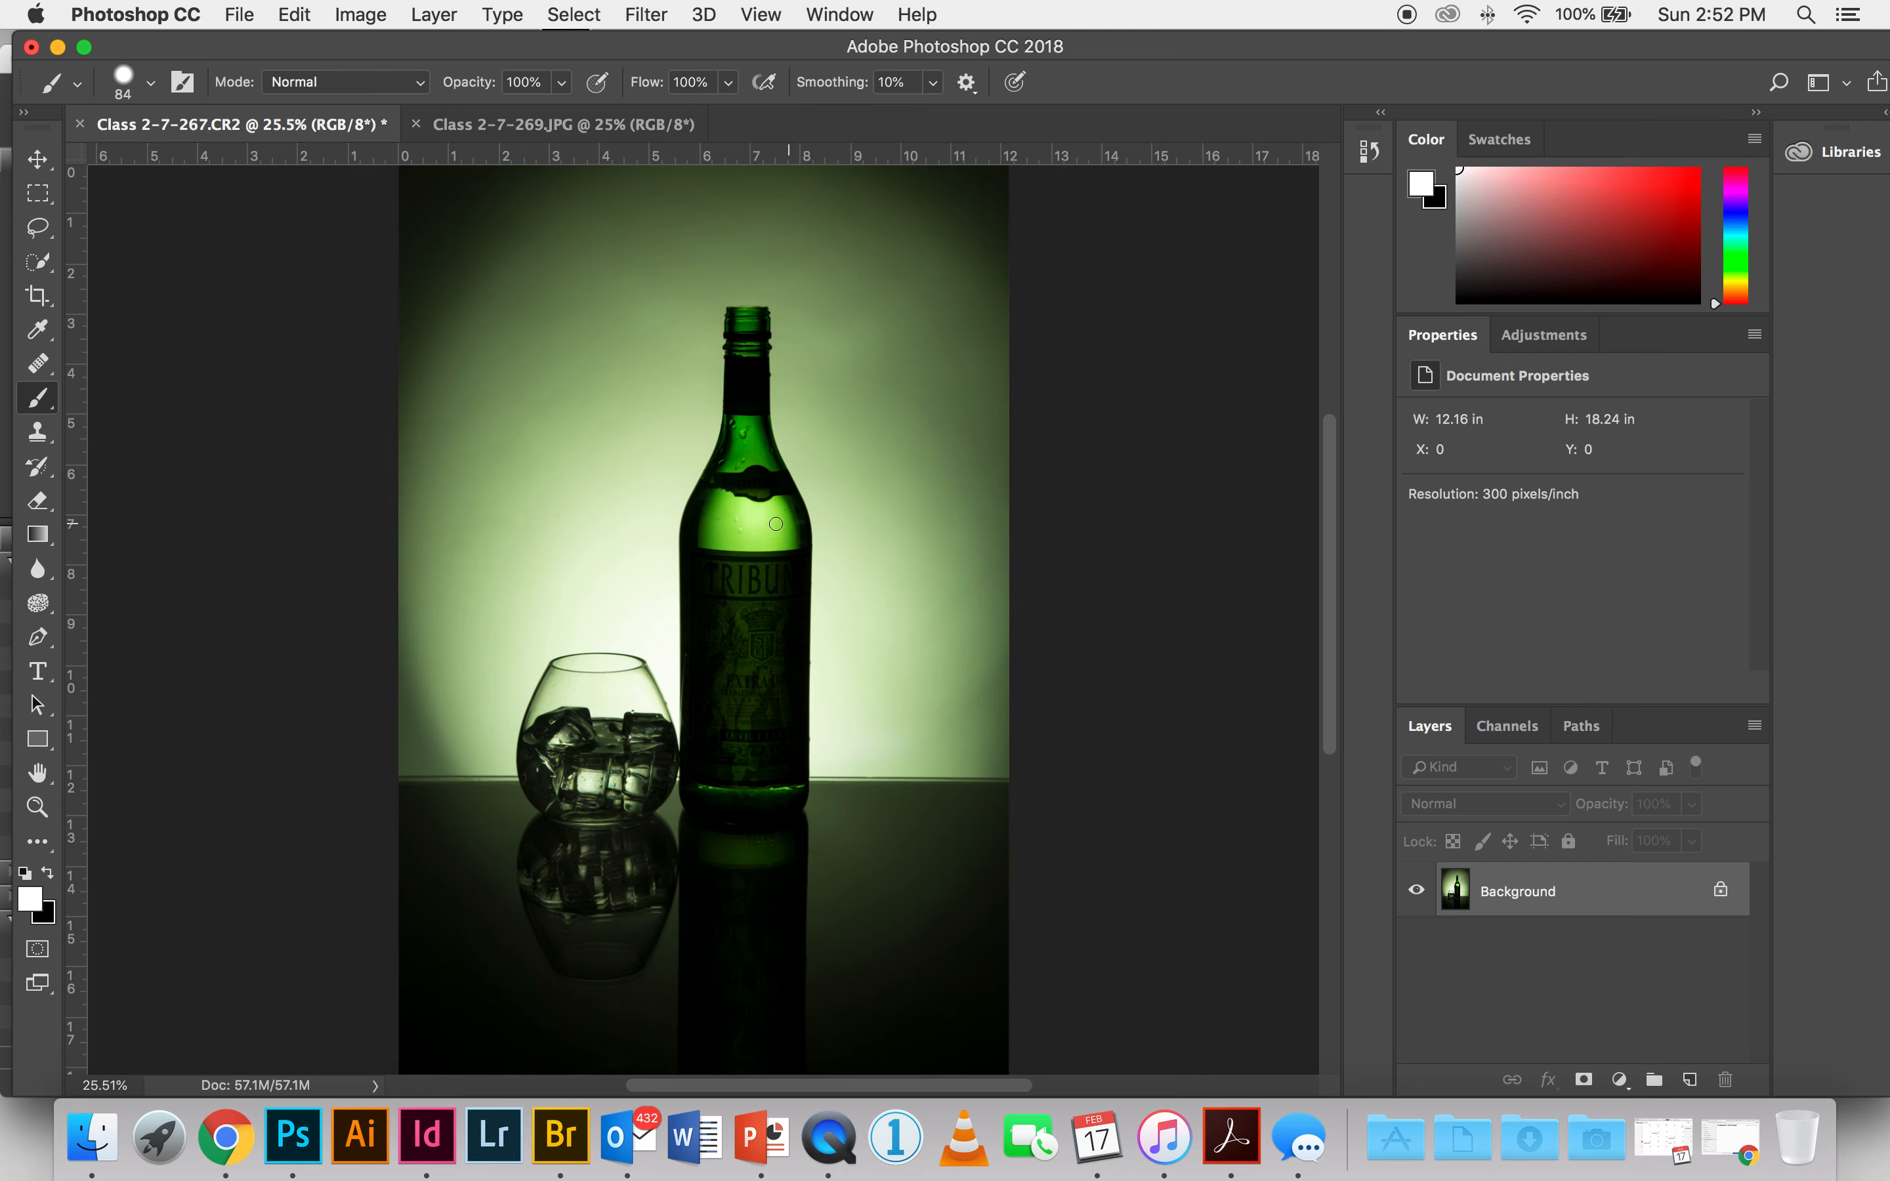
Step: Compare the bottle label and background lighting in Class 2-7-267.CR2 and Class 2-7-269.JPG by switching between the two images
left_click(679, 124)
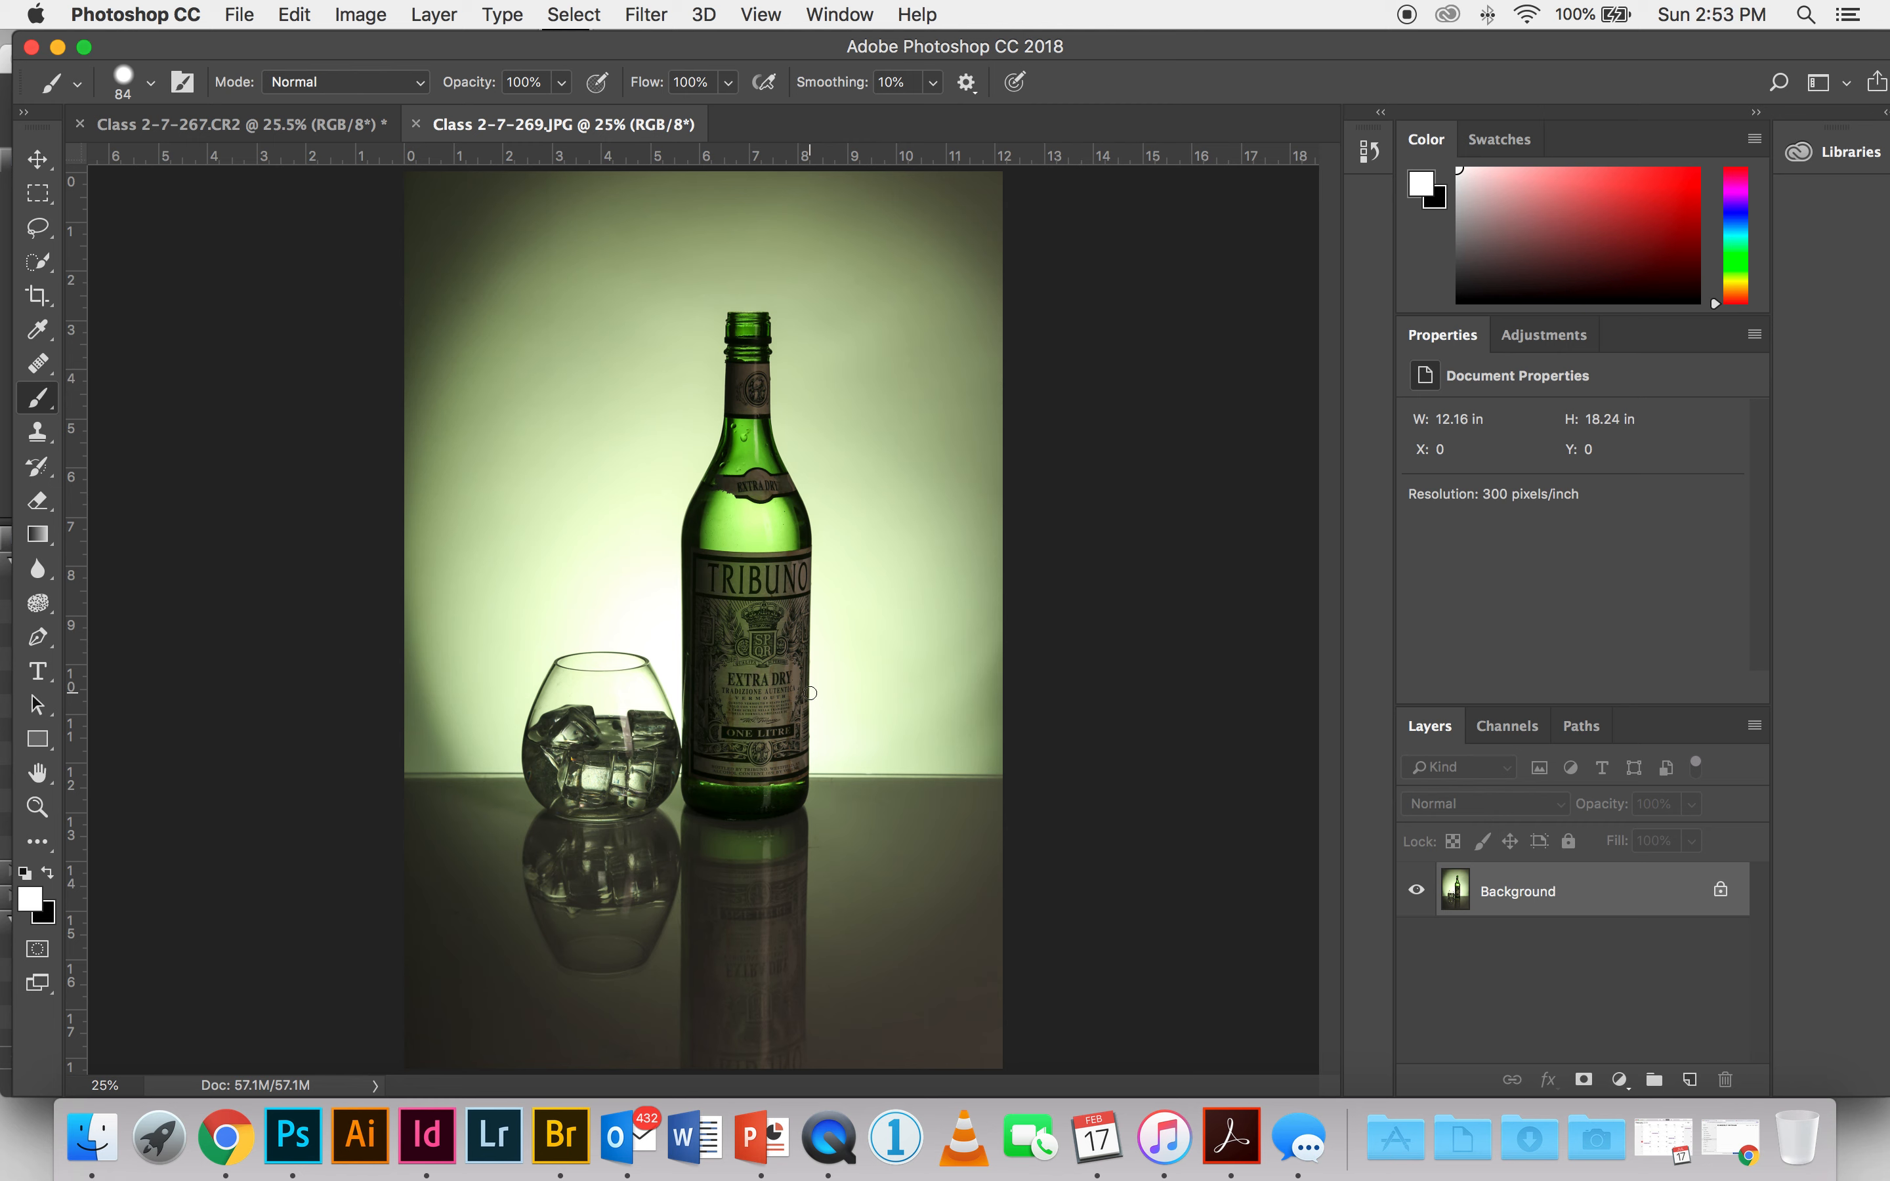
left_click(305, 127)
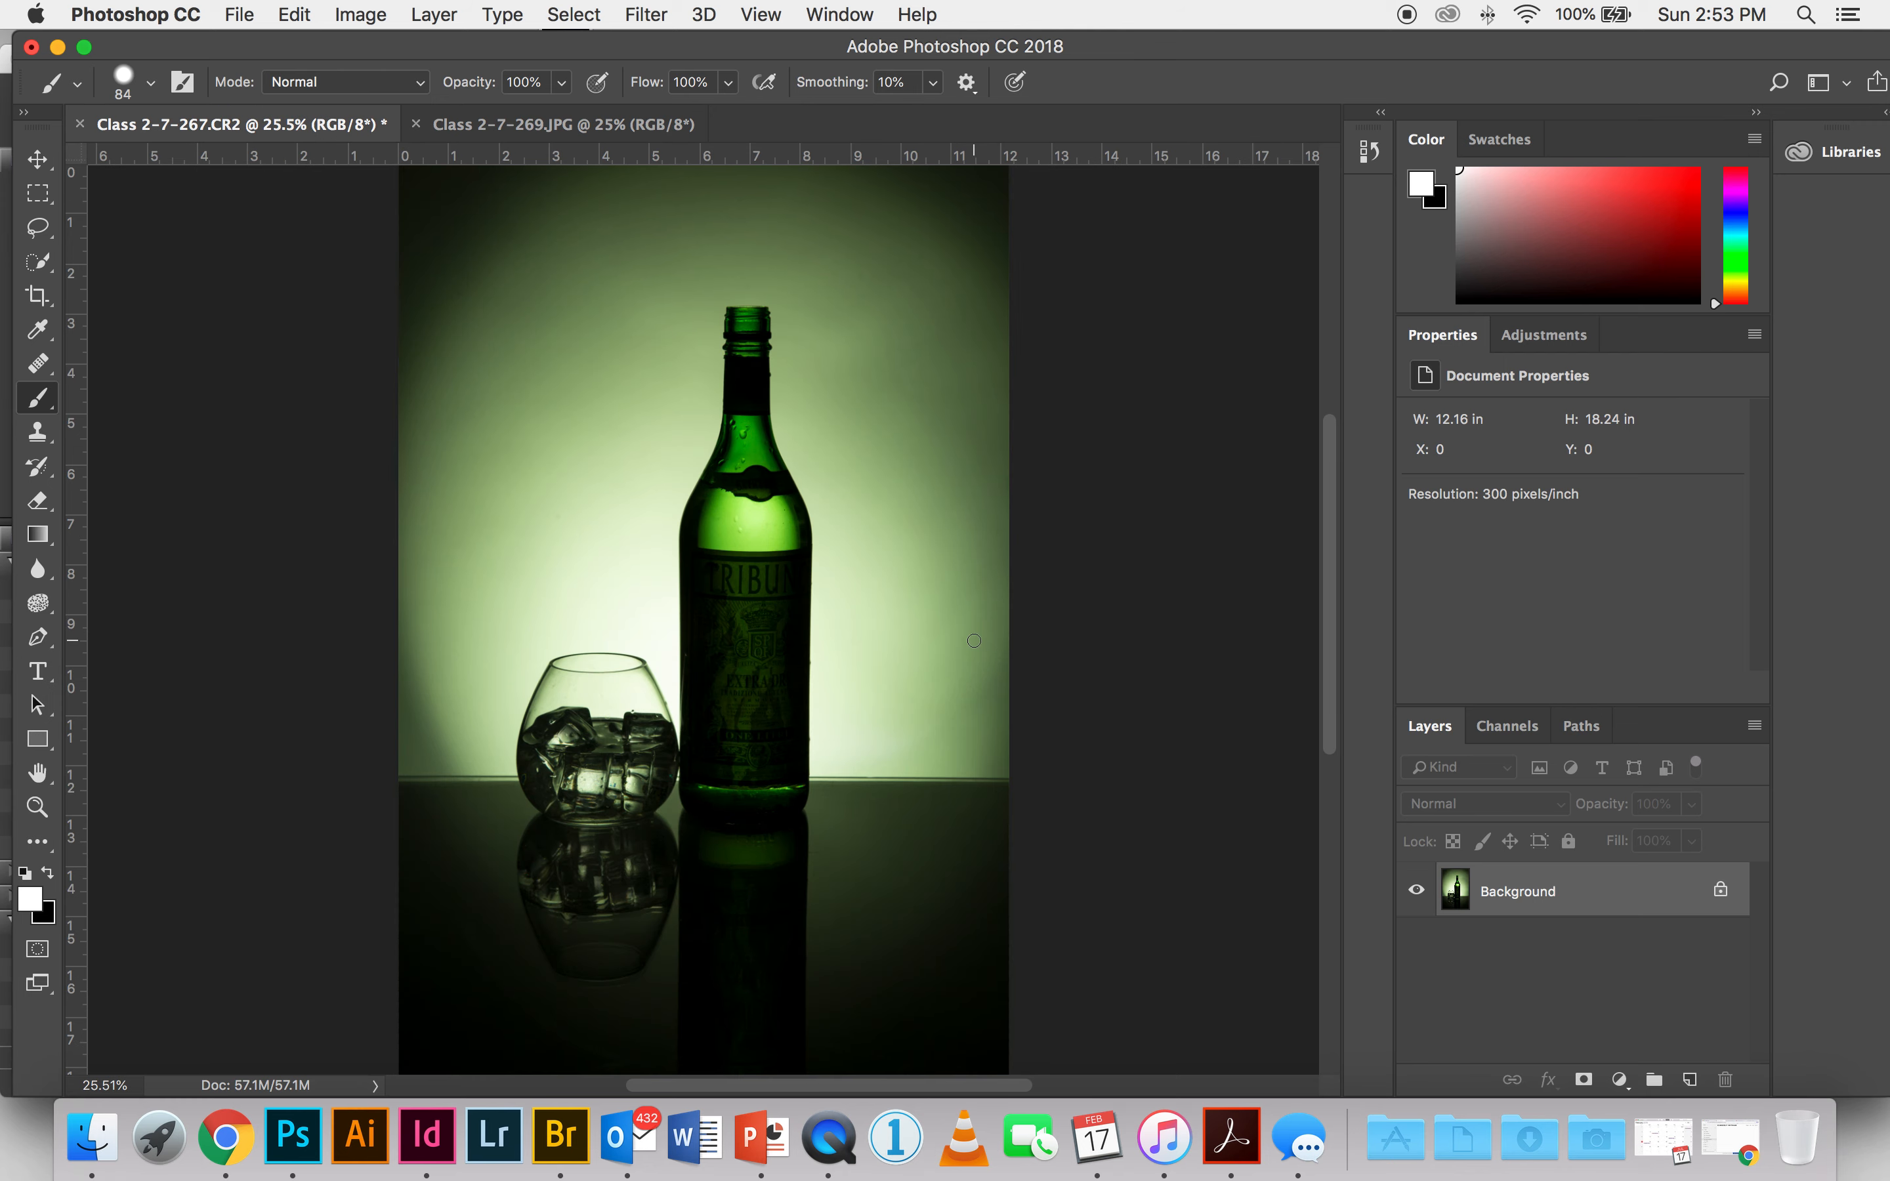
left_click(568, 125)
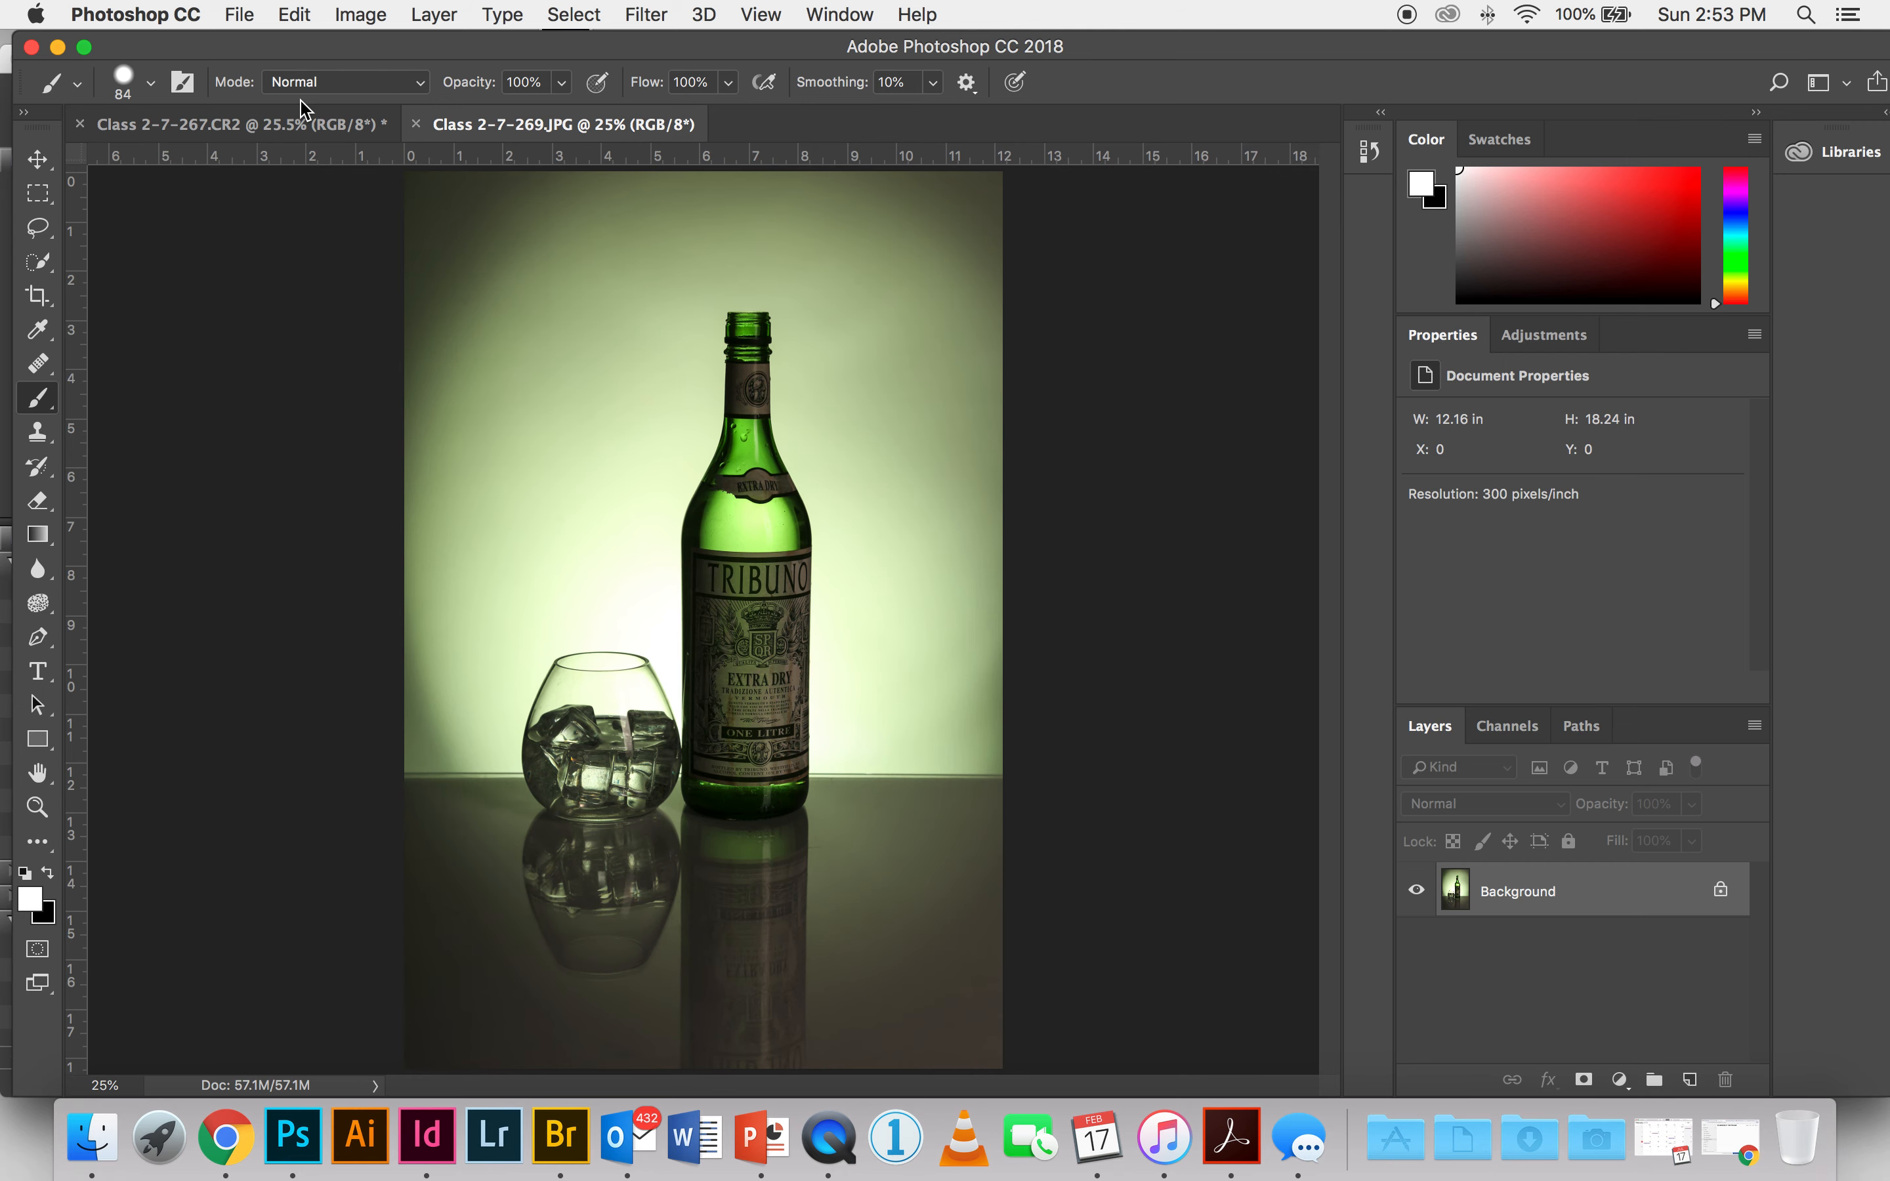
left_click(252, 125)
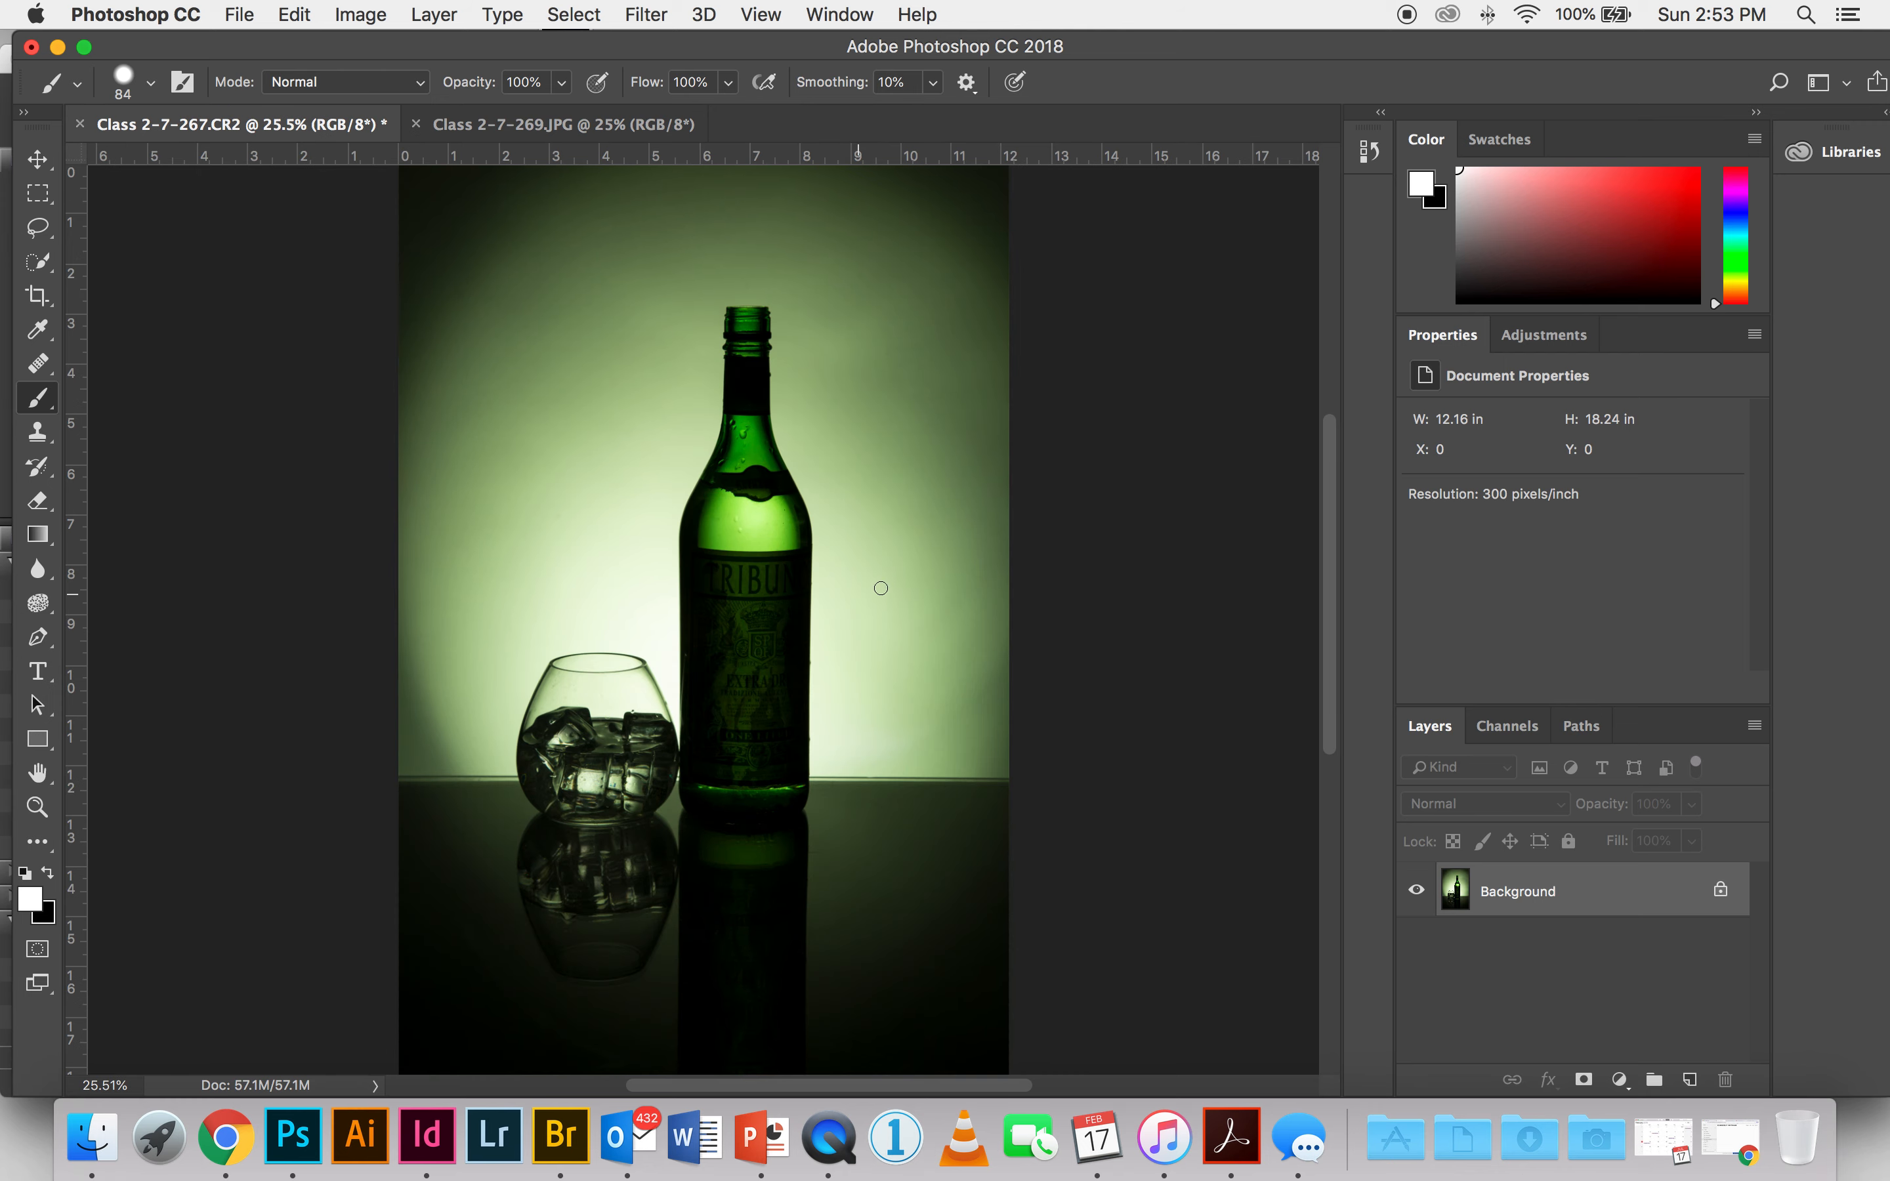
Step: Copy the entire Class 2-7-269.JPG image and paste it as a new layer into Class 2-7-267.CR2
left_click(502, 128)
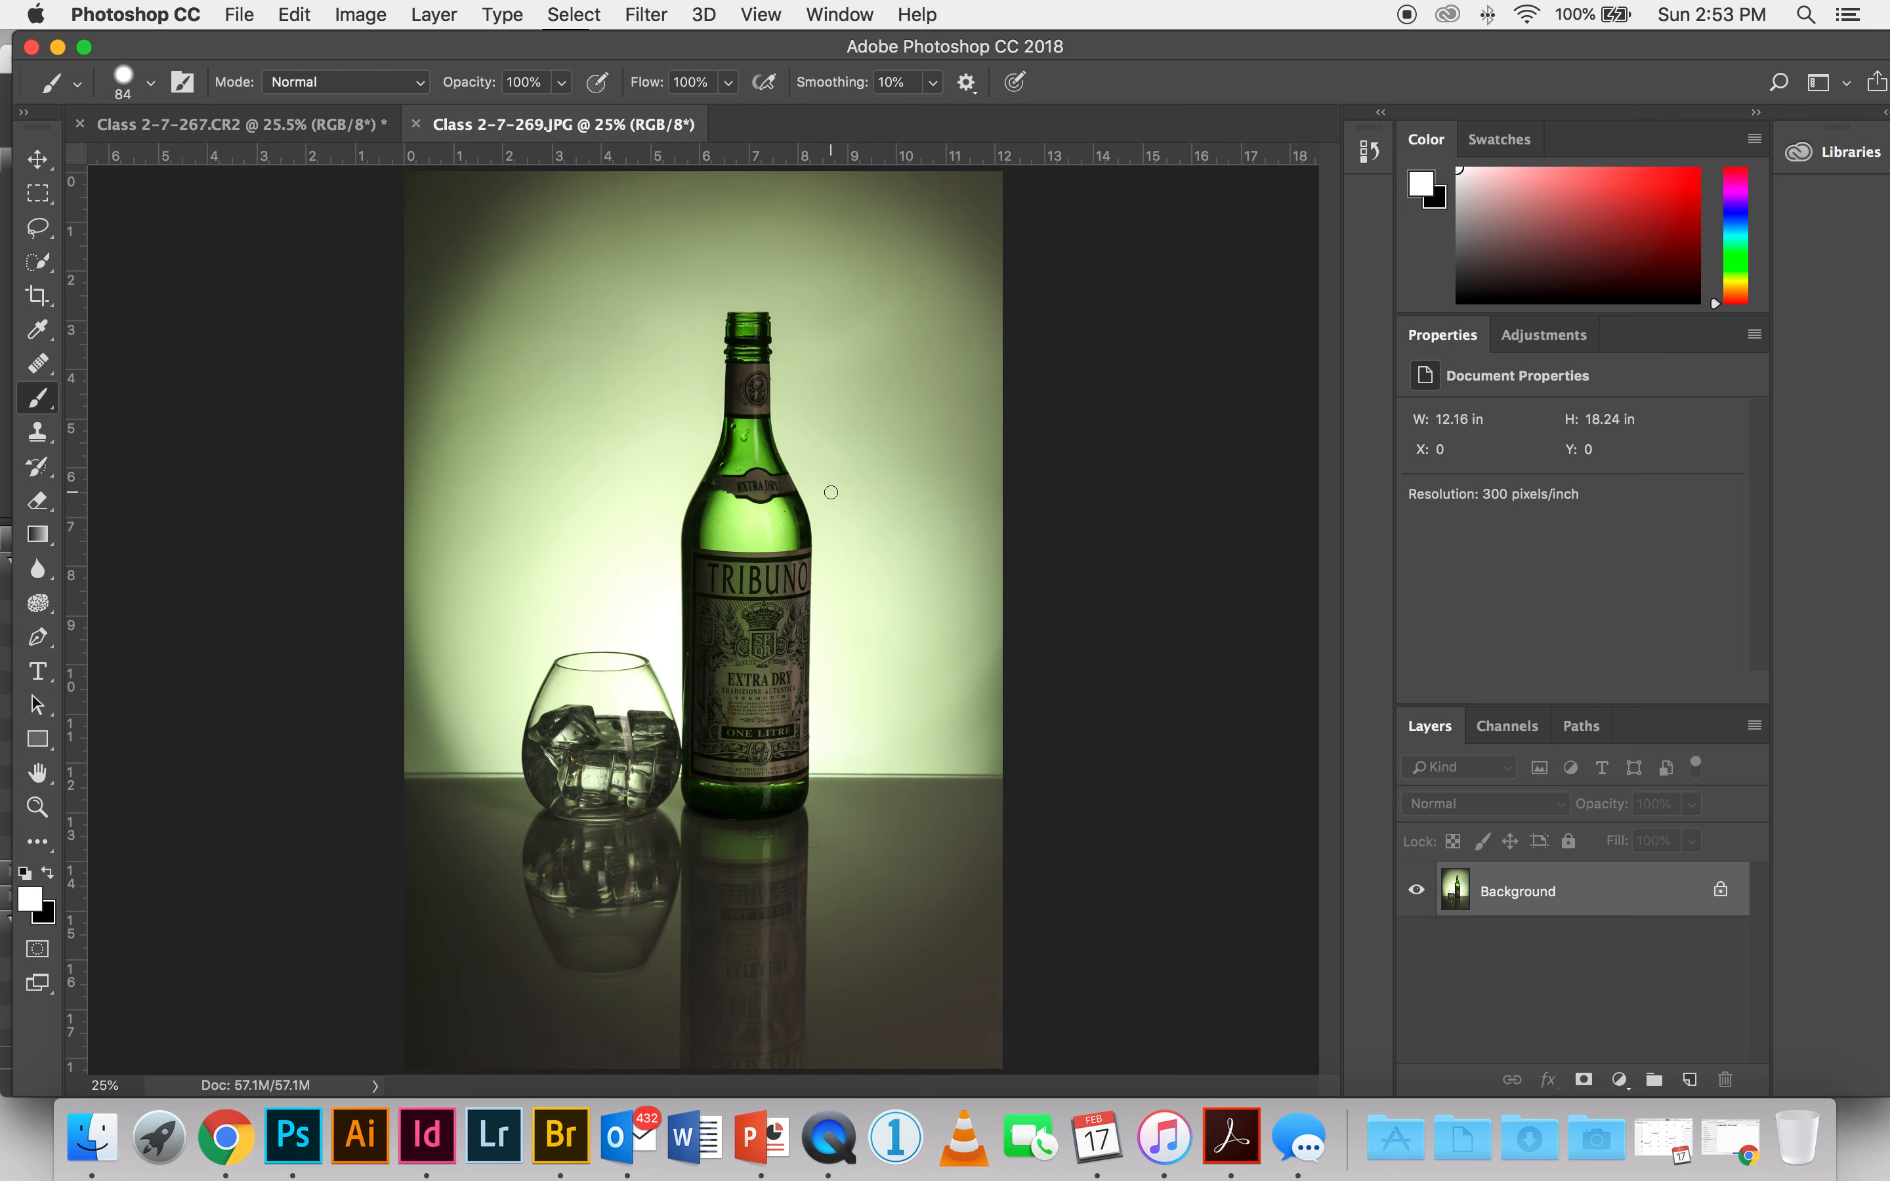
left_click(579, 13)
left_click(575, 47)
left_click(296, 16)
left_click(344, 201)
left_click(188, 127)
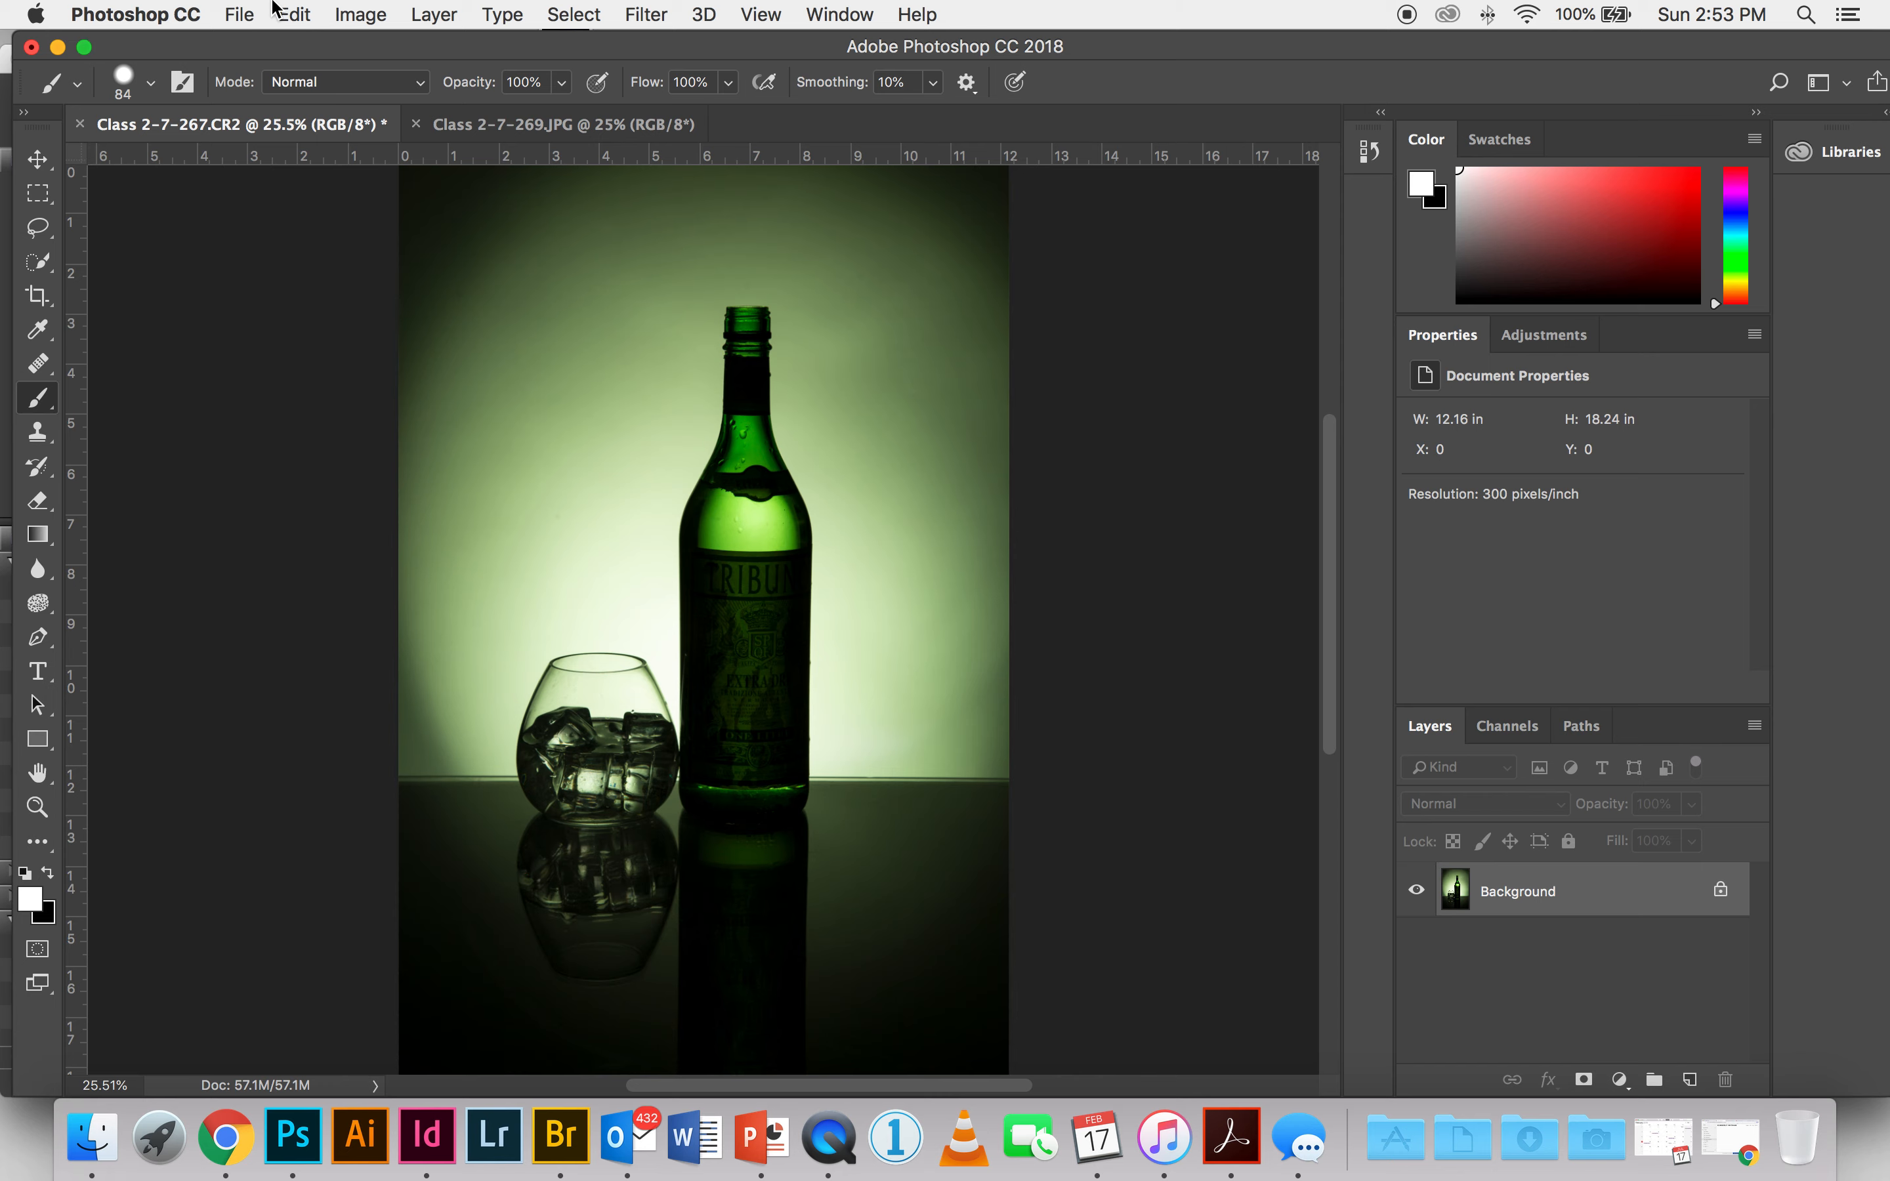
left_click(294, 14)
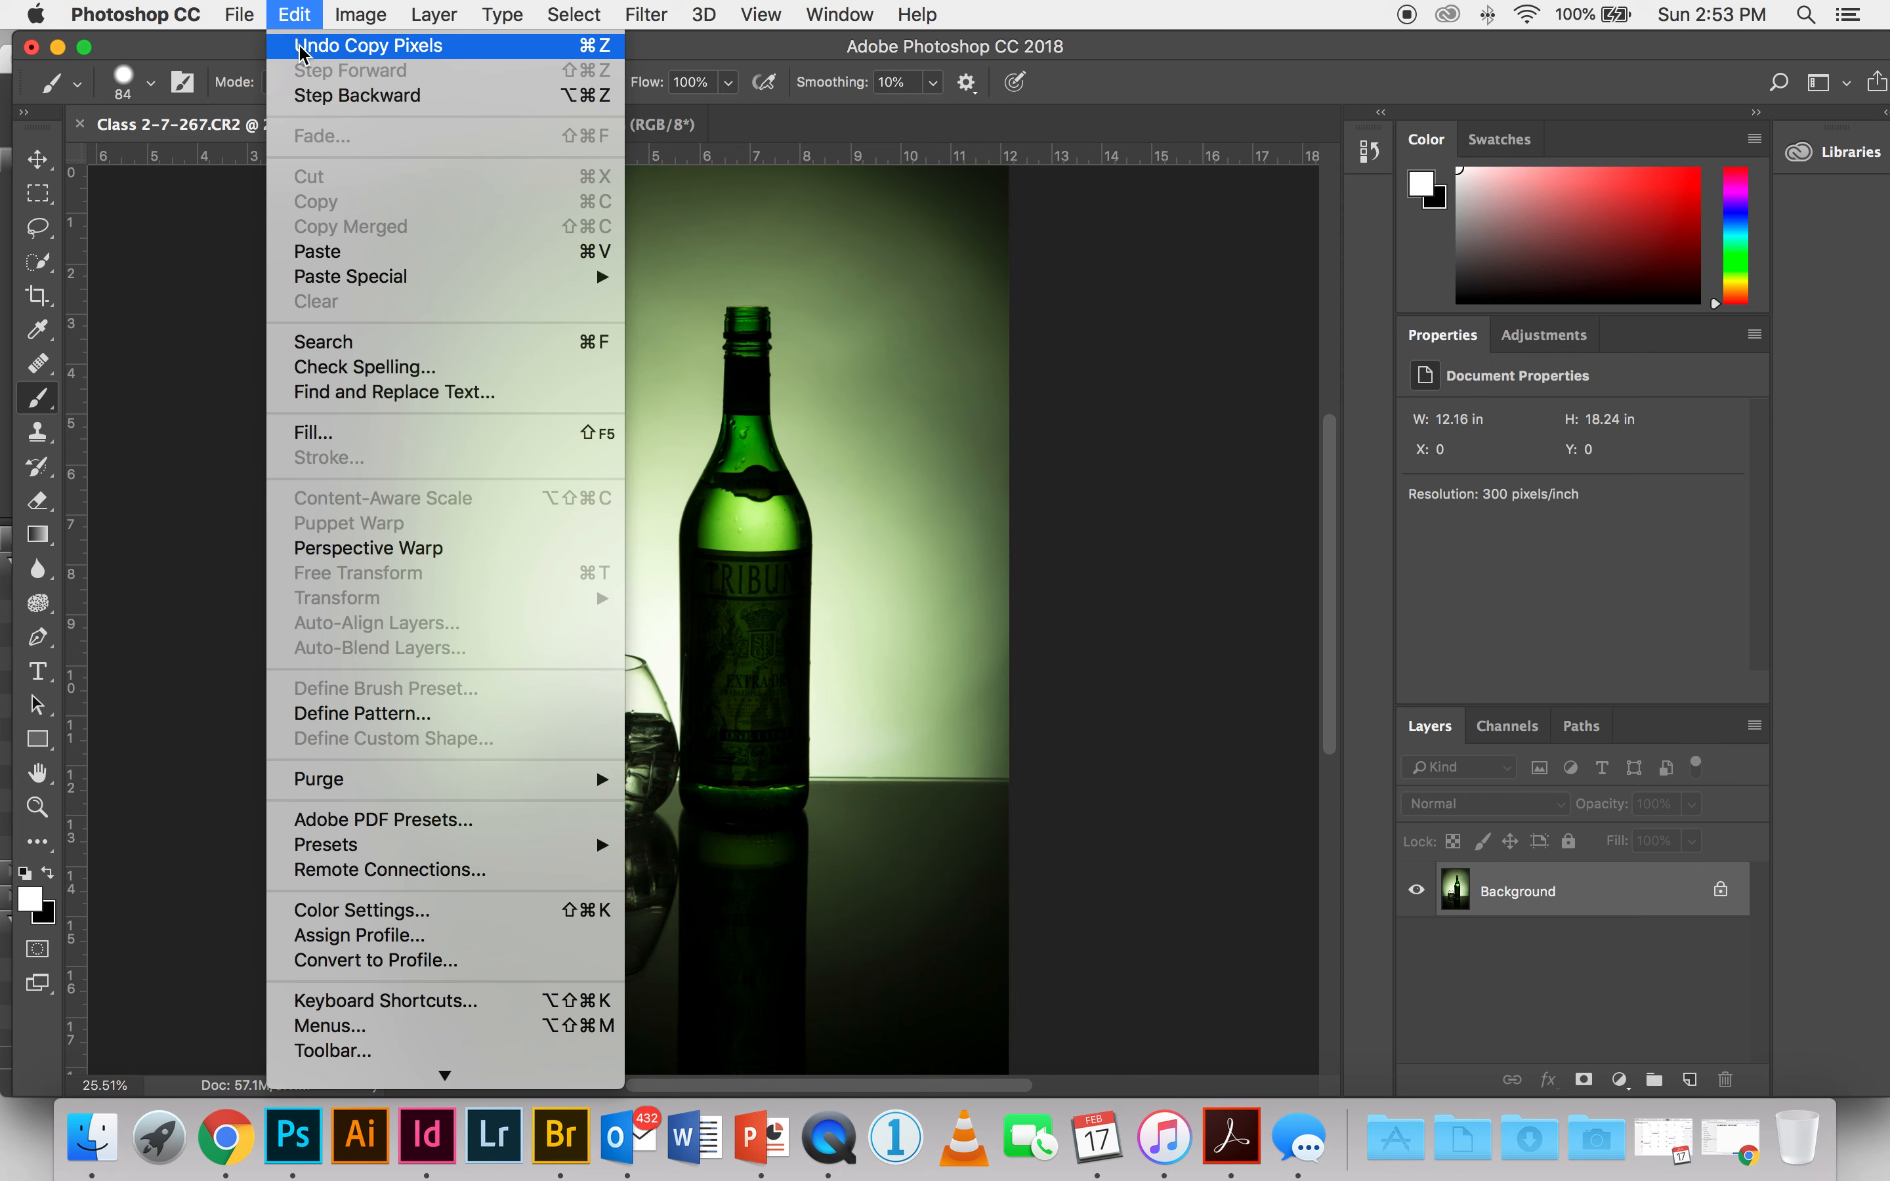
left_click(332, 254)
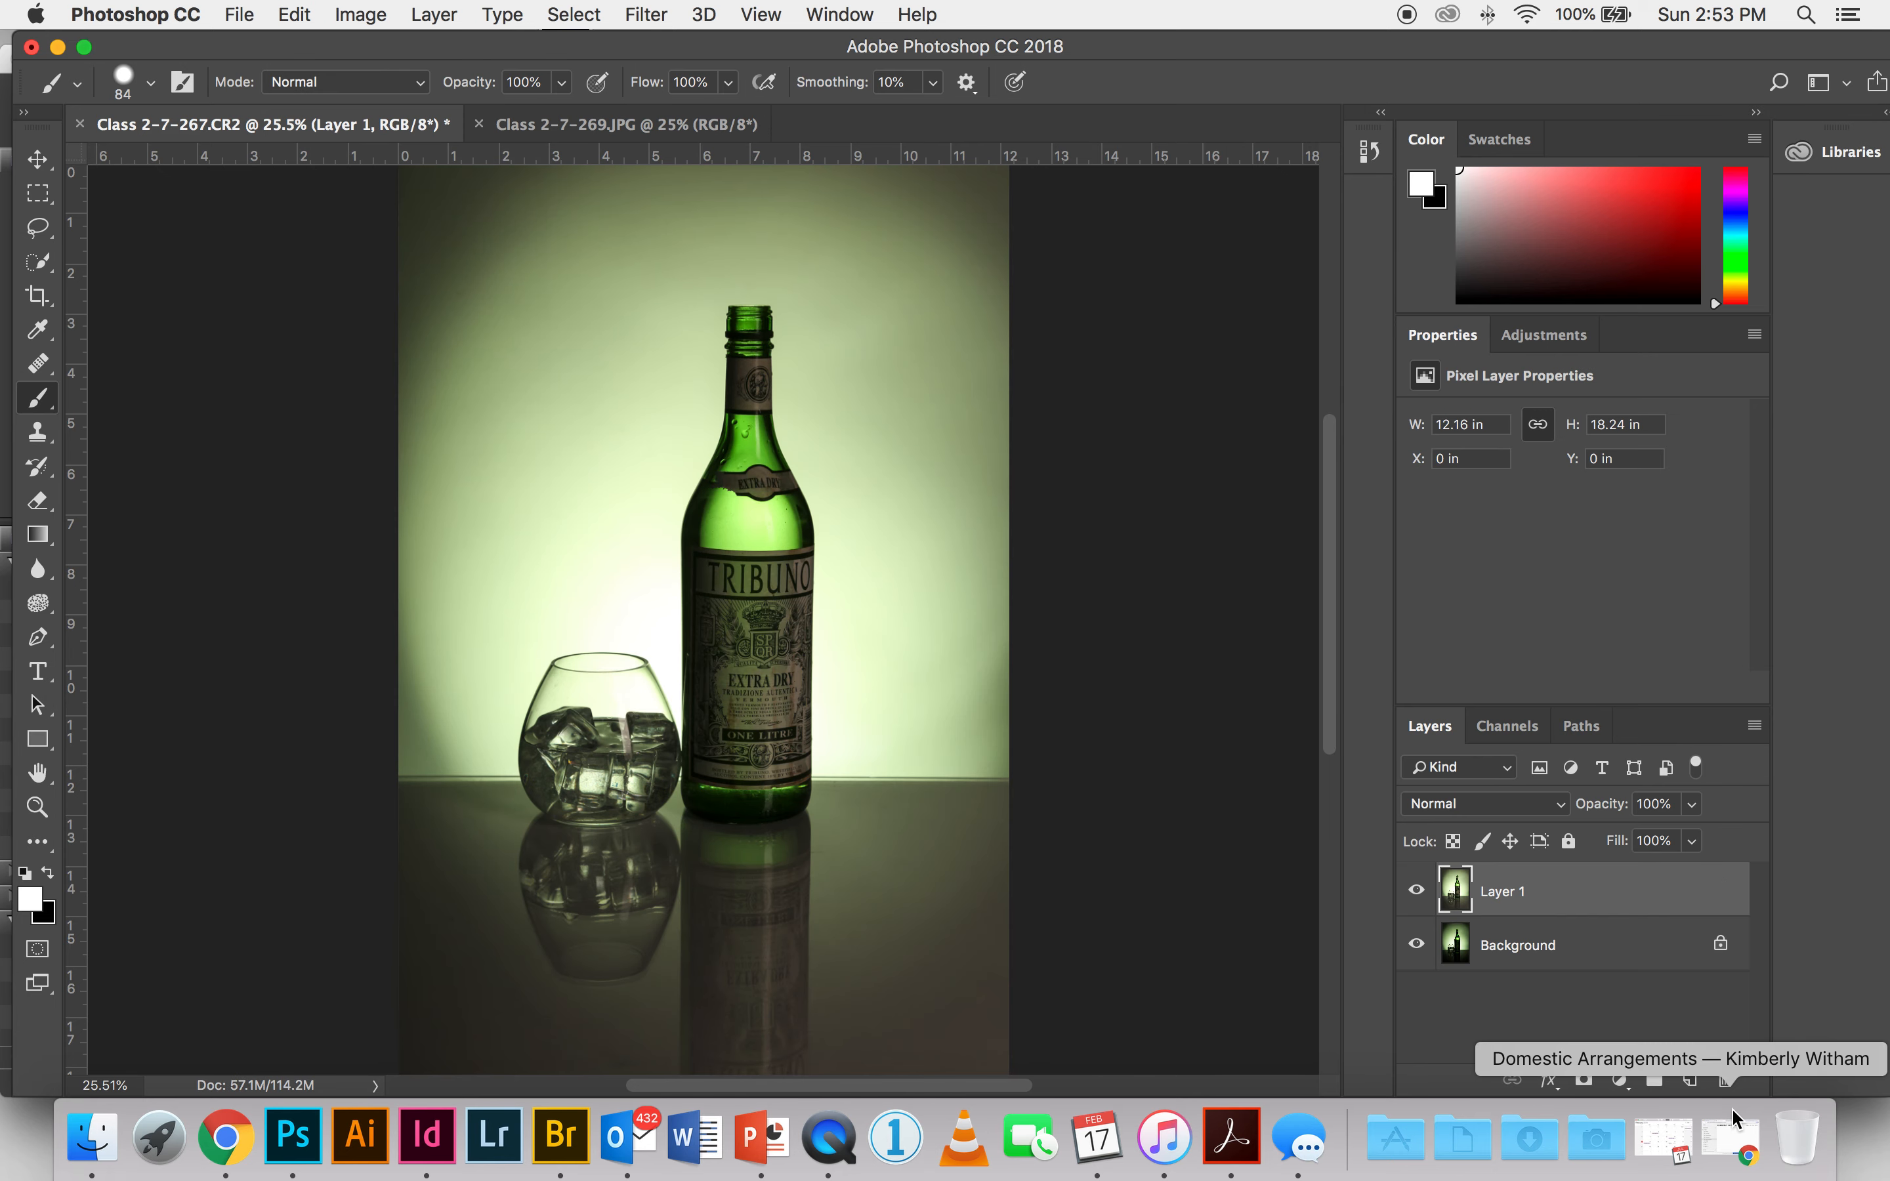
Step: Compare the pasted photo with the background photo by hiding and showing the pasted layer
left_click(1415, 891)
left_click(1414, 891)
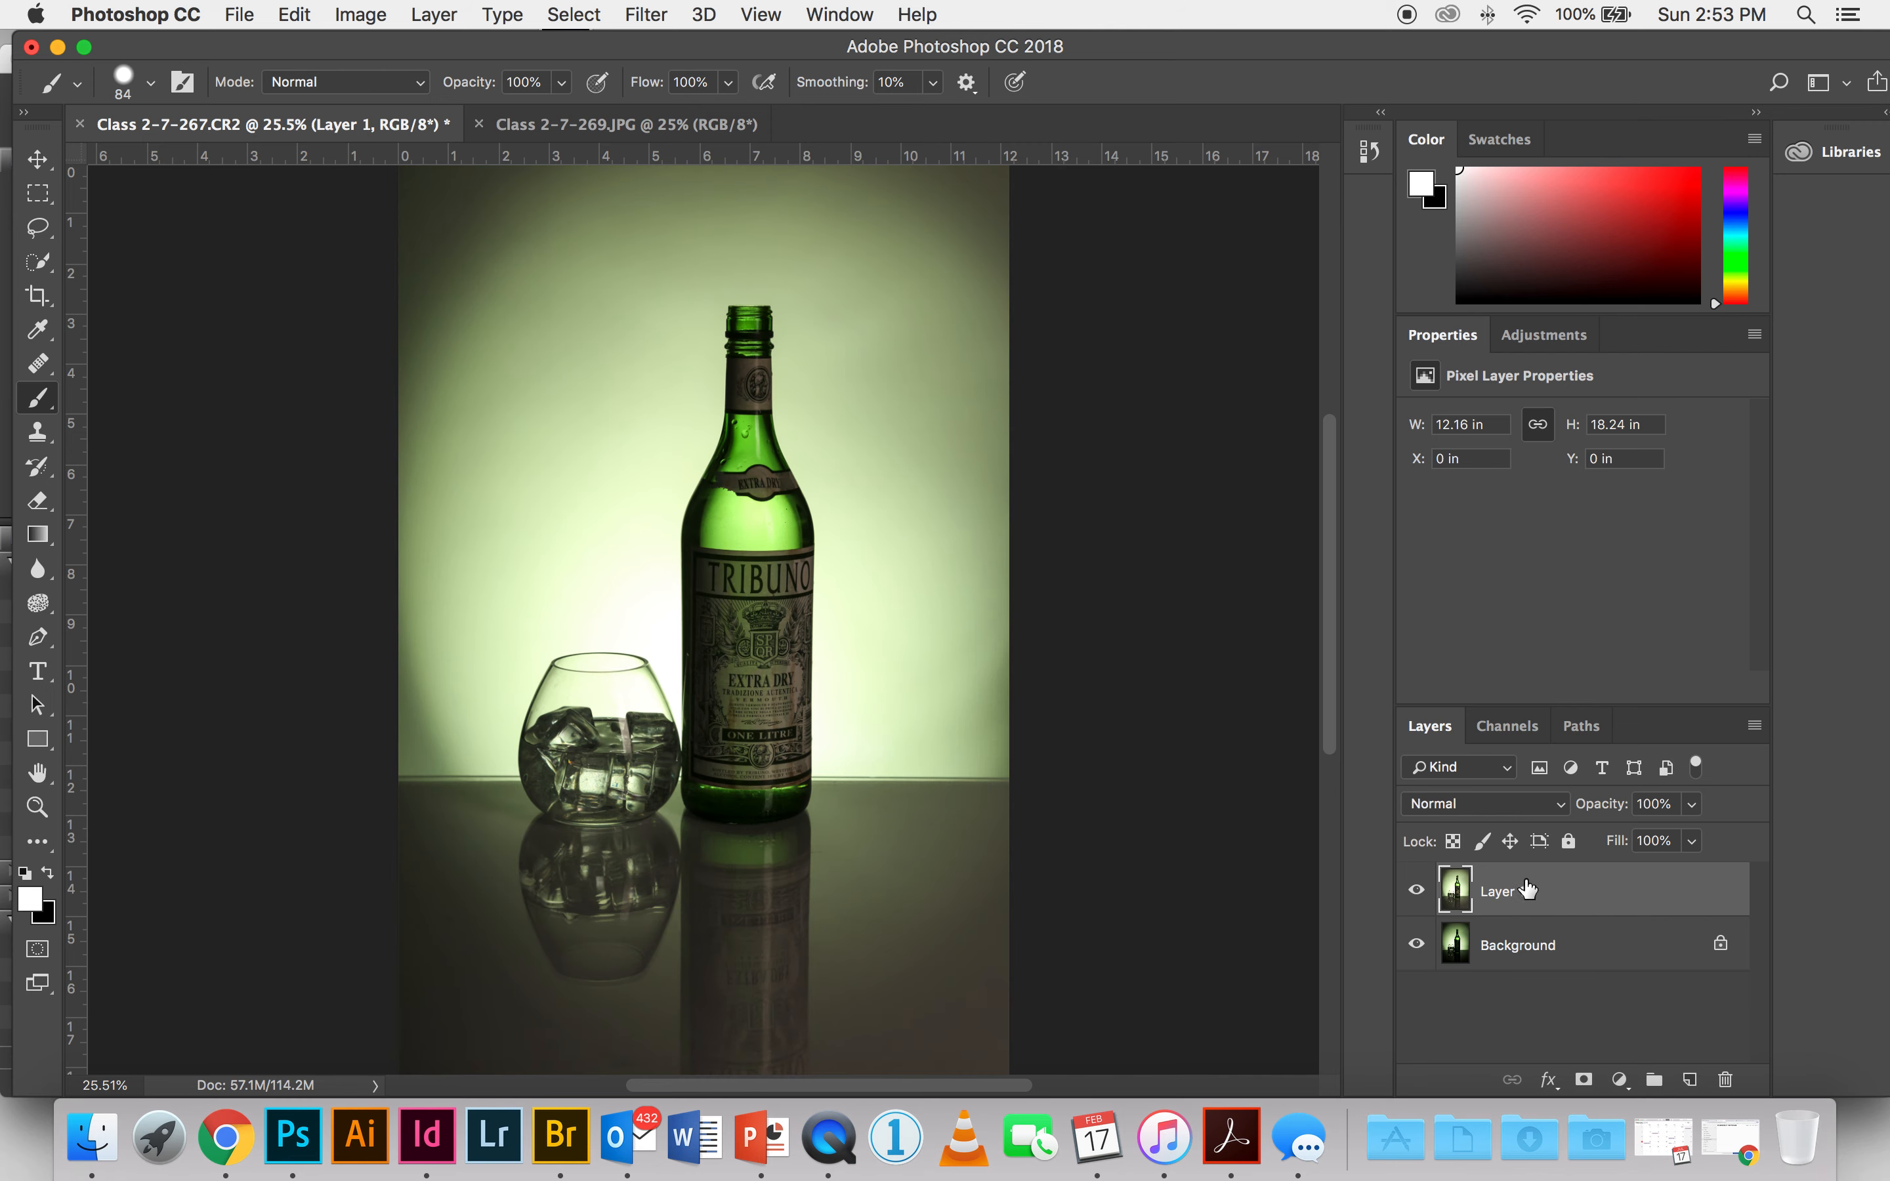
left_click(1415, 891)
left_click(1415, 891)
left_click(1415, 891)
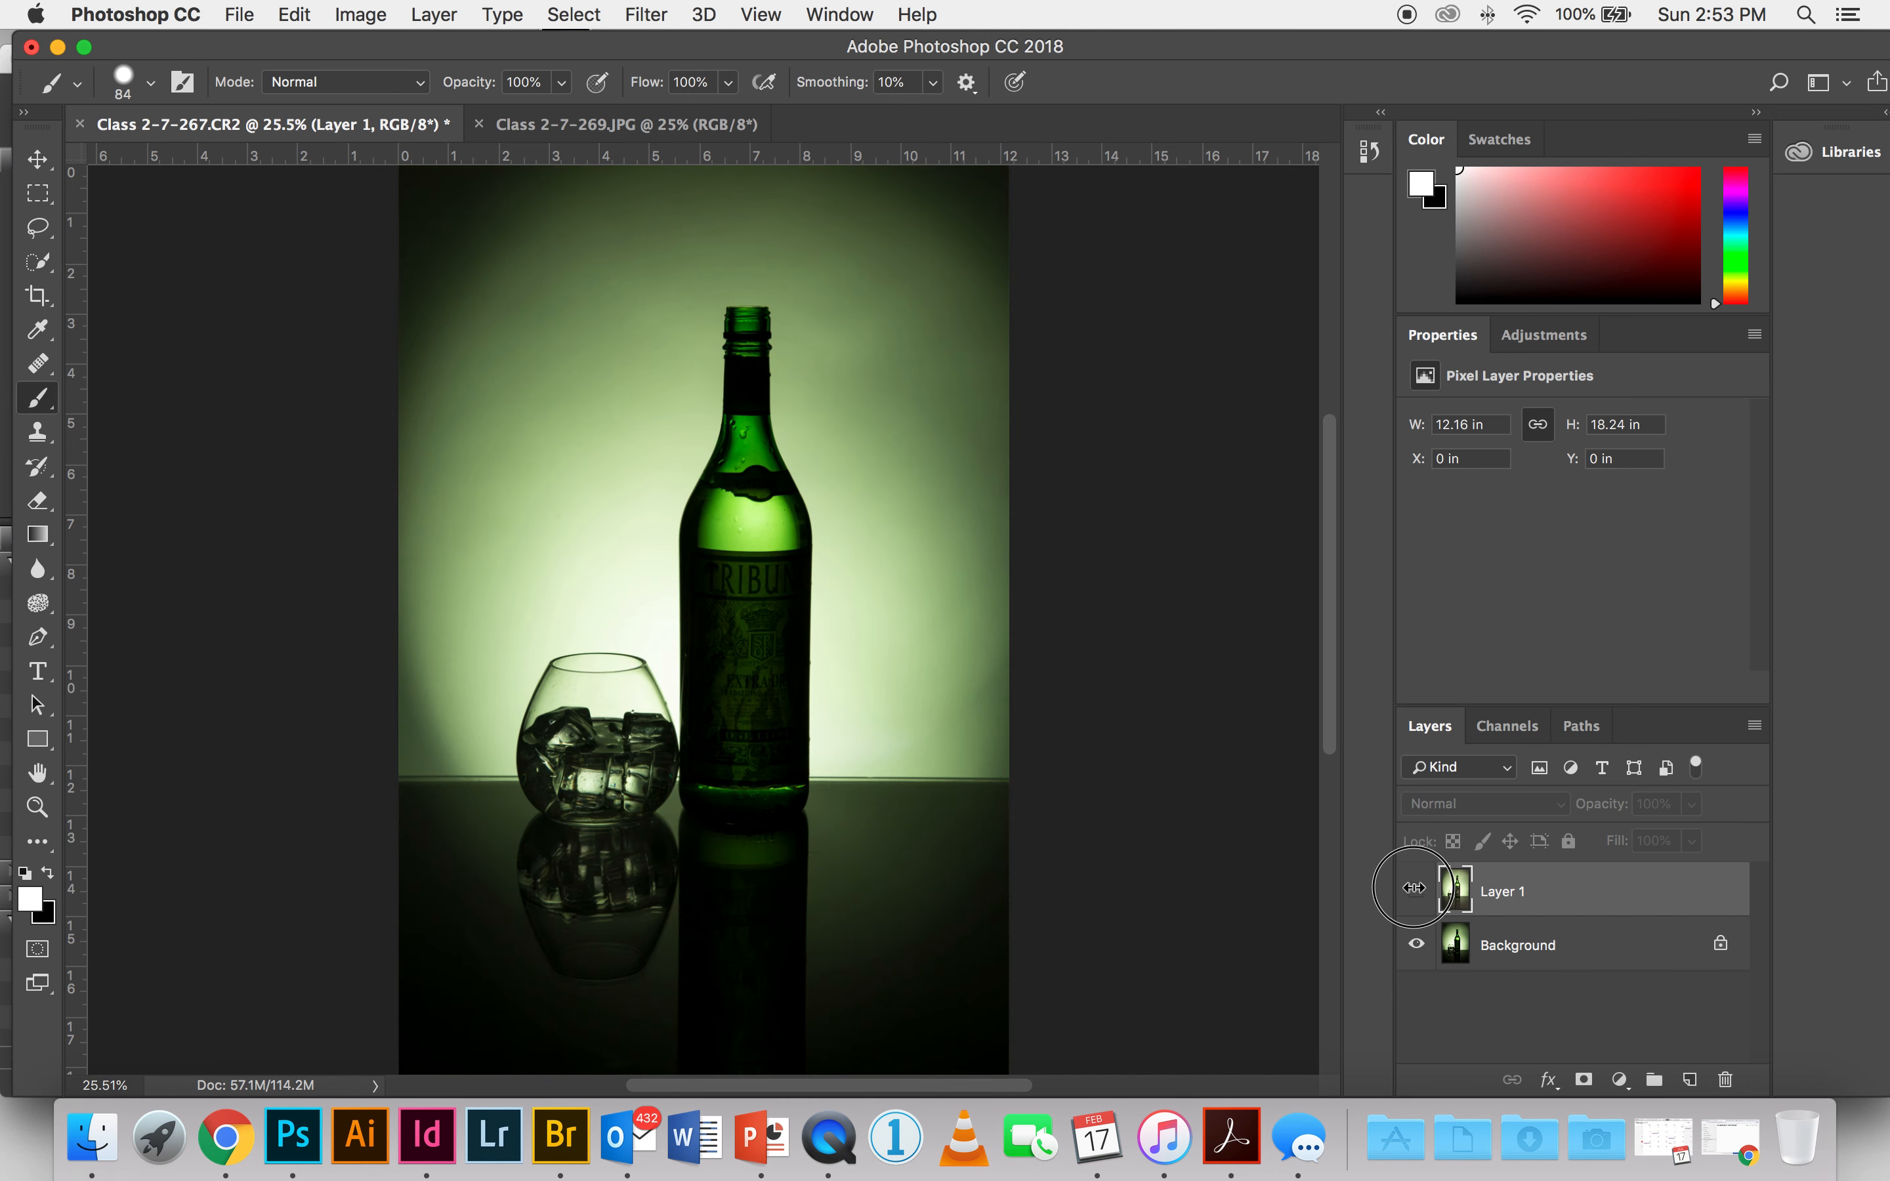
left_click(1414, 891)
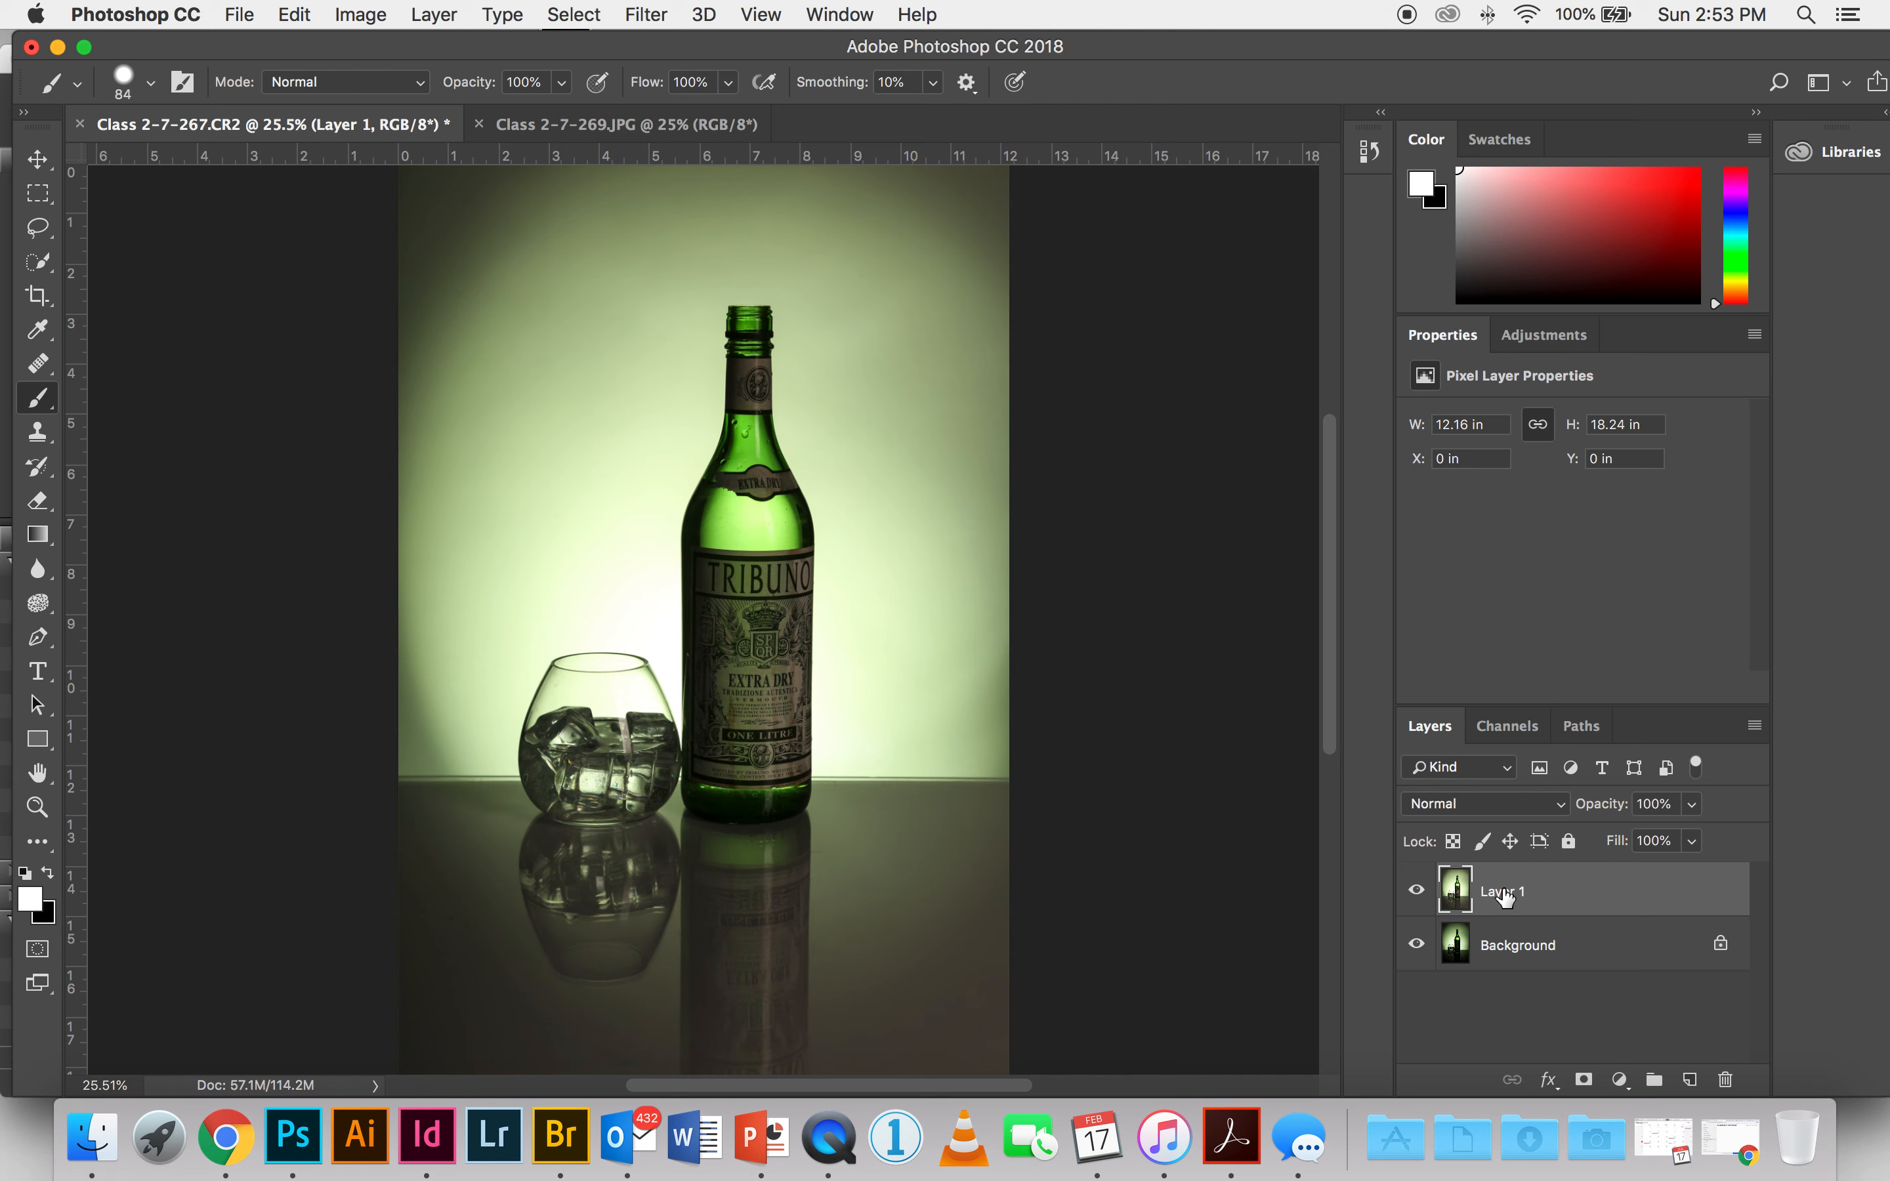
Step: Rename the pasted layer as label
double_click(1492, 892)
key("BackSpace")
key("Return")
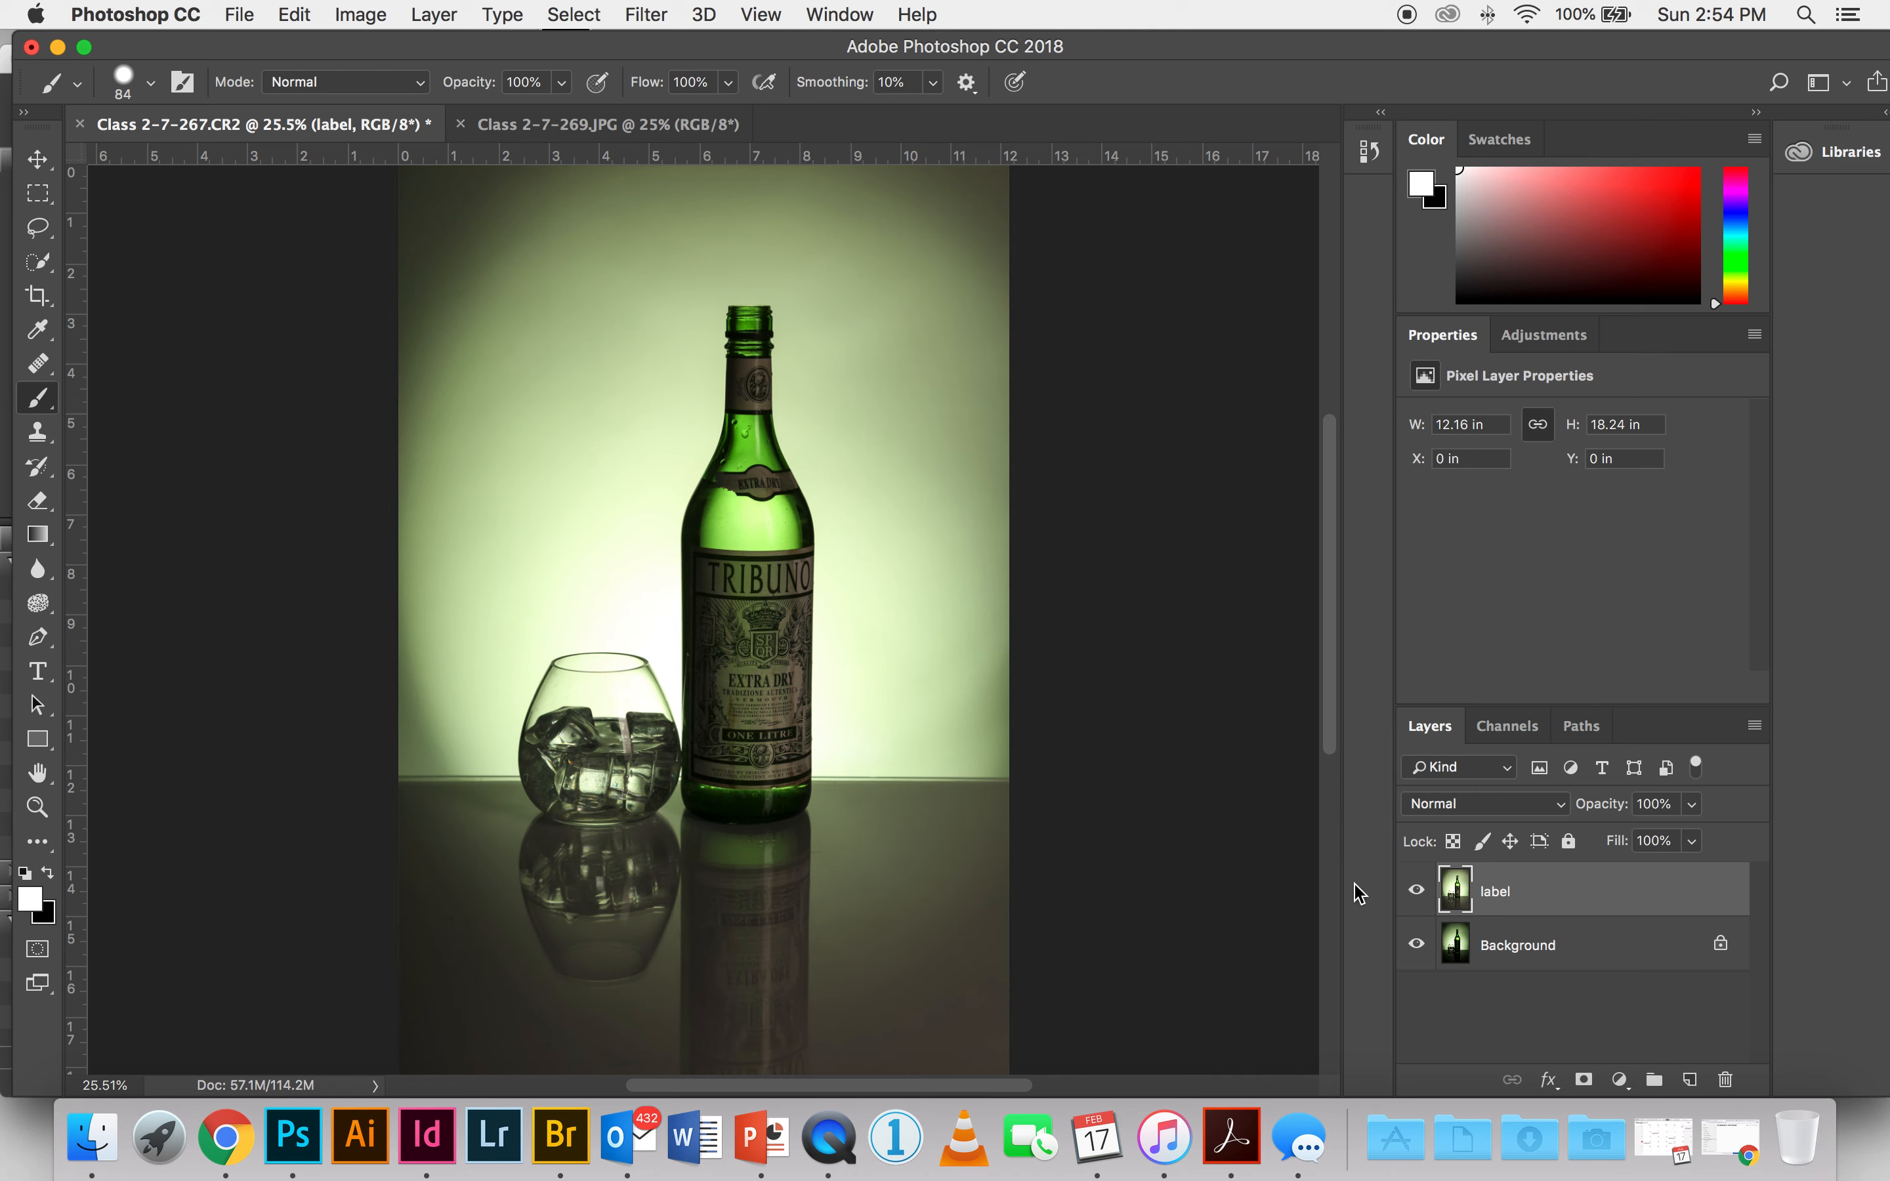
Step: Check how well the bottle lines up in both layers by toggling the label layer's visibility, in full view and close up
left_click(1416, 890)
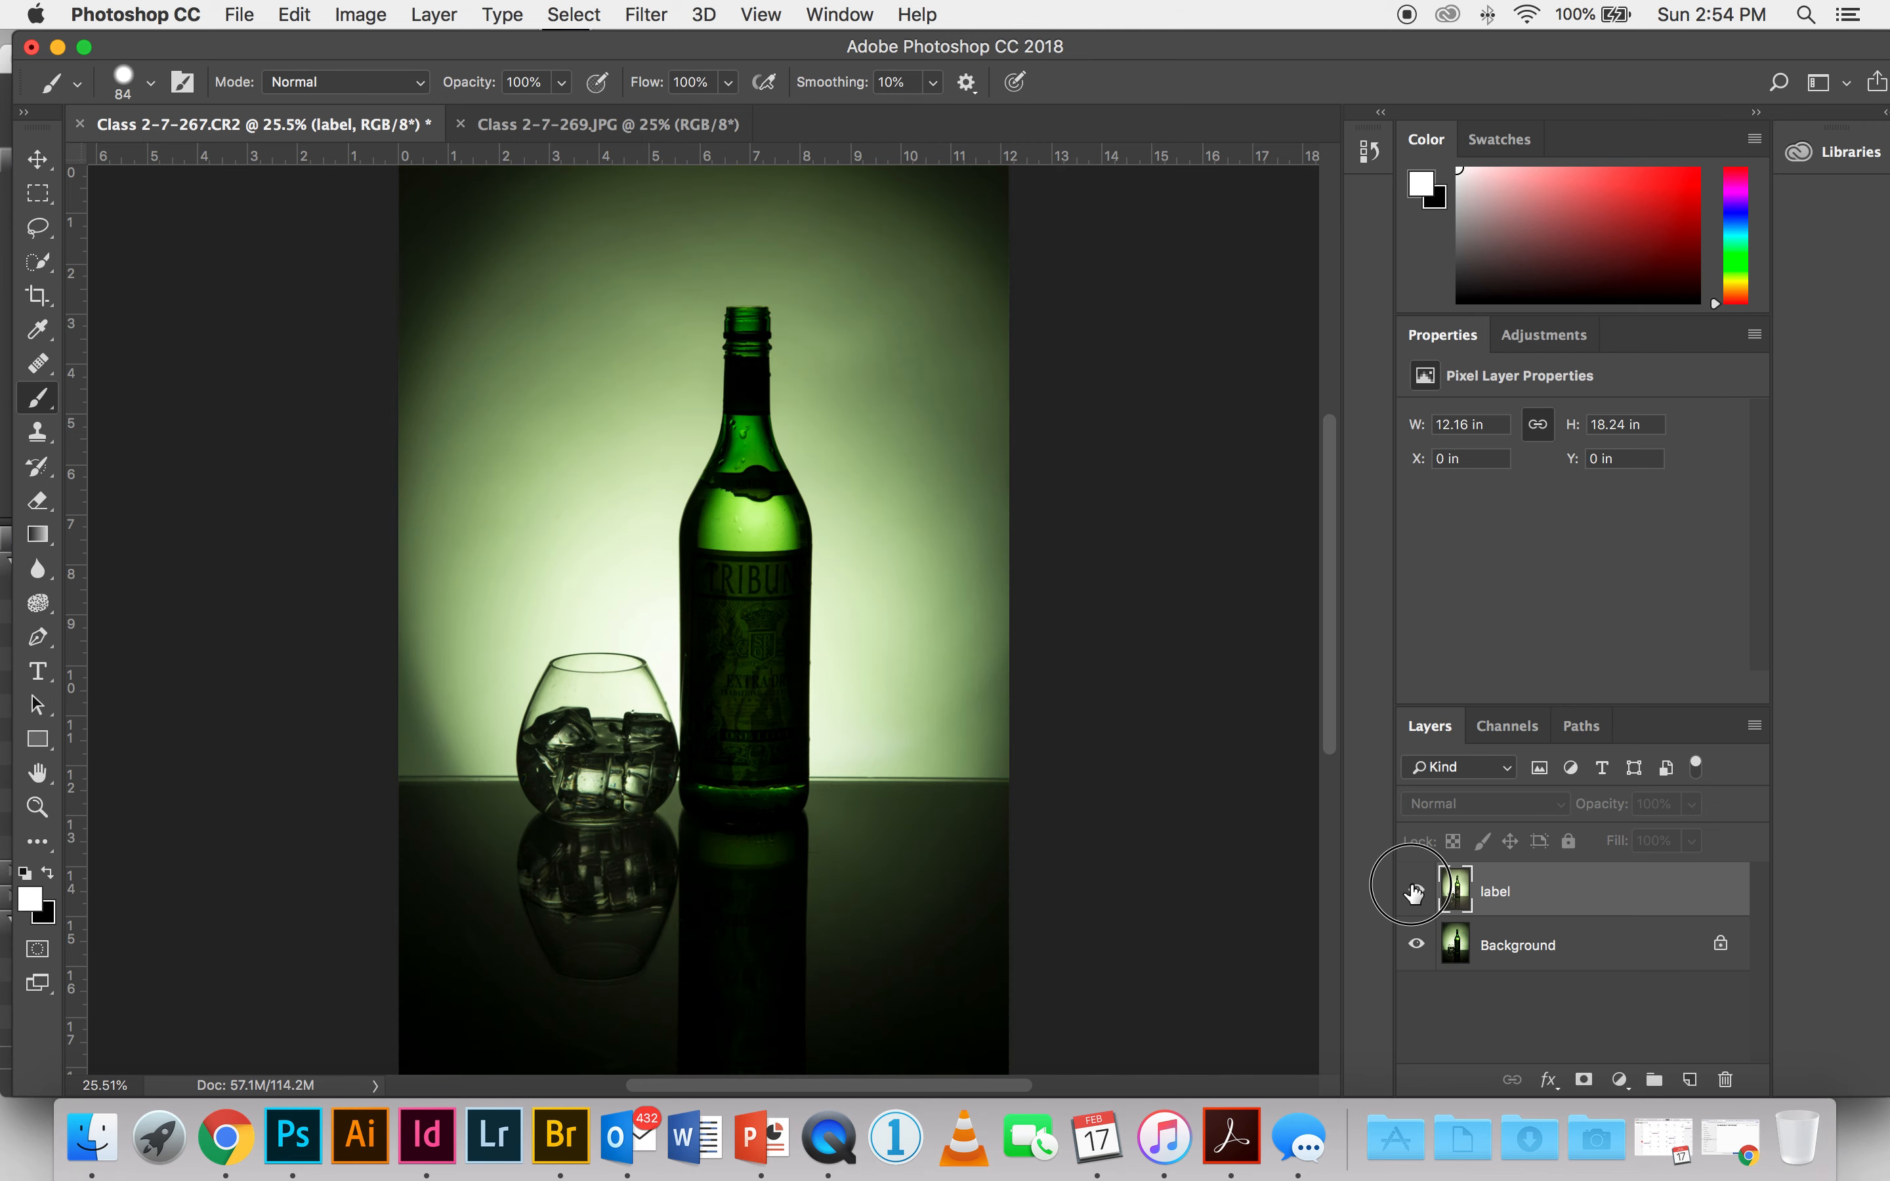
left_click(1416, 890)
left_click(1416, 890)
left_click(1416, 890)
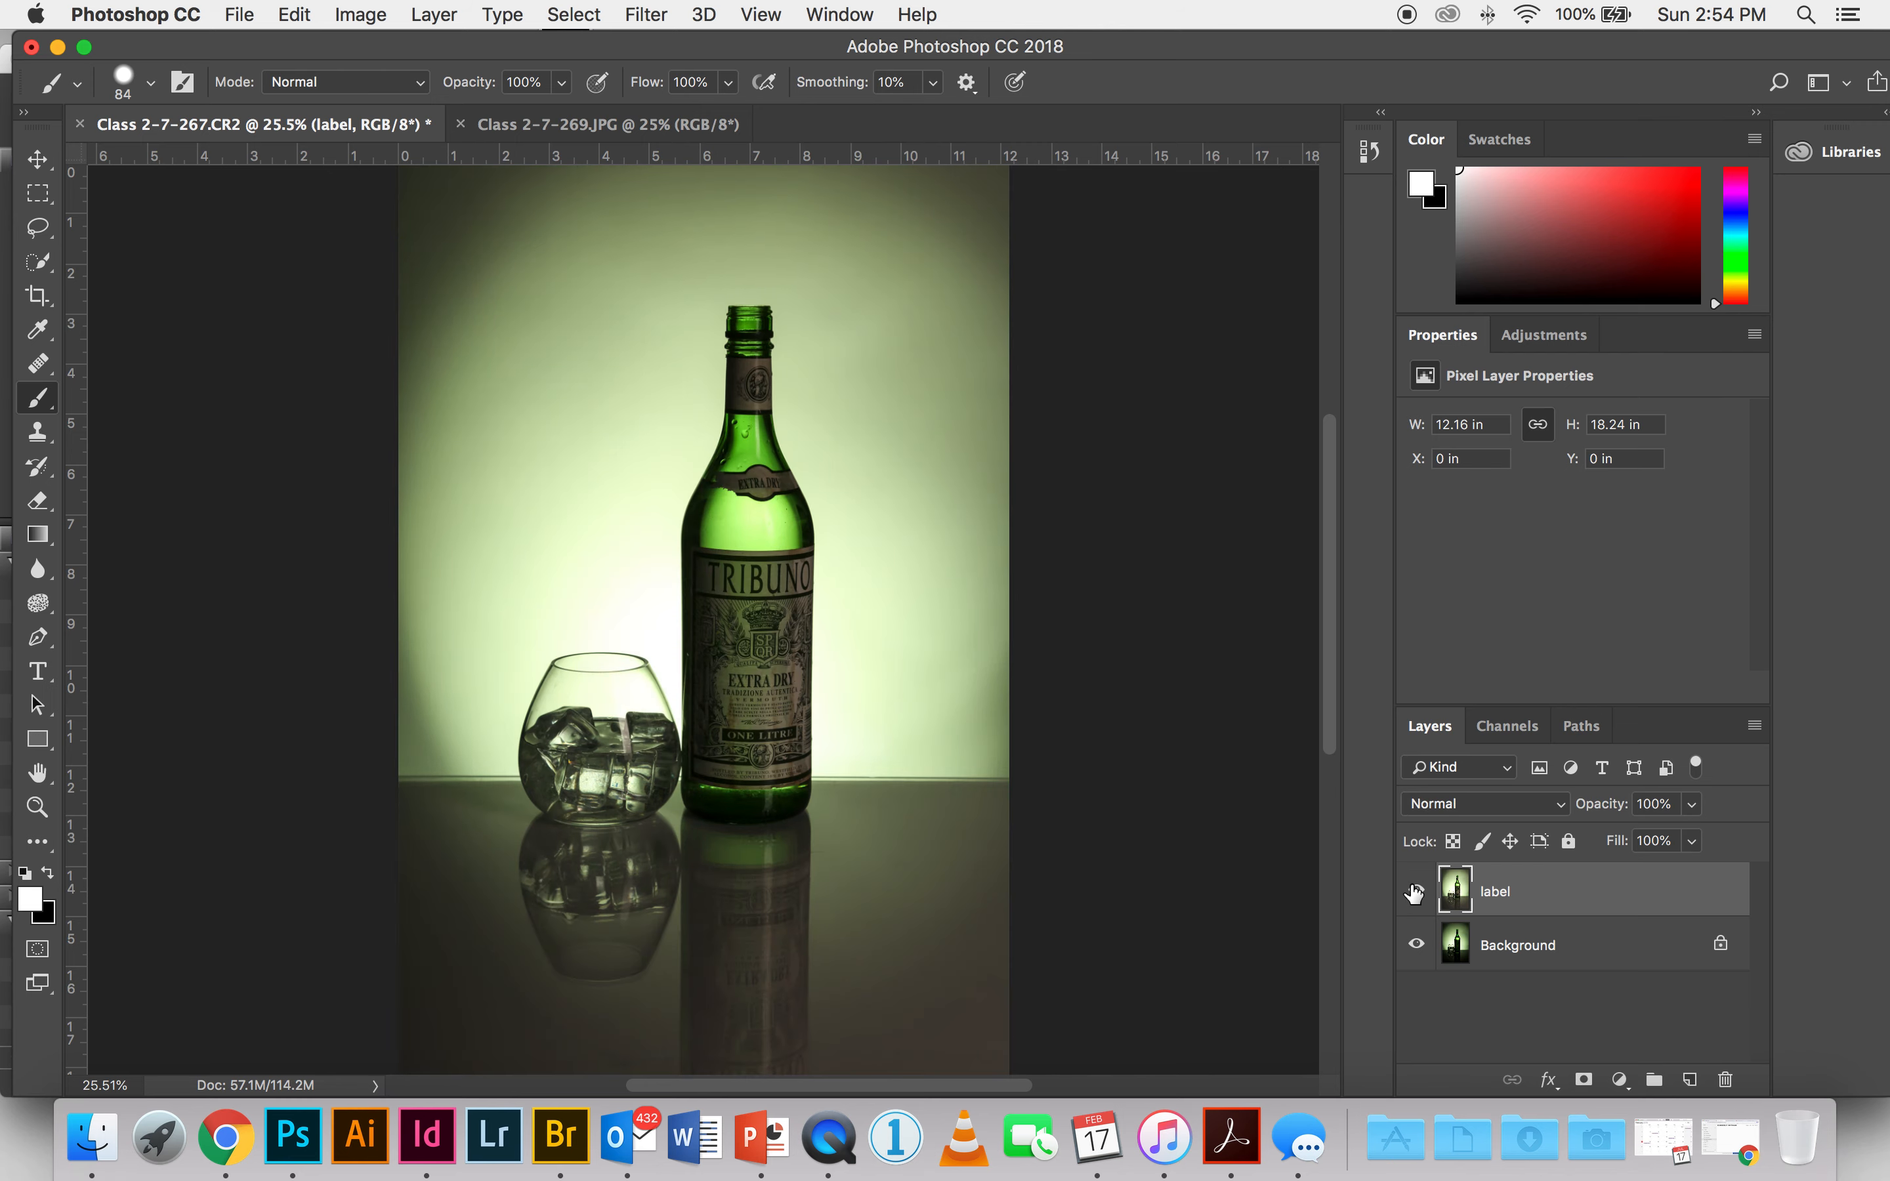
left_click(1416, 891)
left_click(1416, 891)
key("super+equal")
key("super+equal")
key("super+equal")
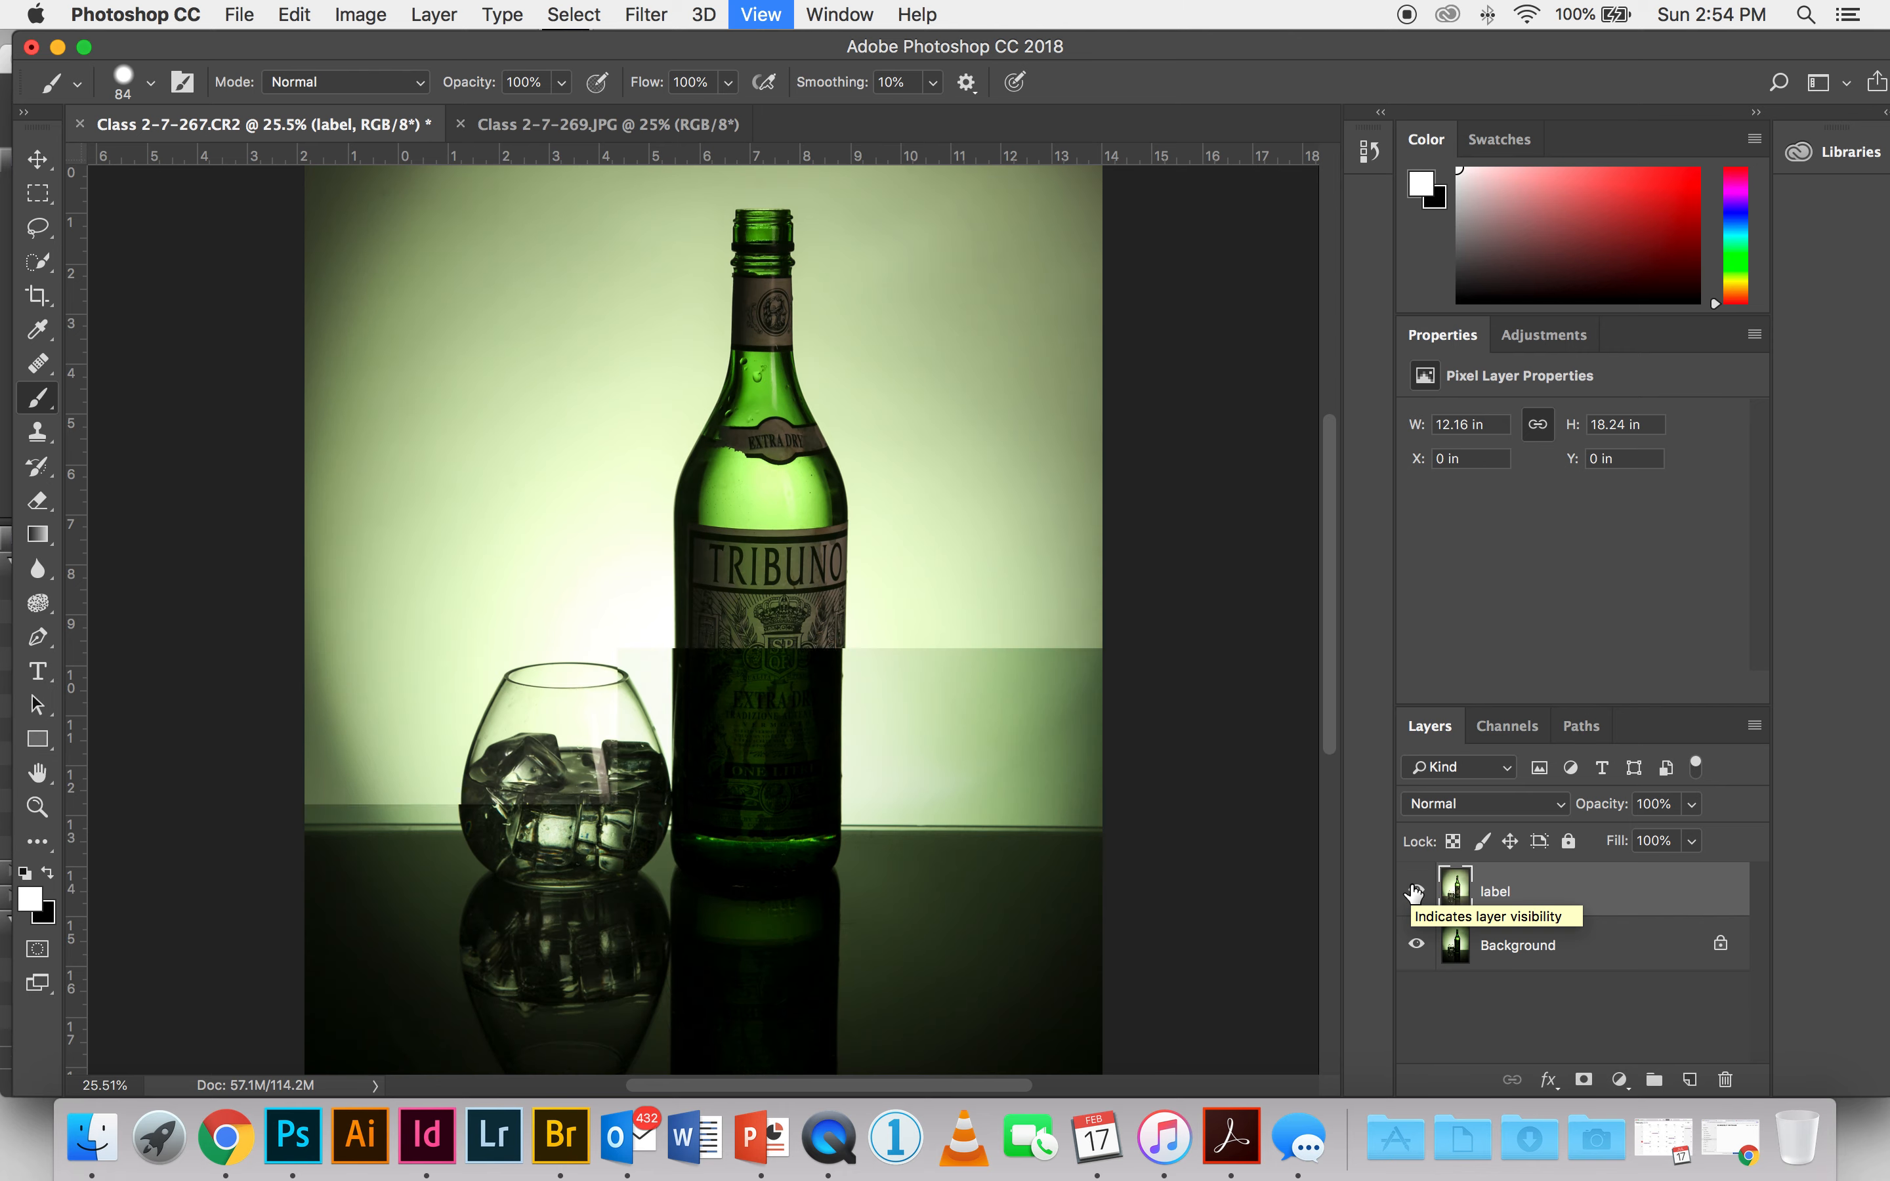
left_click(1416, 891)
left_click(1416, 891)
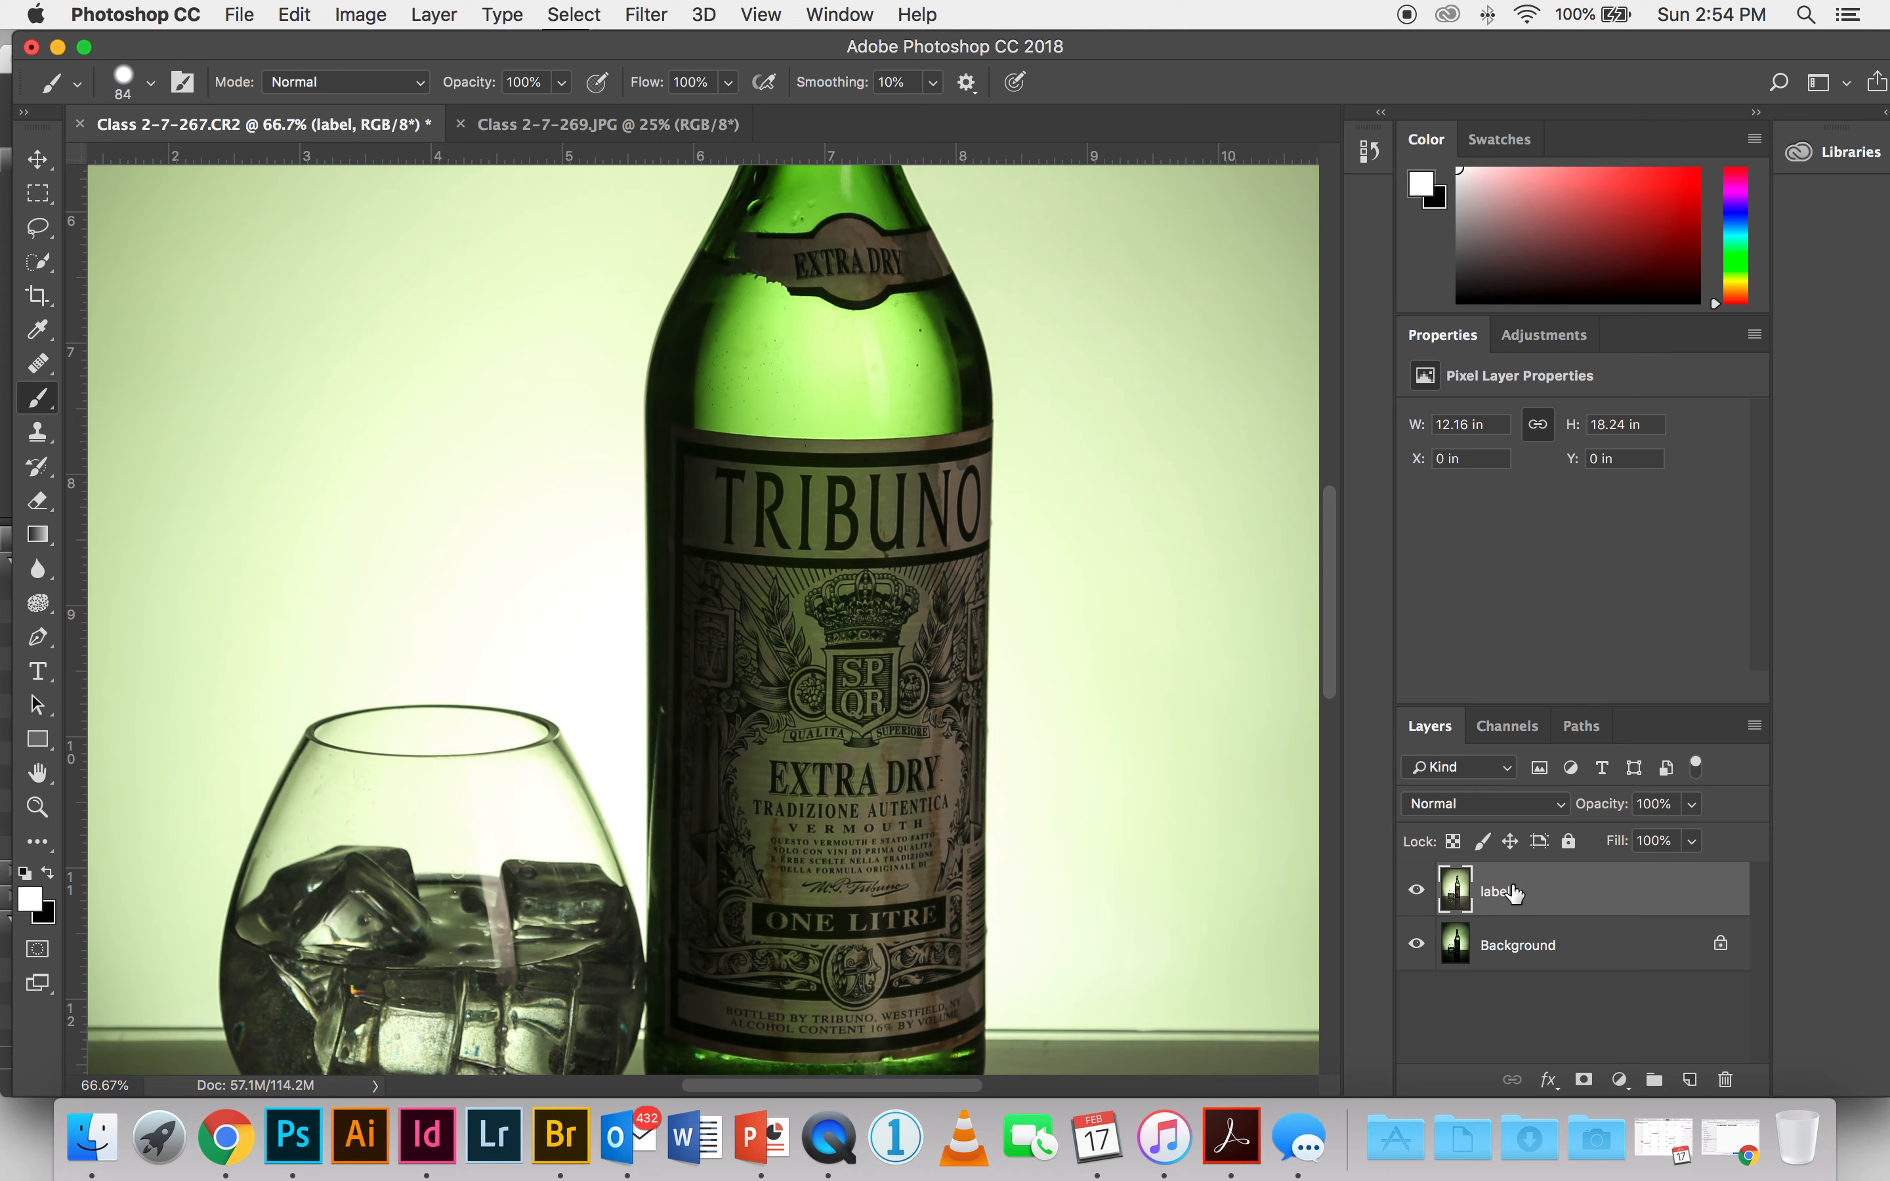
Step: Lower the label layer's opacity to 48% and nudge it left to X -0.04 in to align it with the background bottle
left_click_drag(1691, 805, 1631, 838)
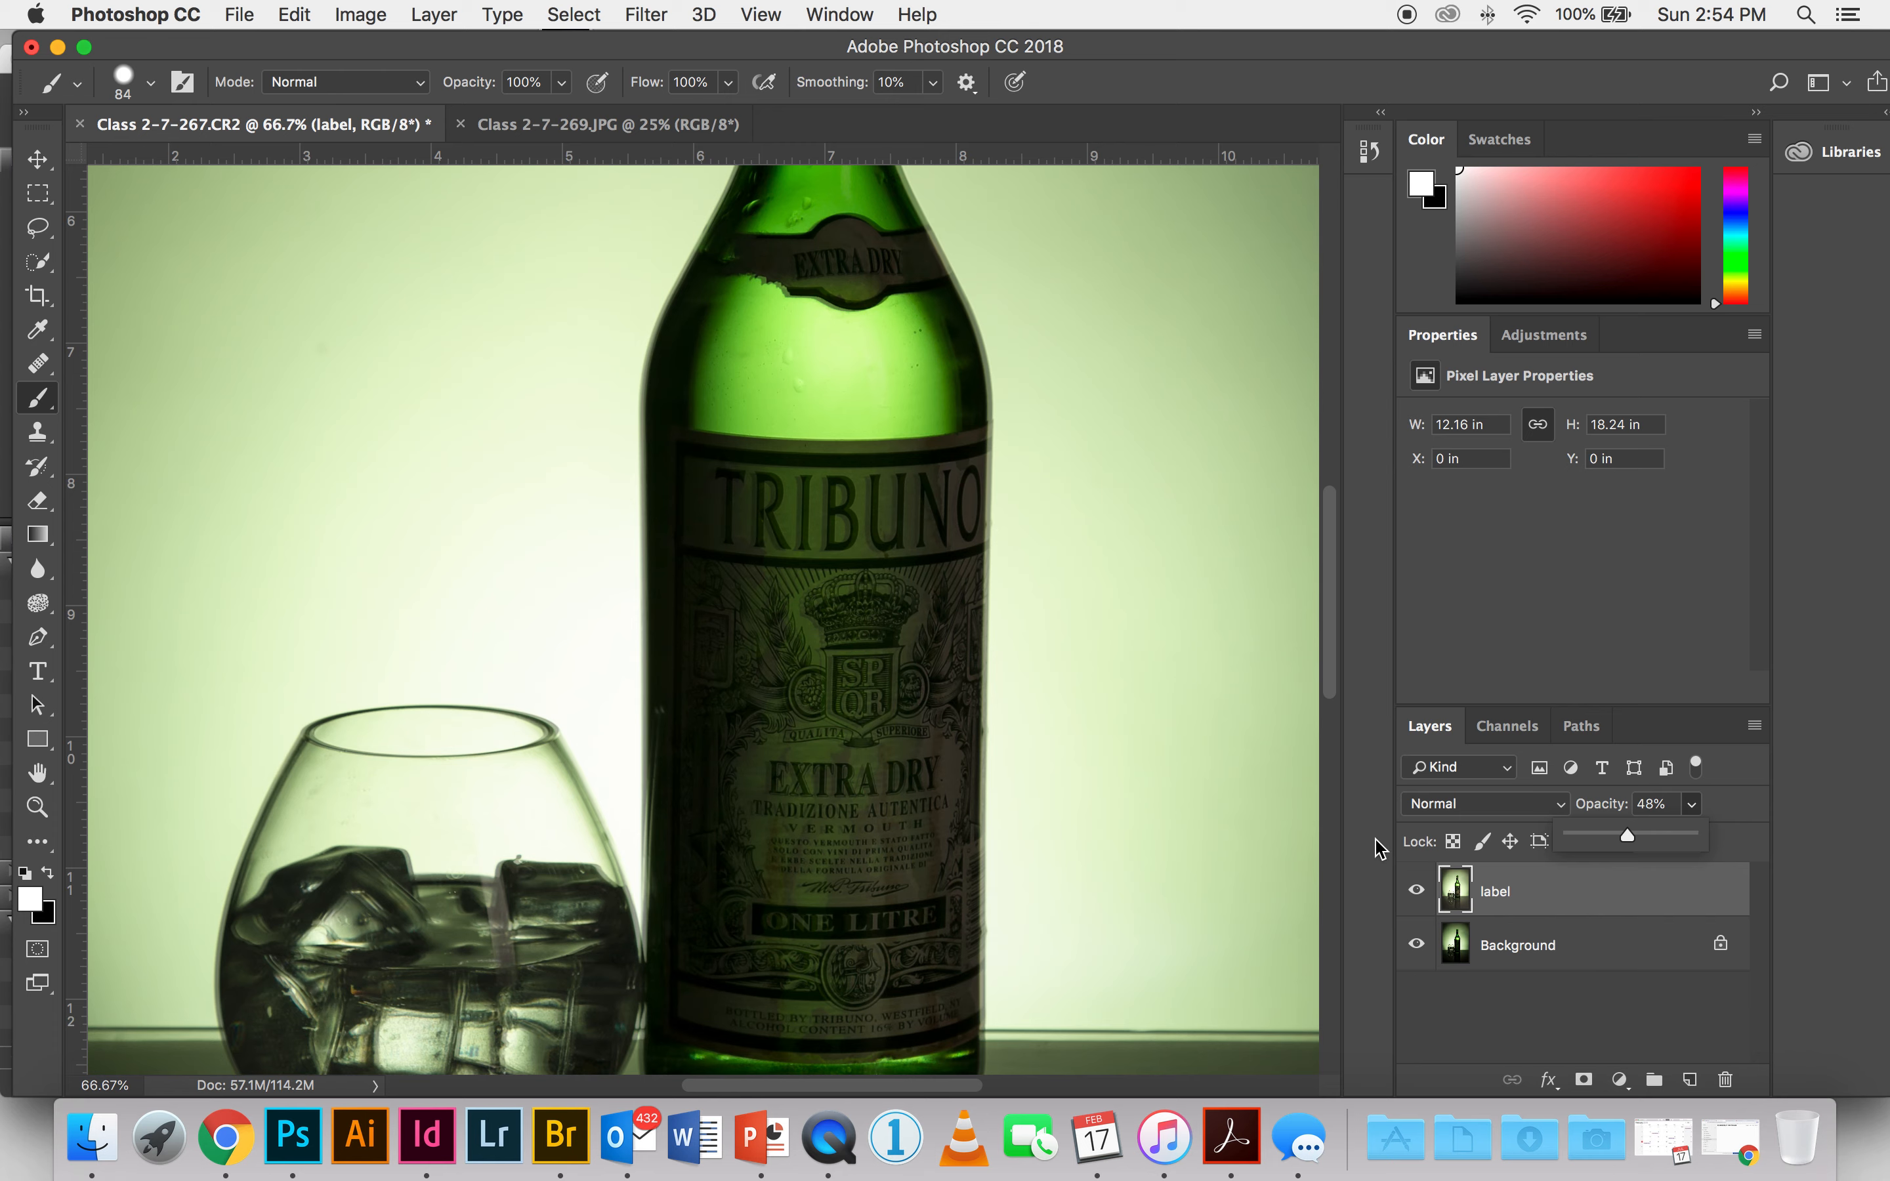
key("super+plus")
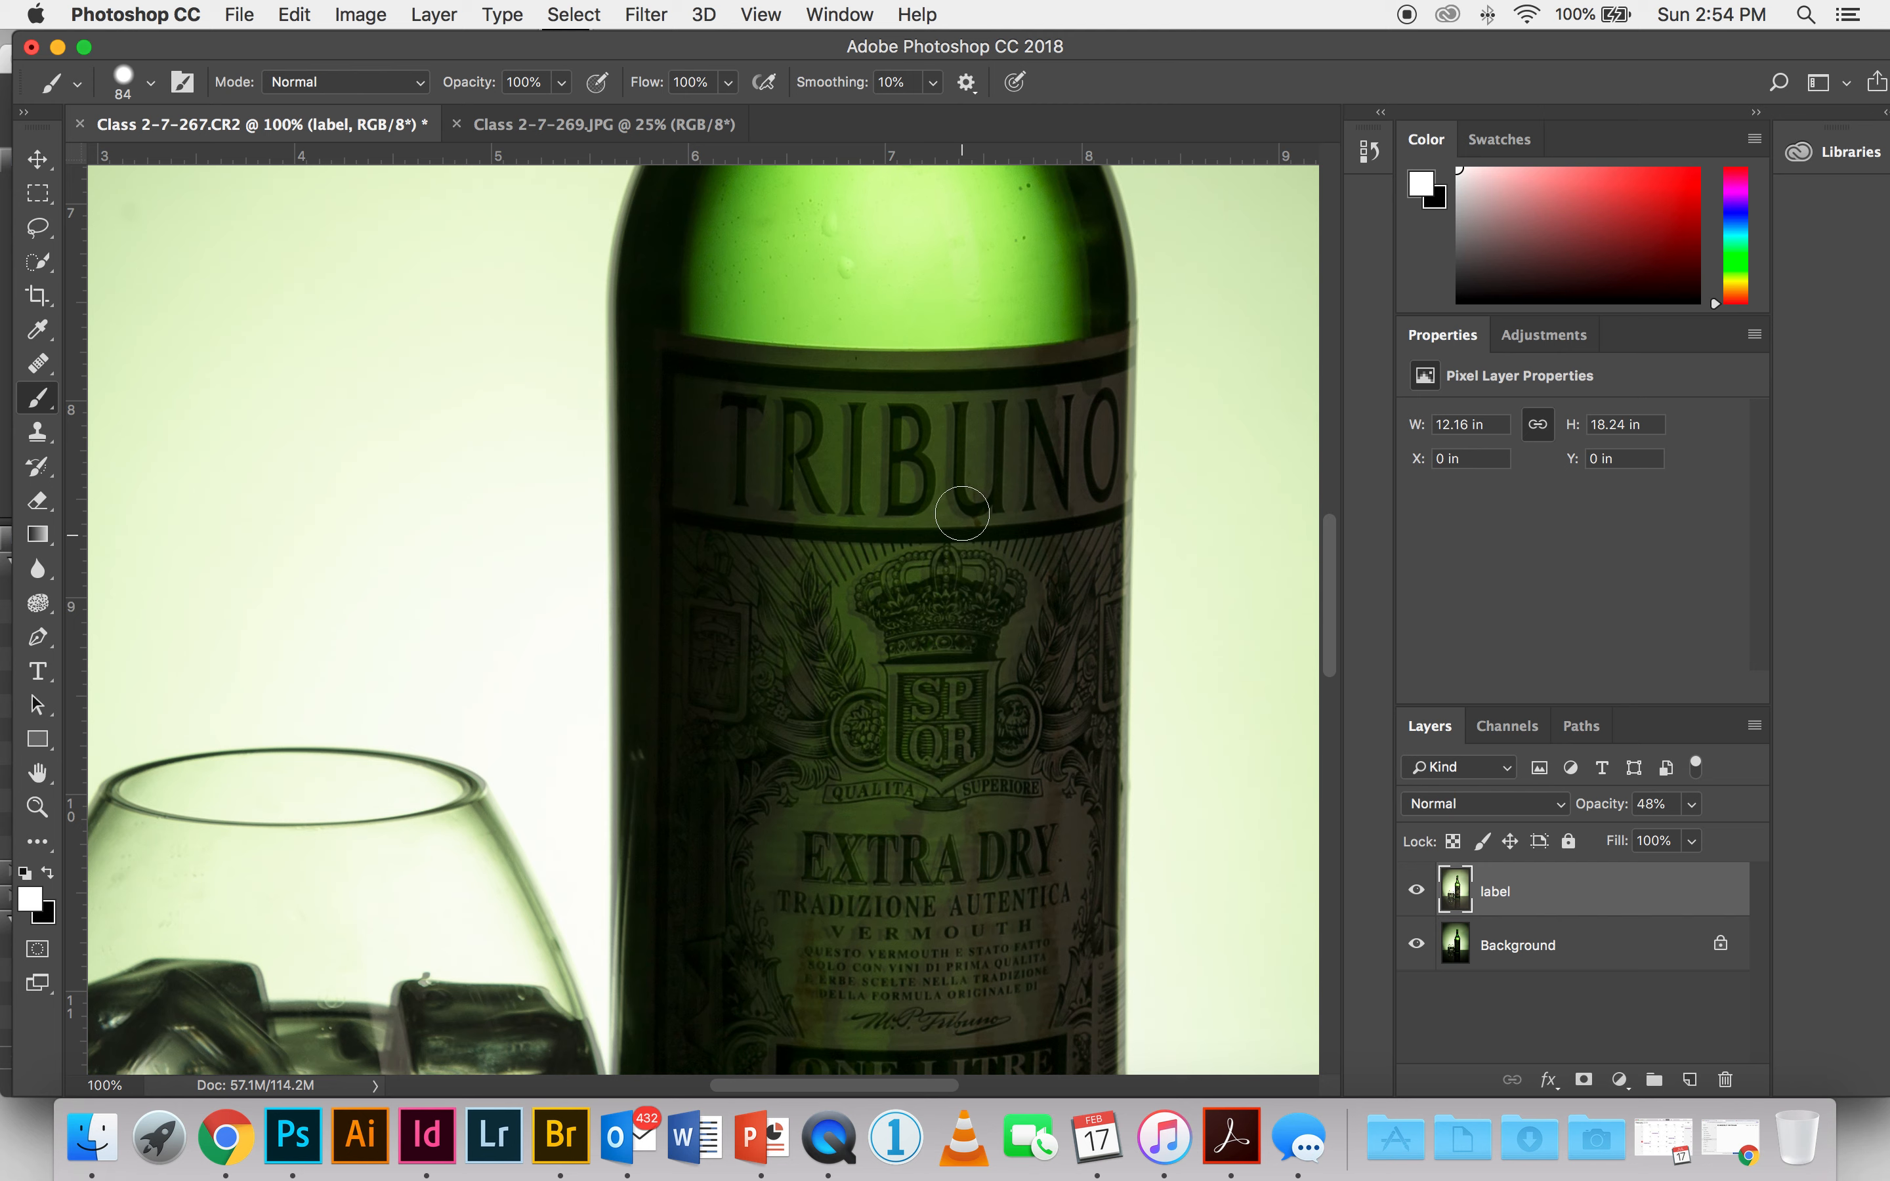
left_click(39, 161)
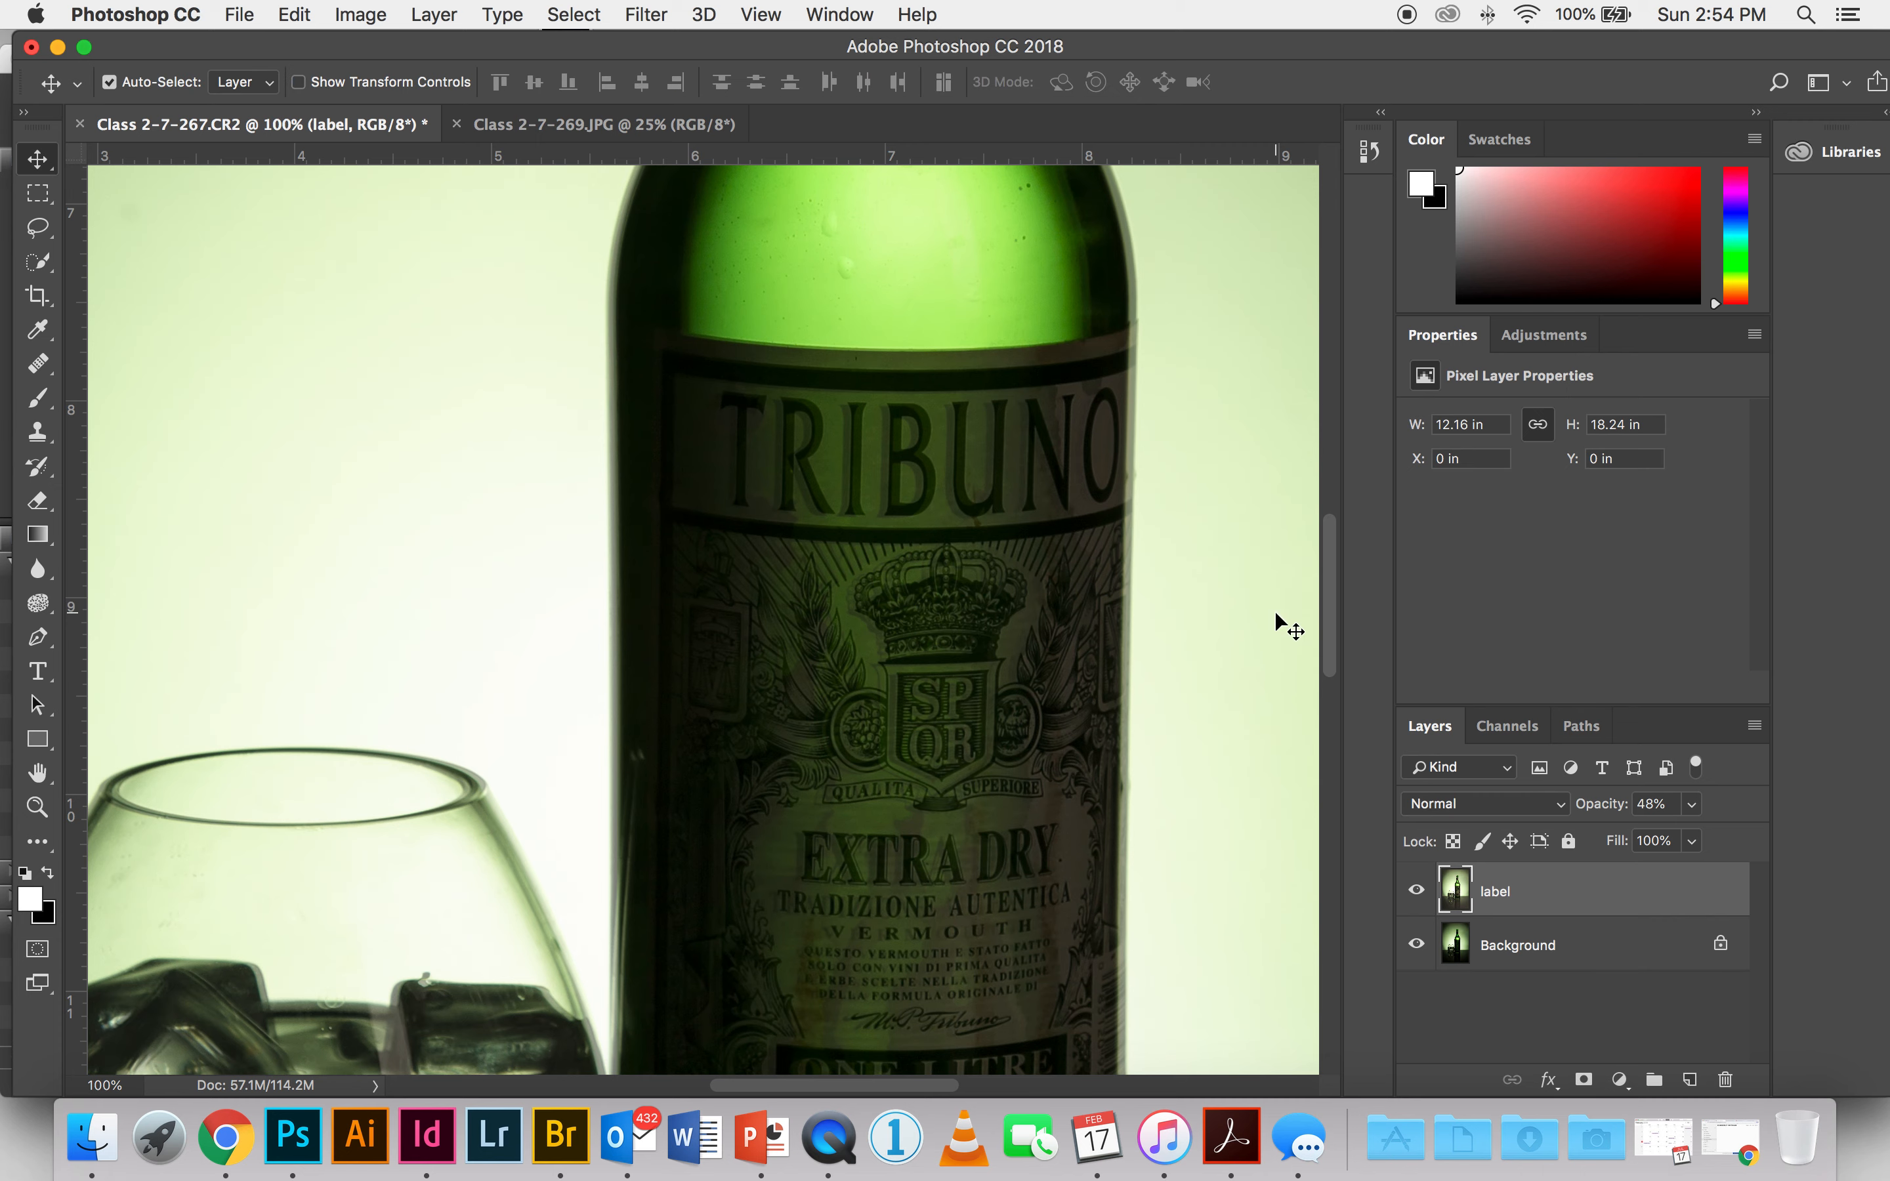
key("Left")
key("Left")
key("Left")
key("Left")
key("Left")
key("Left")
key("Left")
key("Left")
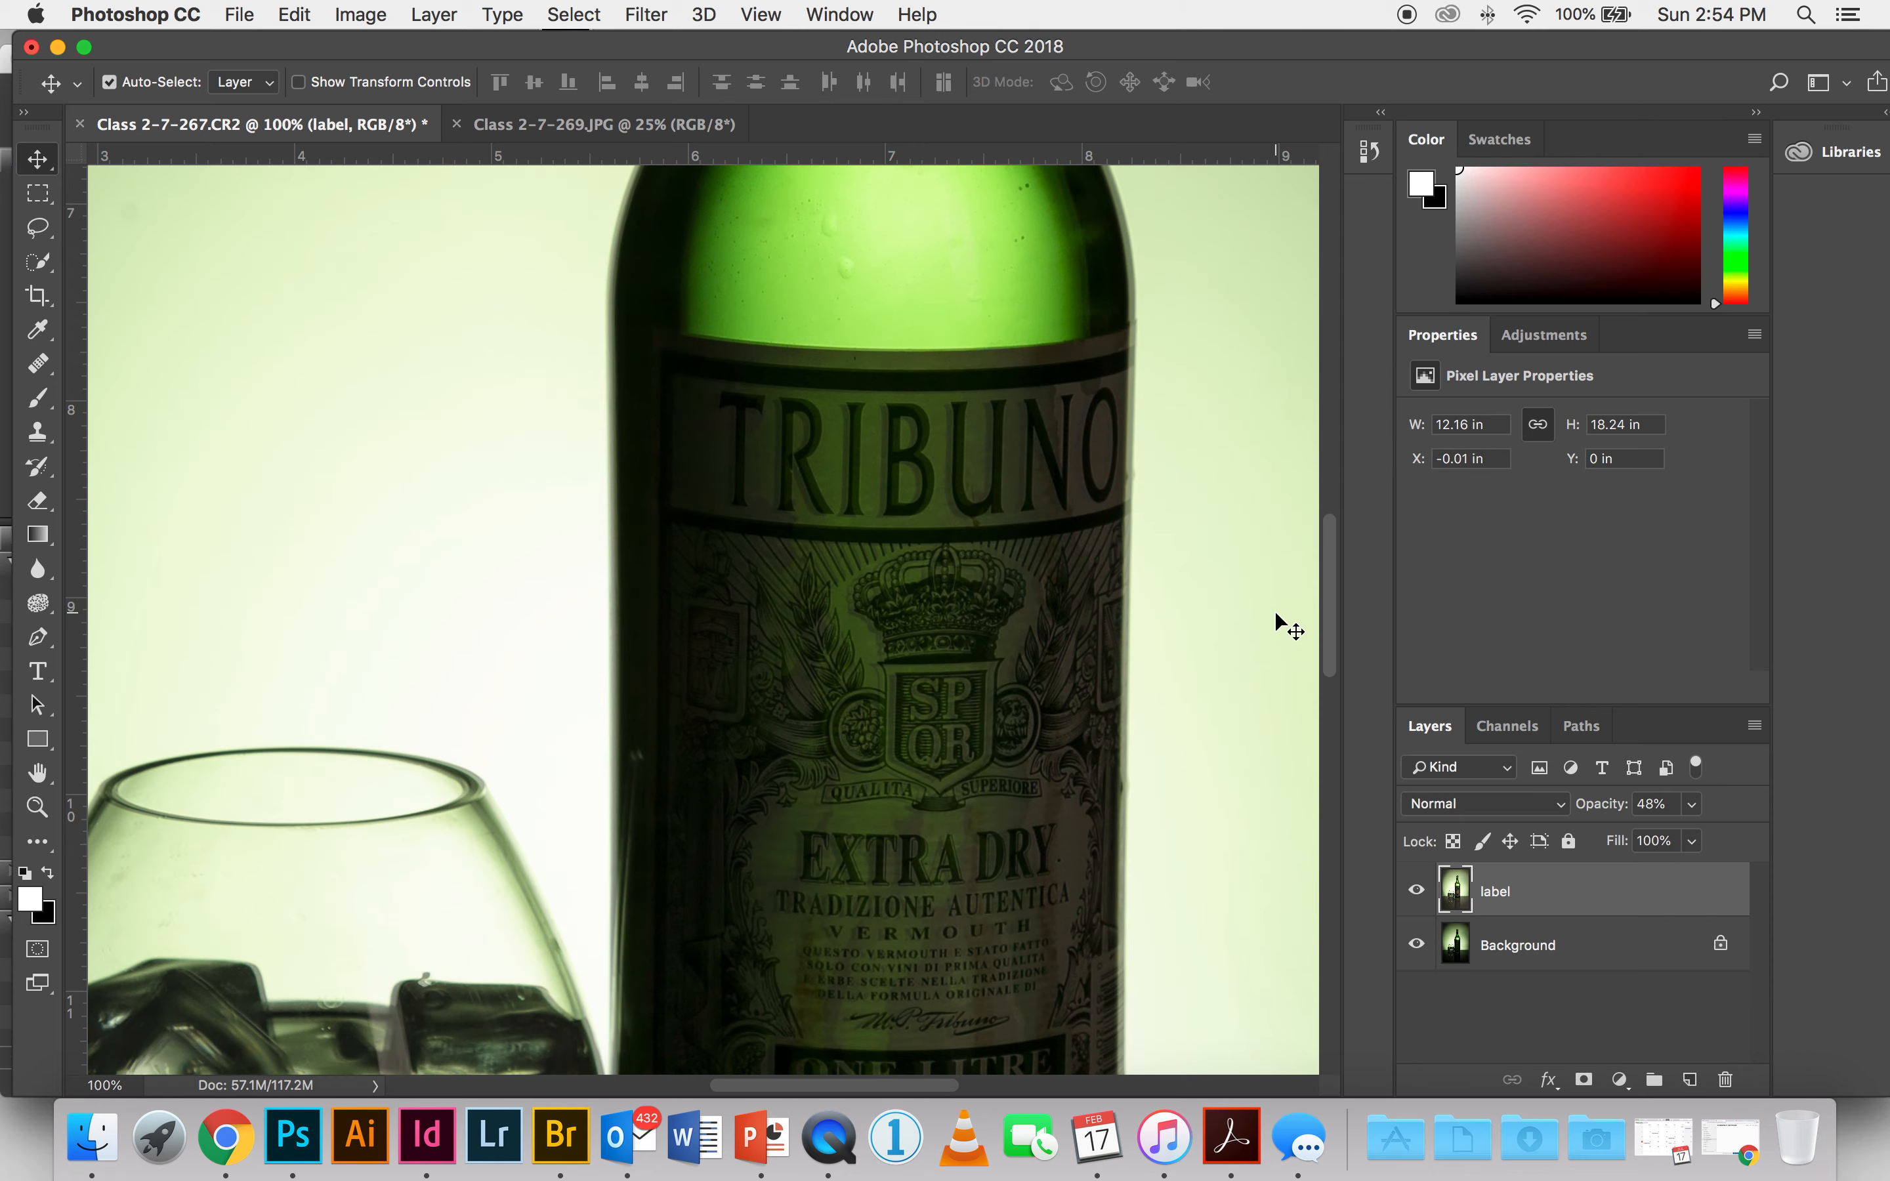
key("Left")
key("Left")
key("Left")
key("Left")
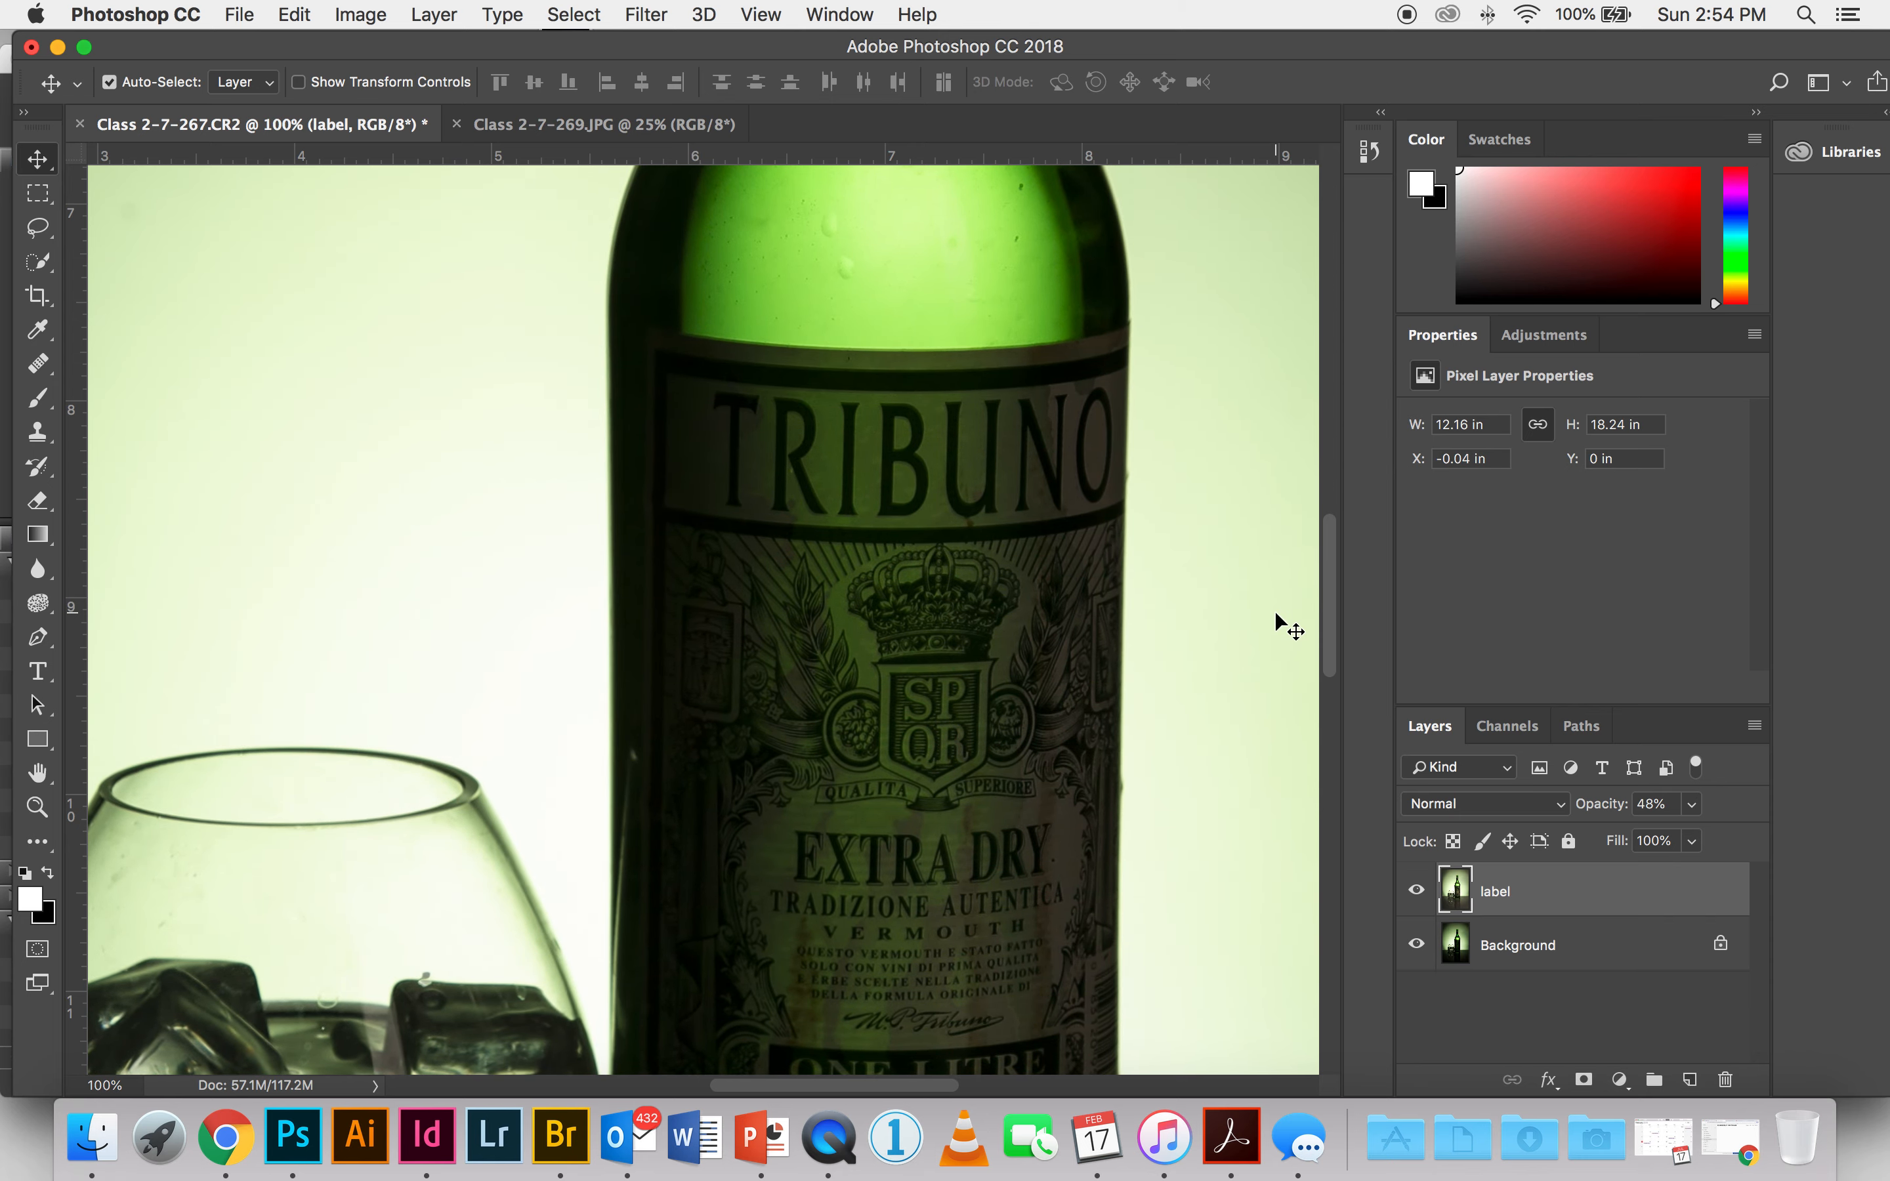
Step: Nudge the label layer down to Y 0.01 in, using the crown emblem on the bottle label to judge the alignment
key("super+equal")
key("super+equal")
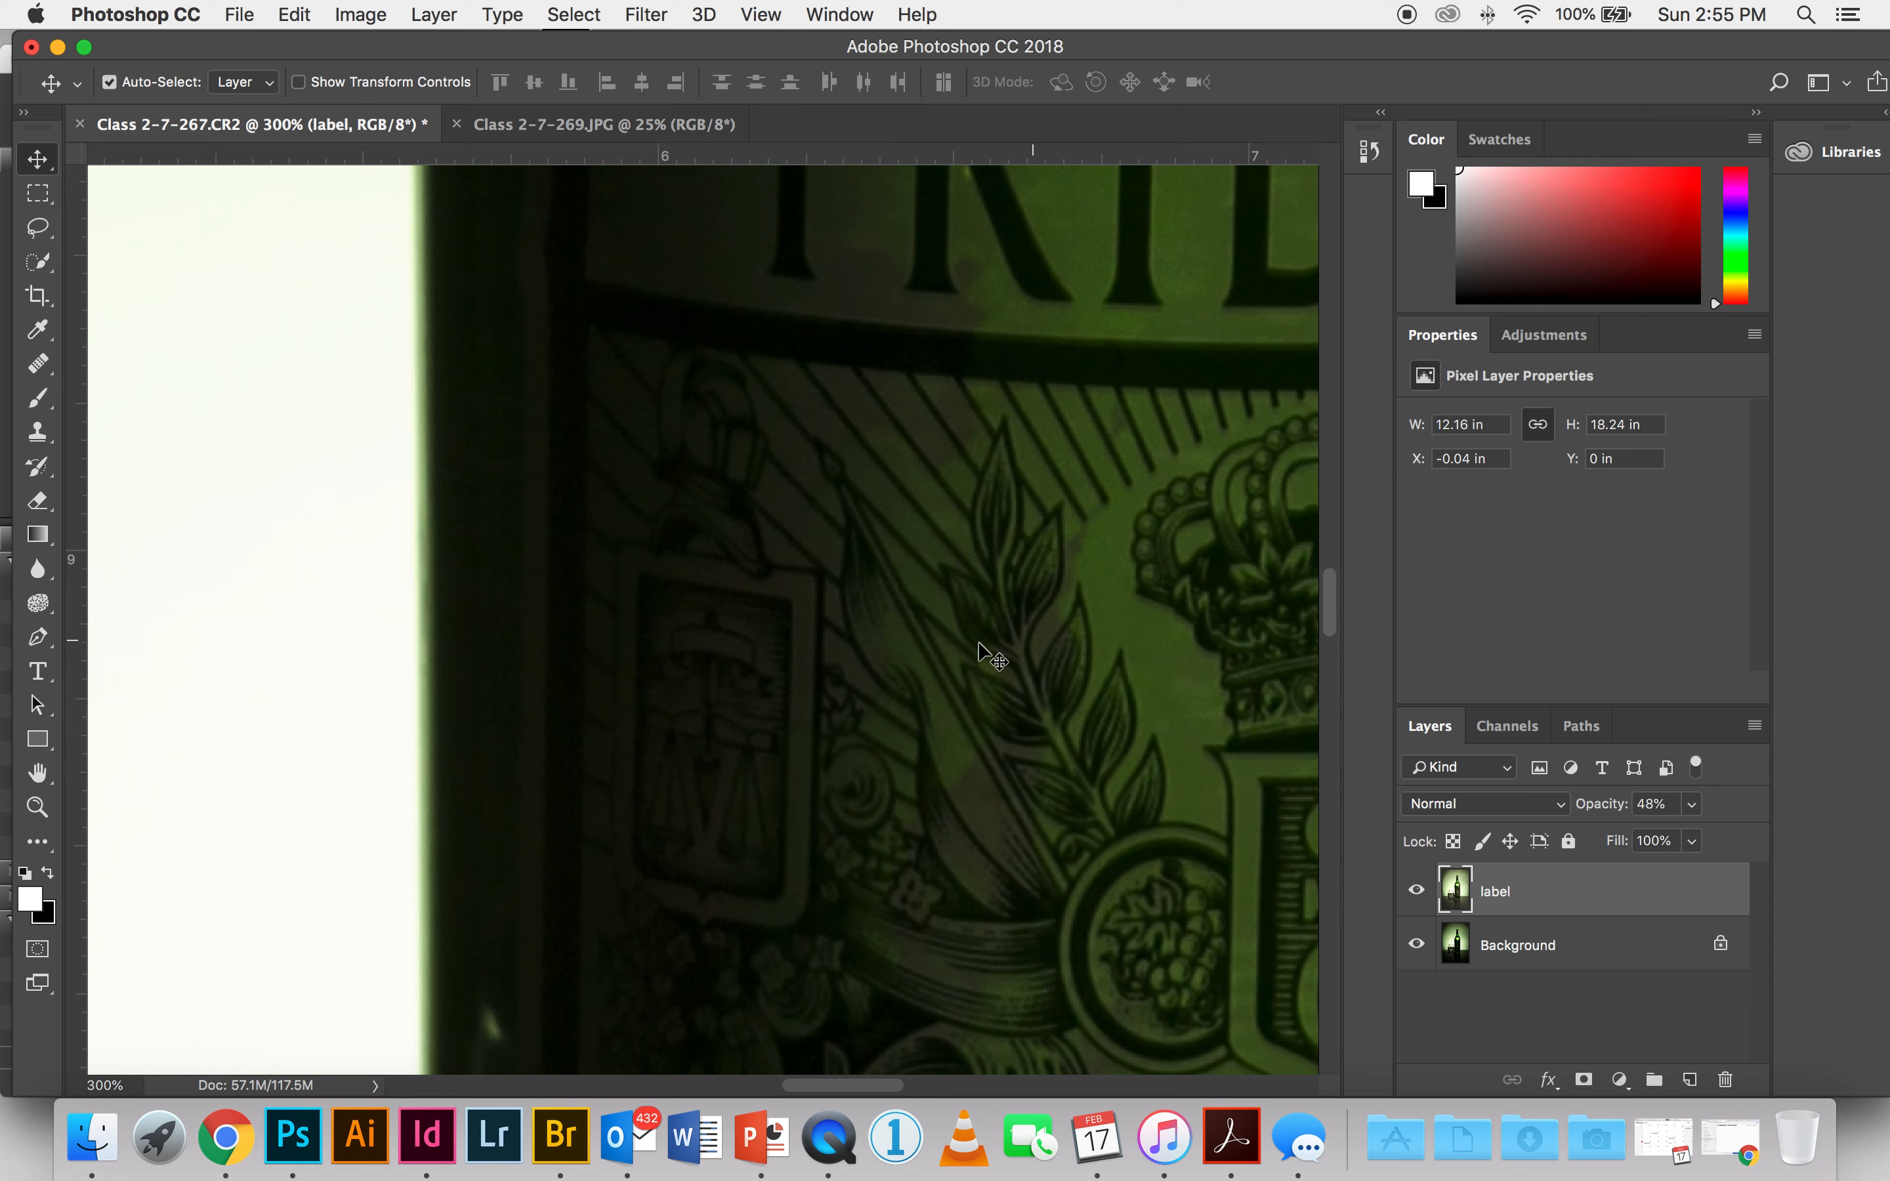
scroll(973, 639, "right", 5)
scroll(973, 639, "right", 1)
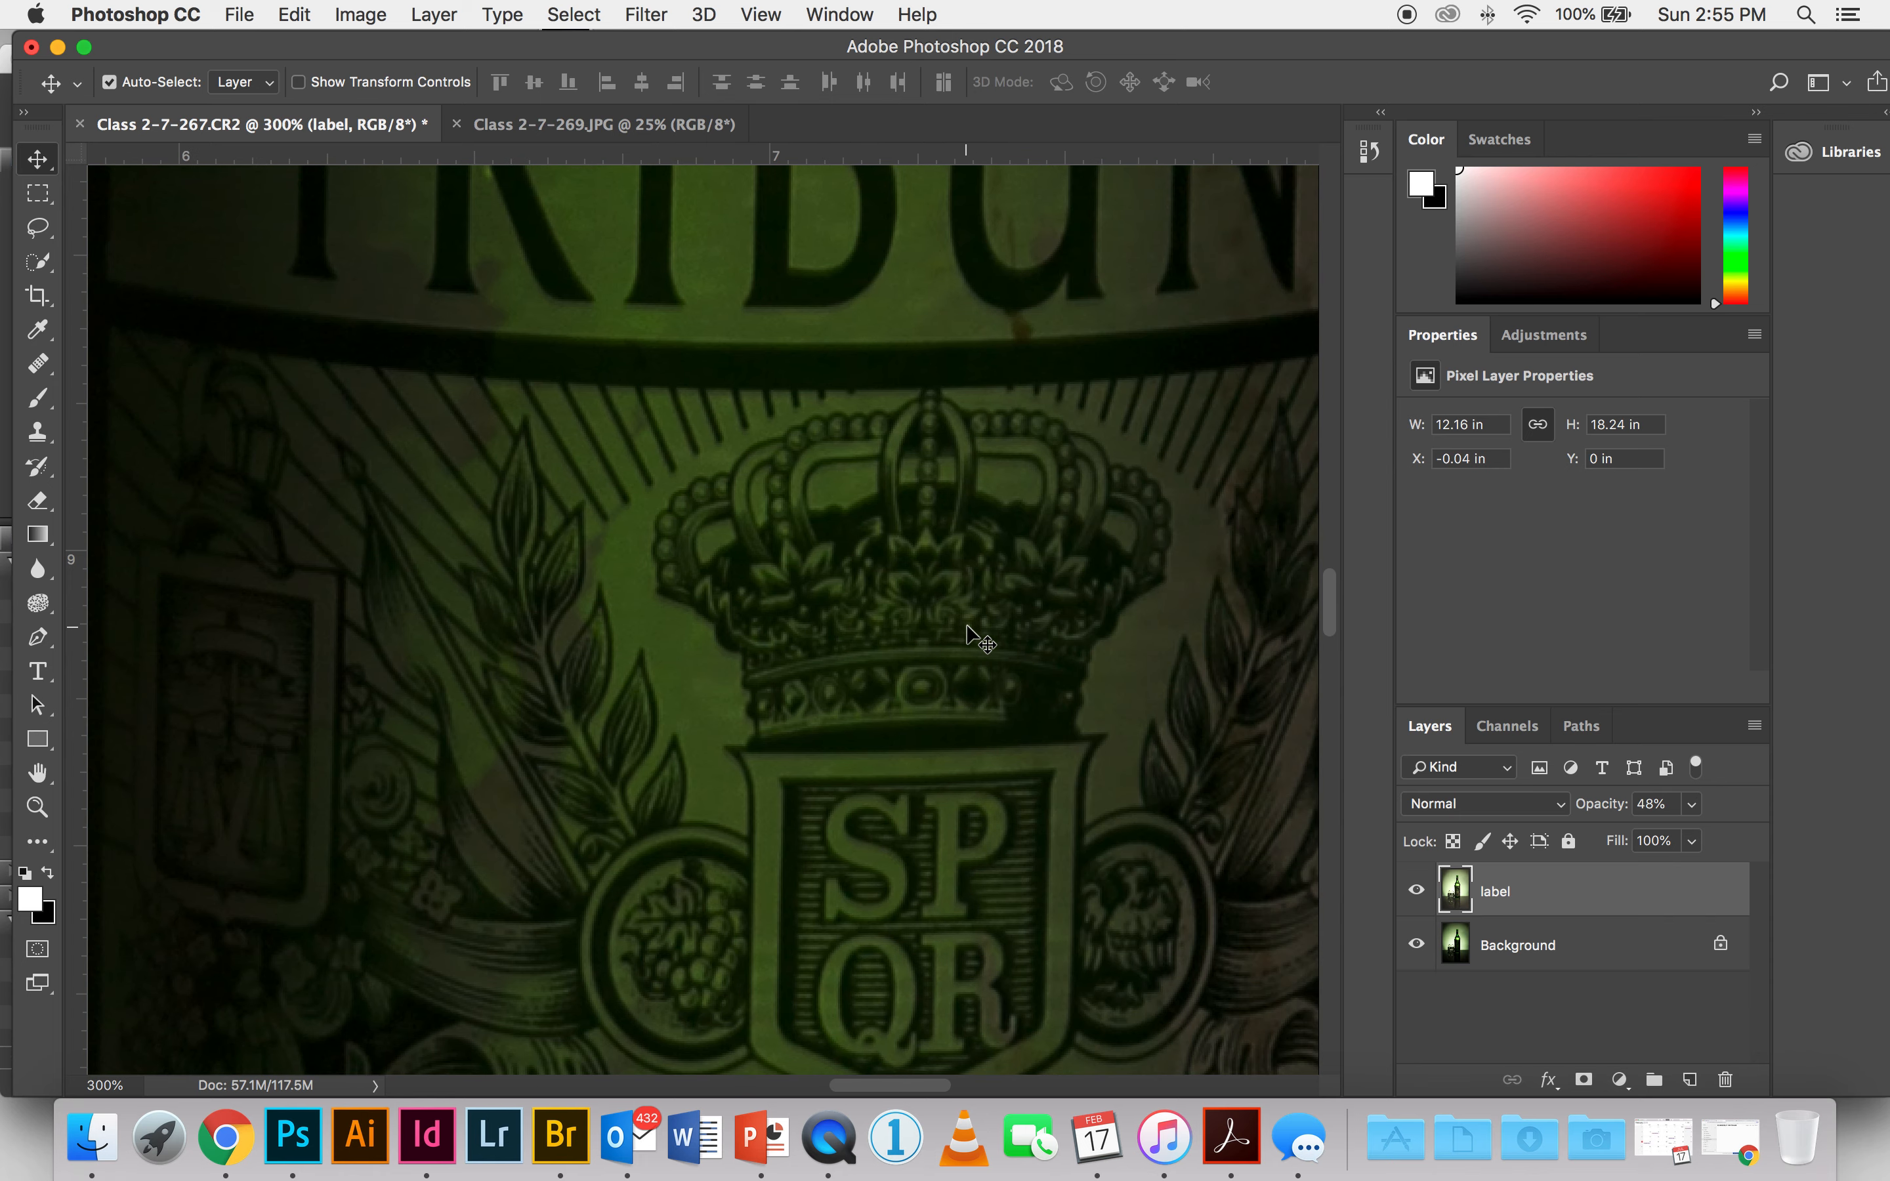
left_click(1418, 893)
left_click(1417, 893)
key("Down")
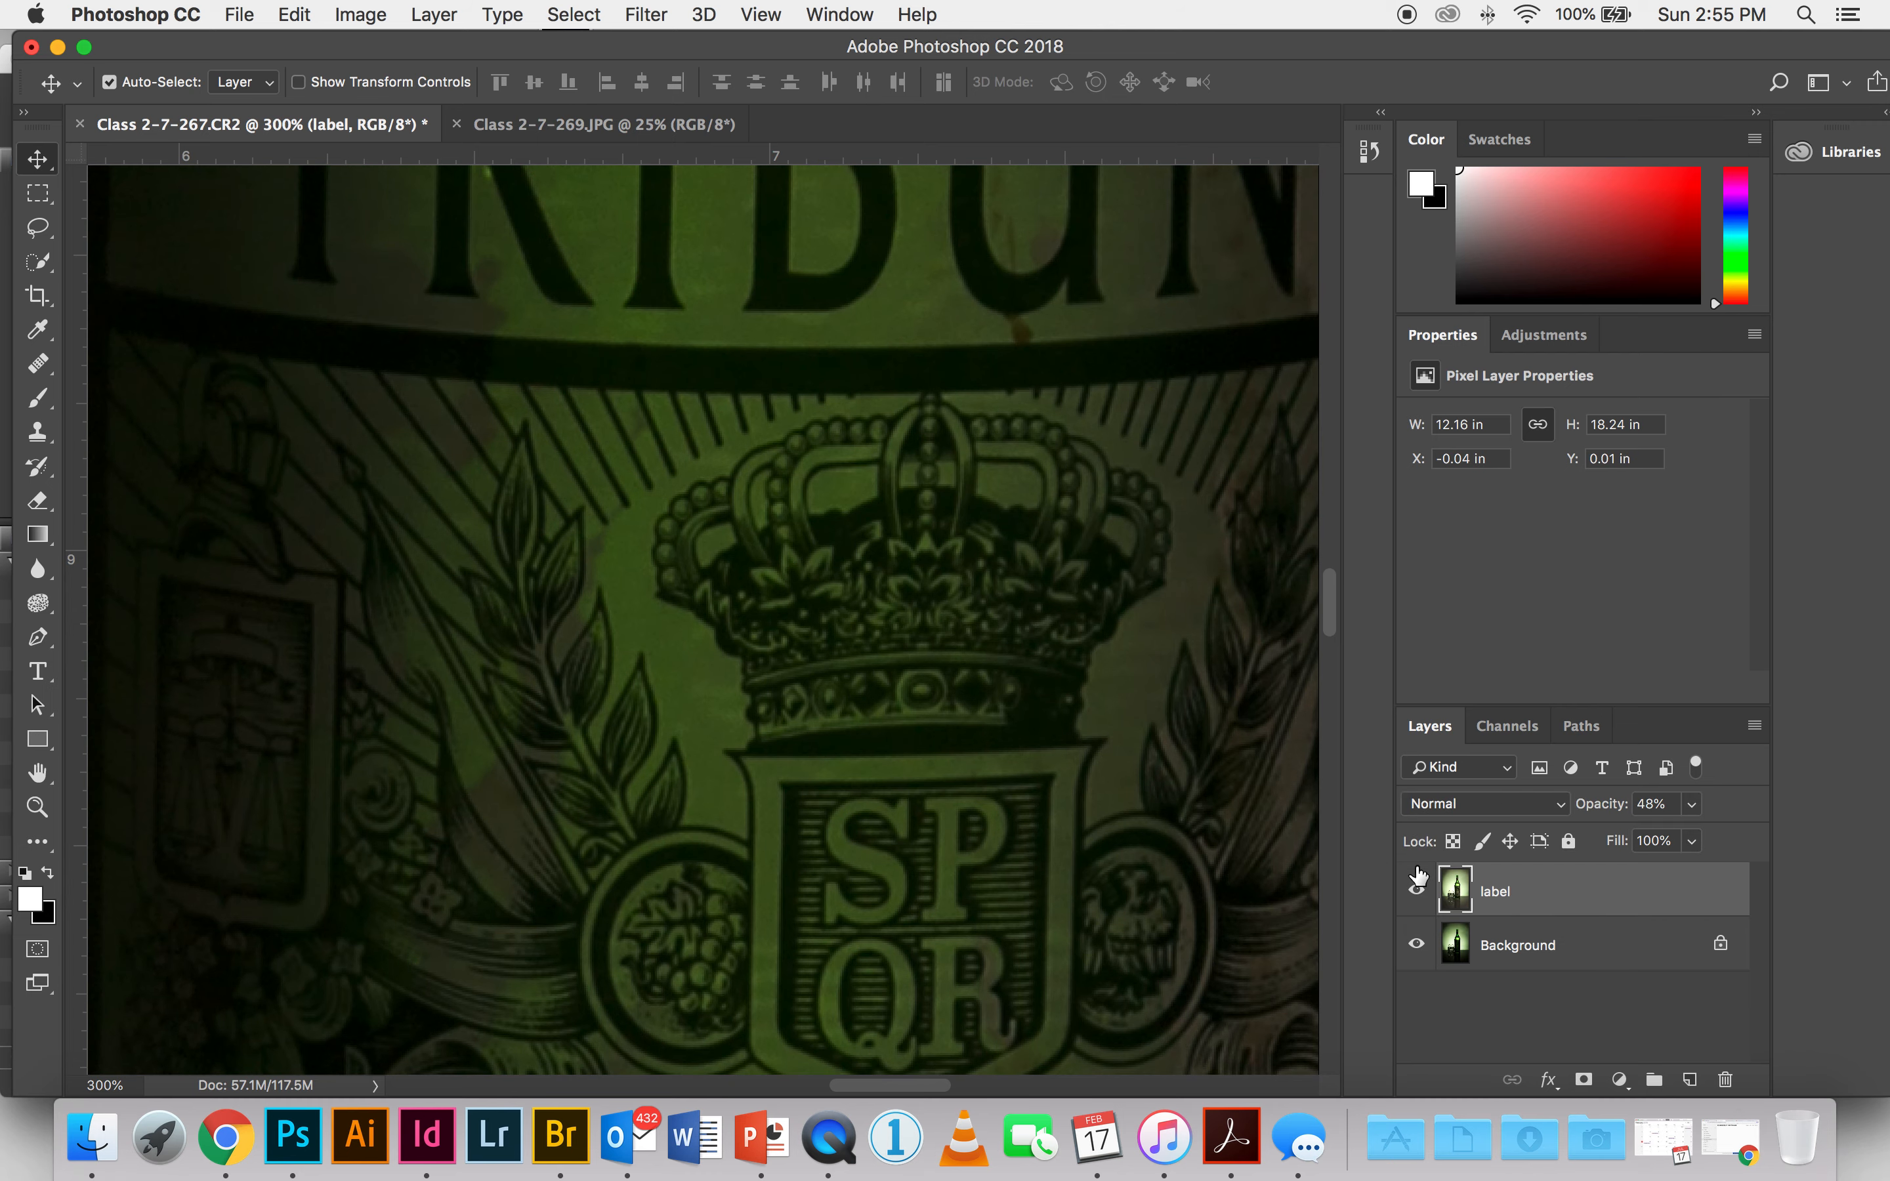
Step: Check the label layer's alignment with the background by toggling its visibility, both close up and with the whole image in view
left_click(1417, 893)
left_click(1418, 893)
left_click(1417, 893)
left_click(1417, 892)
key("super+0")
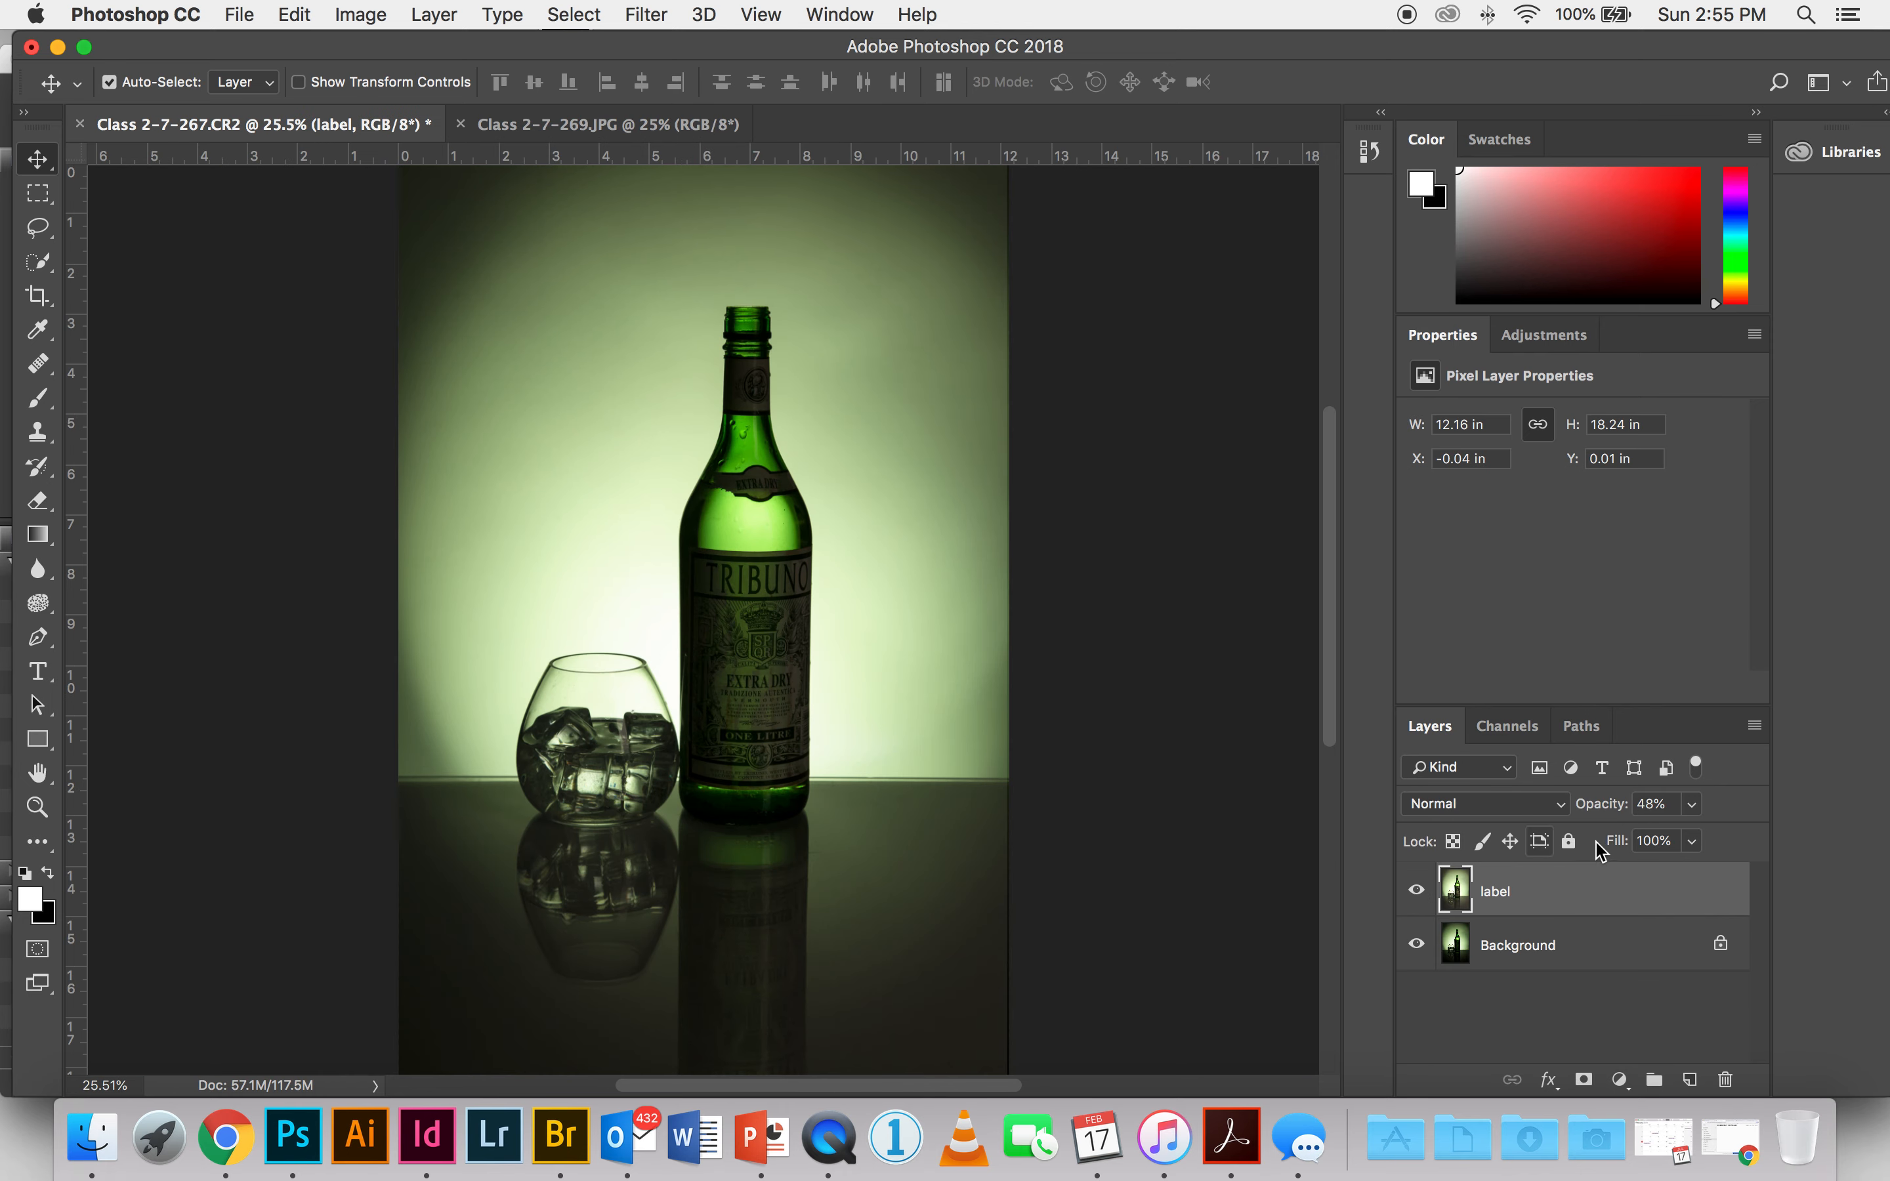
left_click(1418, 892)
left_click(1418, 892)
Step: Set the label layer's opacity to 100%
left_click(1692, 805)
left_click_drag(1688, 840, 1796, 842)
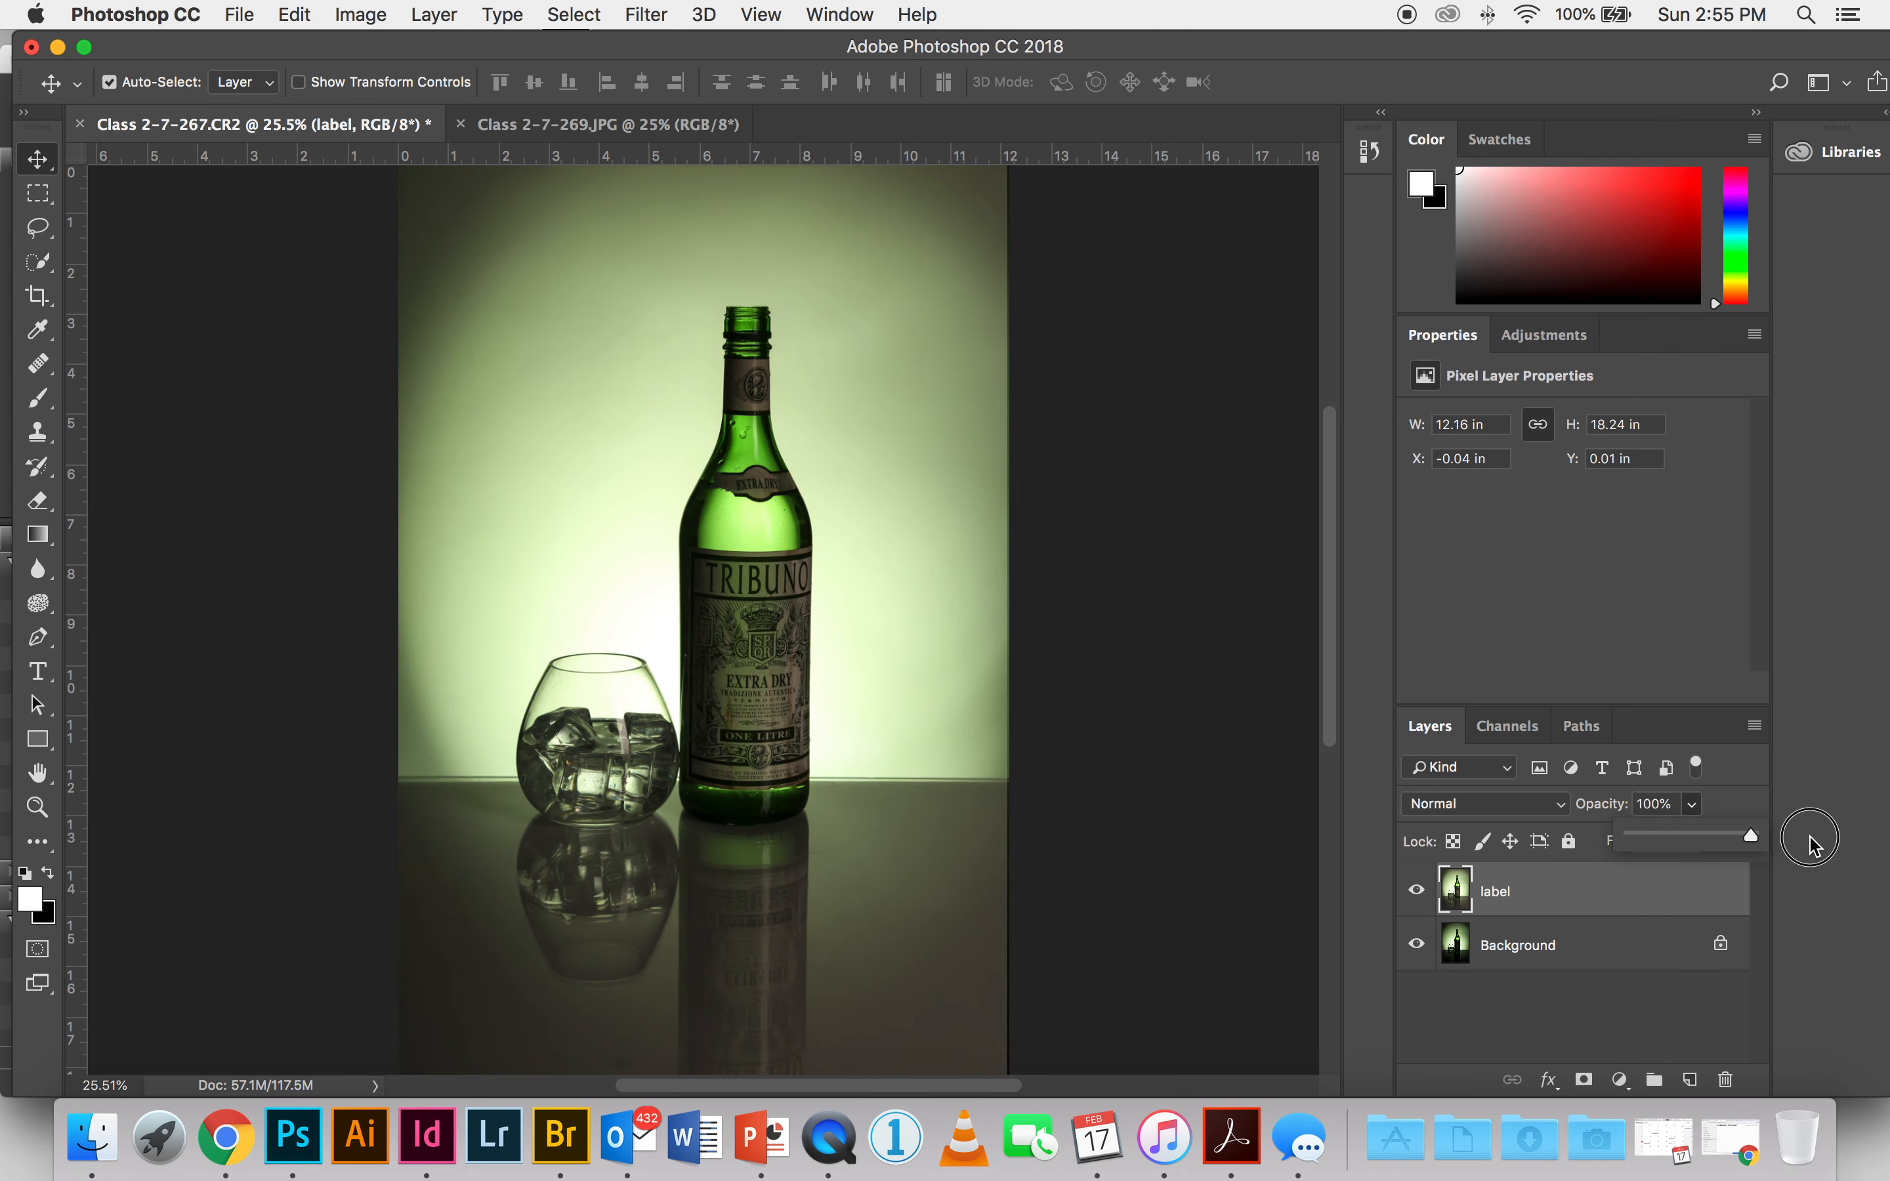
left_click(1591, 900)
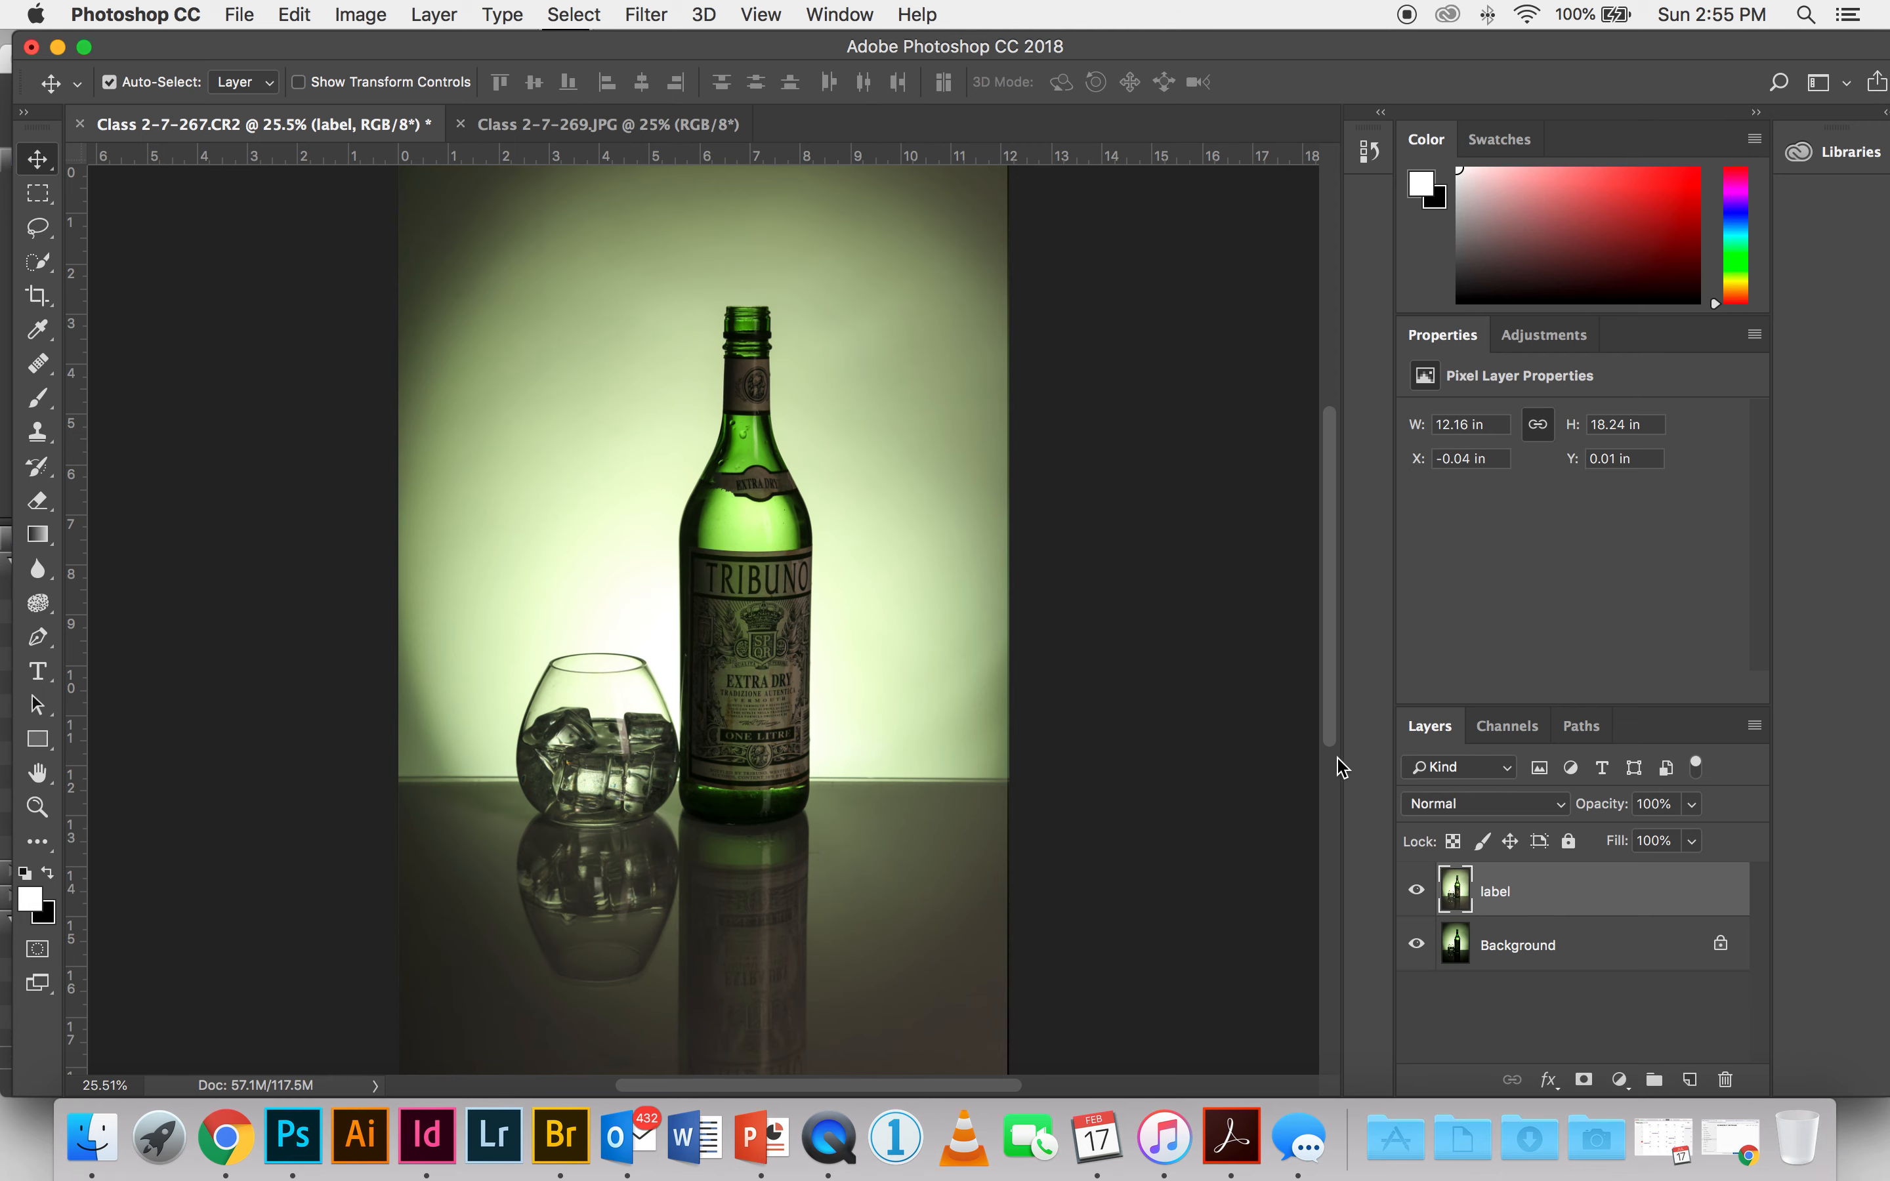
Step: Hide and show the full-opacity label layer to compare its brighter label with the darker background photo
left_click(1414, 892)
left_click(1415, 892)
left_click(1416, 891)
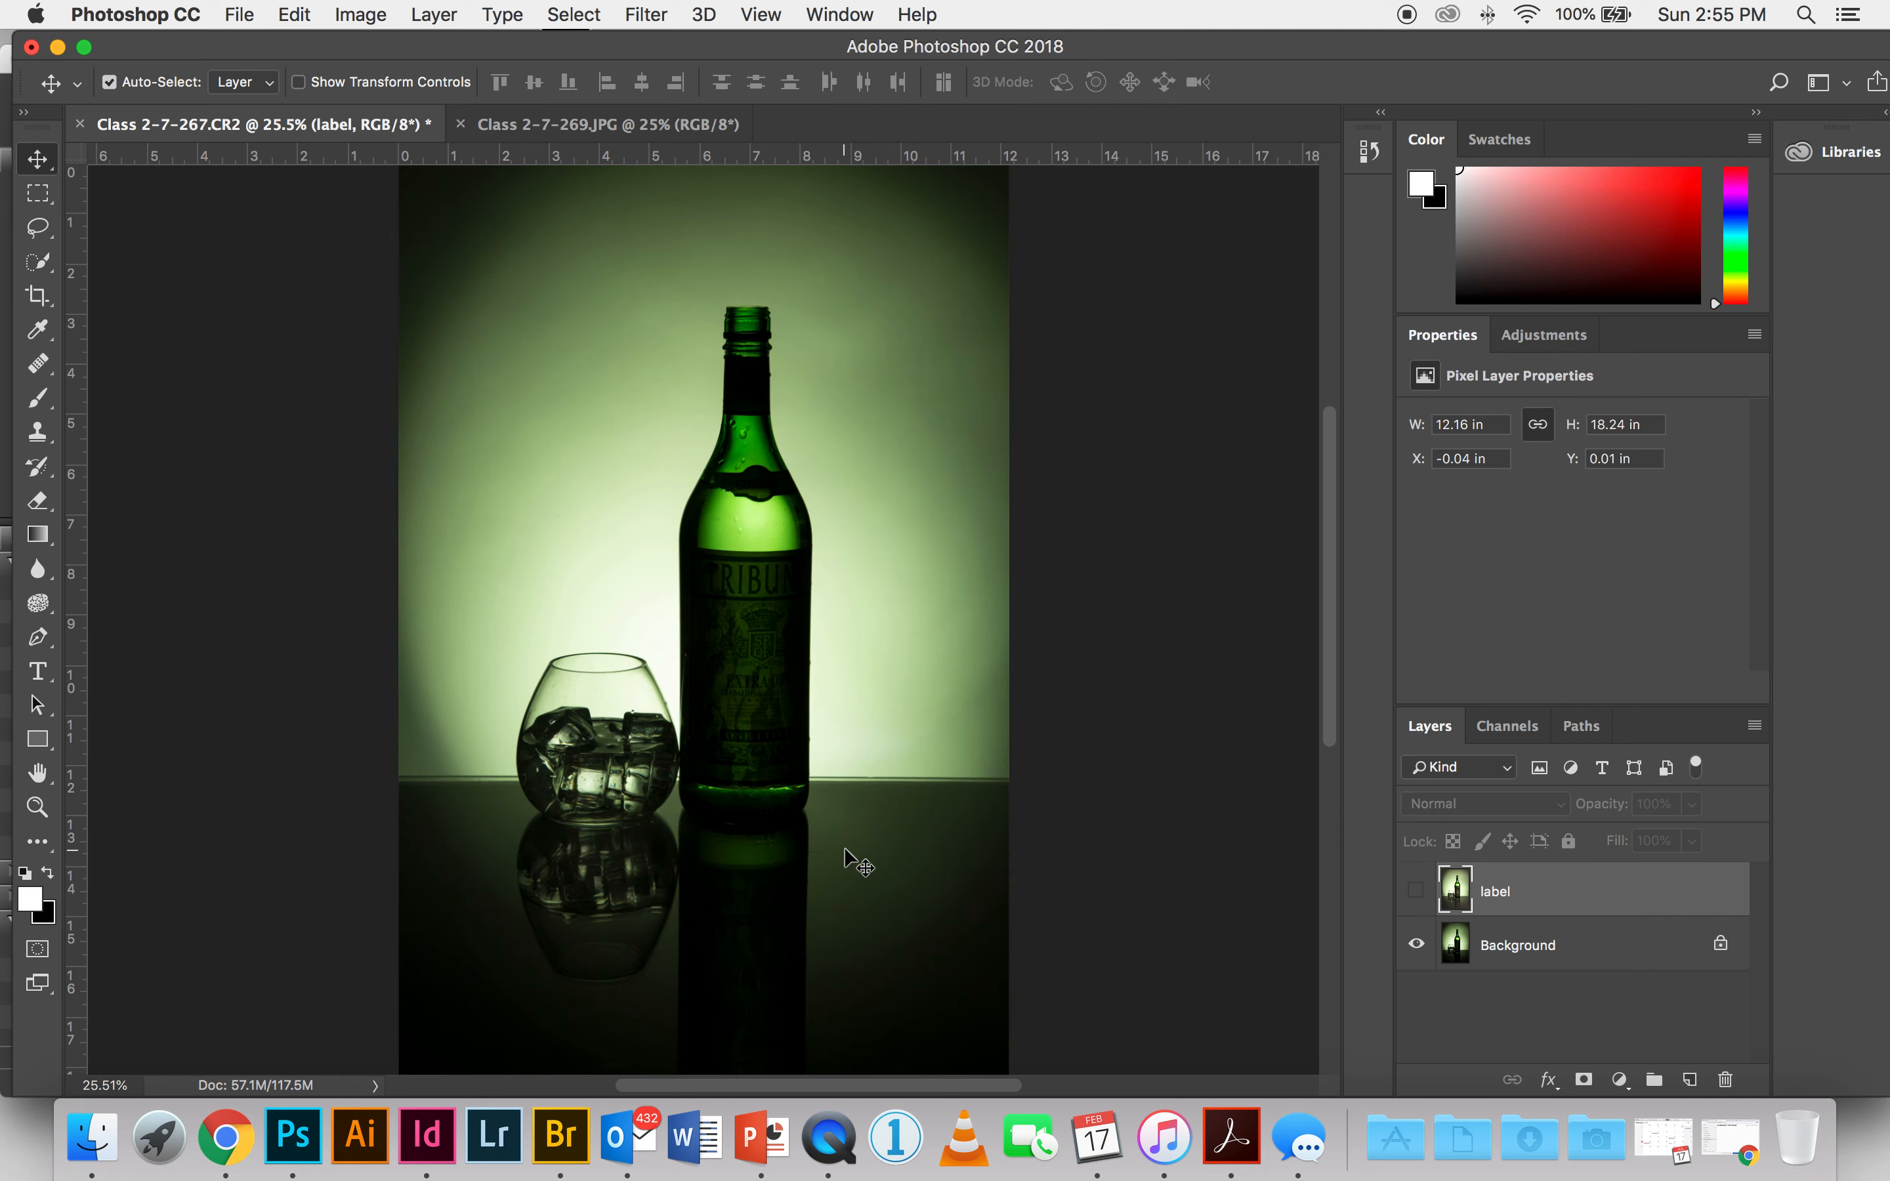
left_click(1416, 890)
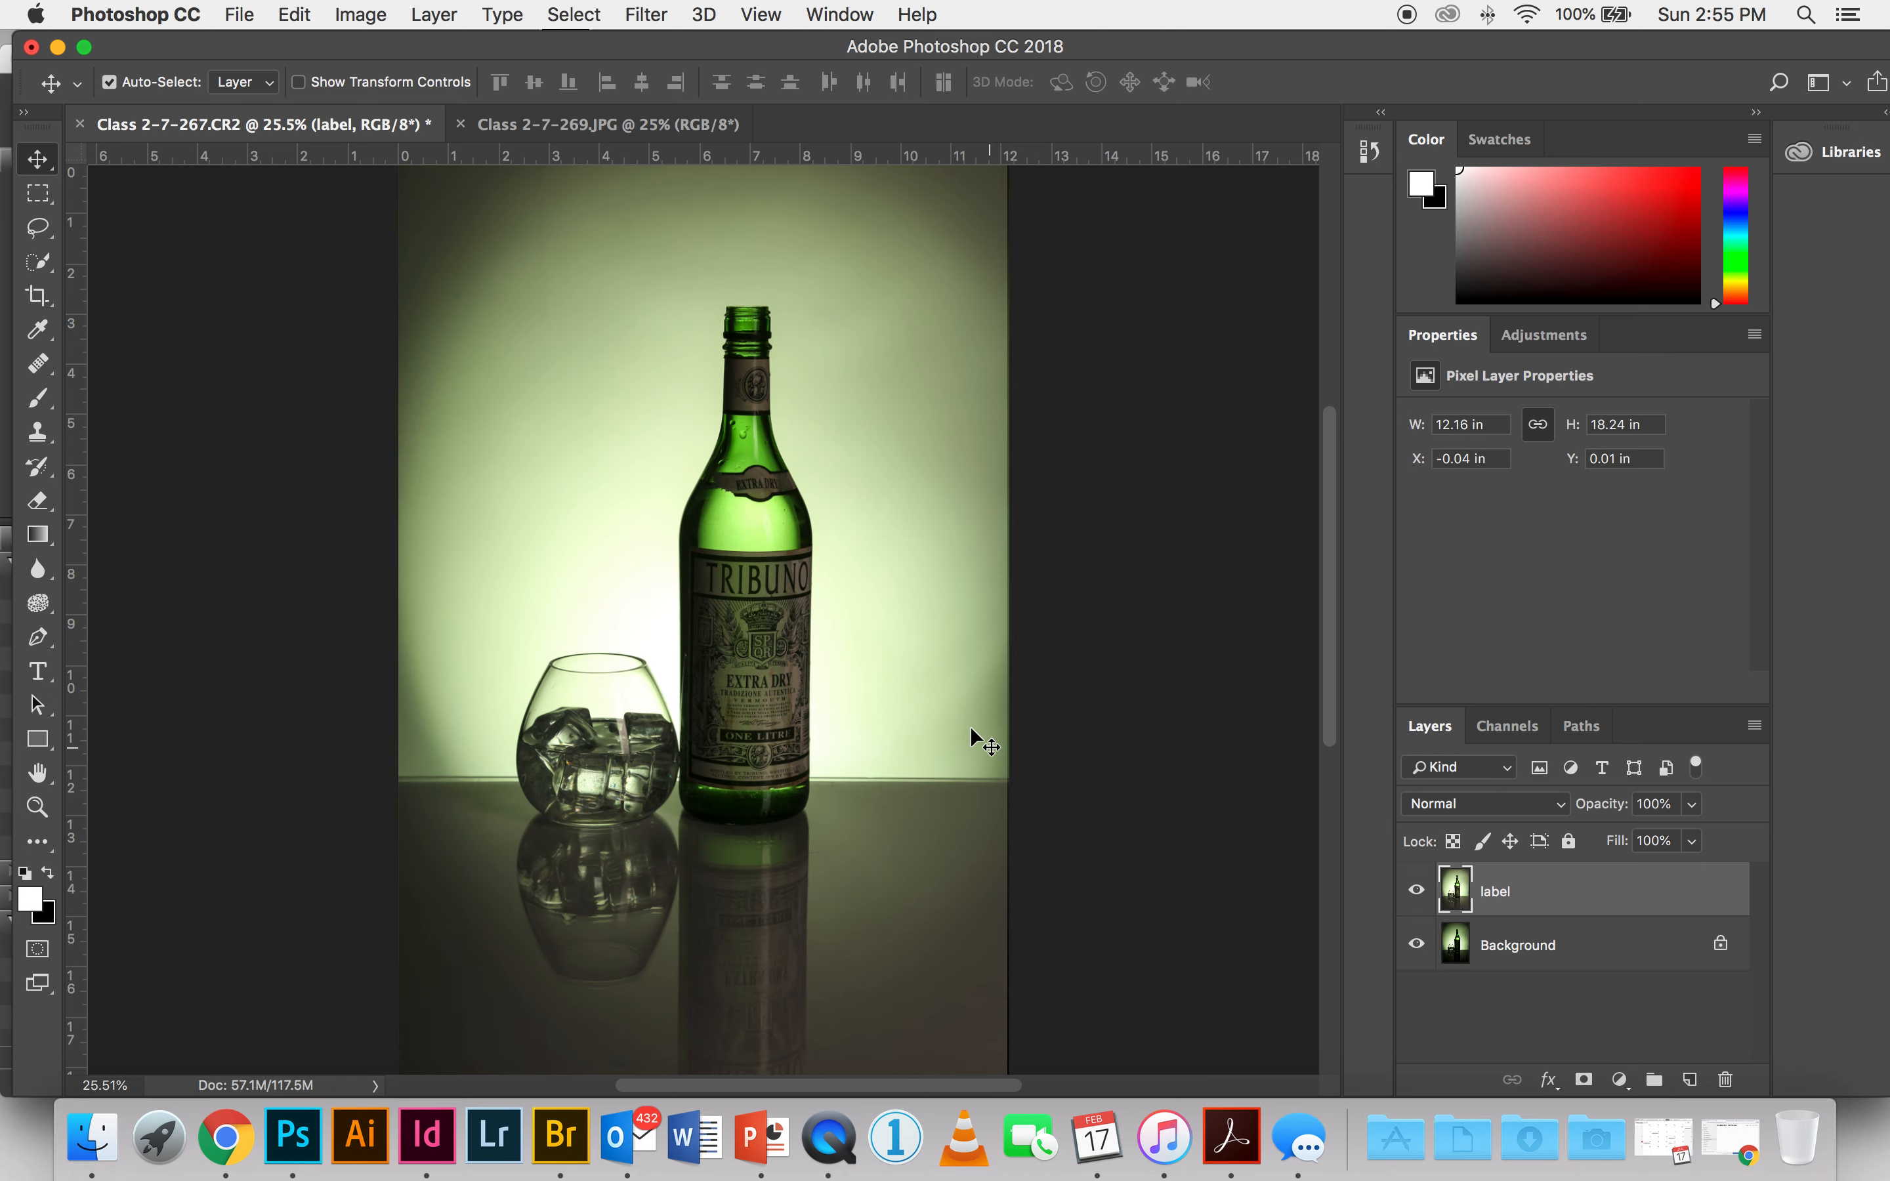
Step: With the Brush tool active, add a Hide All layer mask to the label layer and target the layer's image instead of its mask
left_click(41, 503)
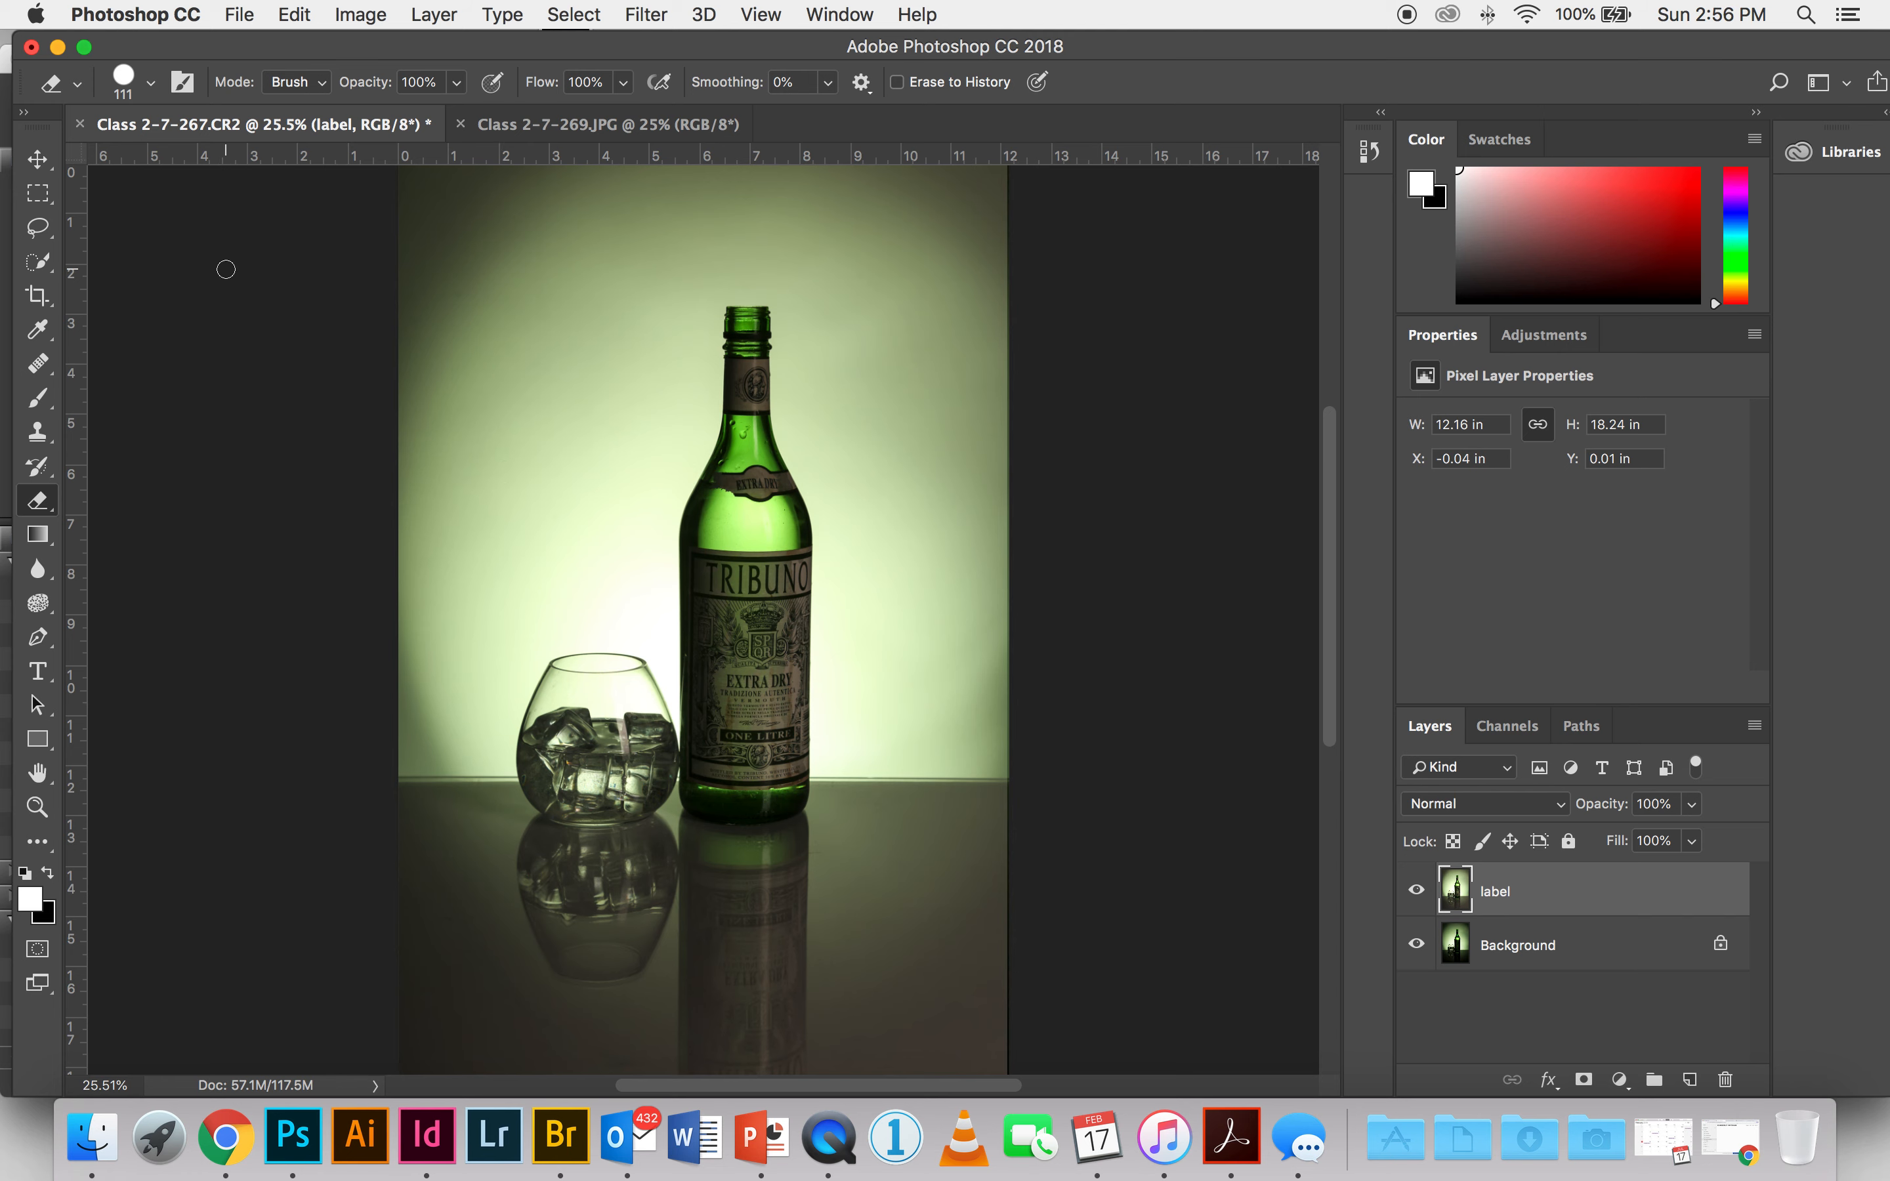
left_click(37, 401)
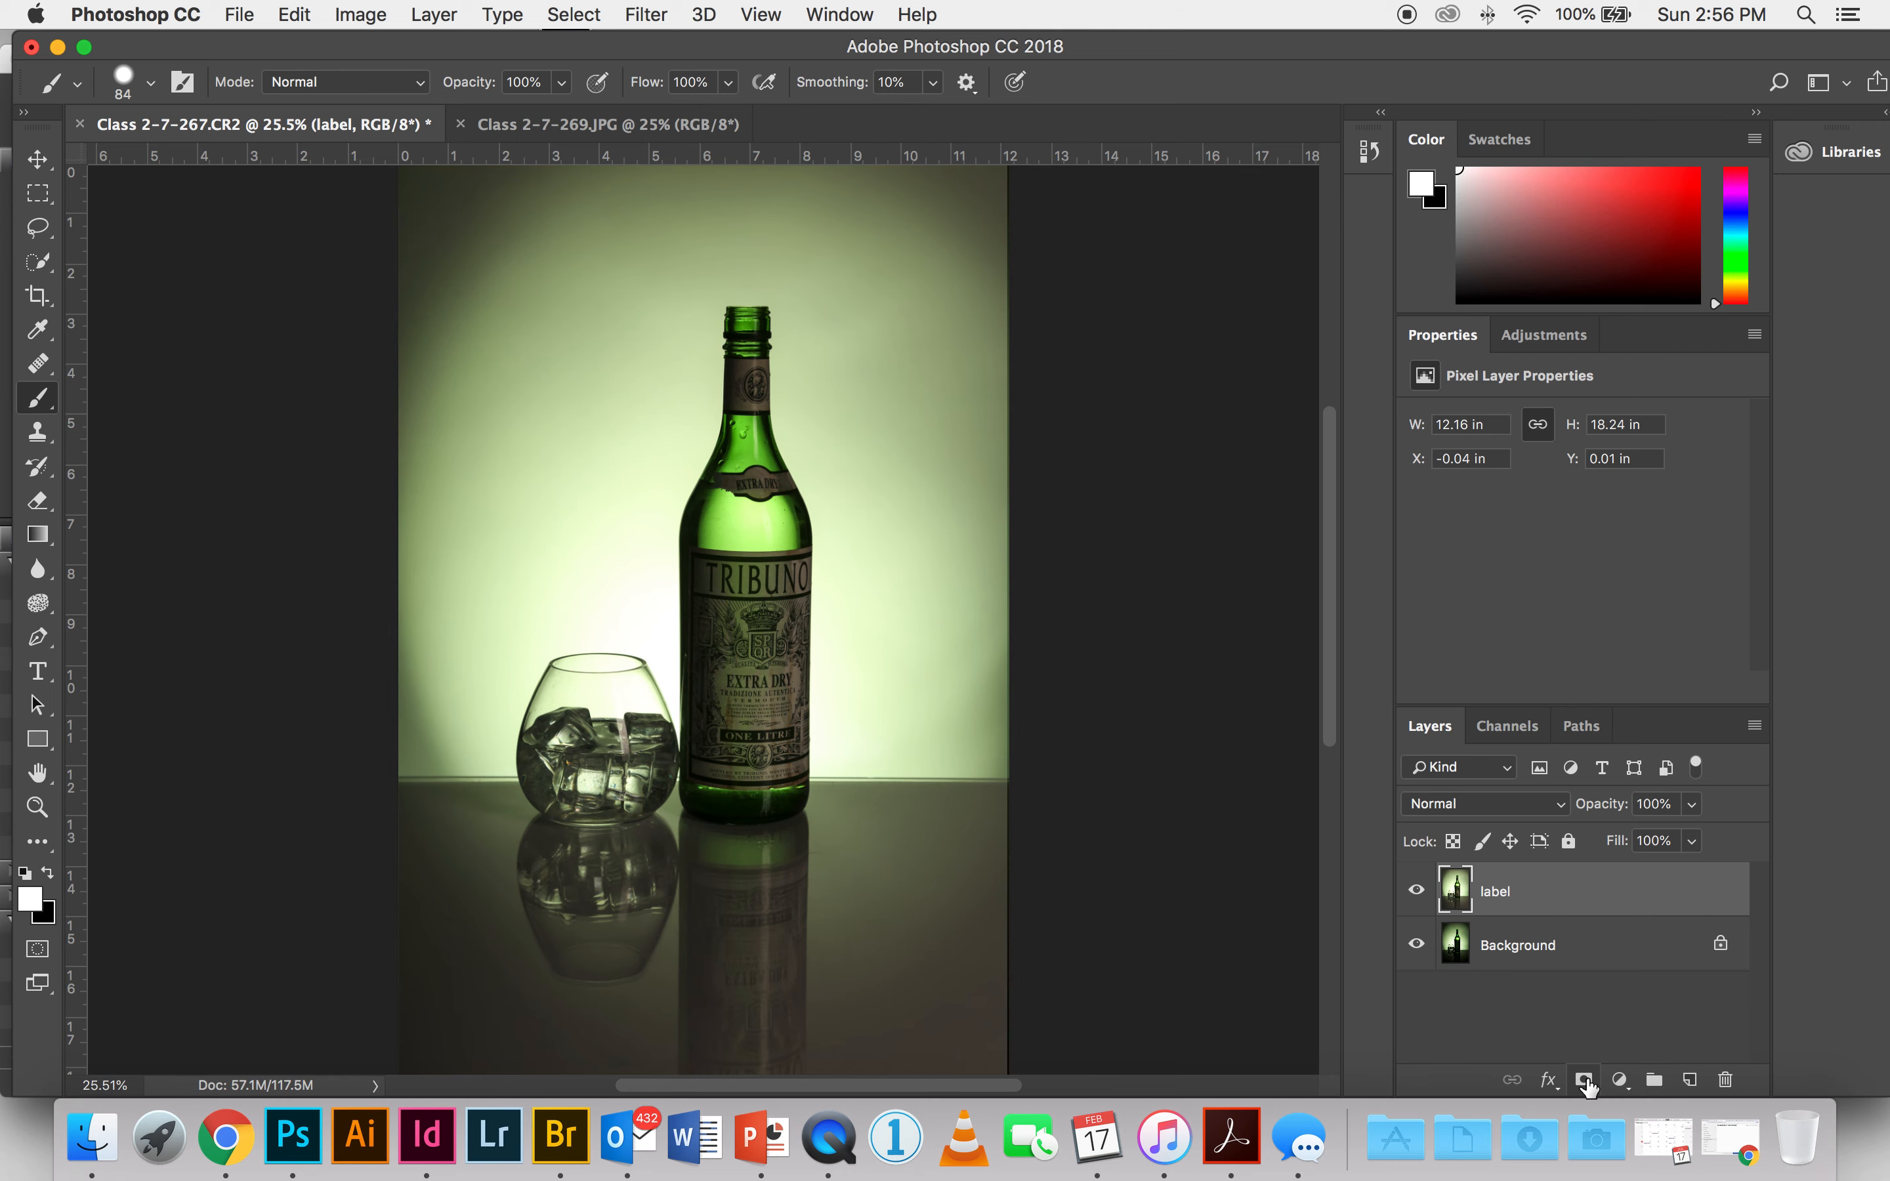
left_click(415, 12)
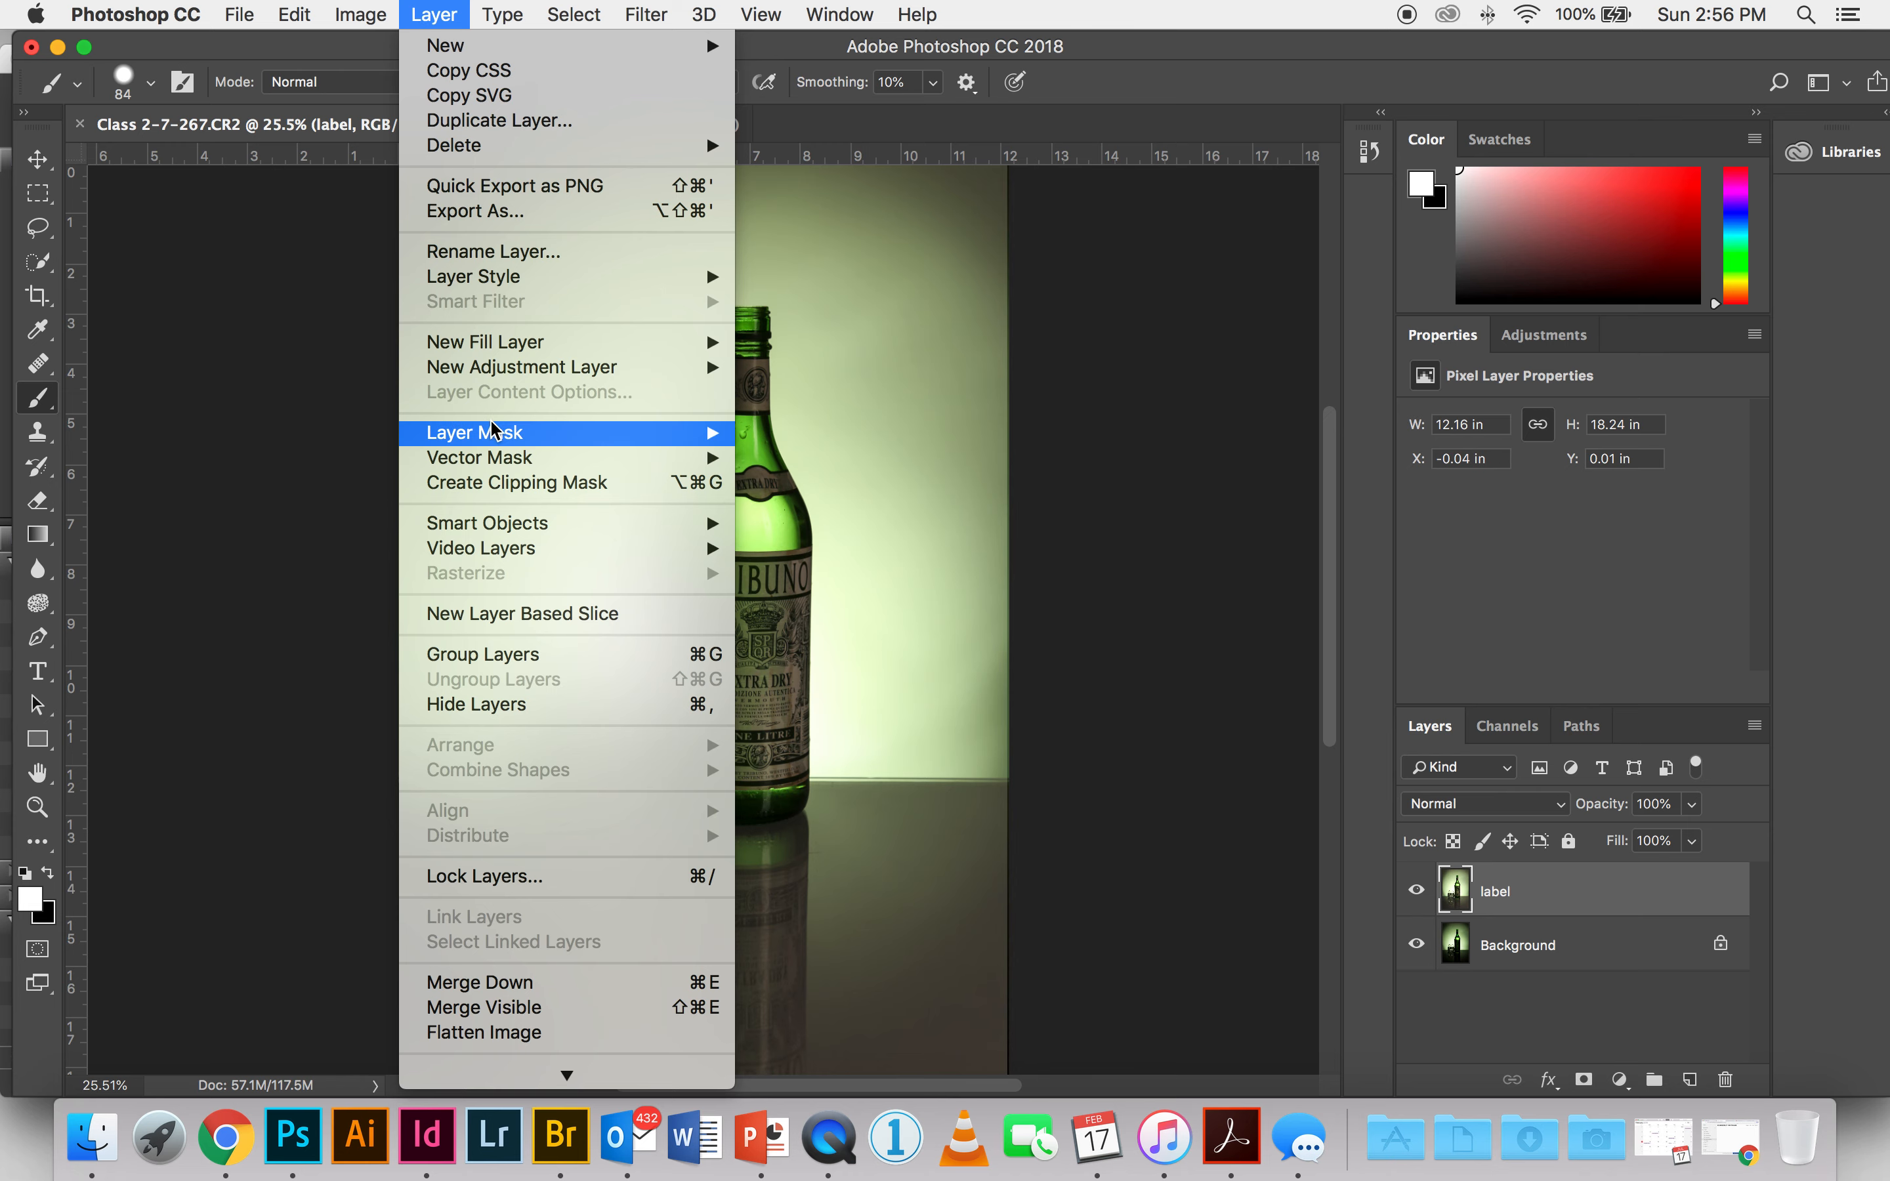
mouse_move(493, 430)
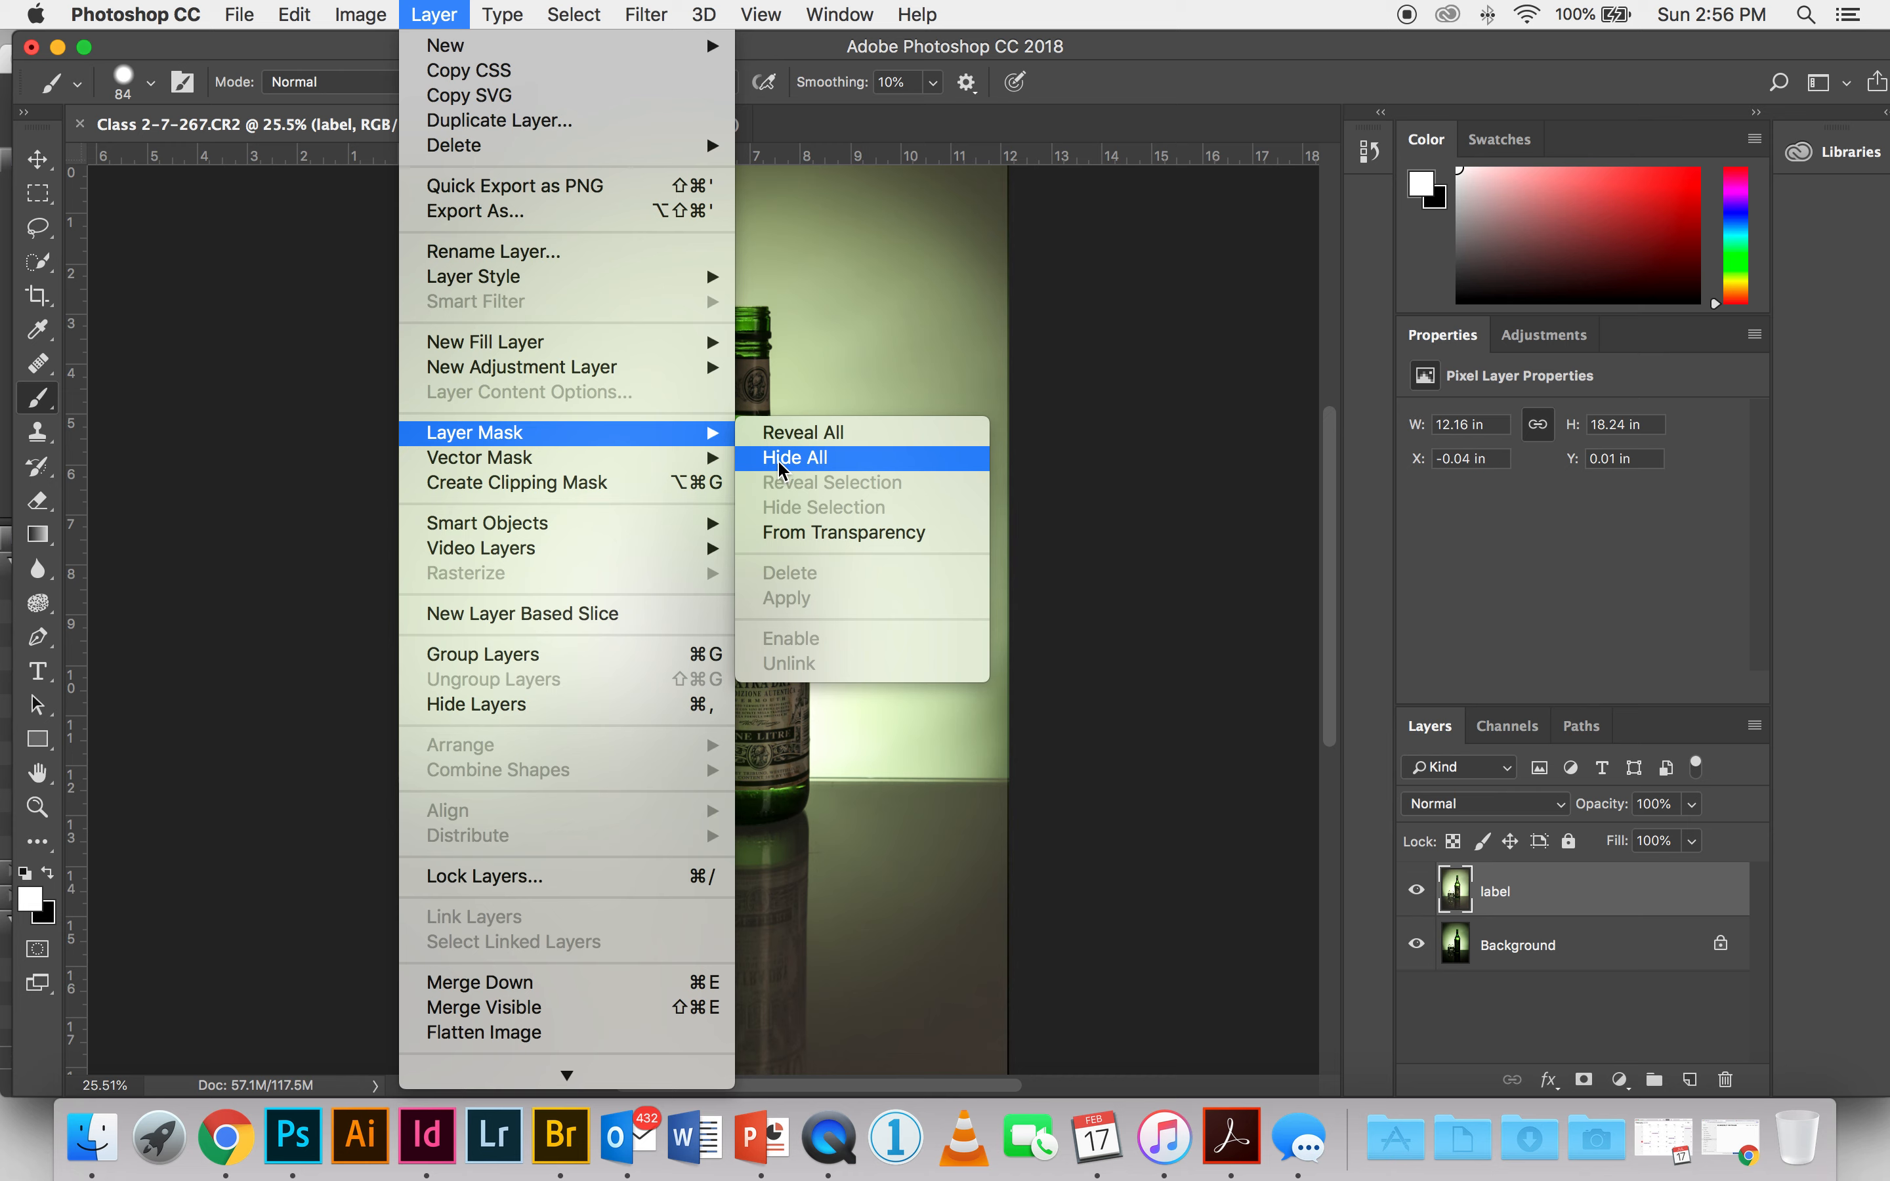
left_click(782, 461)
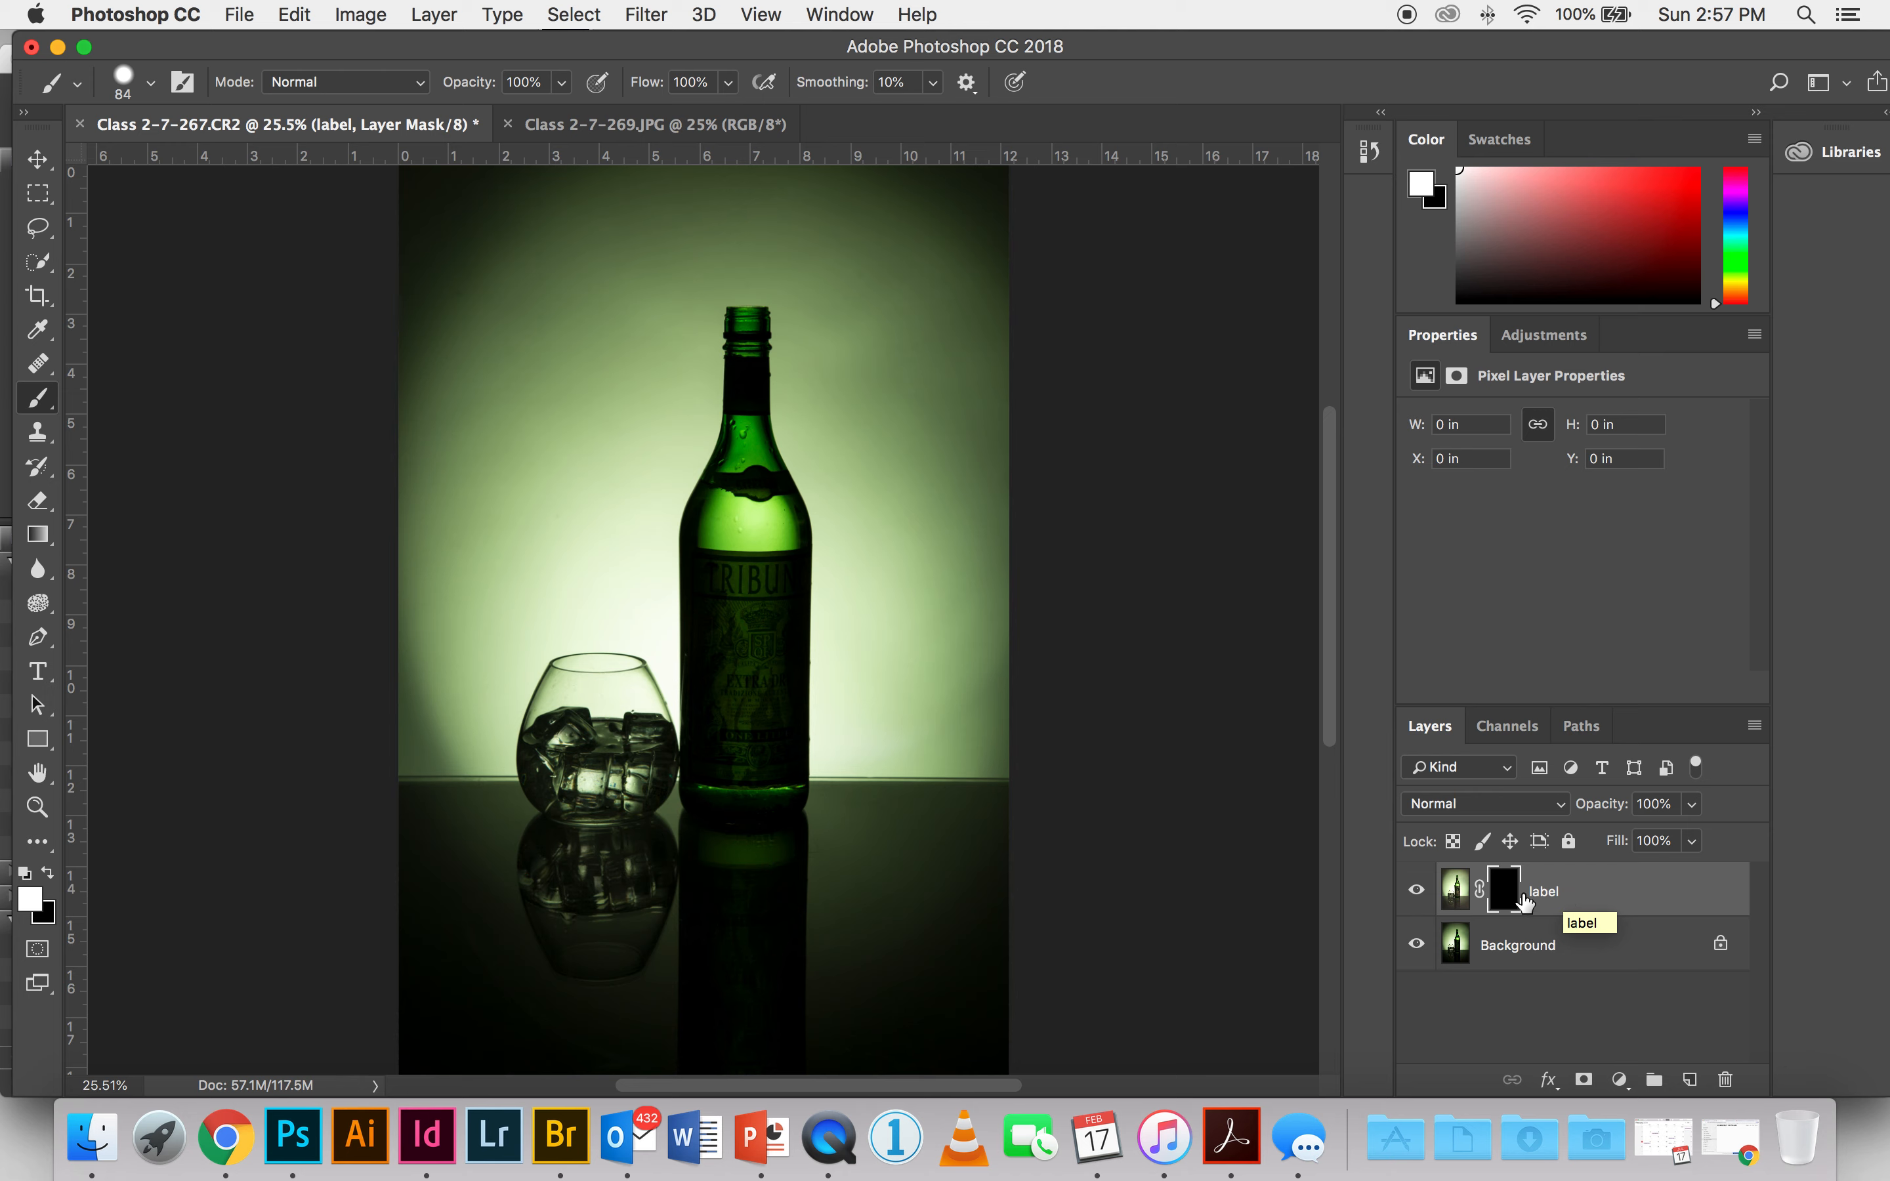
left_click(1456, 893)
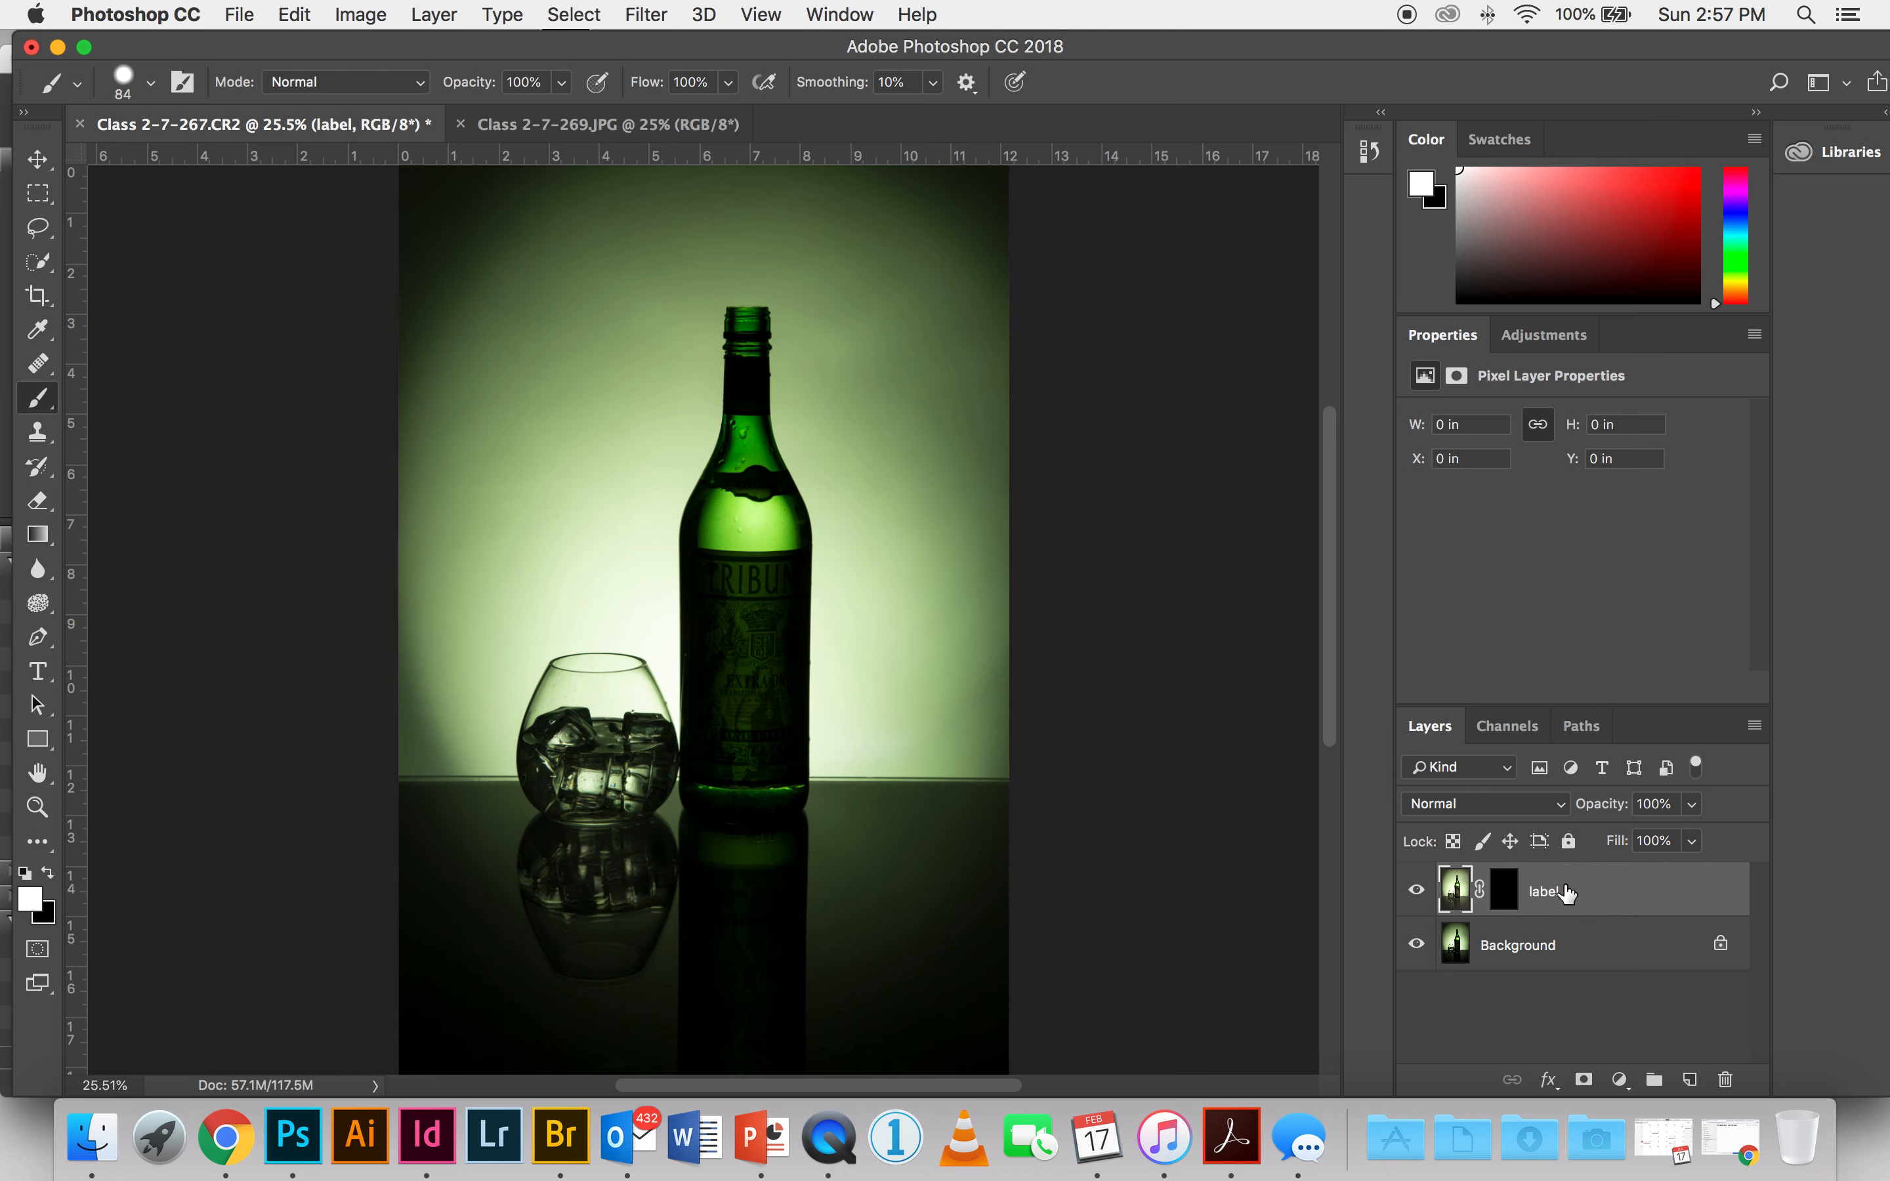
Step: Target the label layer's mask and paint it with white over the middle TRIBUNO letters and the crown below them
left_click(1507, 896)
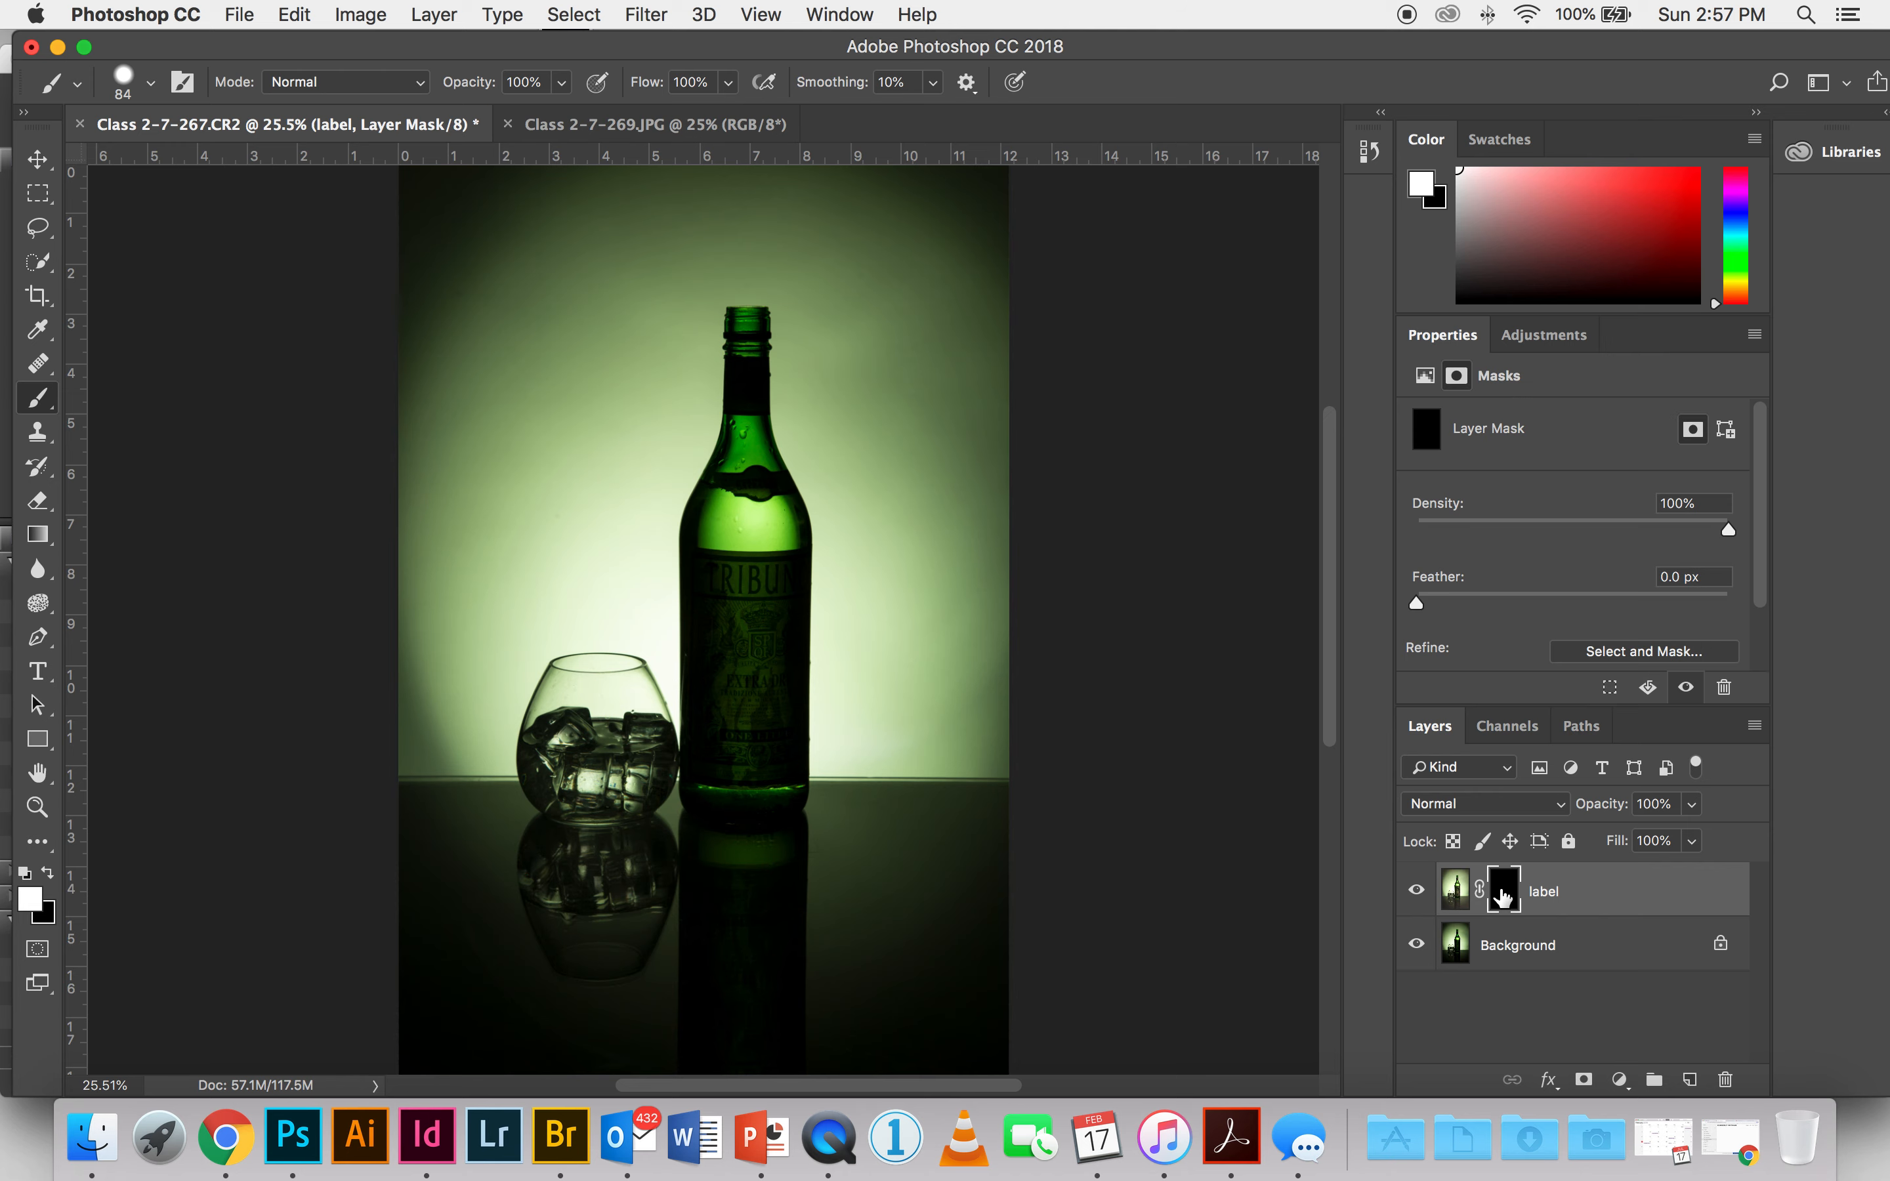
left_click(26, 879)
key("x")
key("super+equal")
key("super+equal")
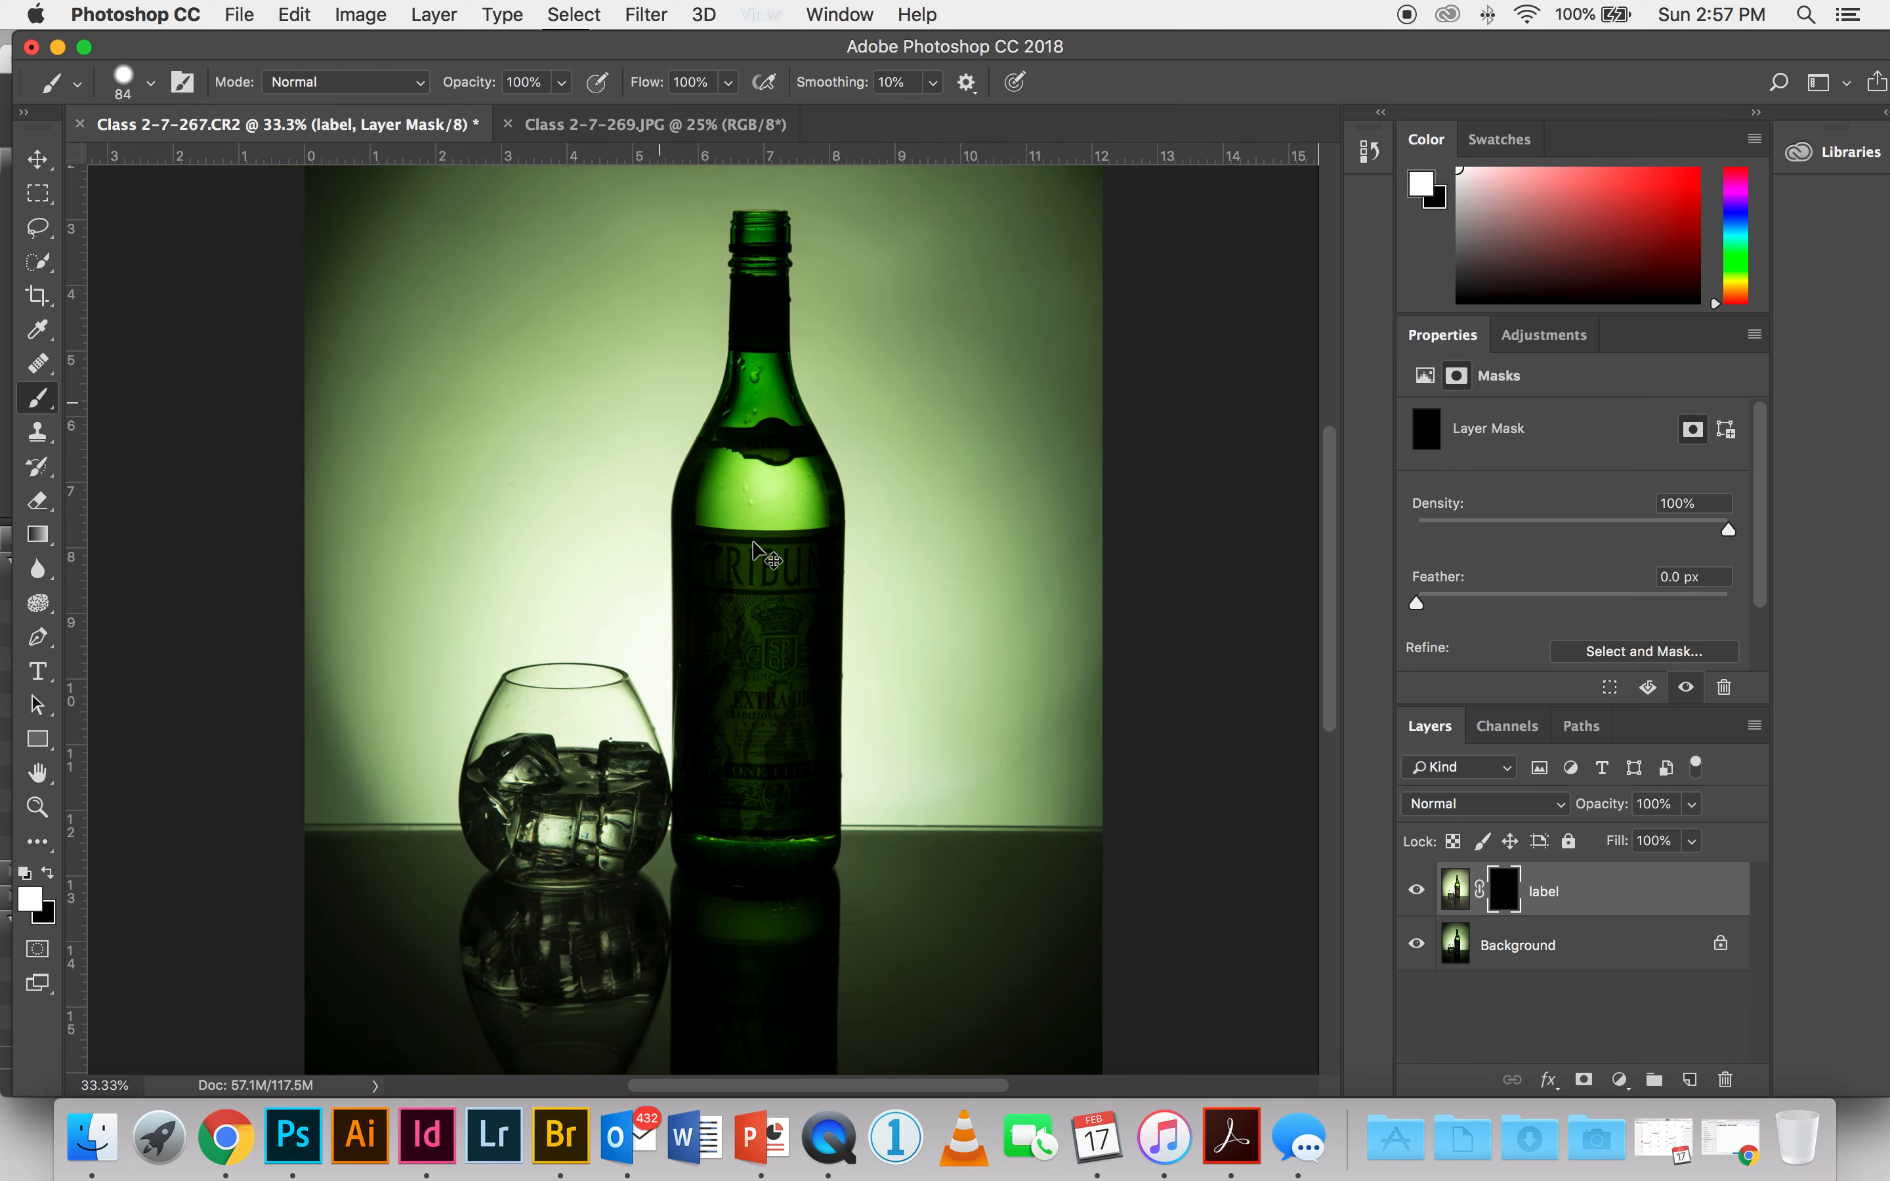
key("super+equal")
key("super+equal")
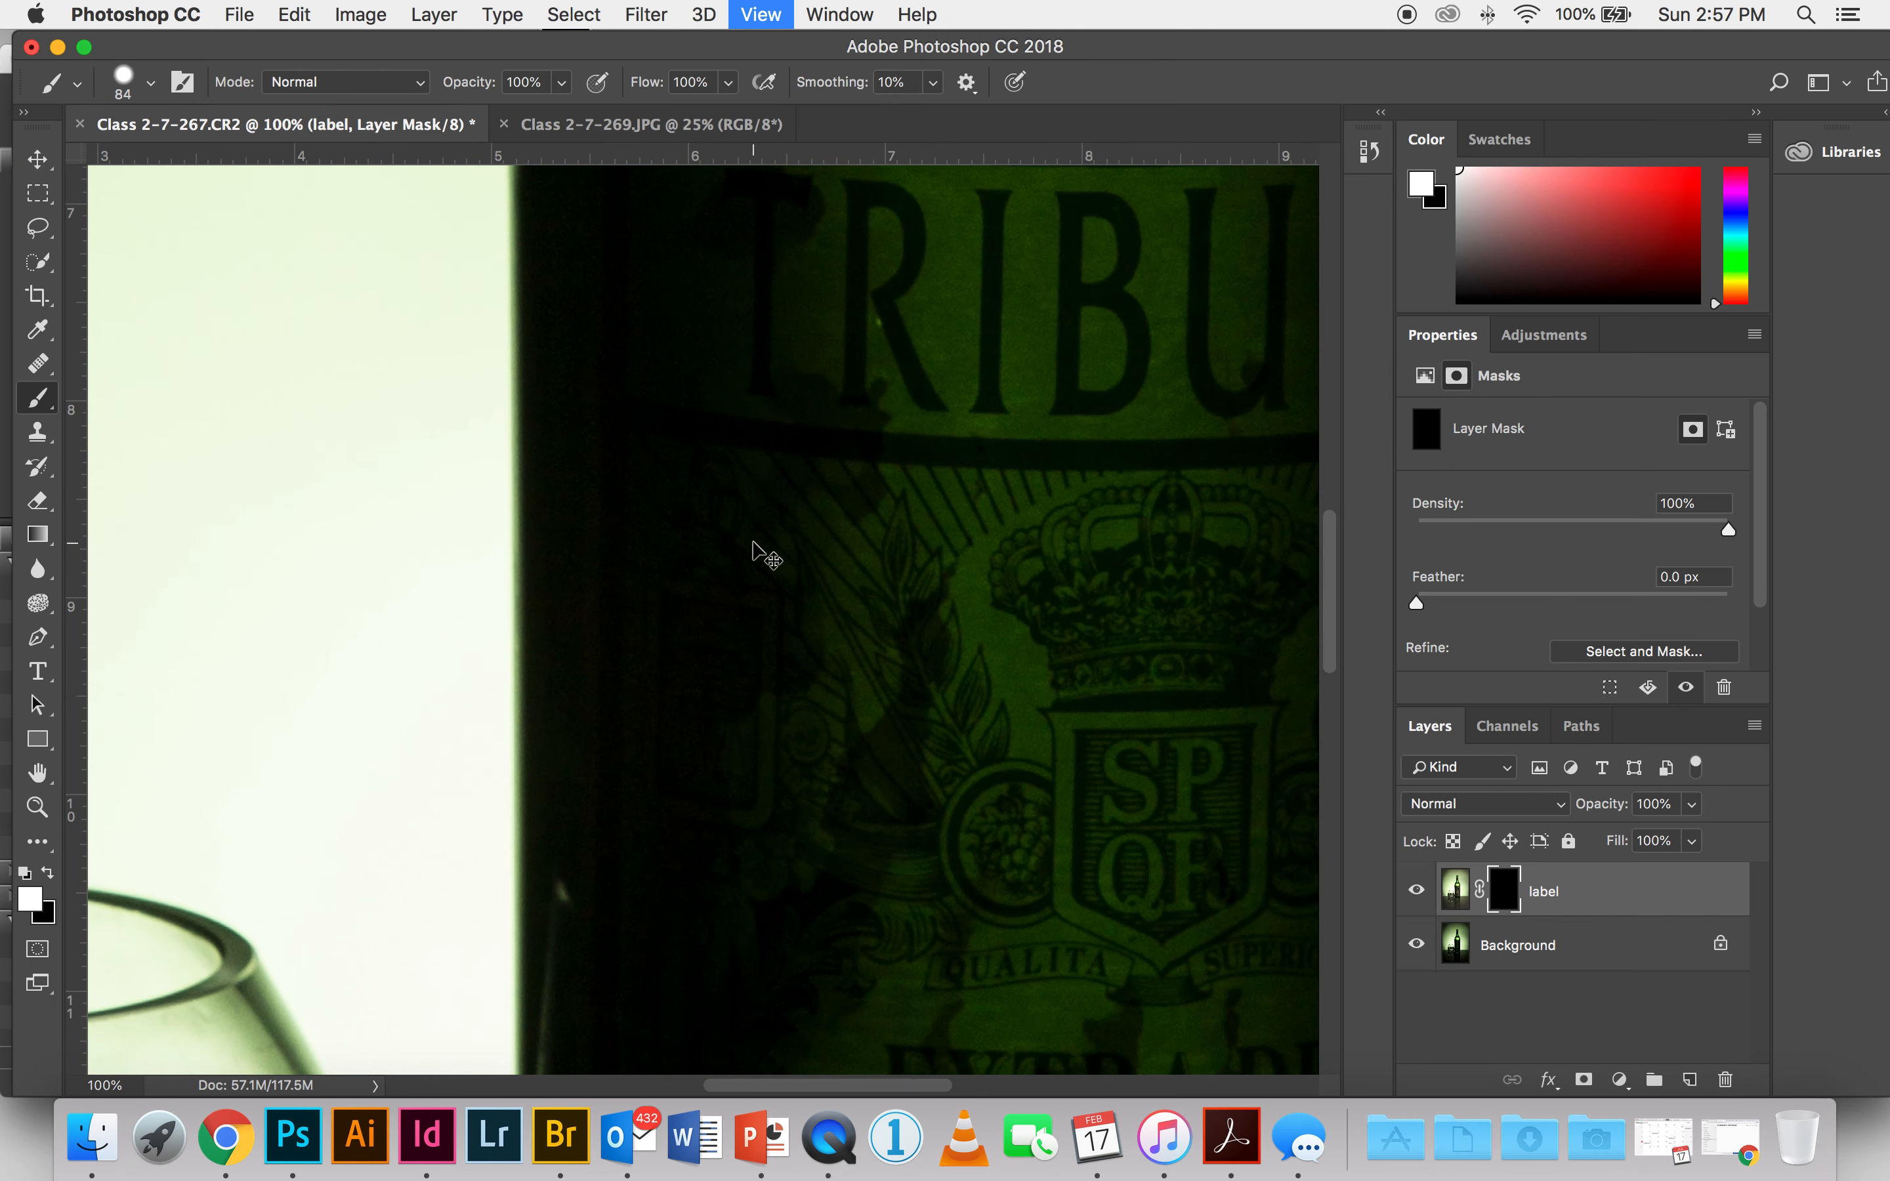
left_click_drag(905, 530, 700, 675)
mouse_move(679, 422)
left_mouse_down()
mouse_move(908, 421)
mouse_move(590, 467)
mouse_move(911, 478)
mouse_move(709, 500)
mouse_move(885, 527)
mouse_move(605, 602)
mouse_move(908, 673)
mouse_move(700, 744)
mouse_move(814, 766)
left_mouse_up()
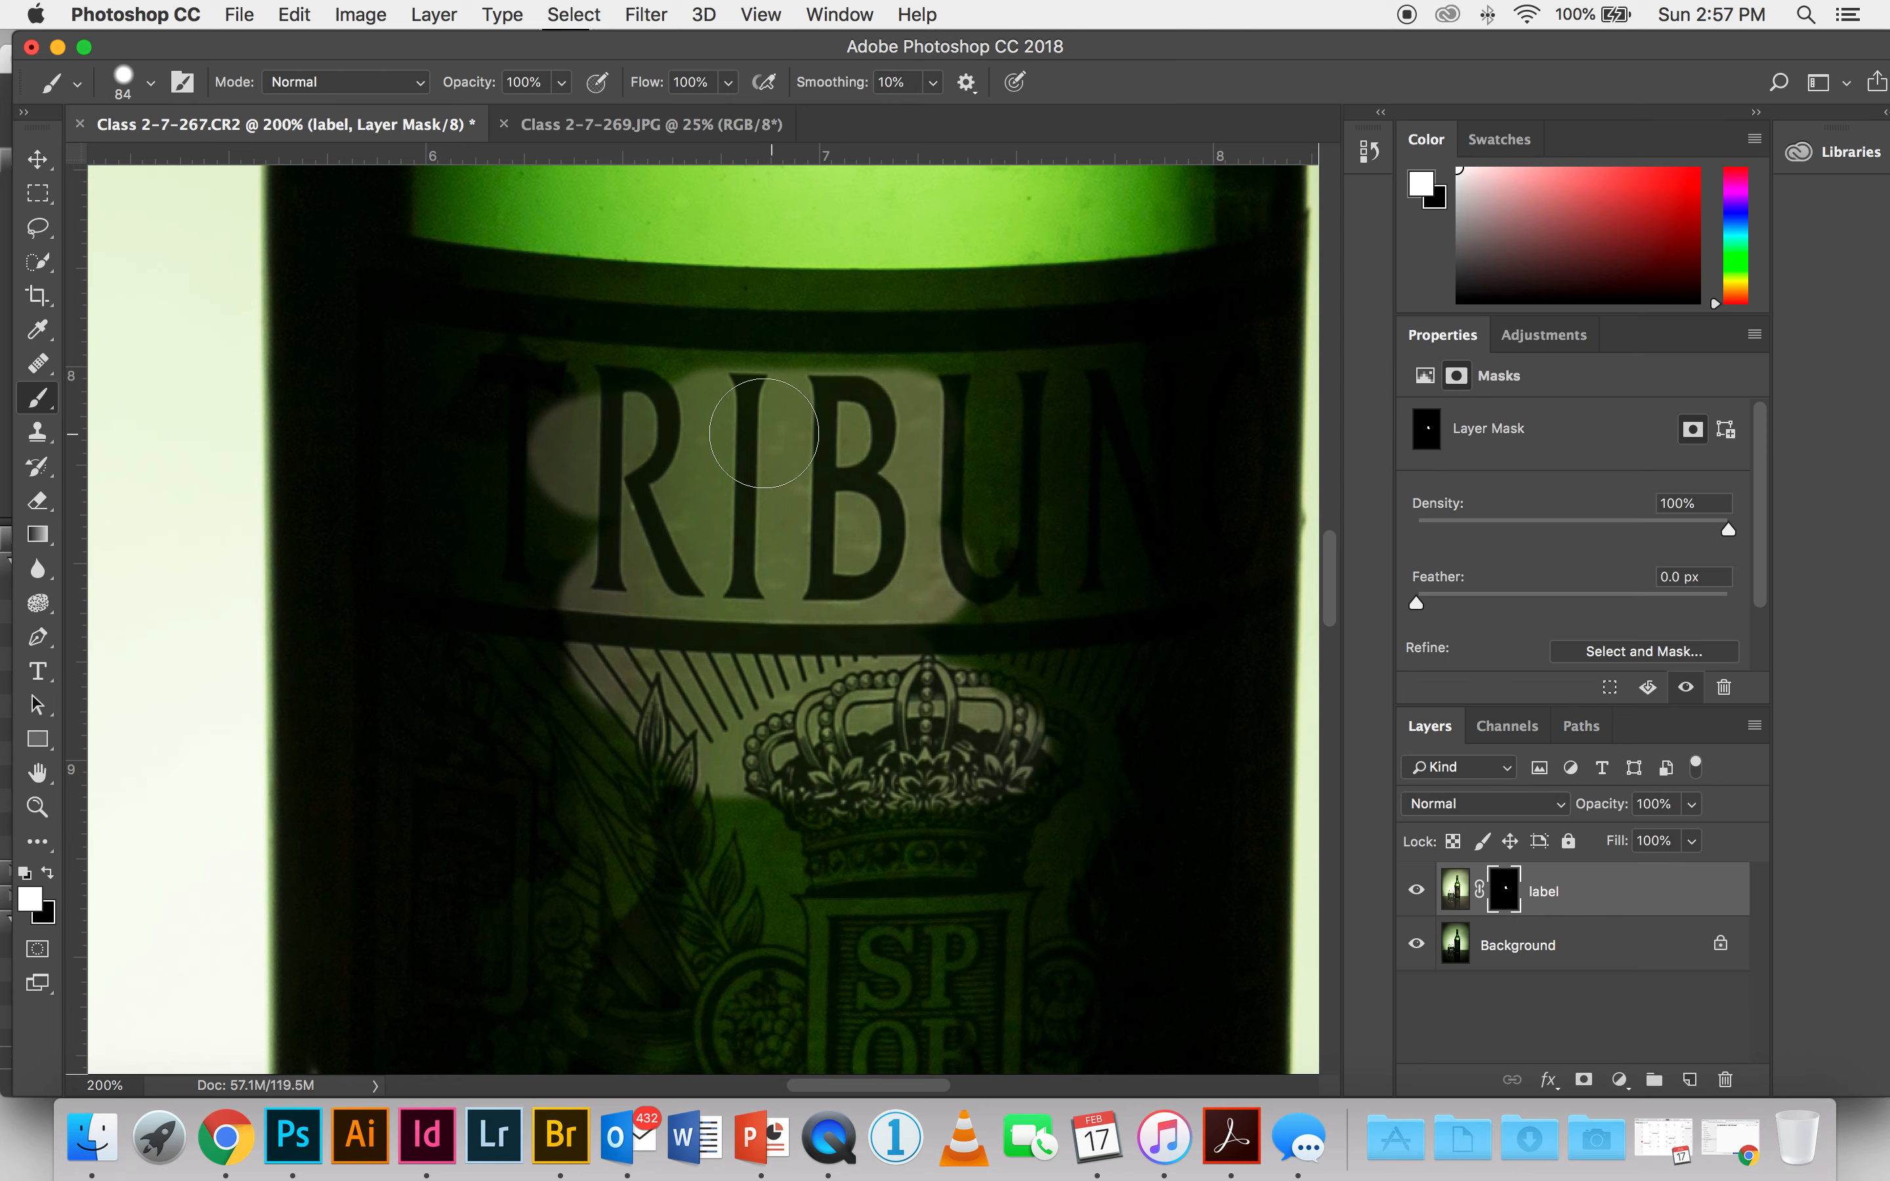
Step: Extend the white mask painting along the main label's upper border and across the remaining TRIBUNO lettering
mouse_move(641, 329)
left_mouse_down()
mouse_move(969, 345)
mouse_move(1042, 632)
mouse_move(976, 469)
mouse_move(957, 637)
mouse_move(717, 444)
mouse_move(531, 391)
mouse_move(547, 703)
mouse_move(572, 644)
mouse_move(527, 316)
mouse_move(801, 266)
mouse_move(964, 324)
mouse_move(1088, 316)
mouse_move(376, 359)
mouse_move(388, 304)
mouse_move(465, 298)
left_mouse_up()
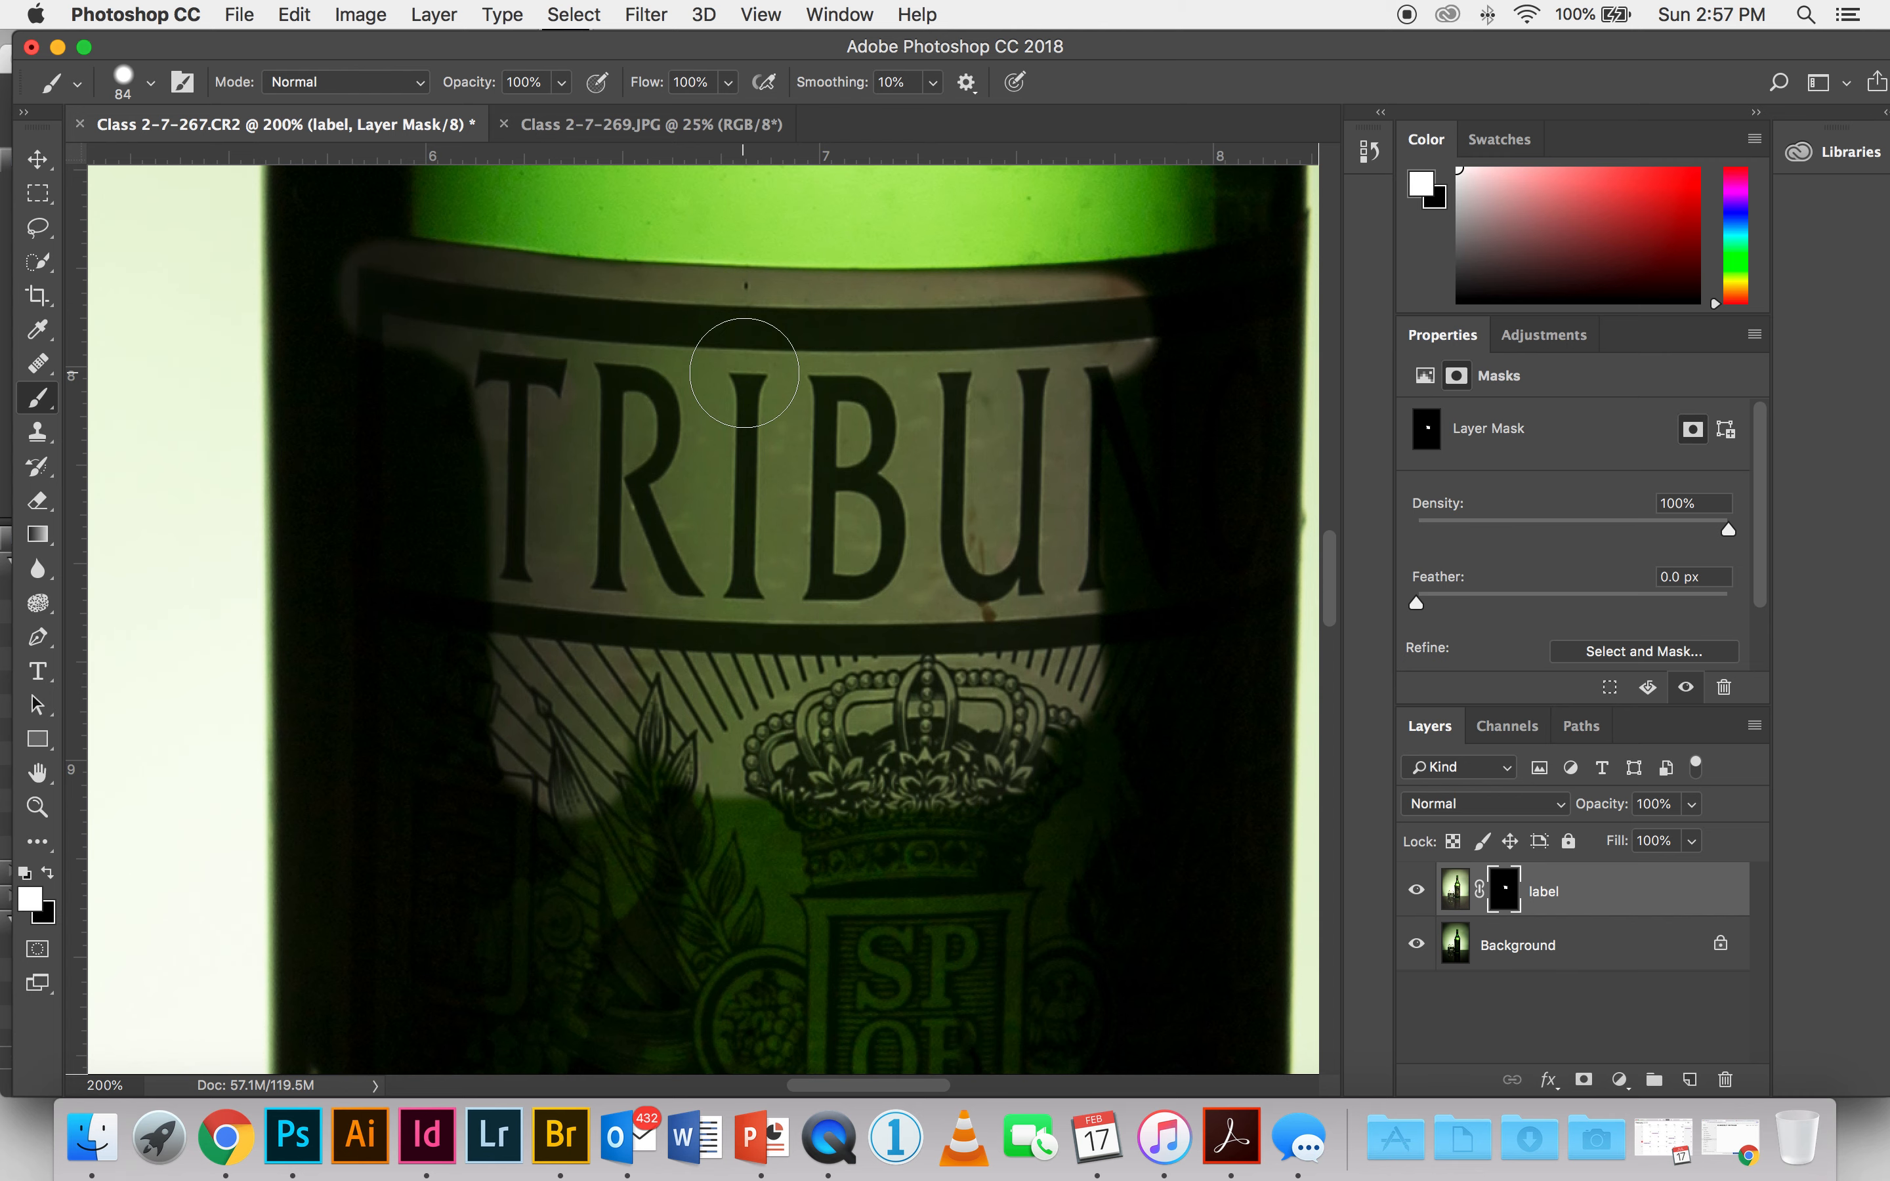
left_click_drag(898, 516, 482, 508)
mouse_move(800, 310)
left_mouse_down()
mouse_move(627, 335)
mouse_move(773, 306)
mouse_move(557, 317)
mouse_move(782, 300)
mouse_move(708, 300)
left_mouse_up()
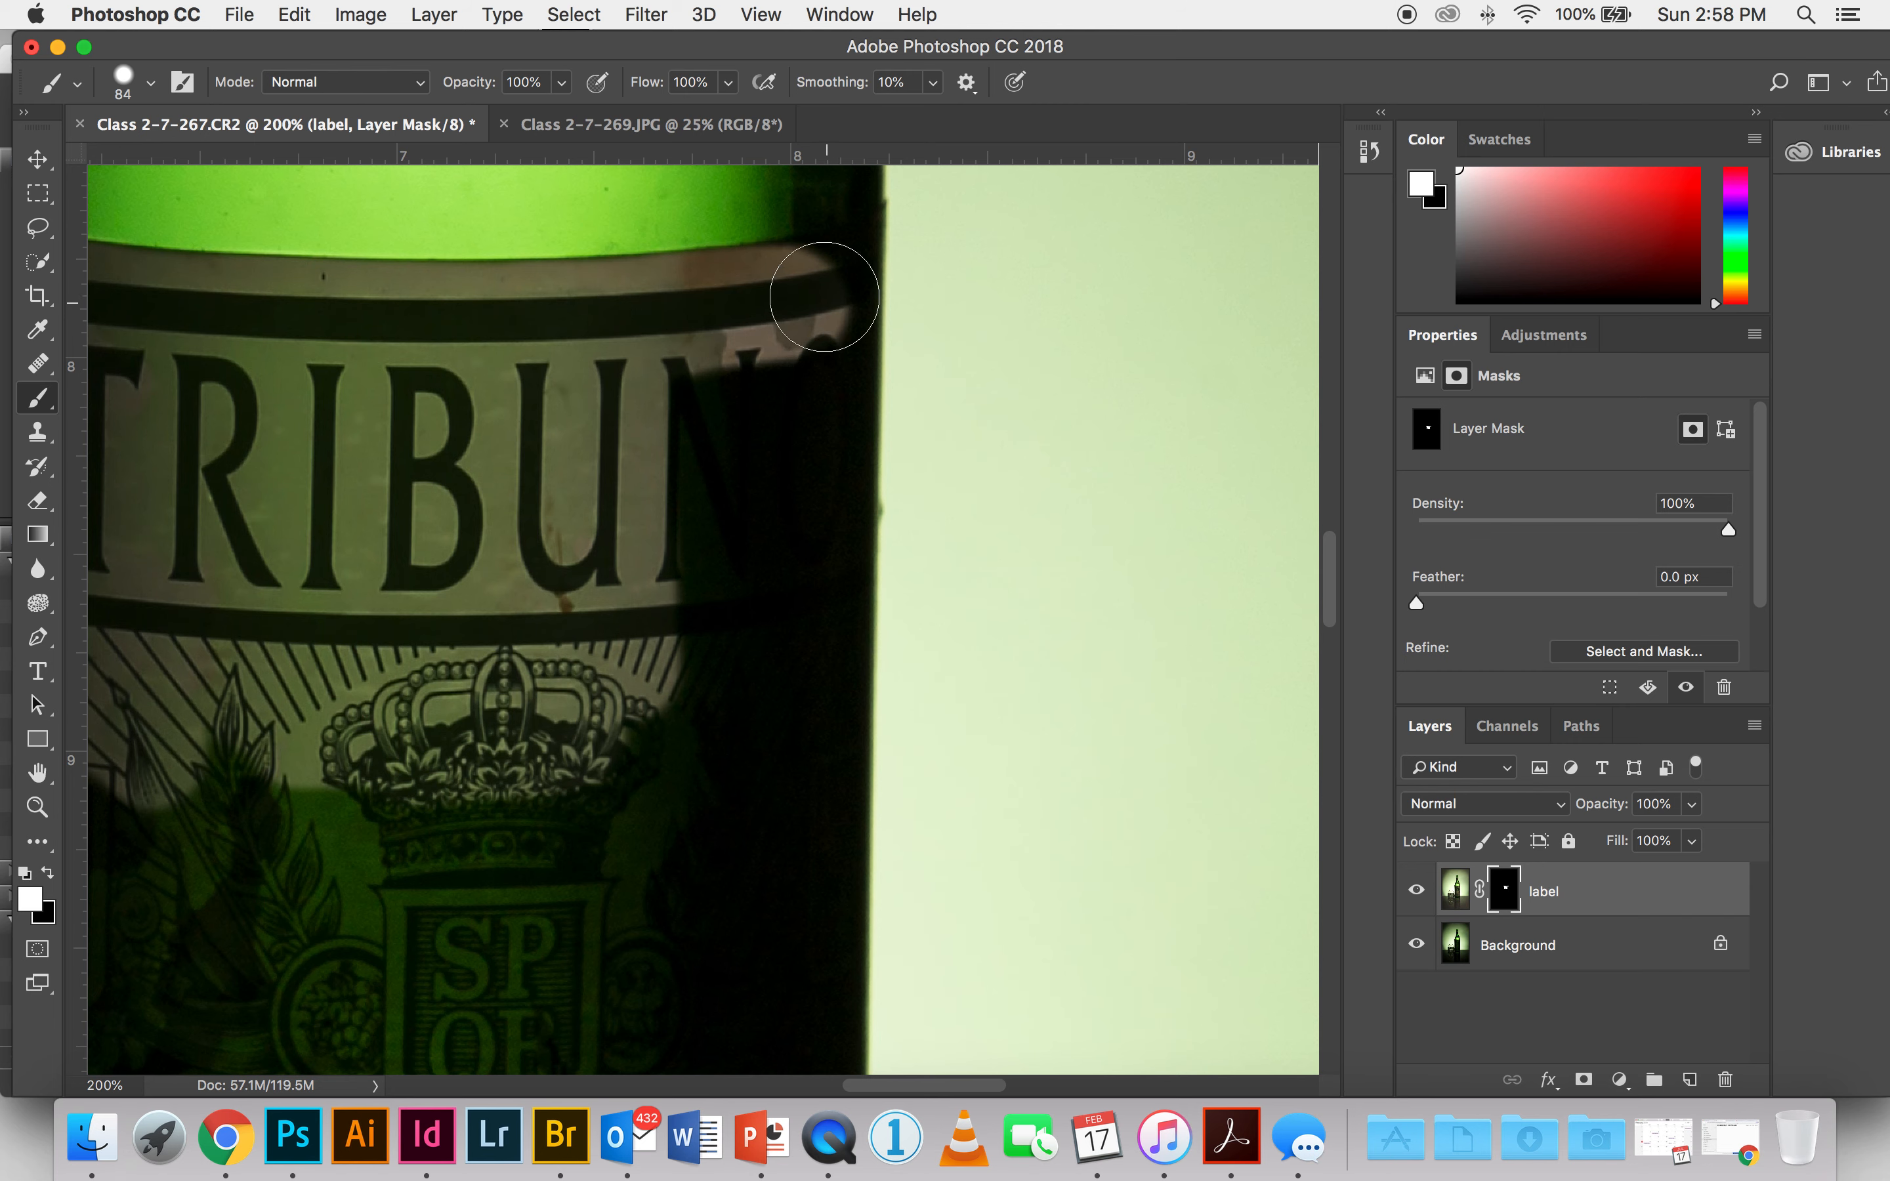
Step: Switch the brush to the Hard Square 20 pixels preset and set its size to 39 px
left_click(153, 85)
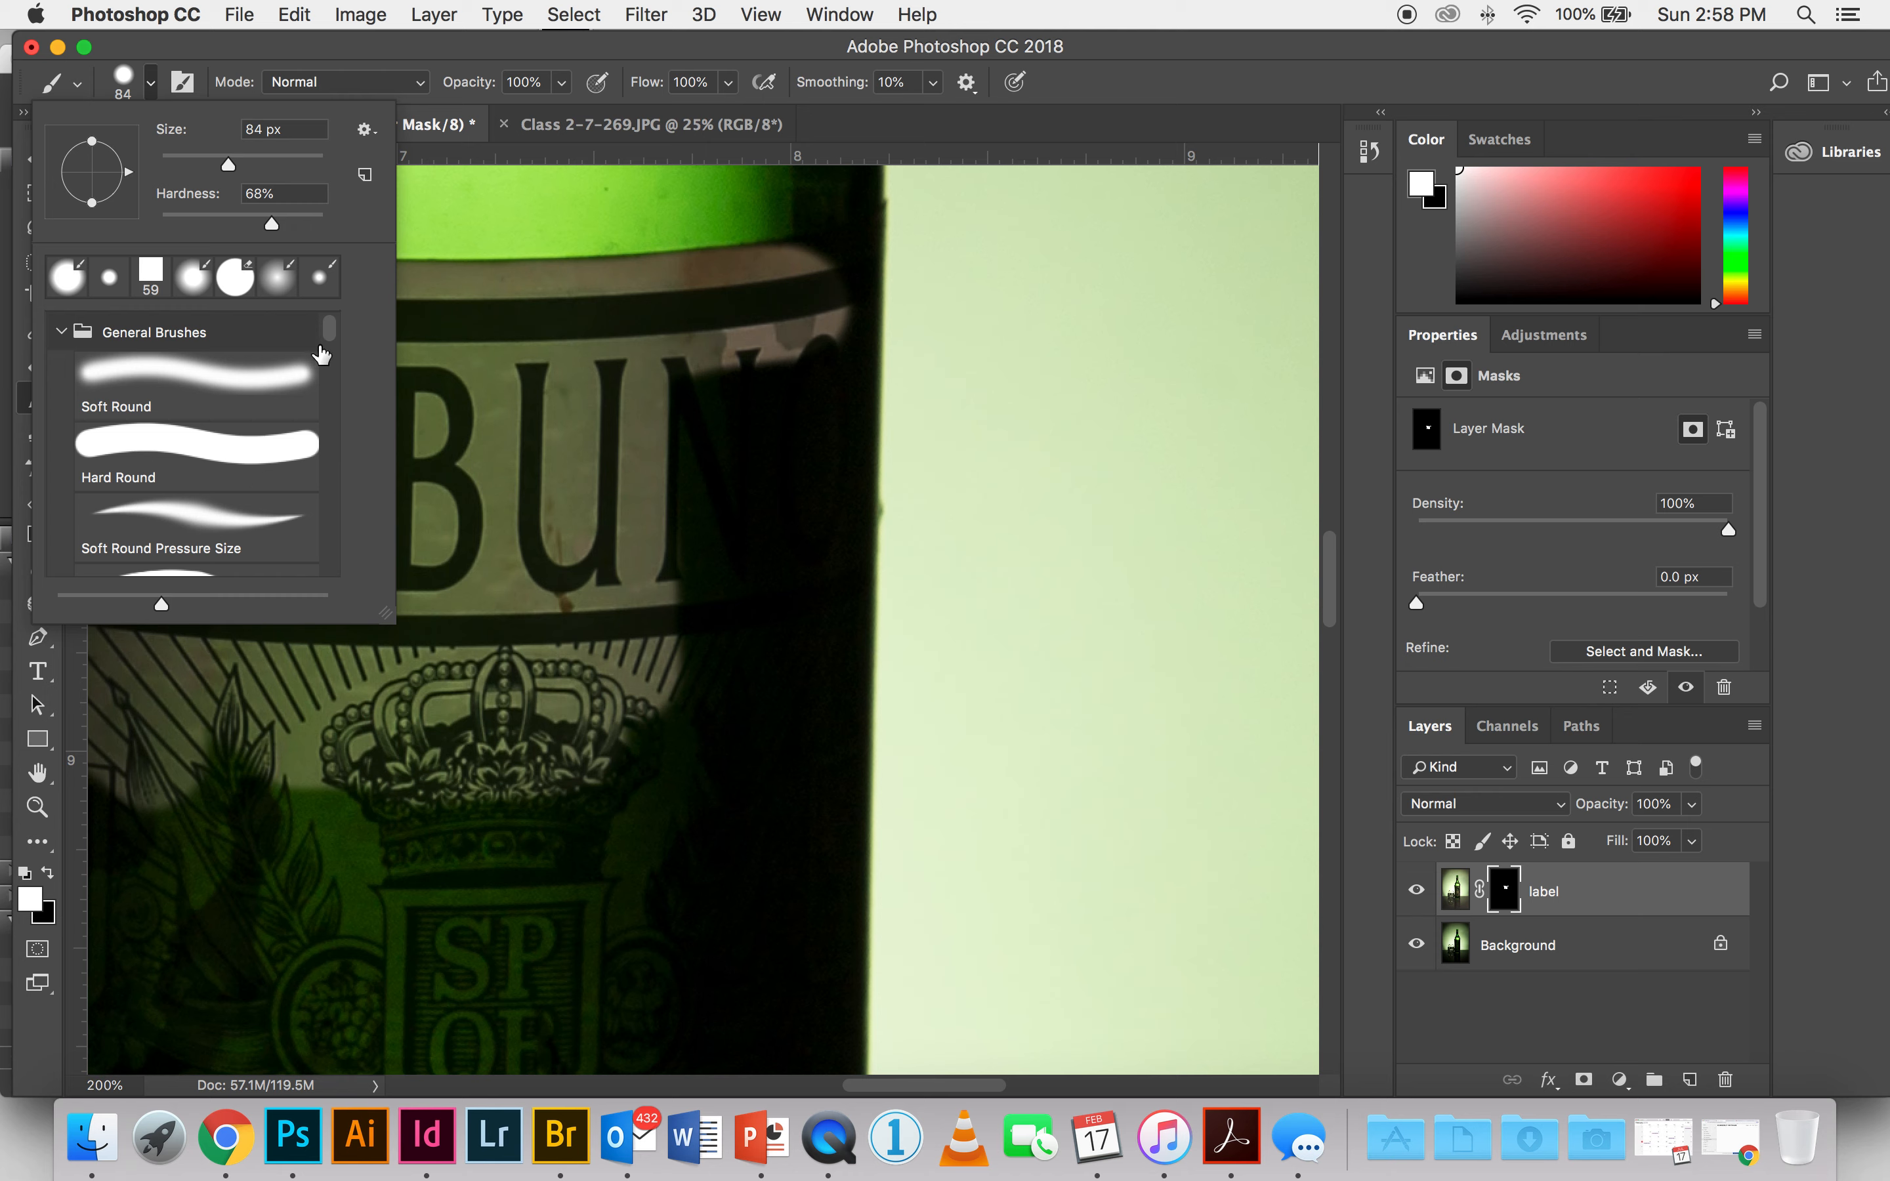
left_click_drag(336, 341, 346, 559)
left_click(252, 508)
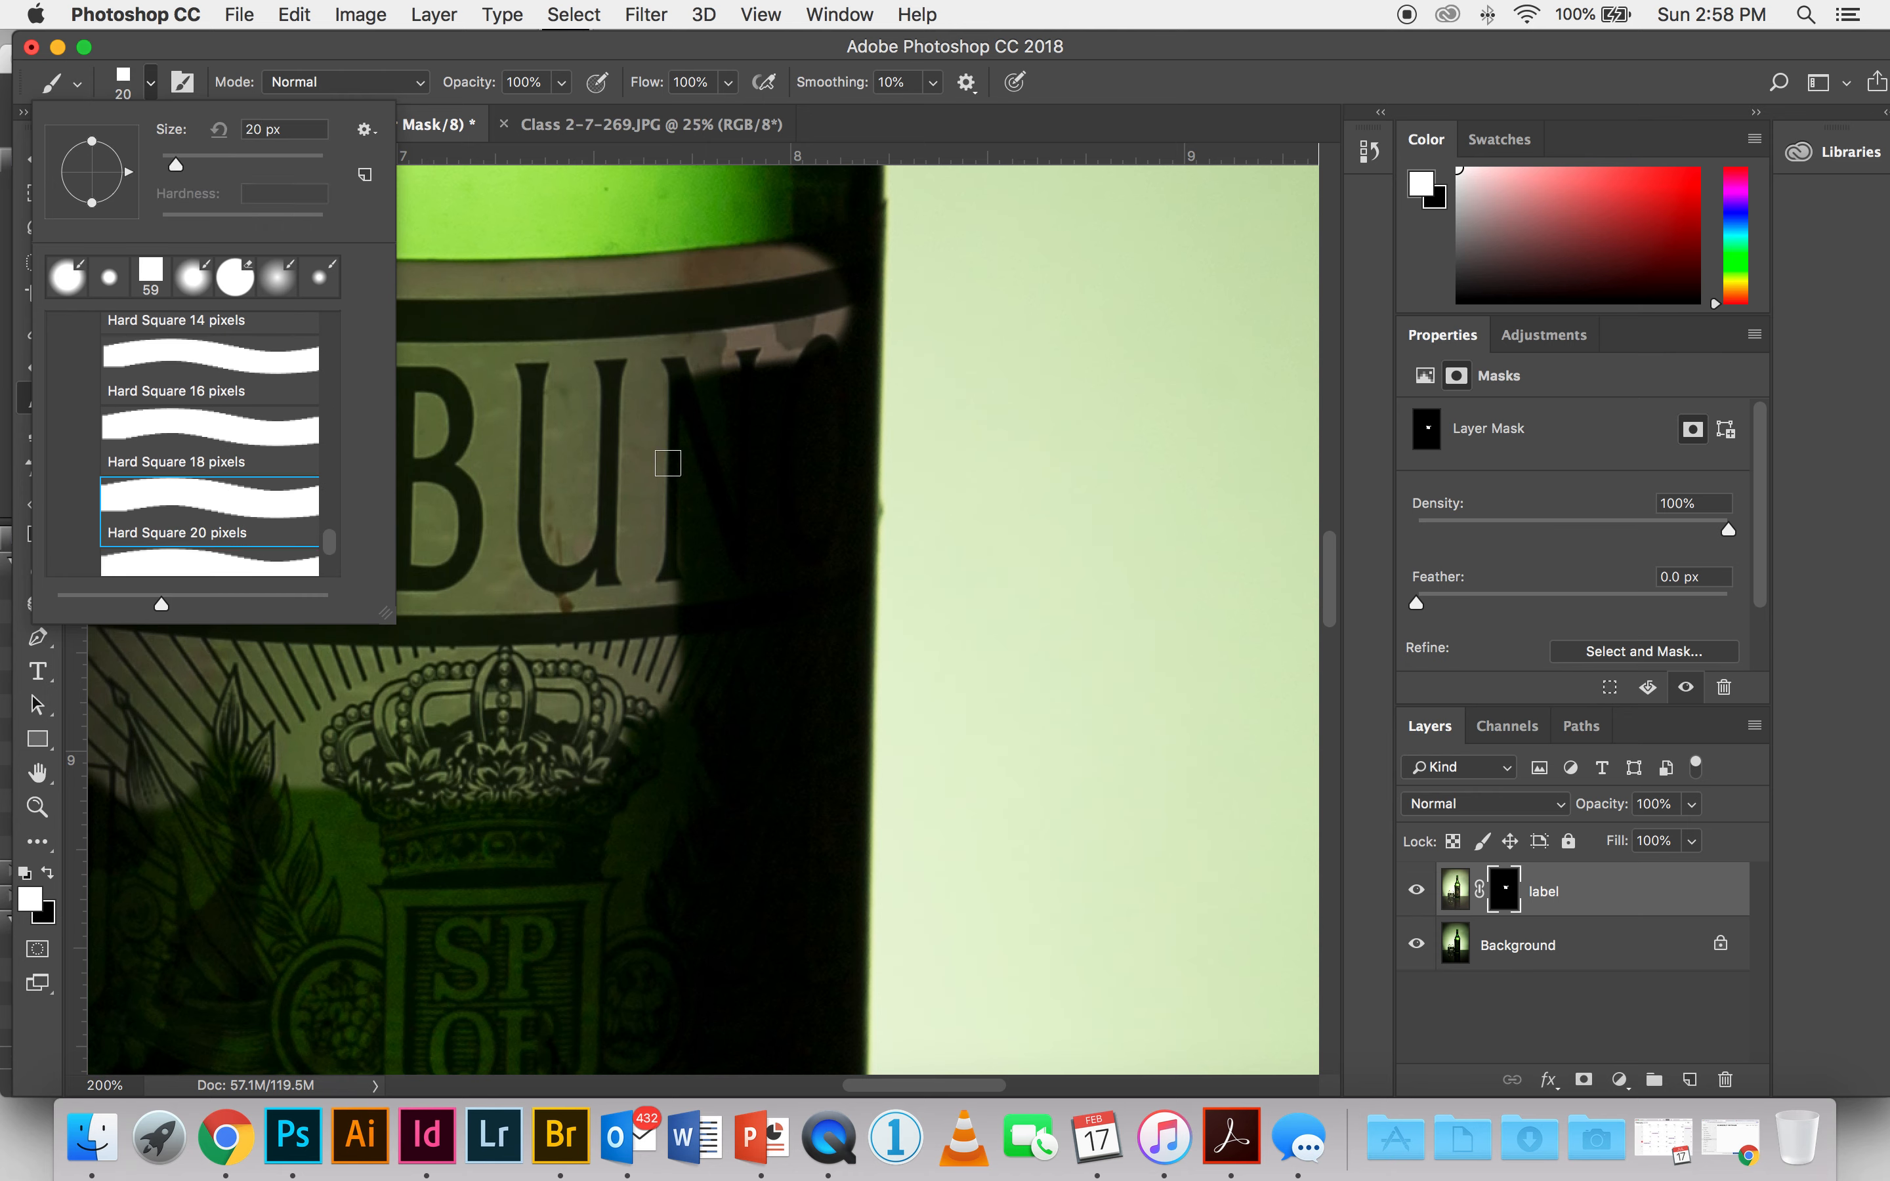
left_click_drag(176, 168, 192, 165)
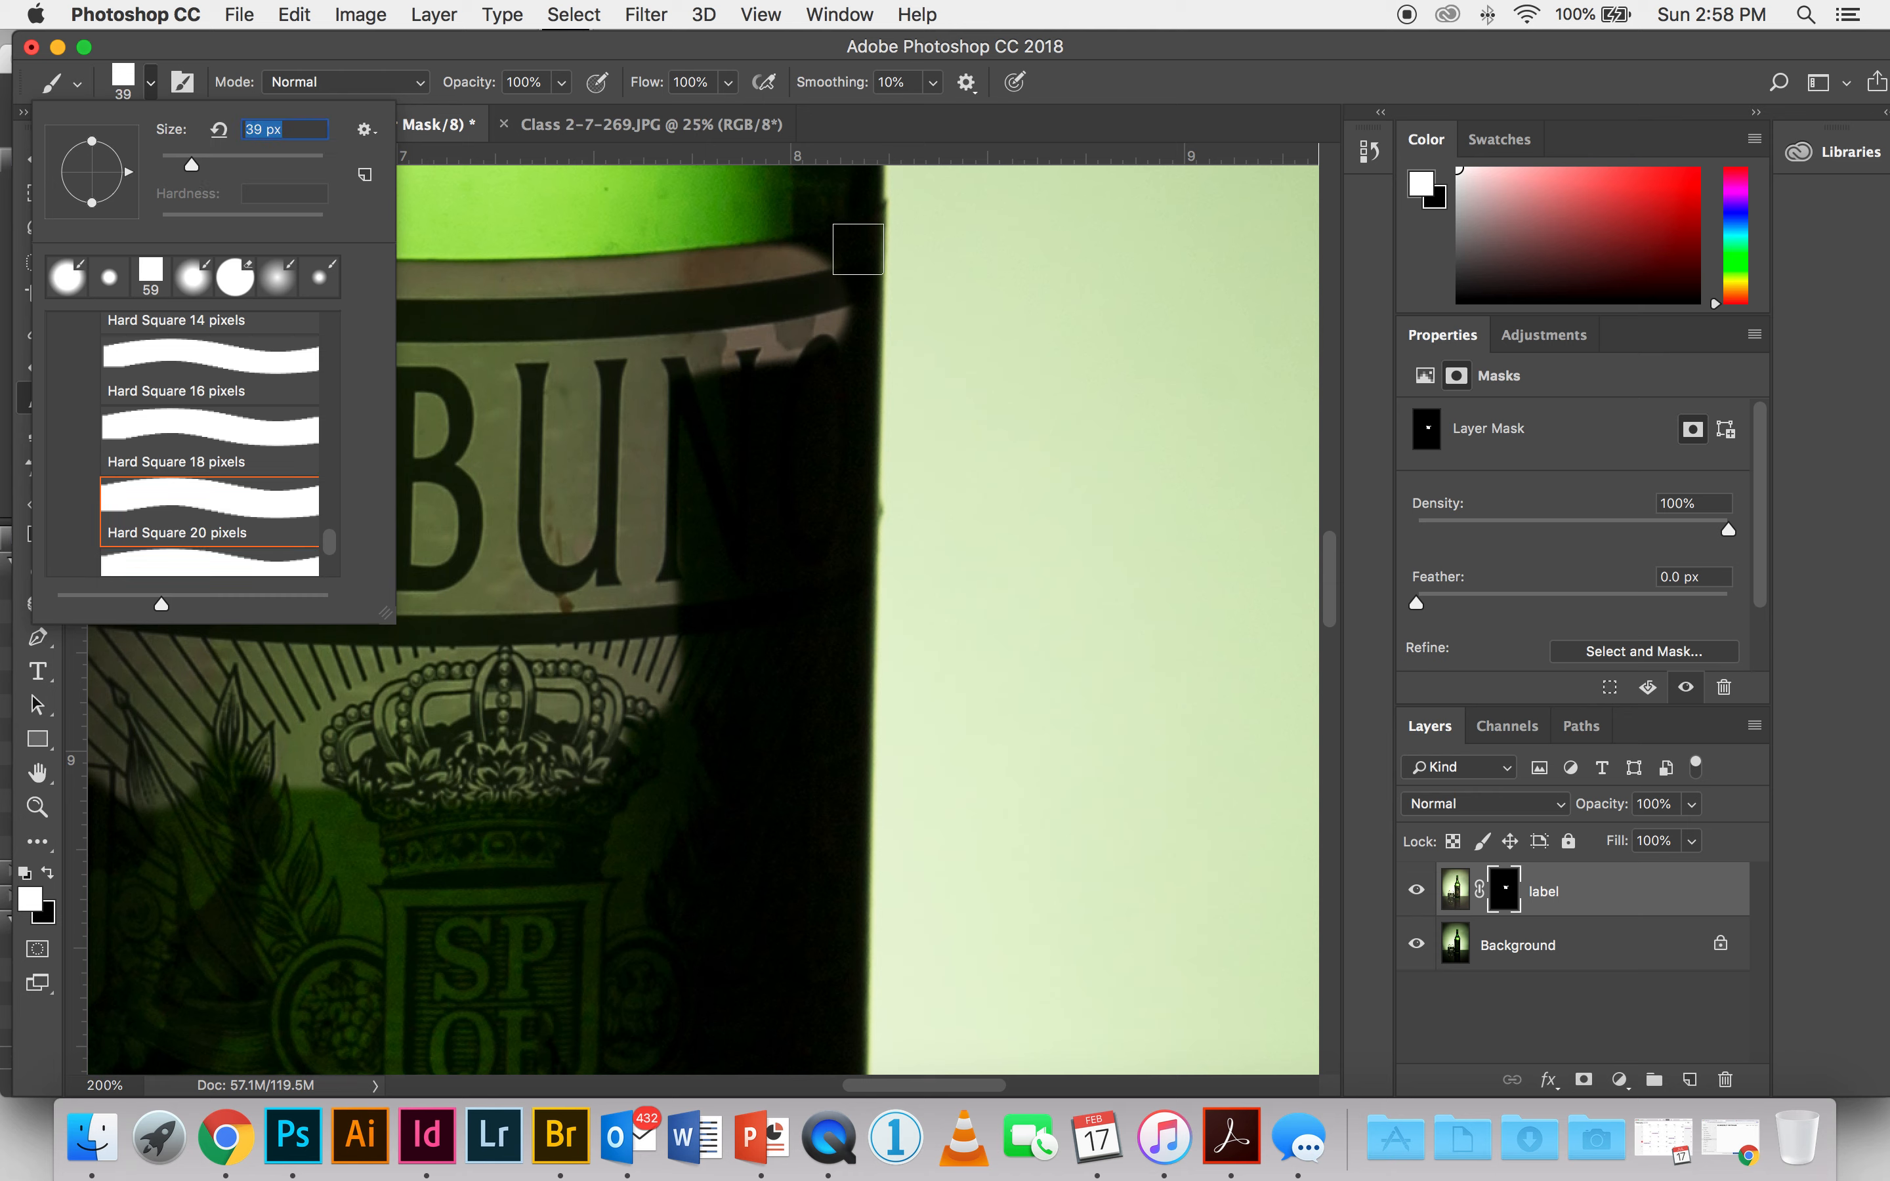
Step: Paint a straight white mask stroke down the main label's right edge, from its top corner to its bottom corner
left_click(858, 249)
key("space")
left_click_drag(755, 535, 756, 531)
scroll(756, 531, "down", 20)
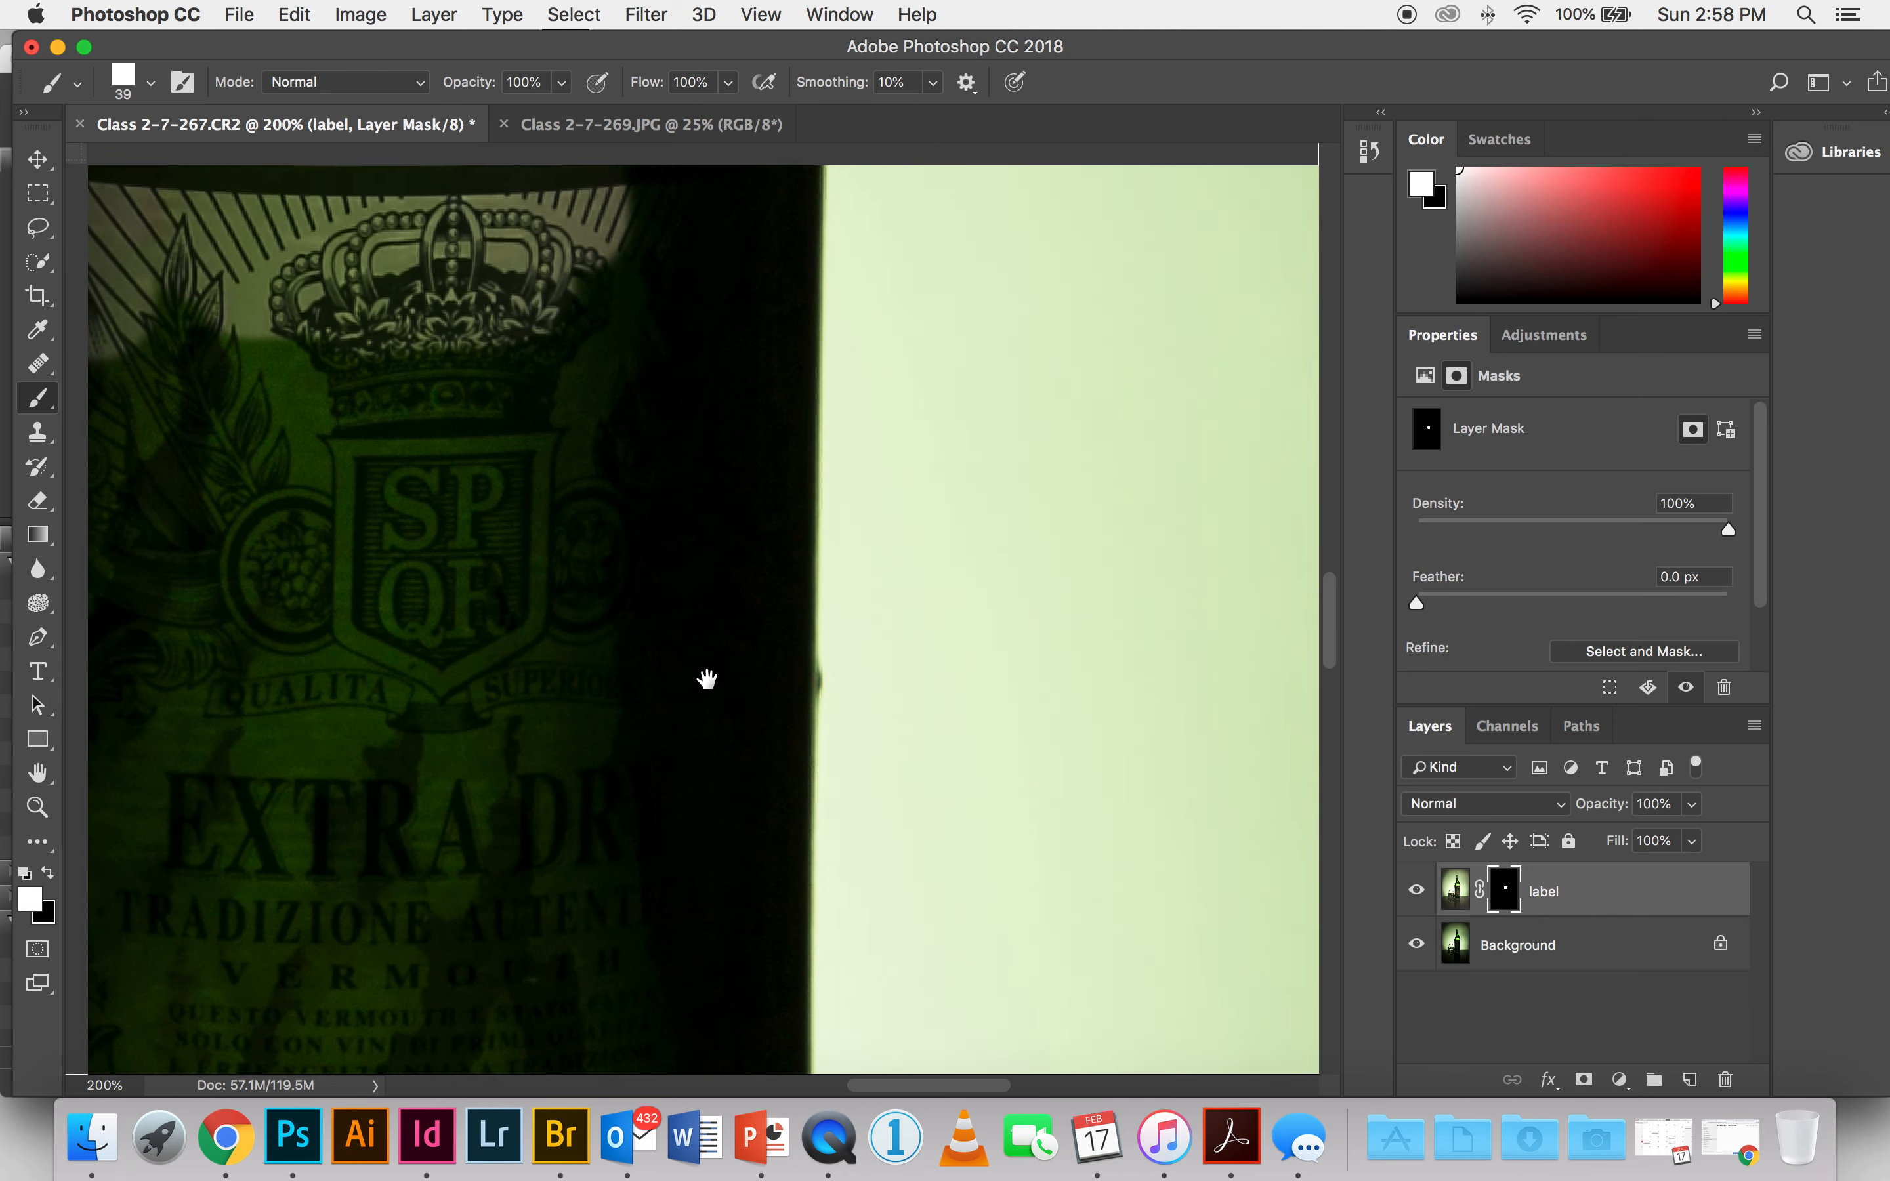
key("super+r")
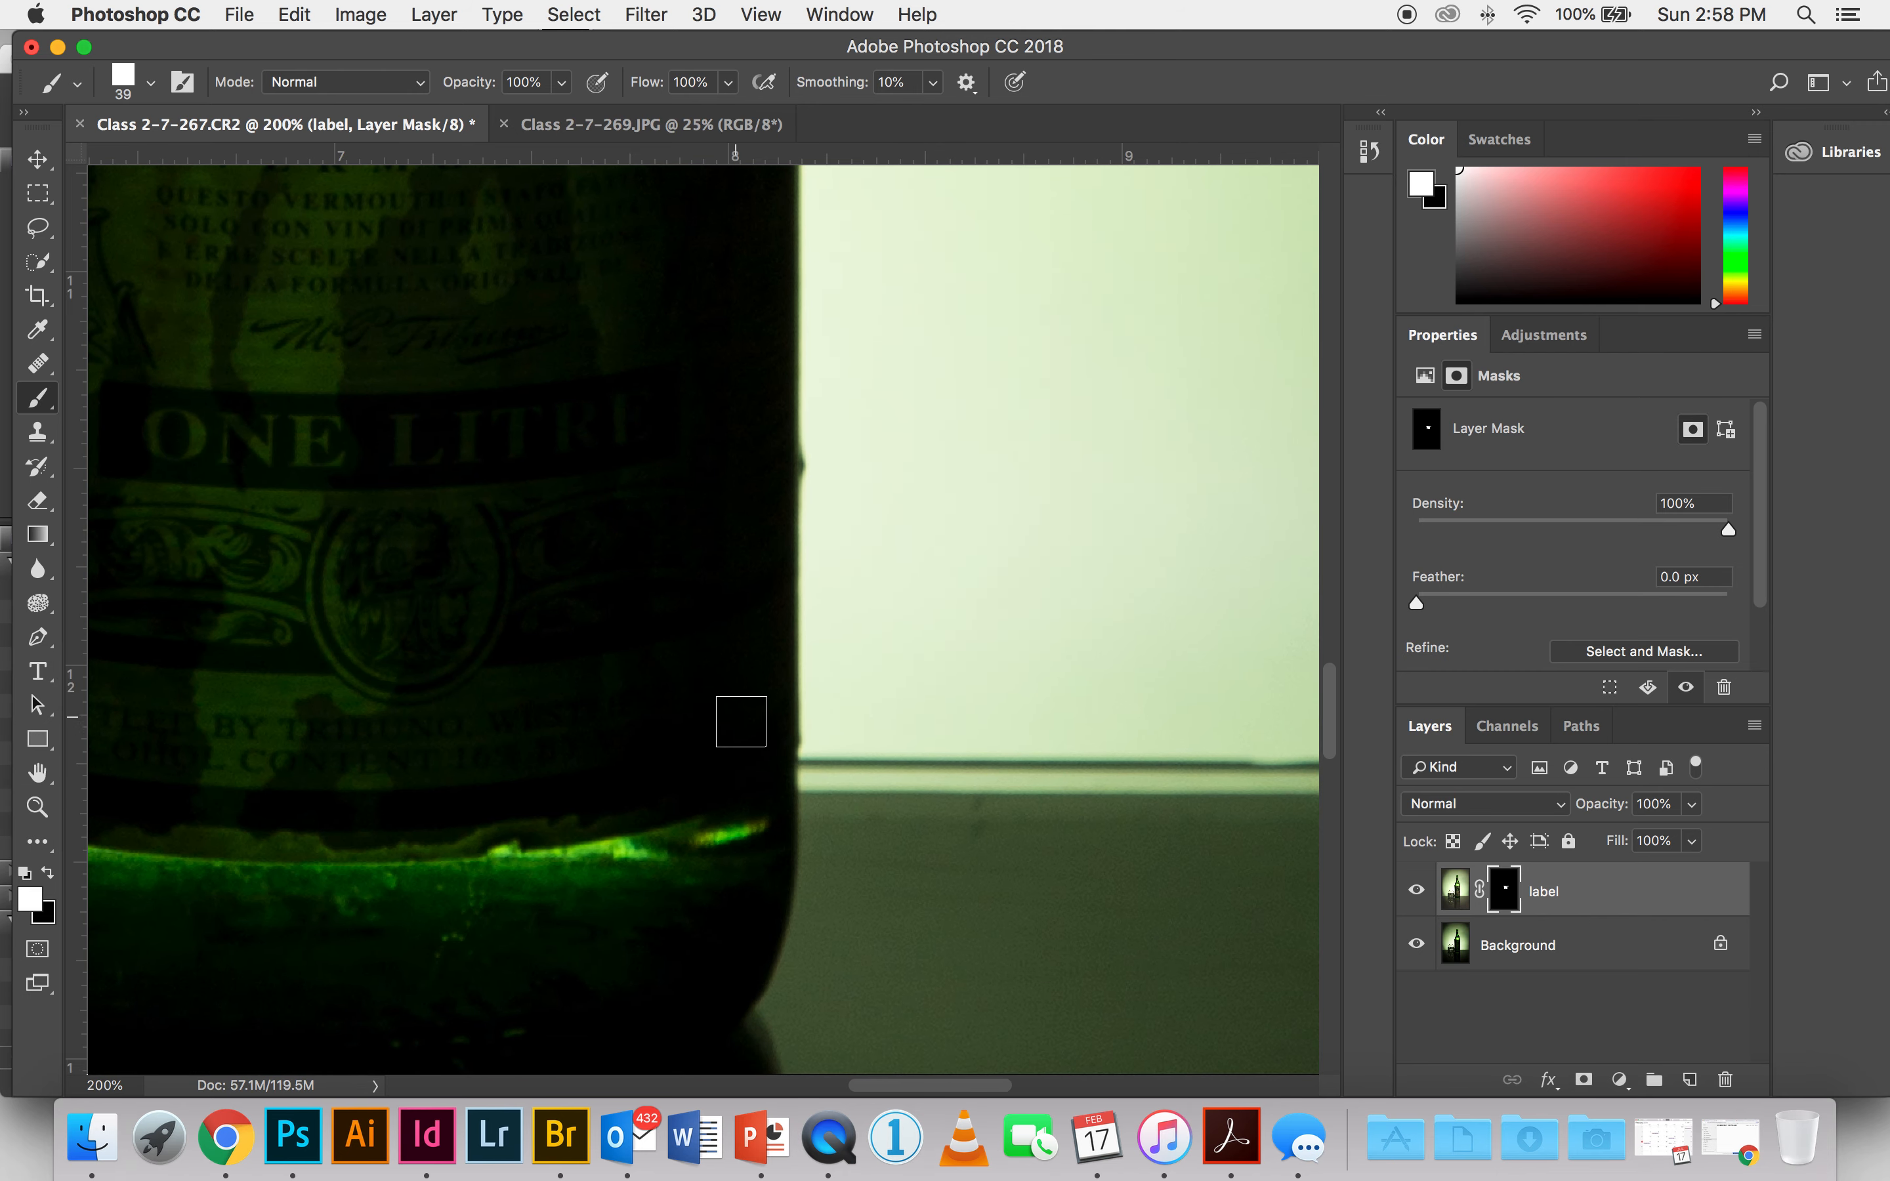
left_click(770, 771, "shift")
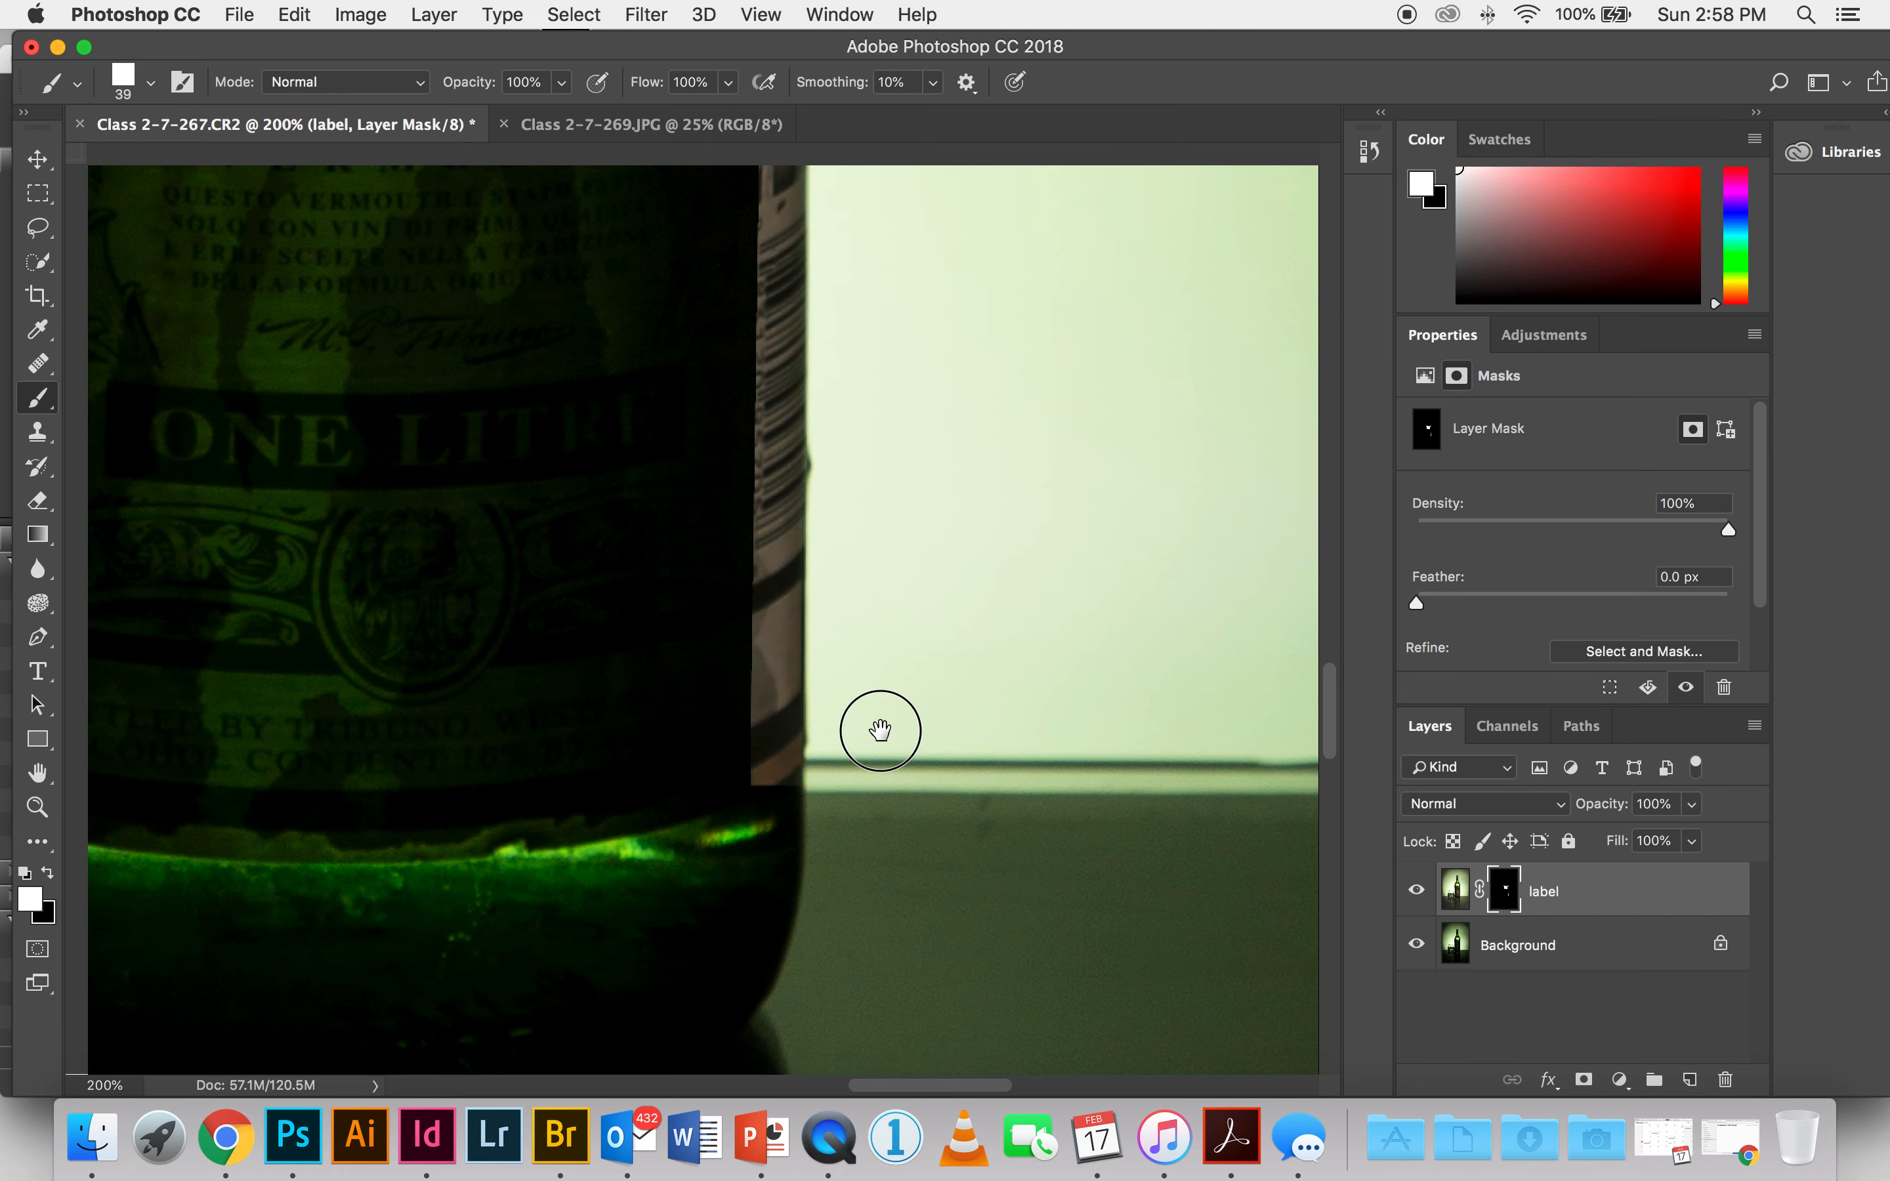
Step: Paint a straight white mask stroke along the bottle's left edge, from the main label's bottom up to its top
scroll(877, 725, "left", 10)
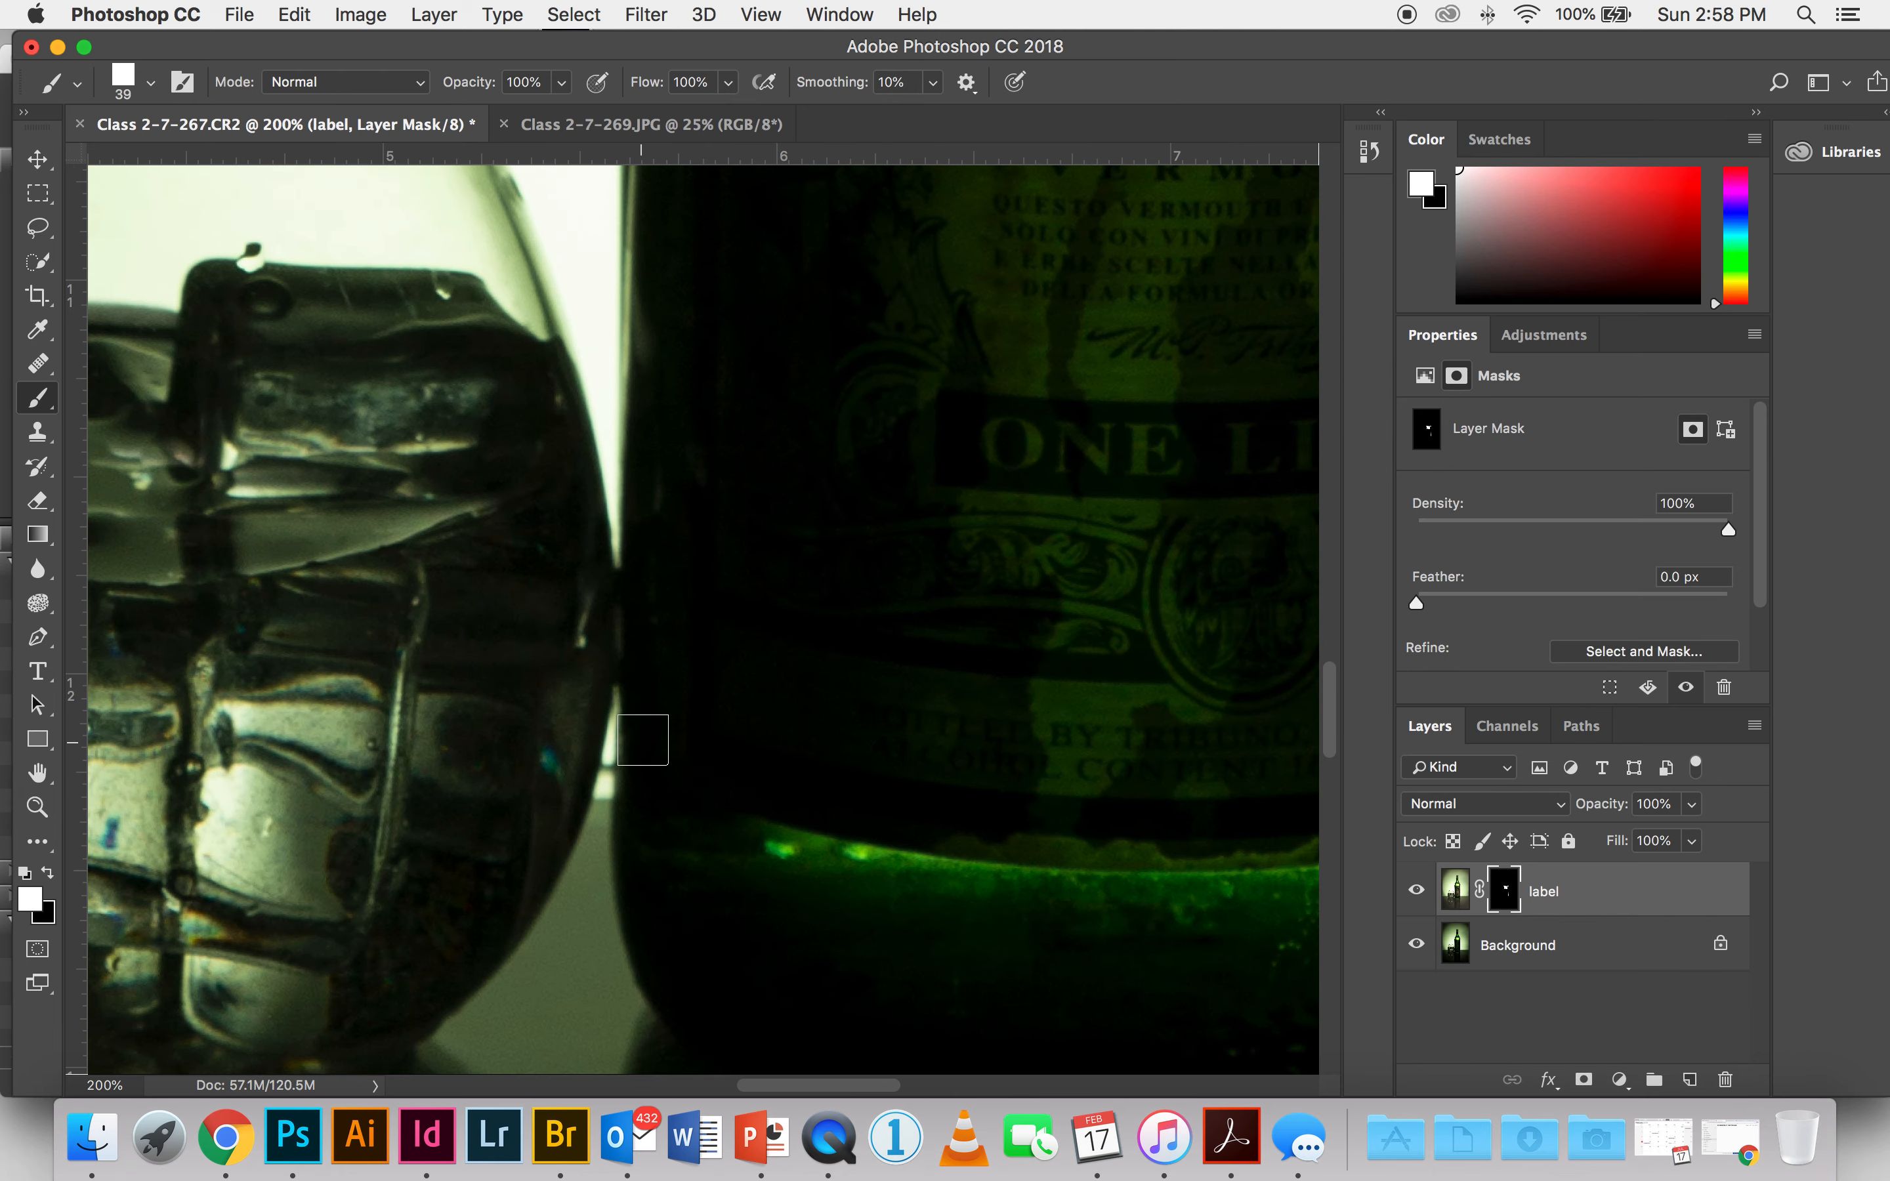
left_click(643, 748)
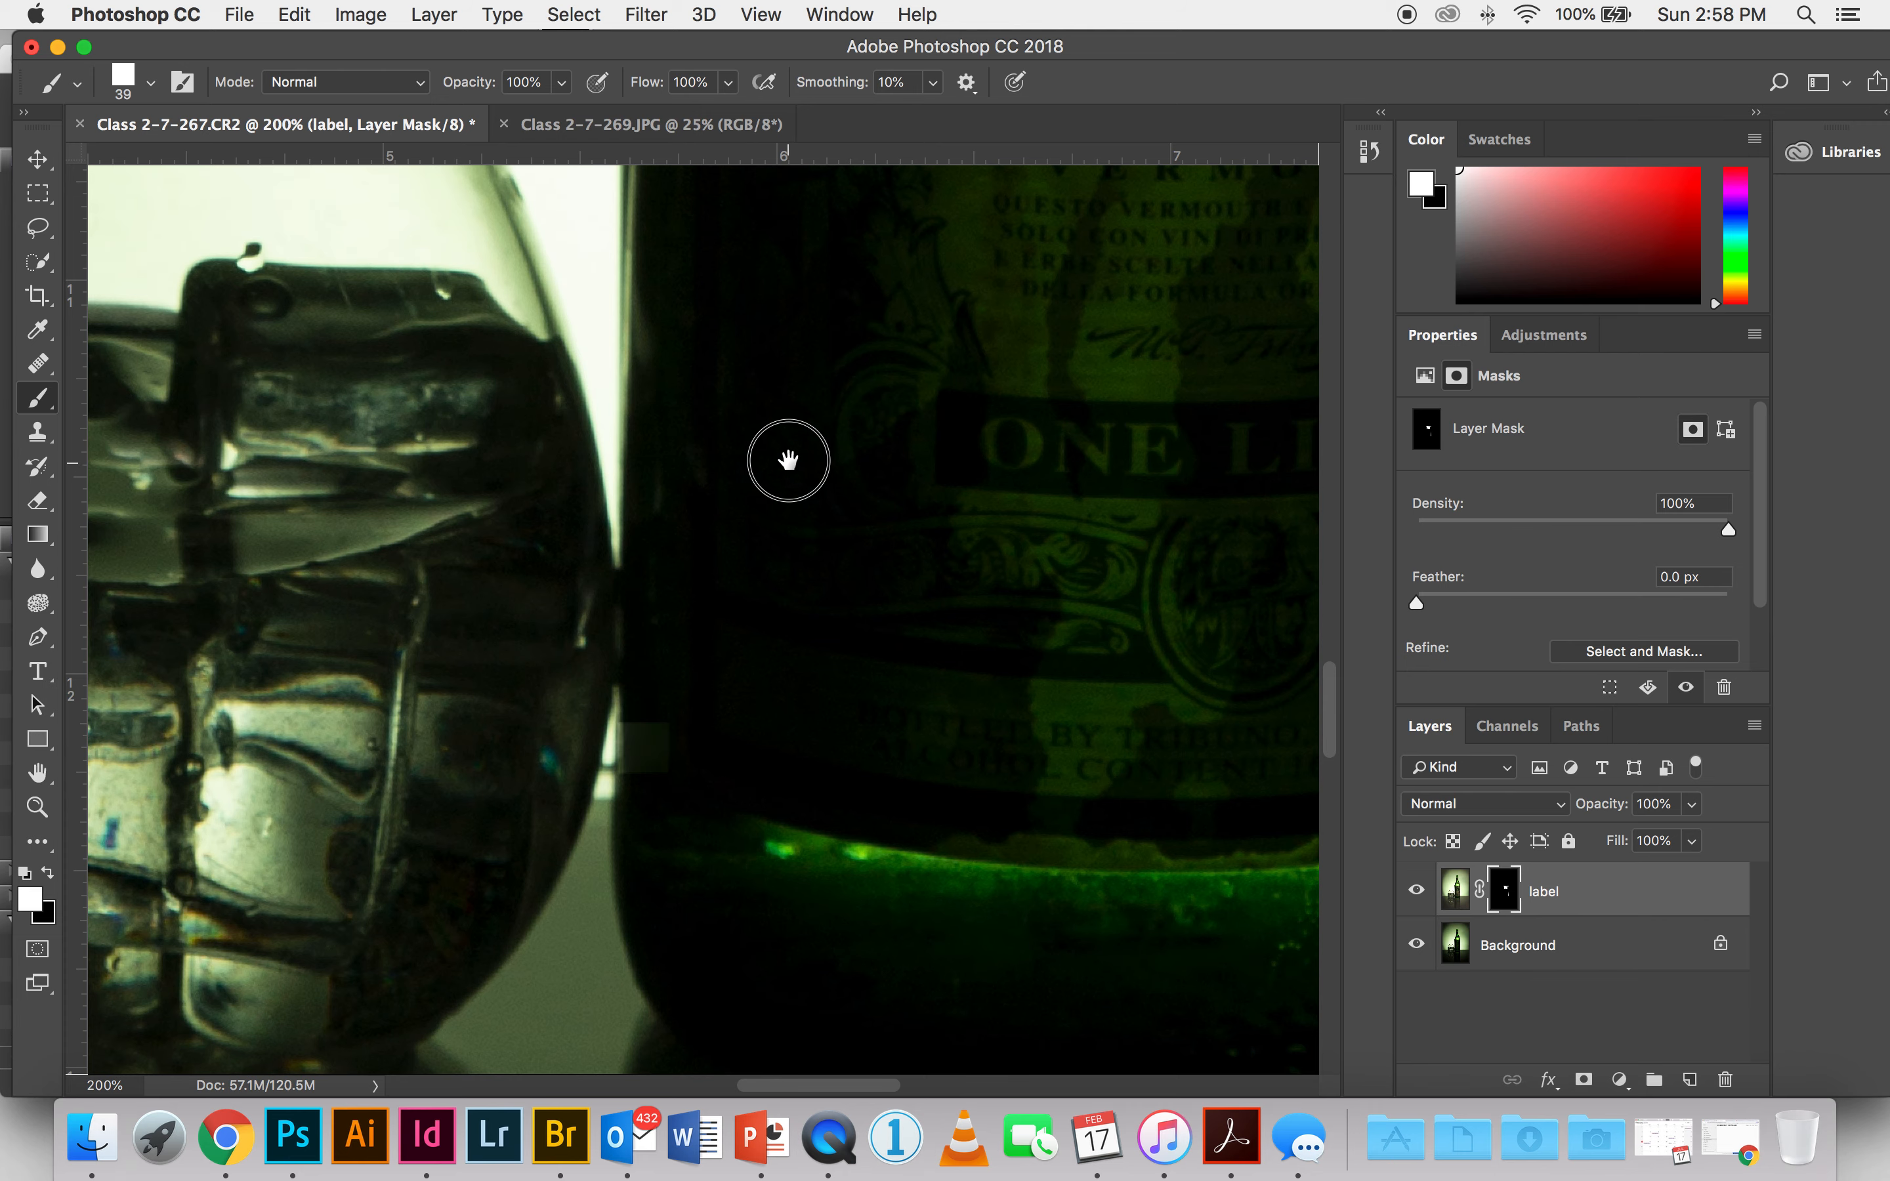
left_click_drag(785, 455, 806, 649)
left_click_drag(789, 439, 793, 632)
left_click_drag(780, 292, 764, 582)
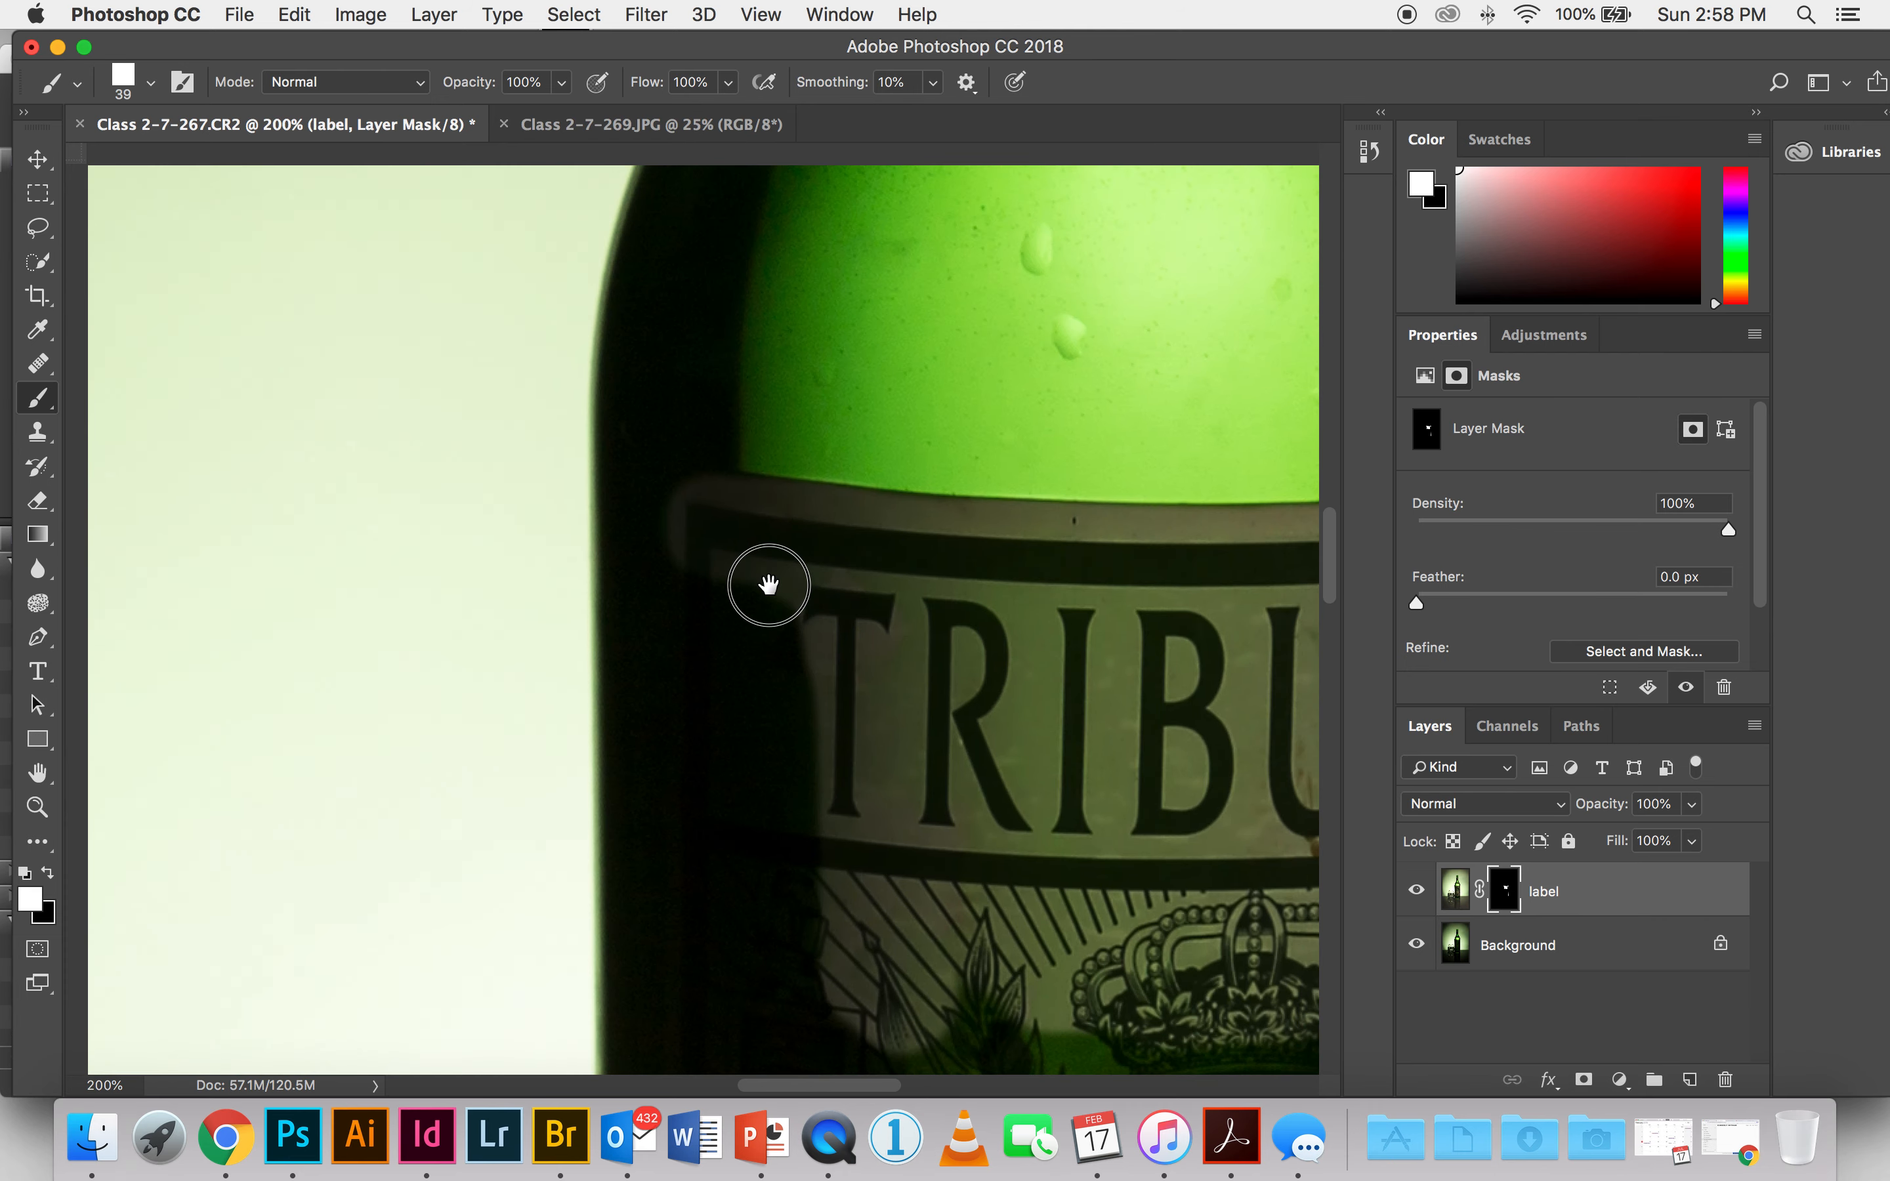
key("super+r")
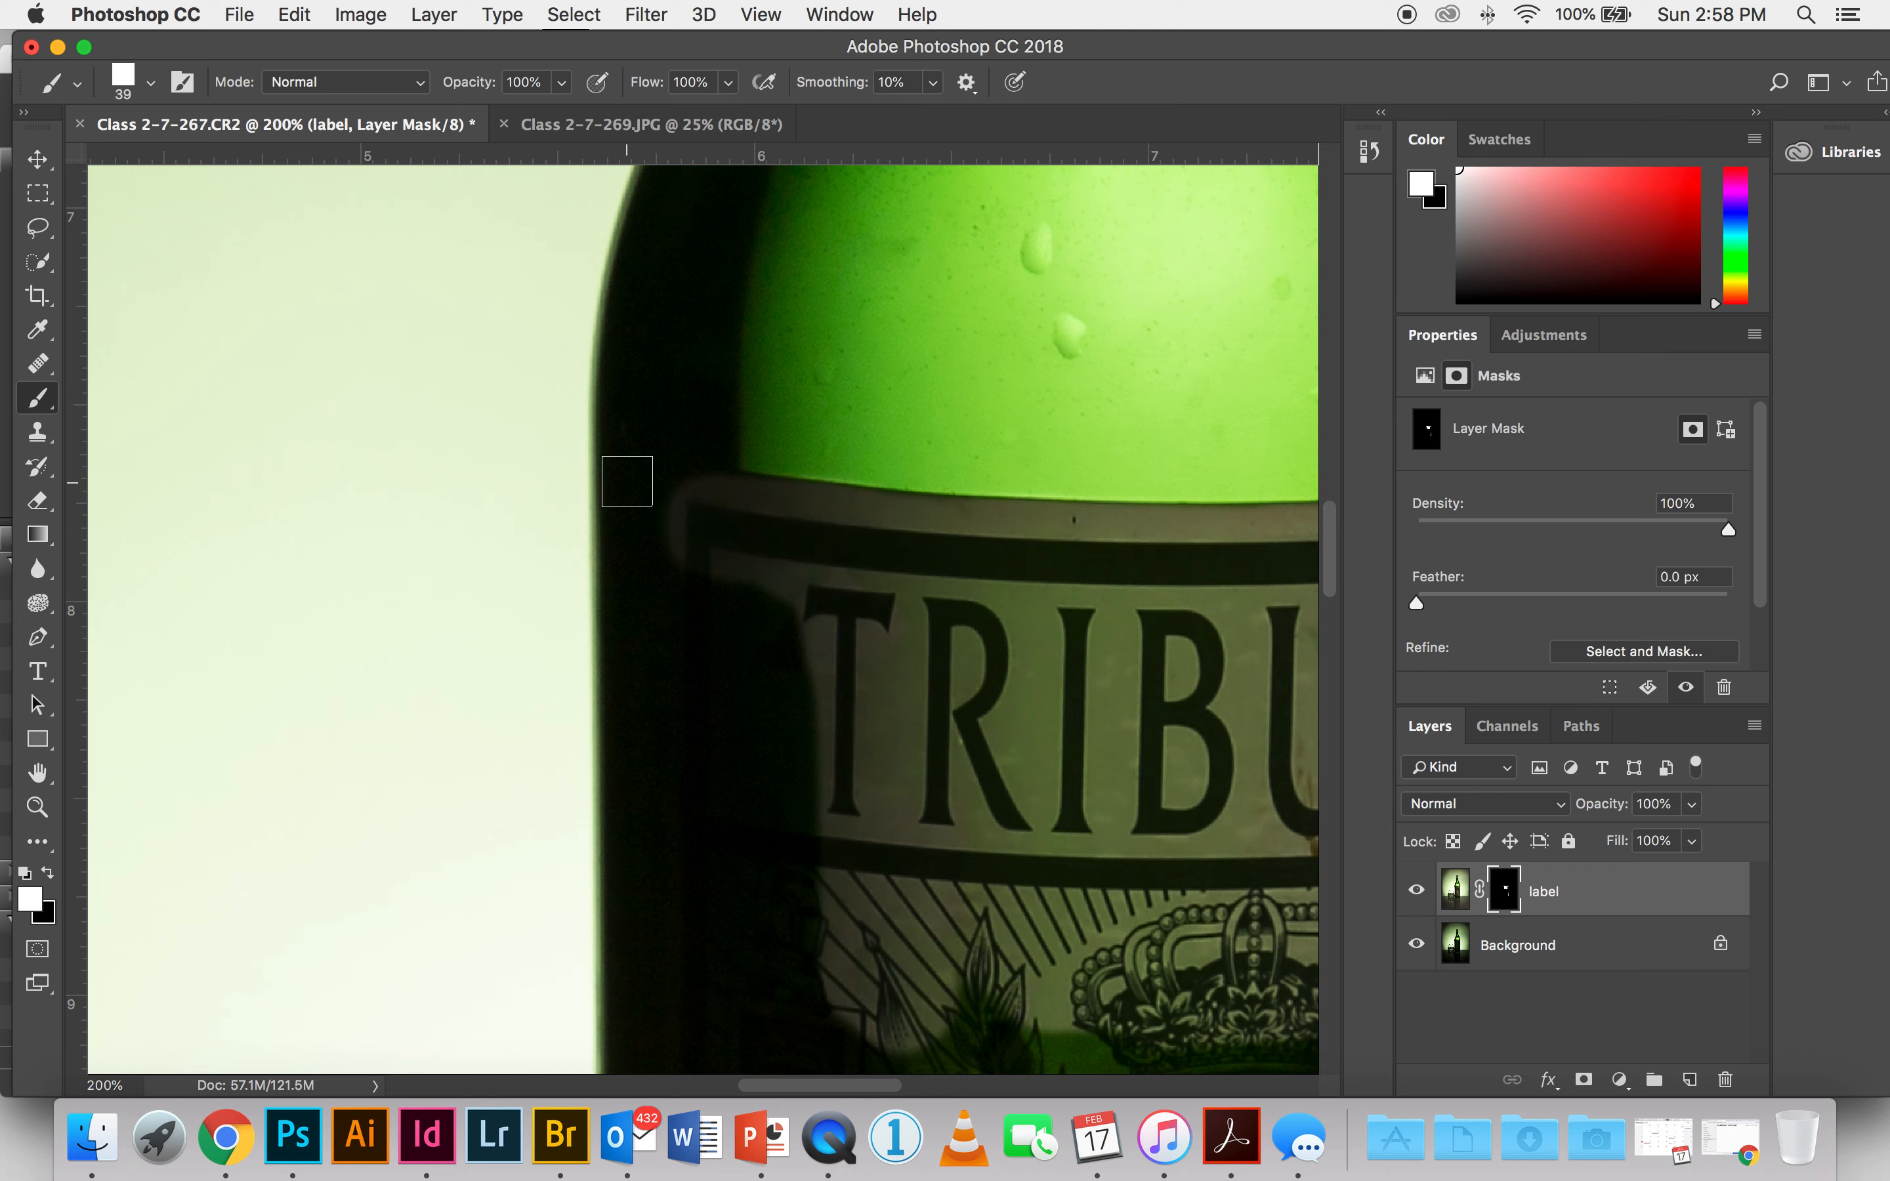
left_click(626, 481, "shift")
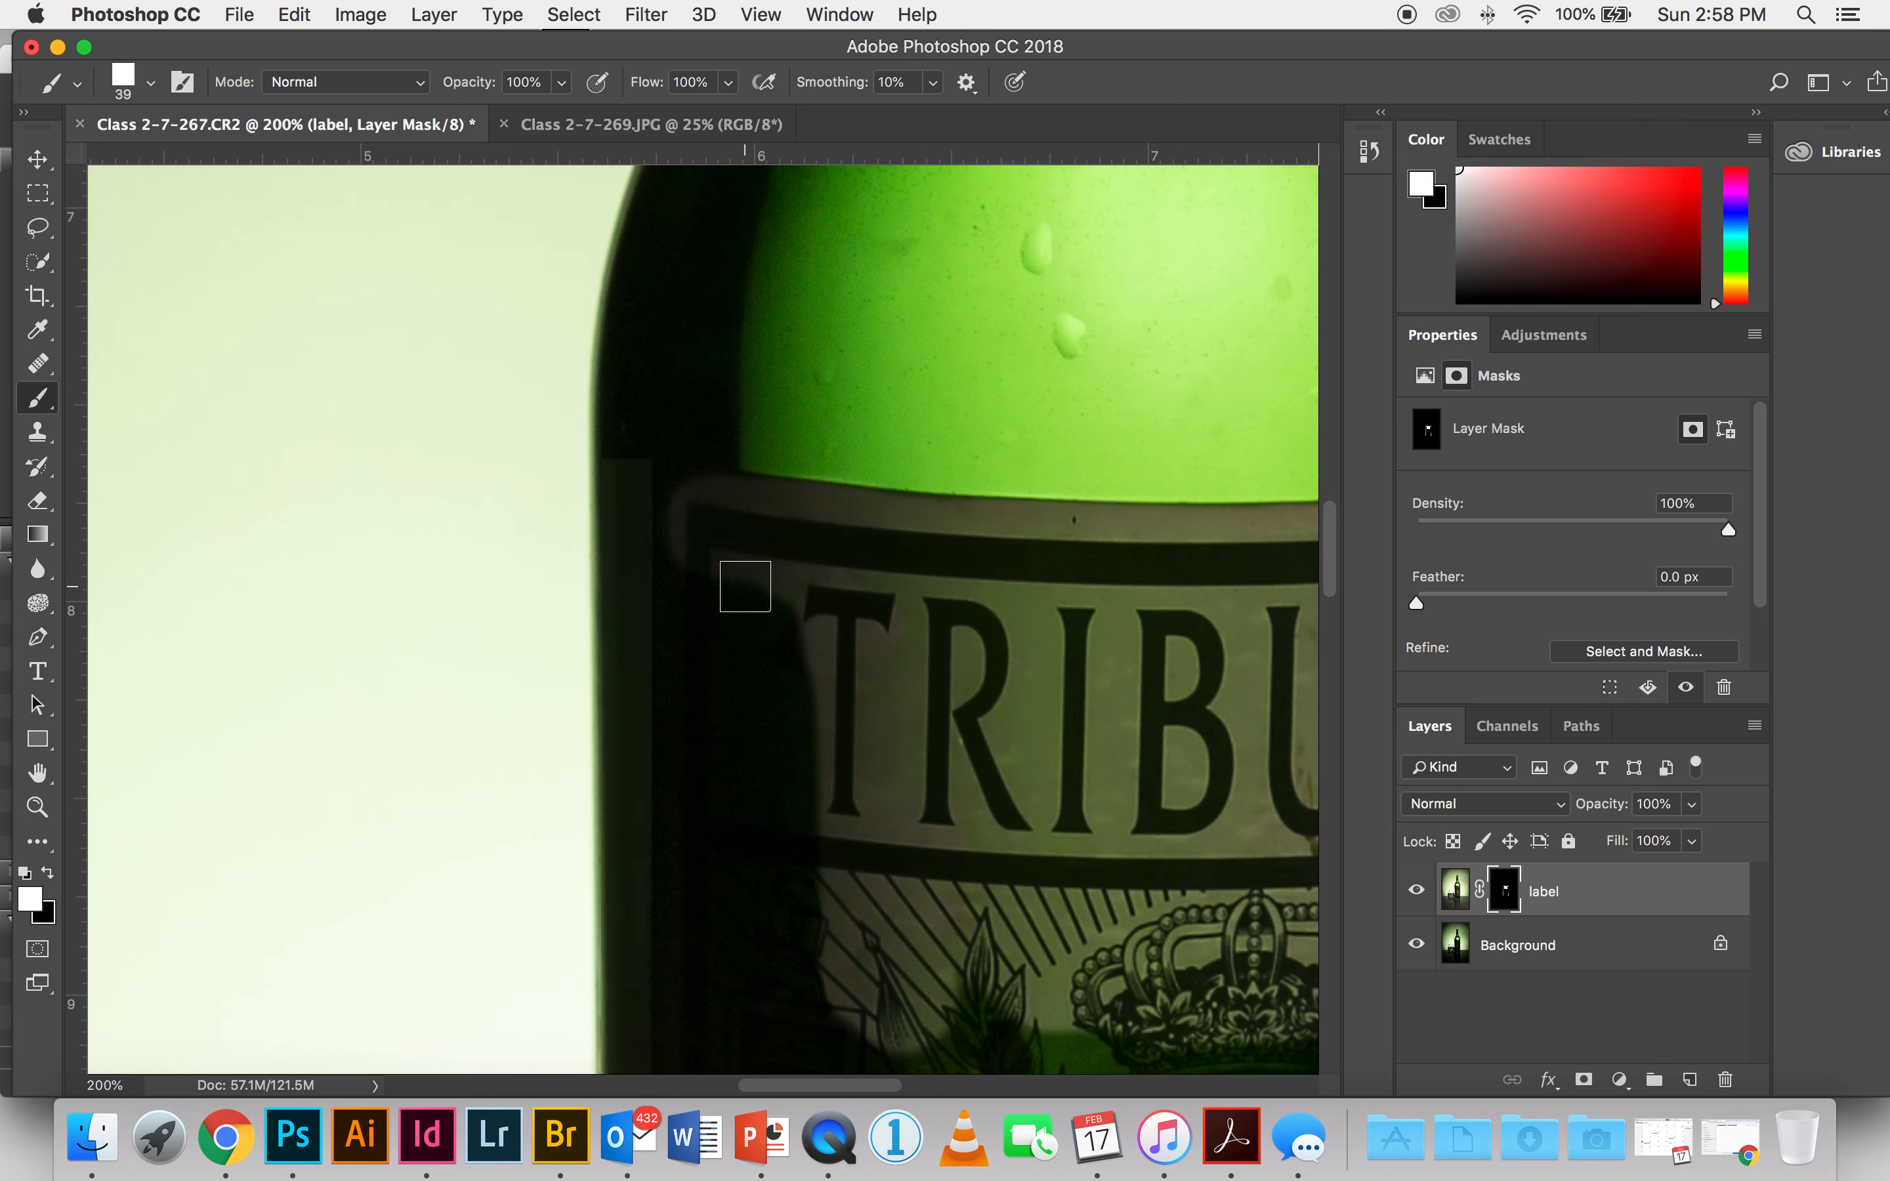
Step: Switch the brush to the Hard Round preset with 70% hardness and a size of 59 px
left_click(149, 85)
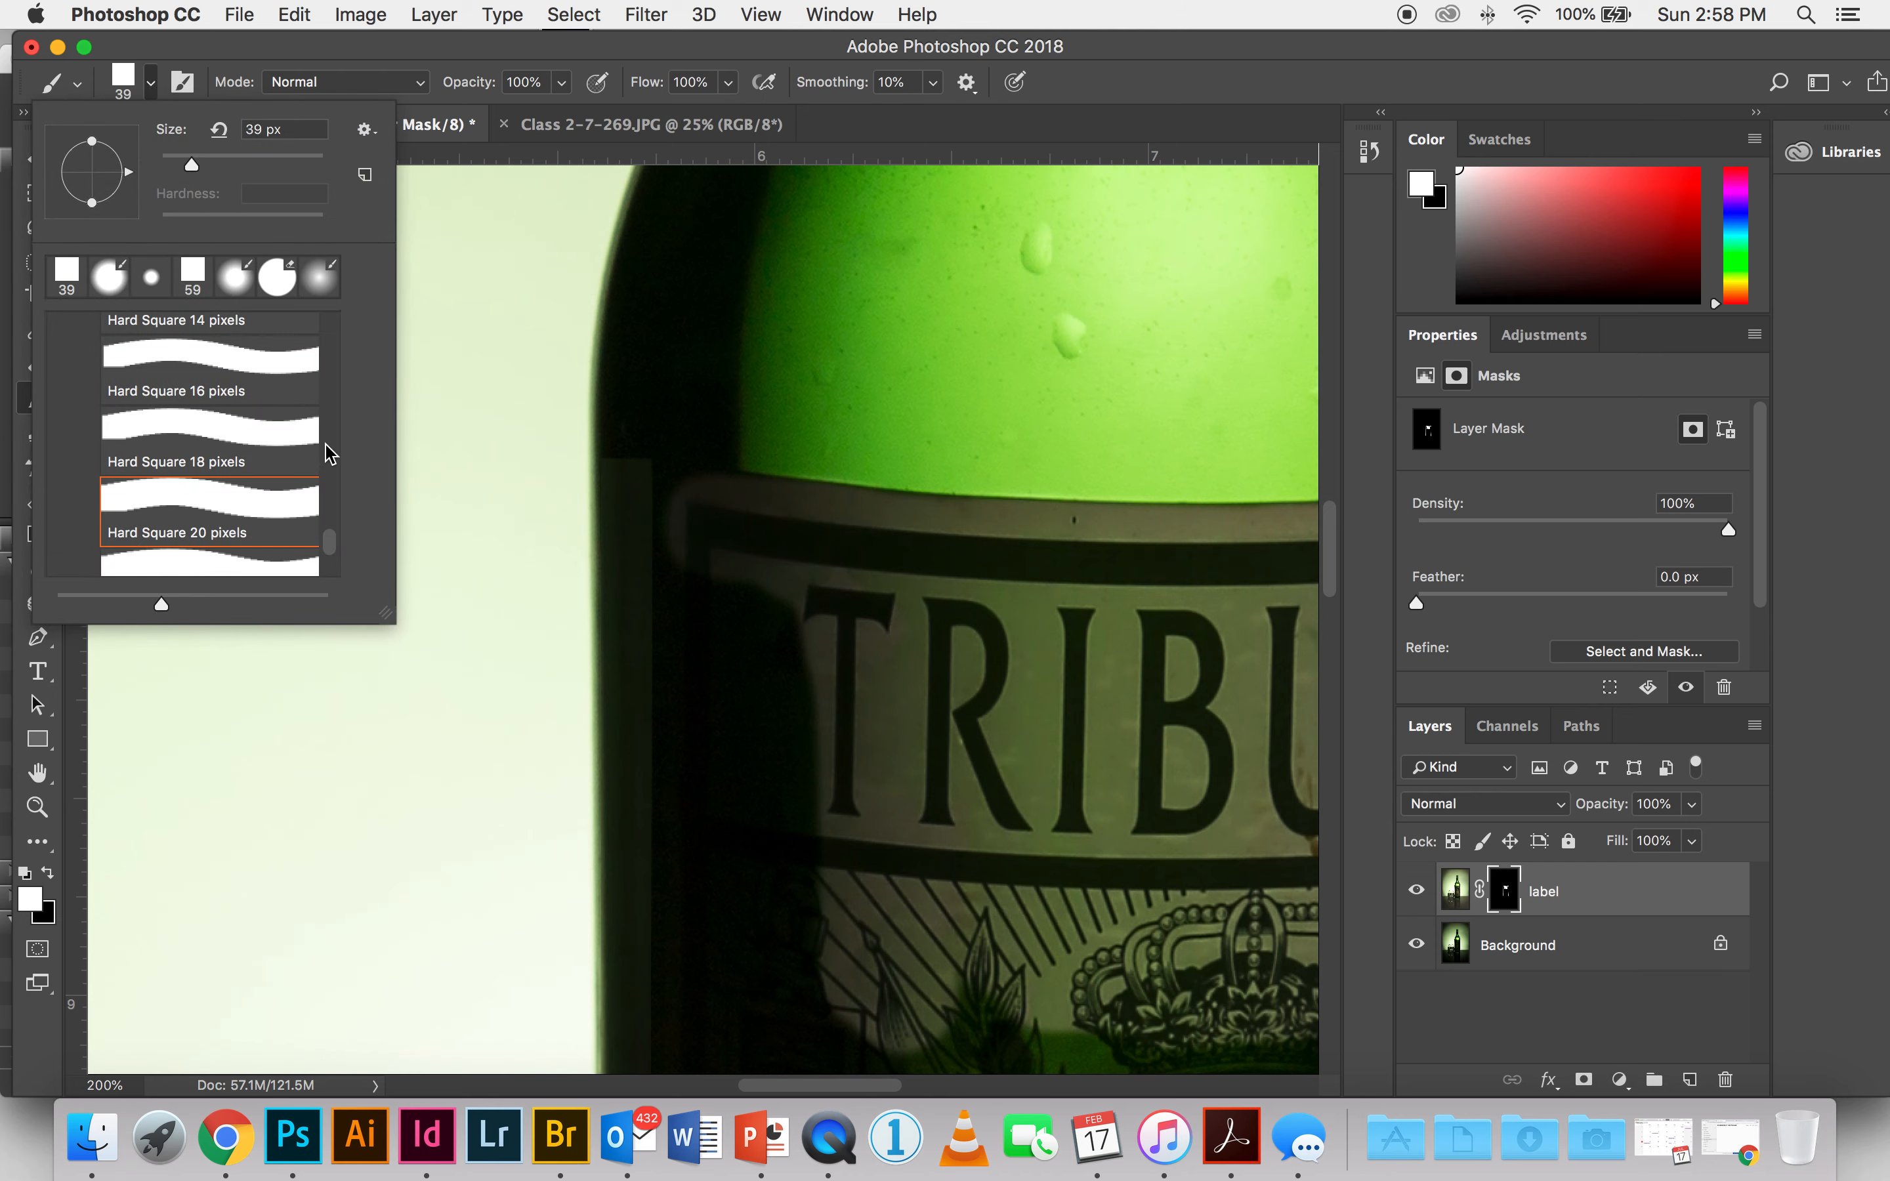
left_click_drag(336, 551, 334, 337)
left_click(222, 426)
left_click_drag(299, 225, 274, 225)
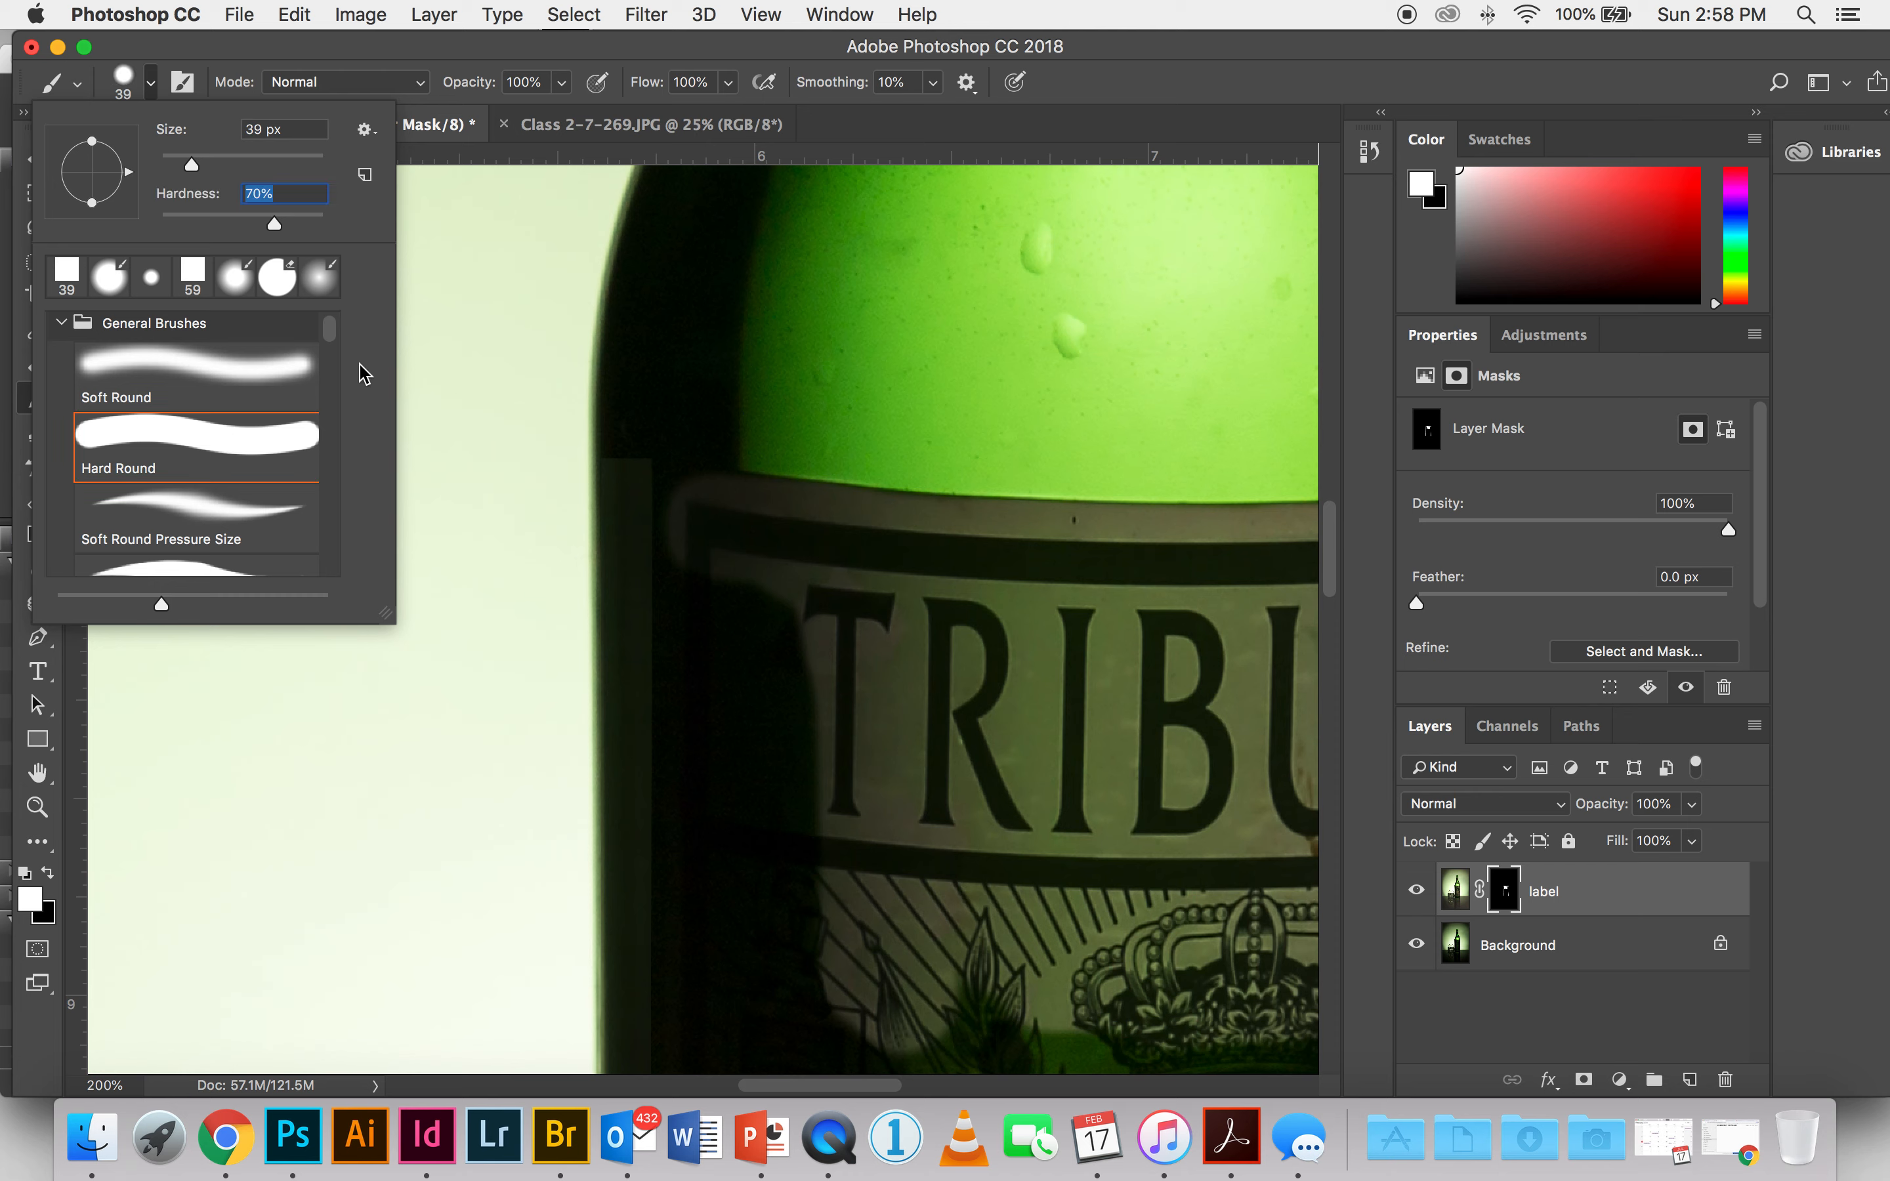
left_click_drag(181, 166, 197, 166)
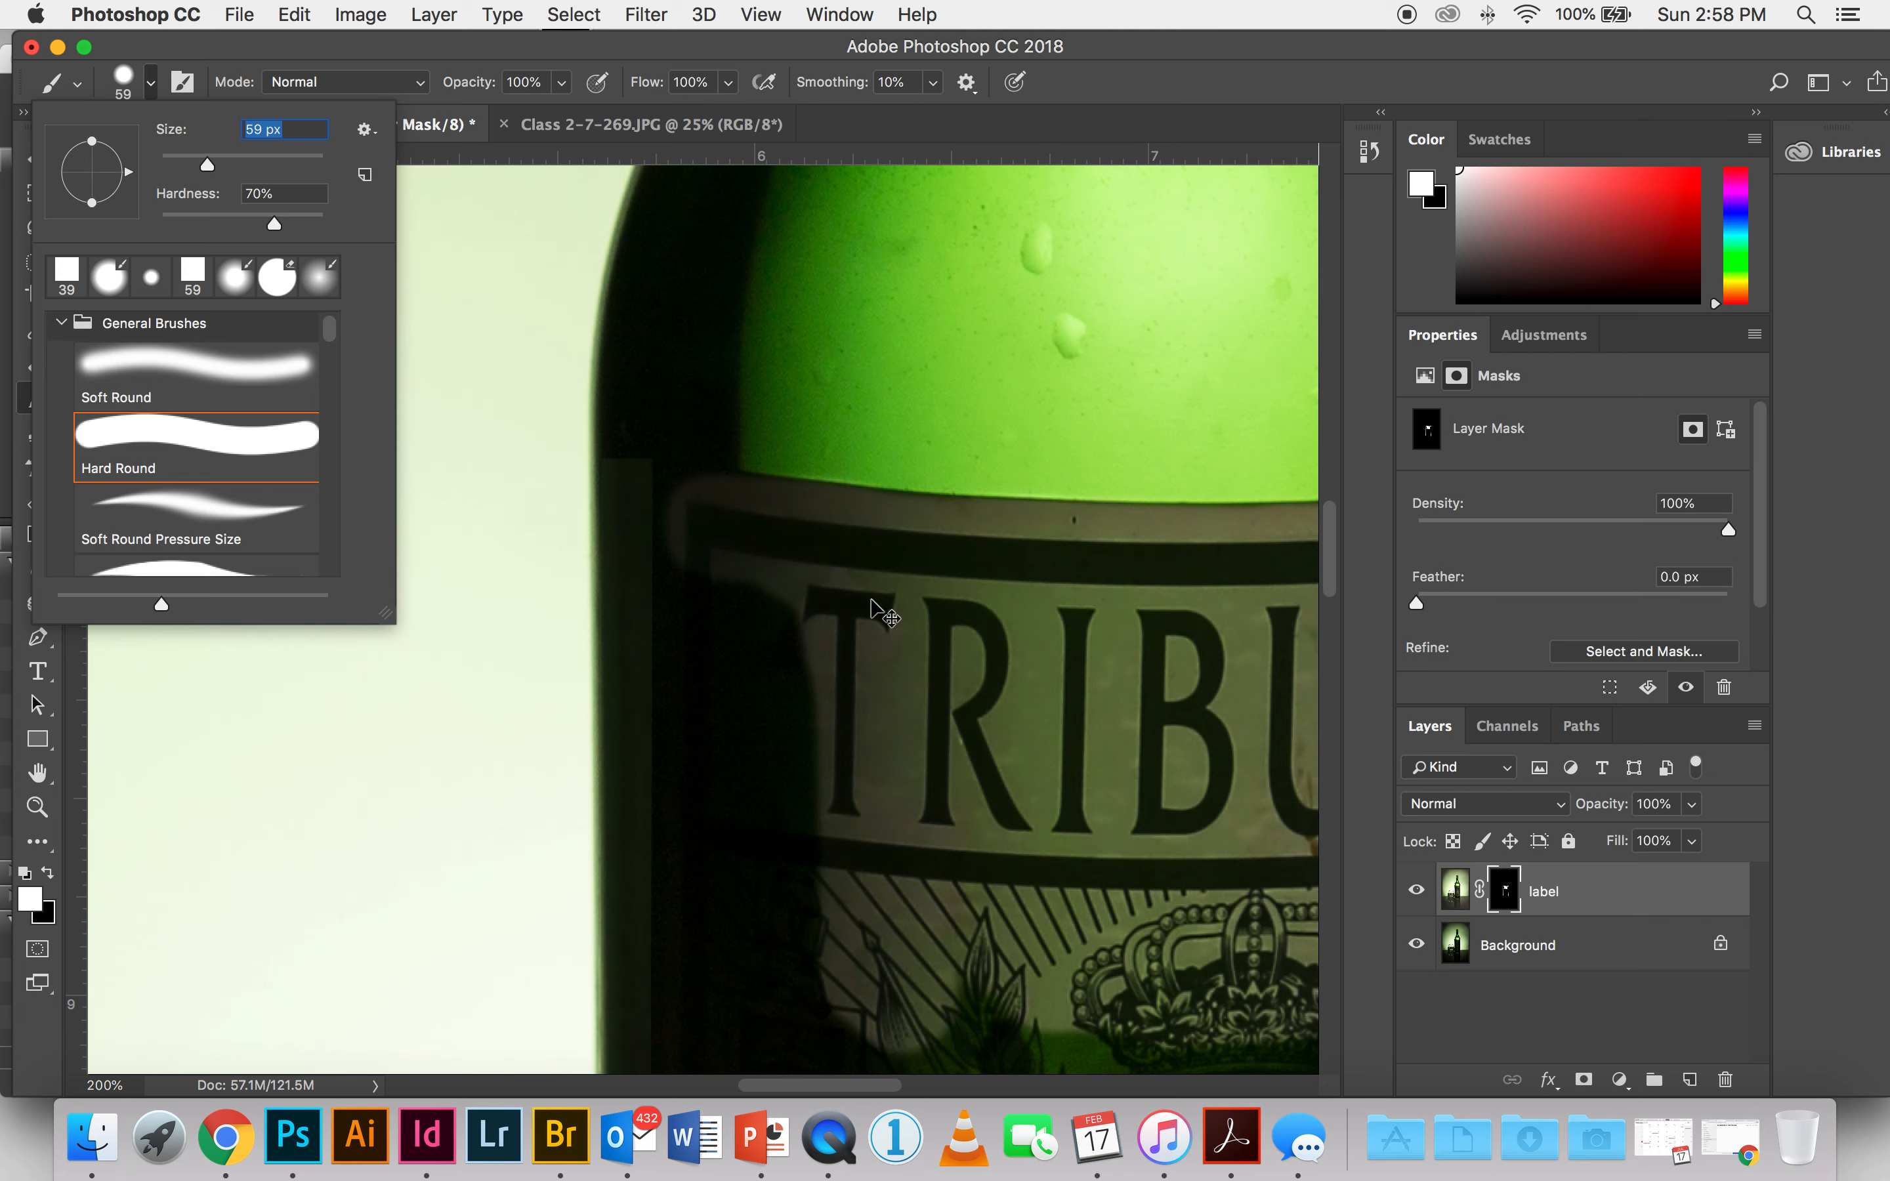
Step: Enlarge the brush to 162 px and paint white on the mask over the main label's left side and upper centre
key("super+minus")
key("super+minus")
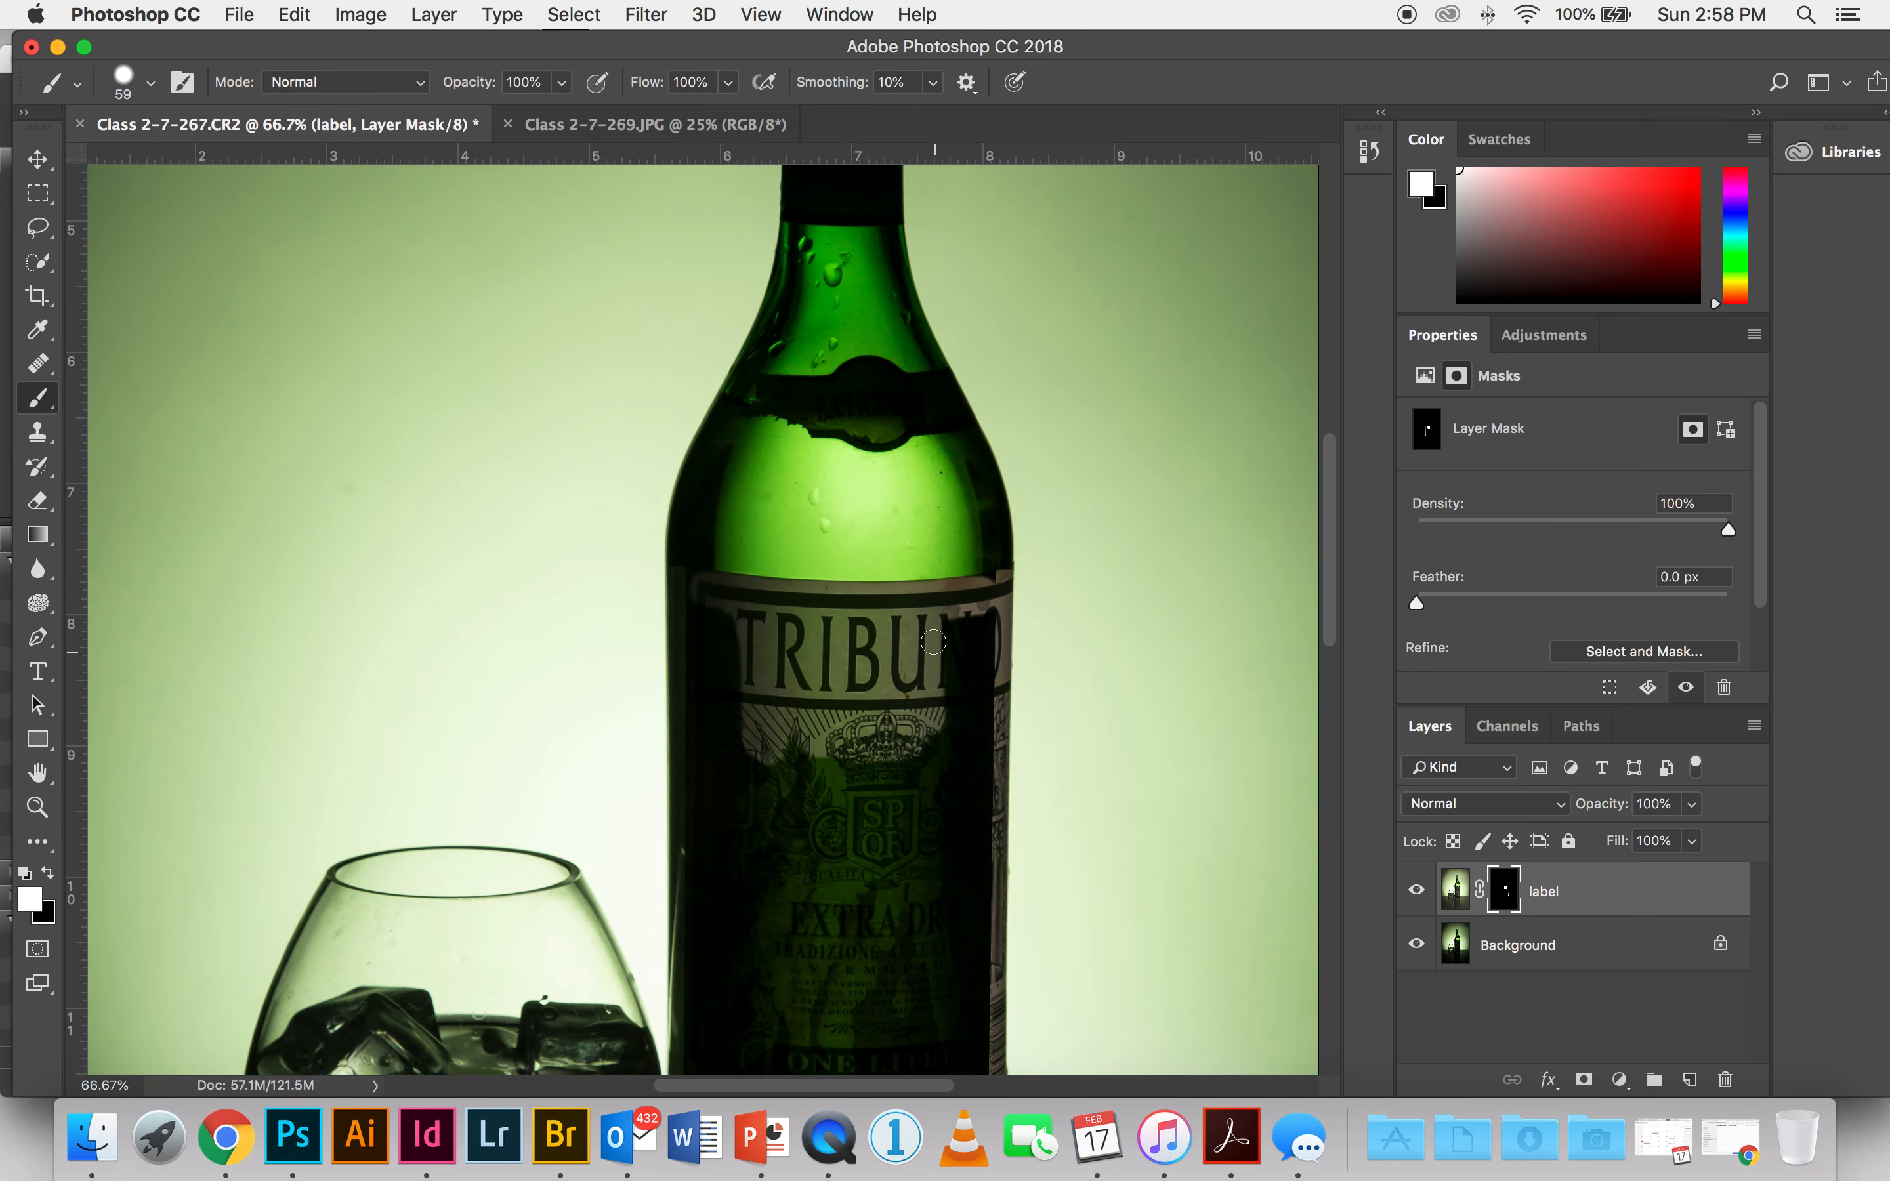
mouse_move(933, 643)
left_mouse_down()
mouse_move(950, 720)
mouse_move(952, 605)
mouse_move(960, 670)
mouse_move(975, 666)
mouse_move(995, 586)
mouse_move(931, 609)
left_mouse_up()
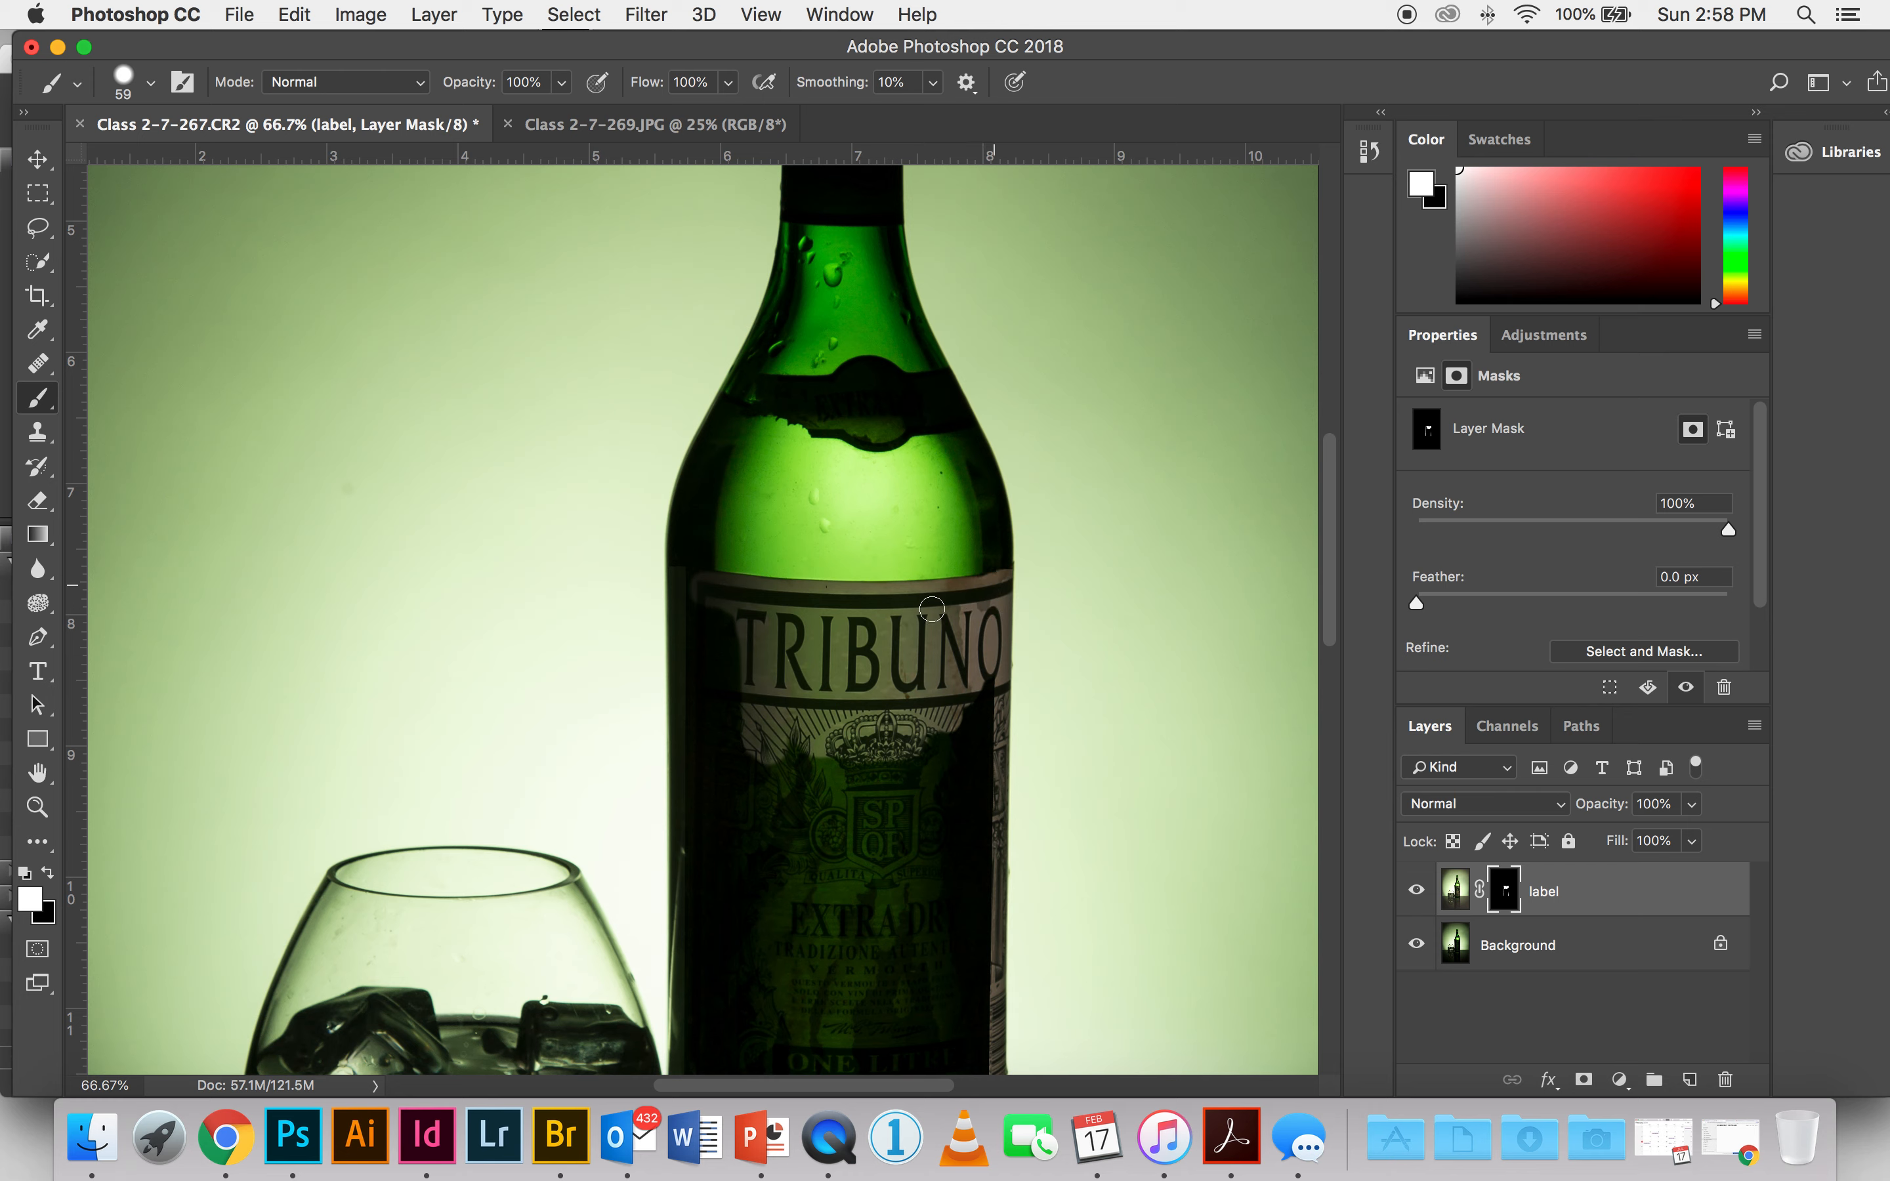
left_click(131, 92)
left_click_drag(184, 164, 267, 164)
left_click_drag(708, 620, 731, 877)
mouse_move(816, 790)
left_mouse_down()
mouse_move(760, 659)
mouse_move(756, 763)
left_mouse_up()
mouse_move(774, 566)
left_mouse_down()
mouse_move(837, 583)
mouse_move(848, 644)
mouse_move(887, 578)
mouse_move(908, 611)
mouse_move(960, 586)
mouse_move(949, 570)
left_mouse_up()
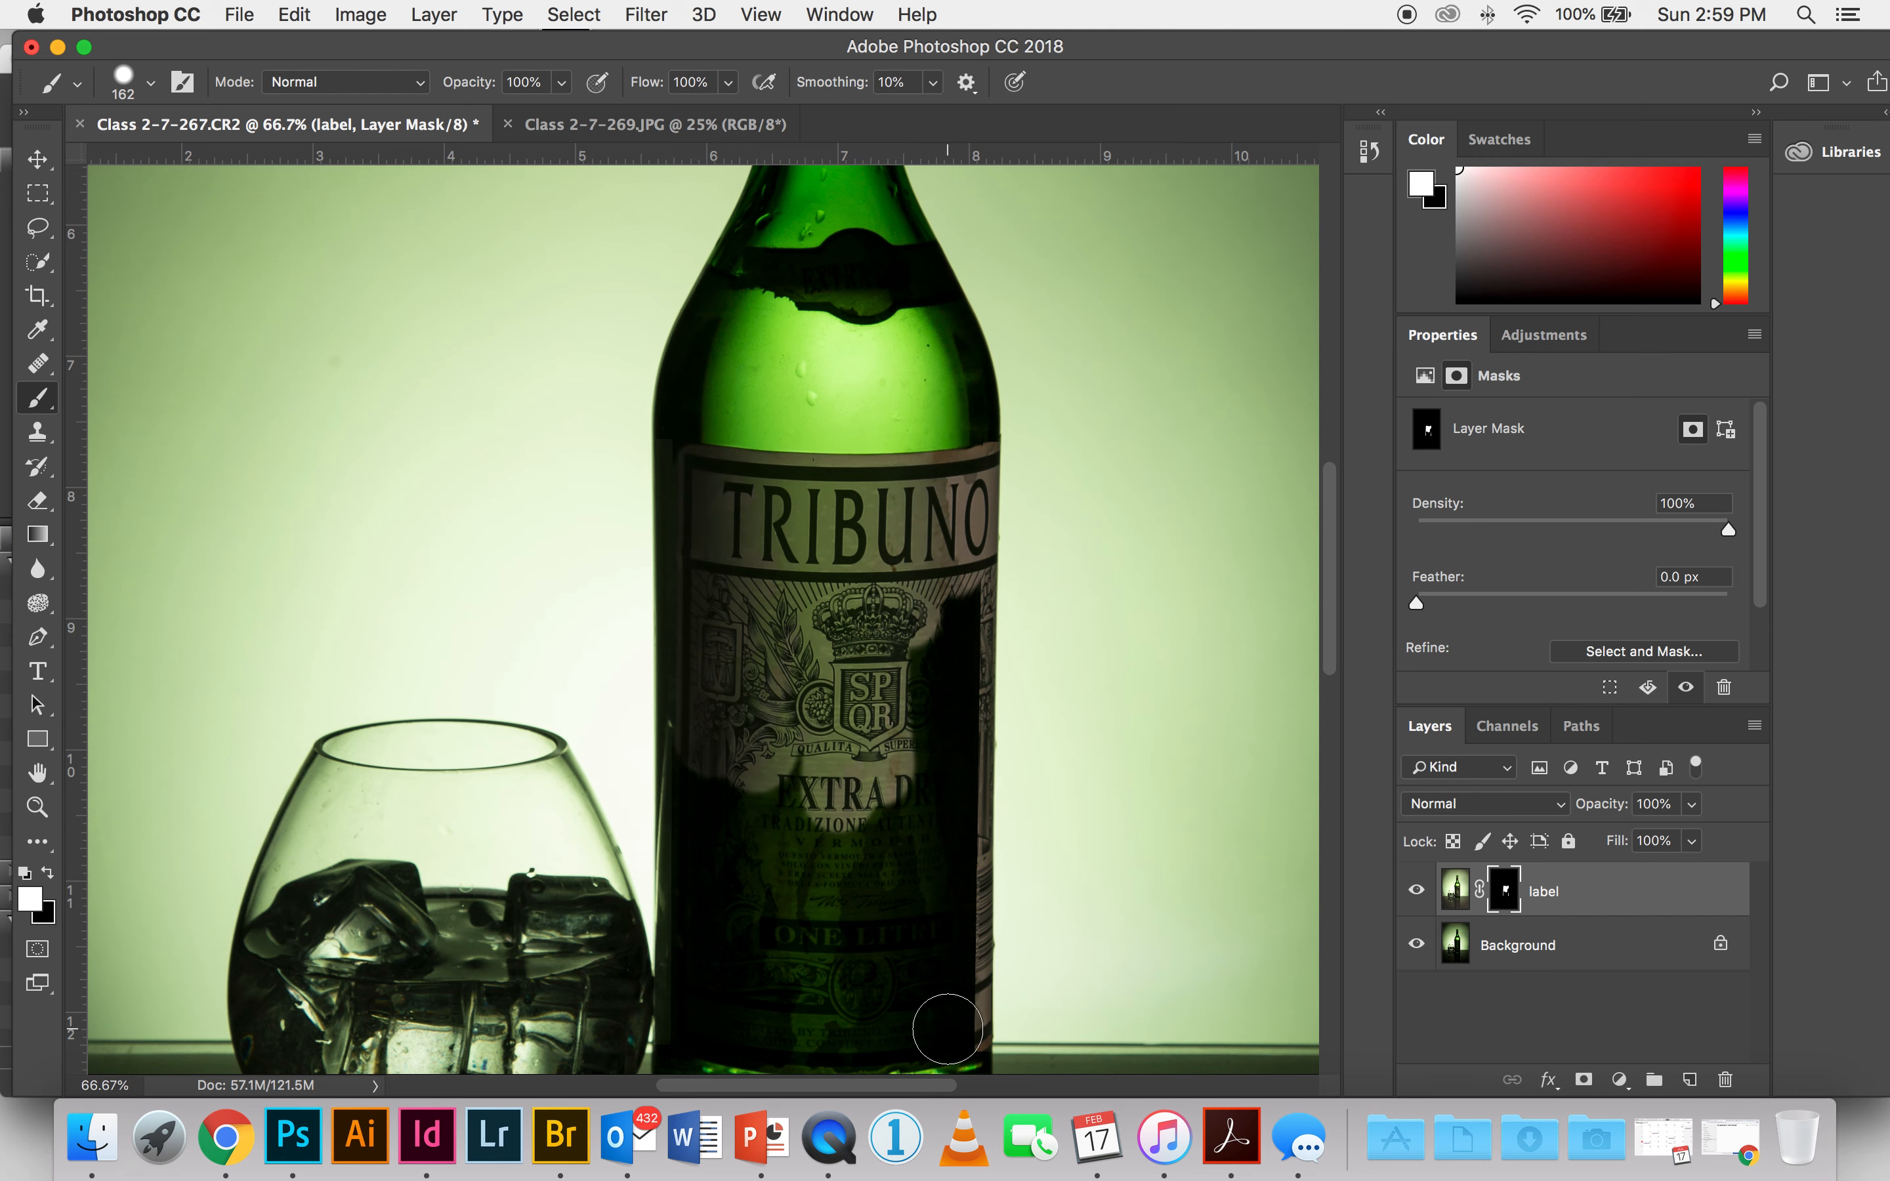
Step: Paint white on the mask over the main label's remaining right side and lower part, down to its bottom edge
left_click(946, 1027, "shift")
scroll(882, 966, "down", 5)
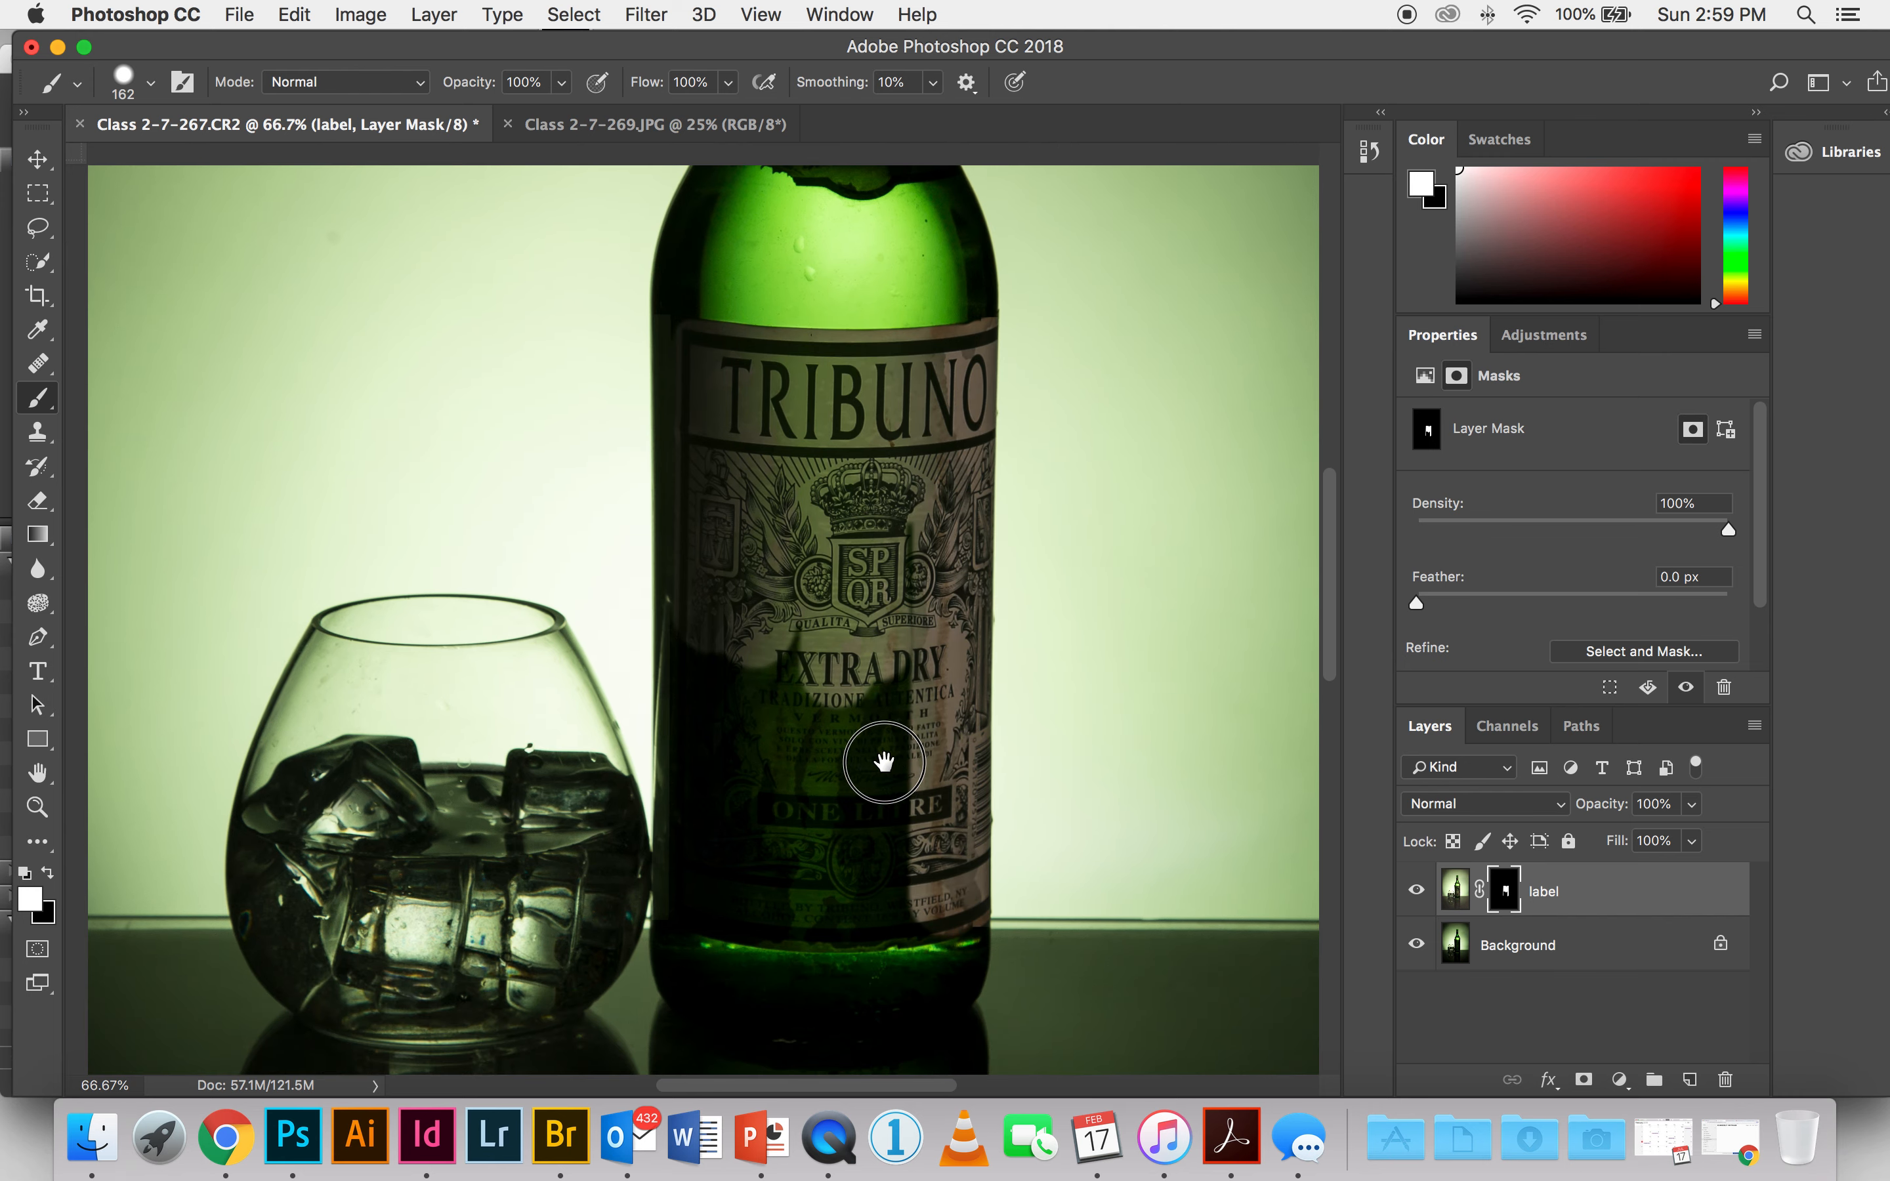
mouse_move(920, 798)
left_mouse_down()
mouse_move(719, 804)
mouse_move(679, 780)
mouse_move(696, 746)
left_mouse_up()
mouse_move(701, 534)
left_mouse_down()
mouse_move(761, 547)
mouse_move(761, 750)
mouse_move(805, 688)
mouse_move(812, 531)
mouse_move(867, 732)
mouse_move(947, 681)
mouse_move(906, 452)
left_mouse_up()
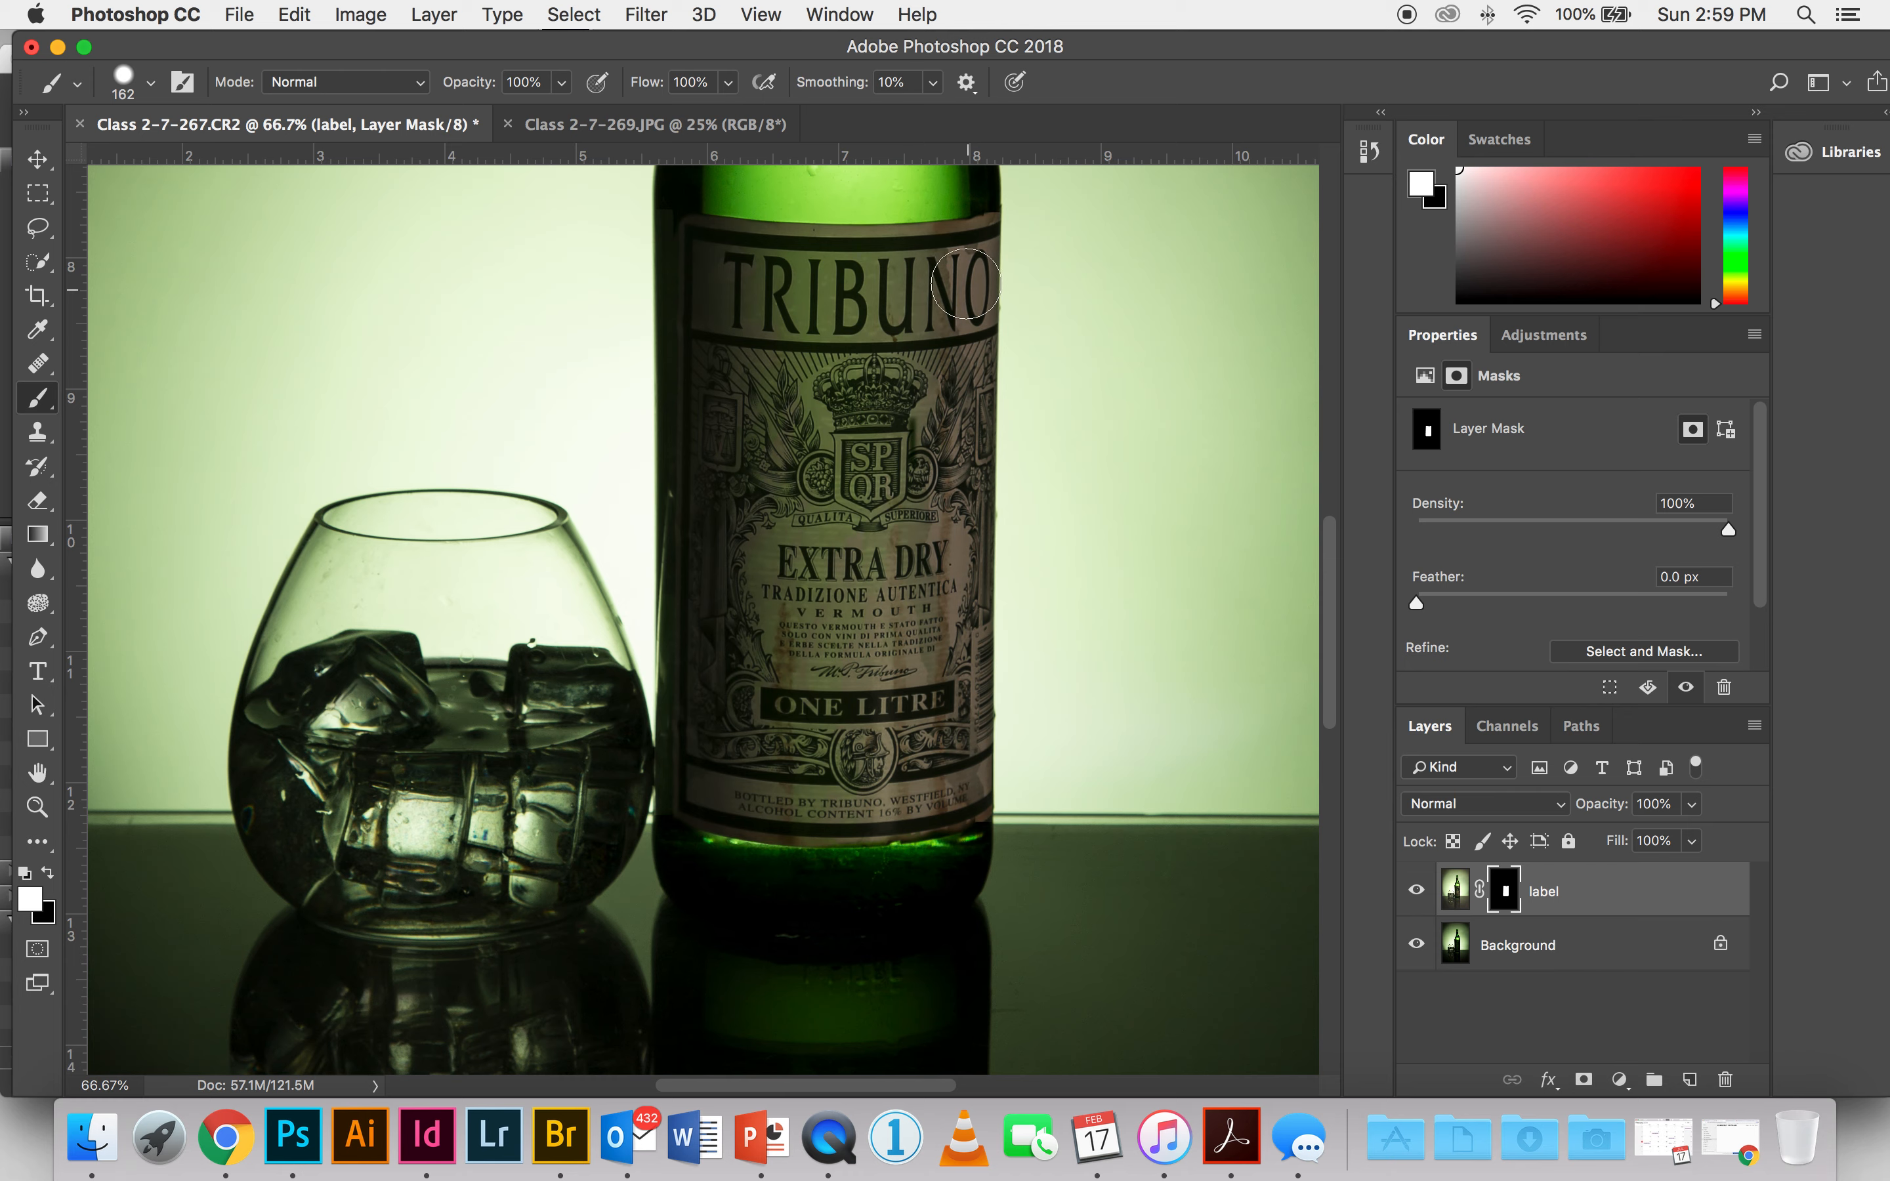
Step: Toggle the label layer's visibility to compare the revealed main label with the dark original
left_click(1417, 891)
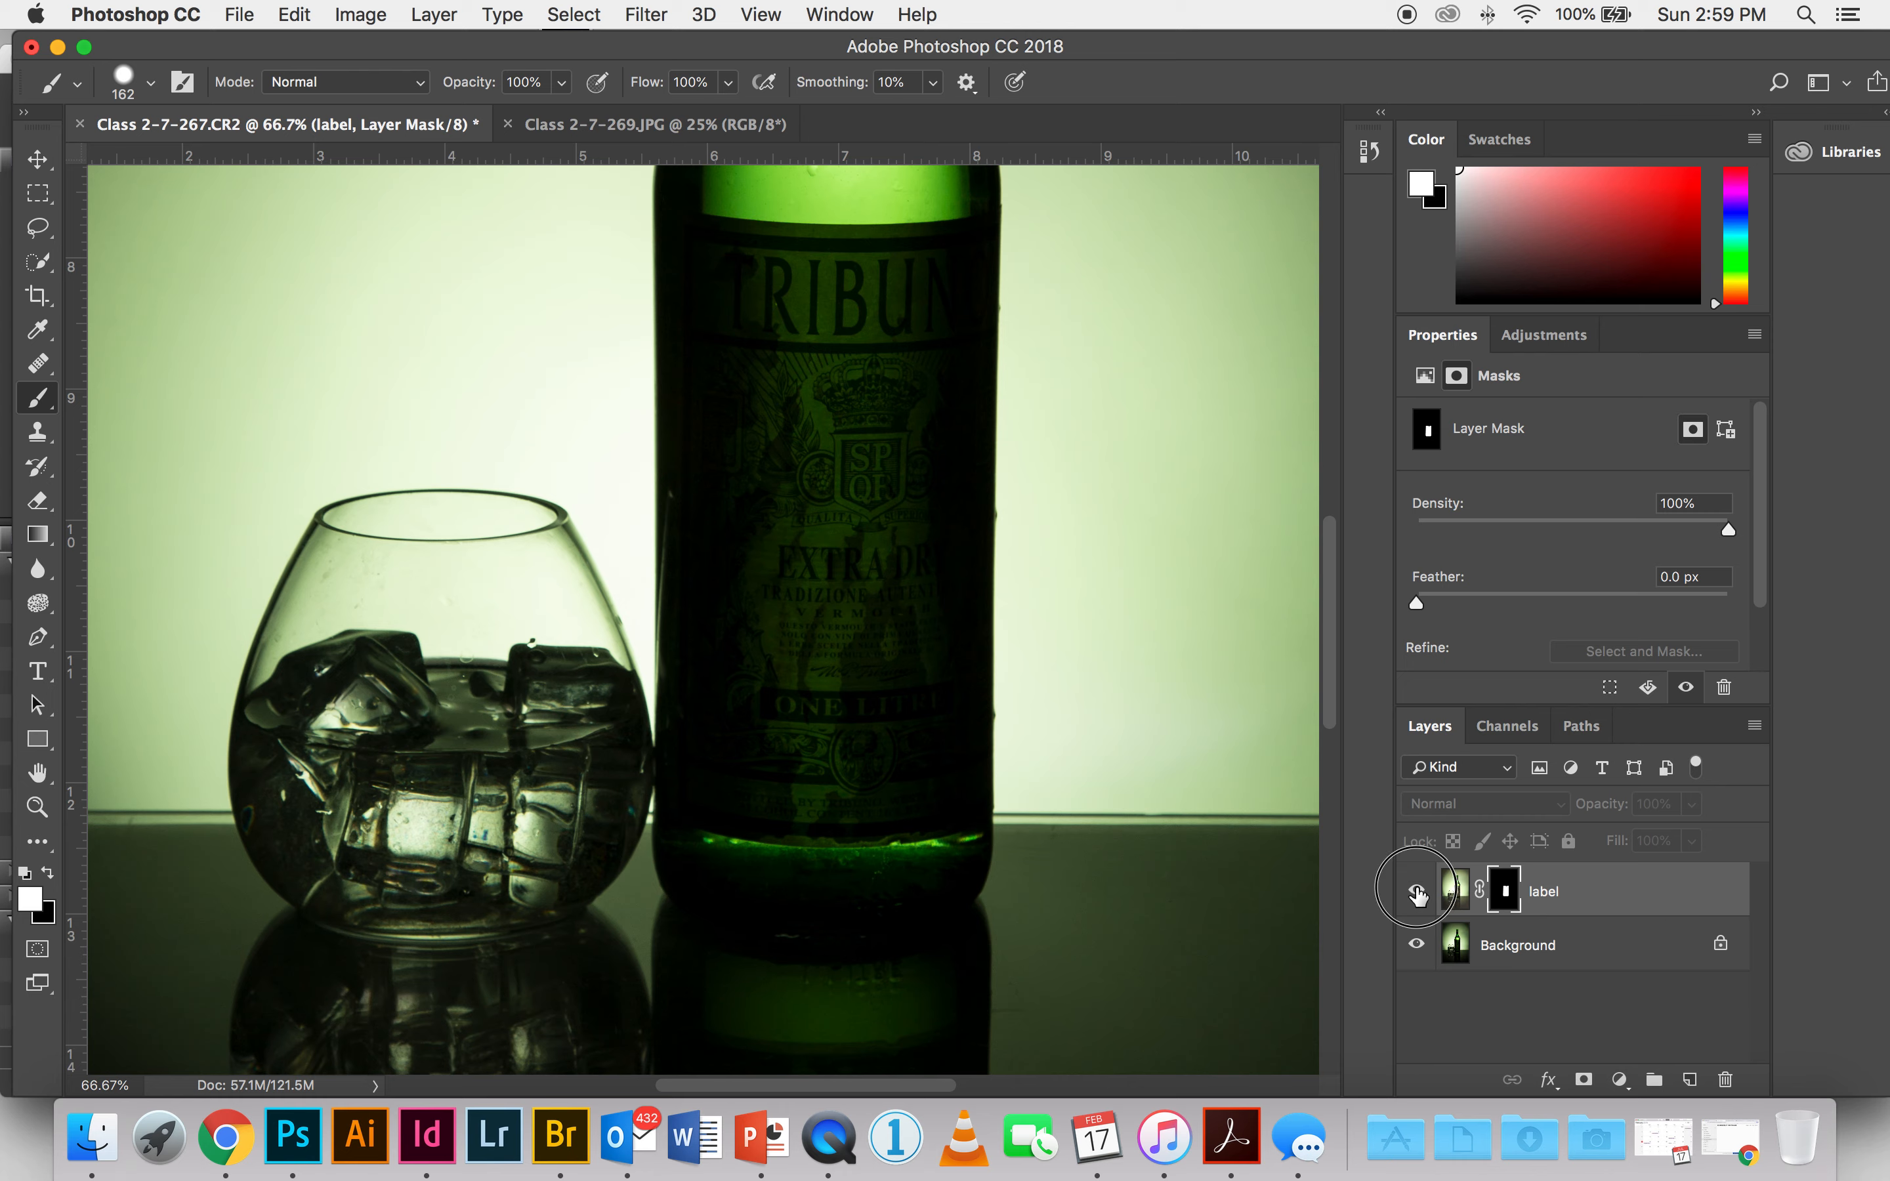
left_click(1416, 891)
left_click(1417, 891)
left_click(1417, 892)
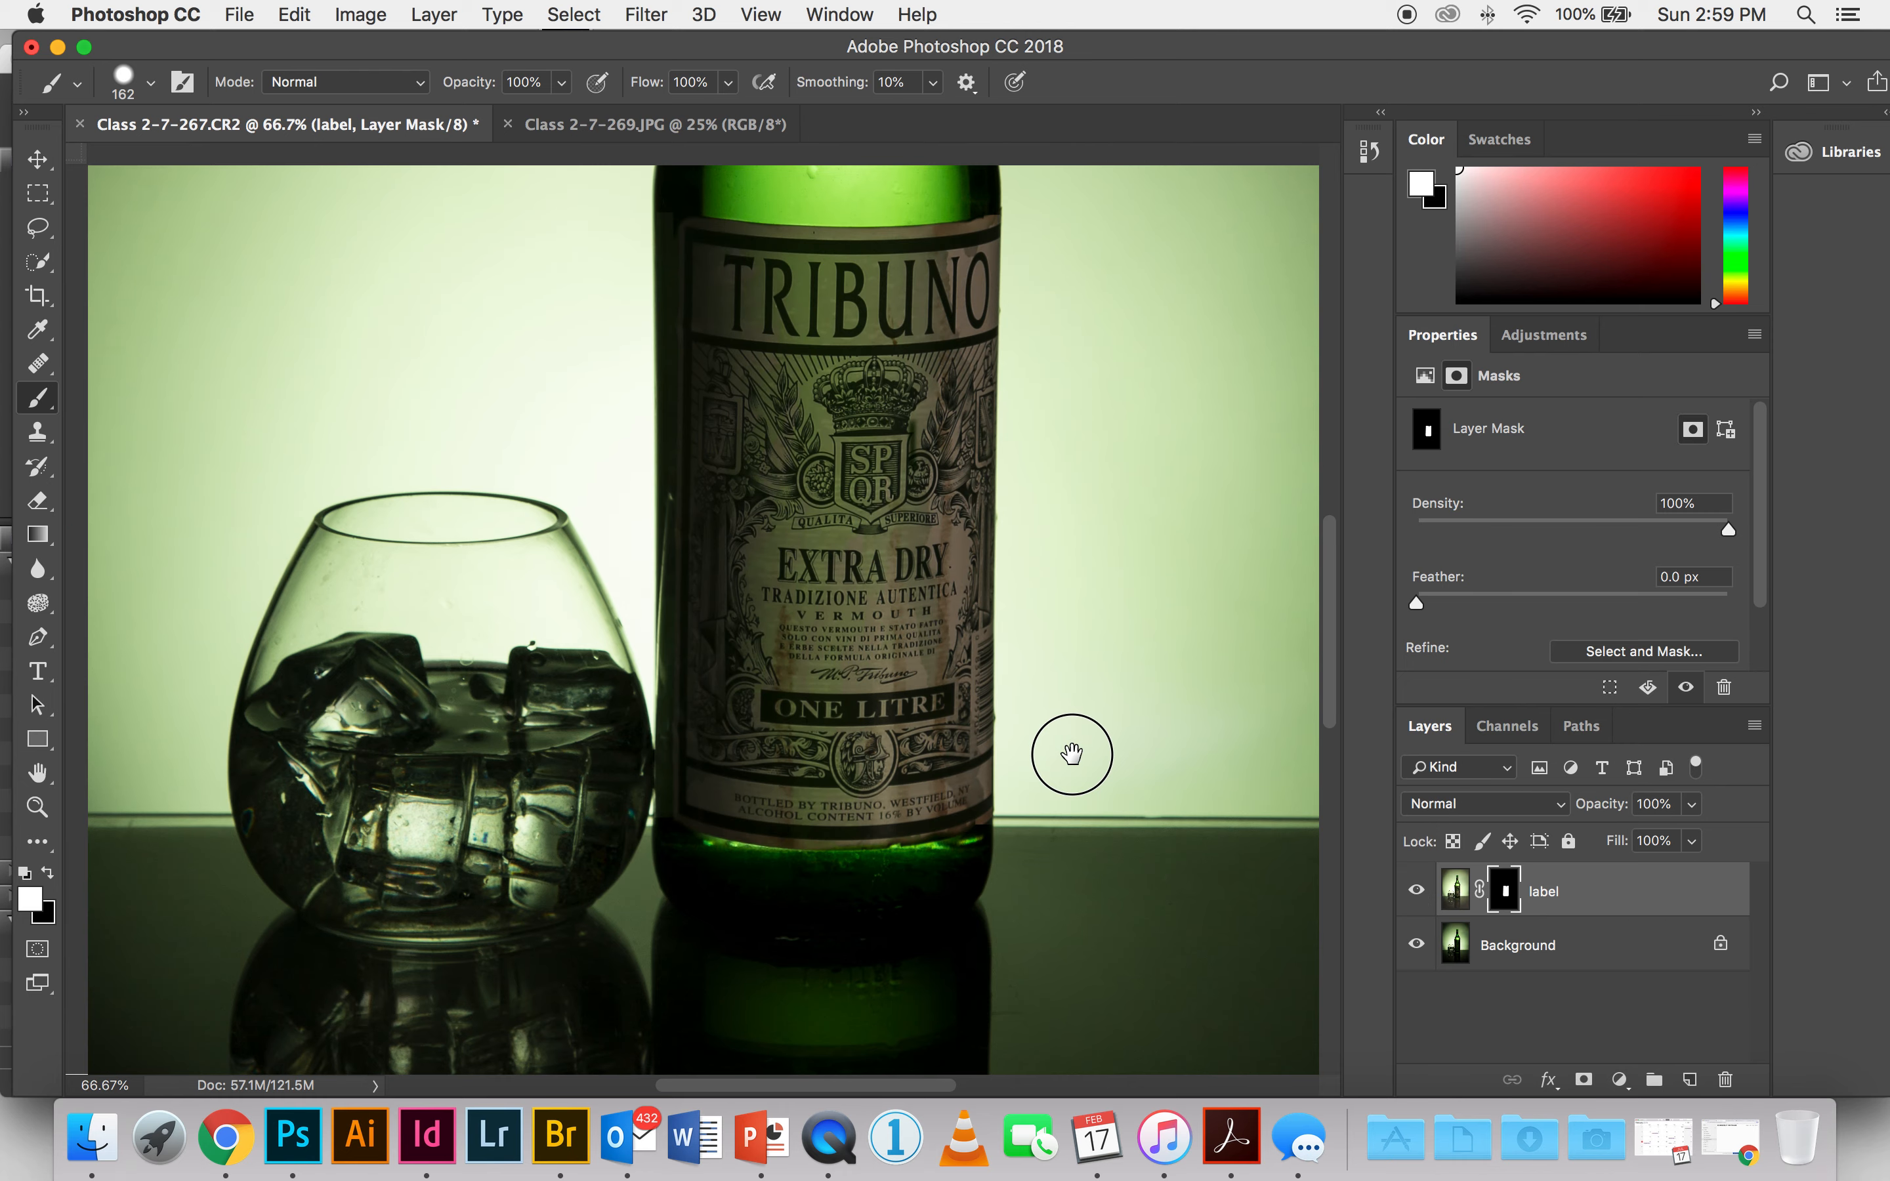
Step: Reveal the EXTRA DRY neck label by painting its centre white on the mask, extending along its band with a 55 px brush
scroll(1071, 751, "up", 10)
mouse_move(843, 703)
left_mouse_down()
mouse_move(867, 707)
mouse_move(838, 697)
left_mouse_up()
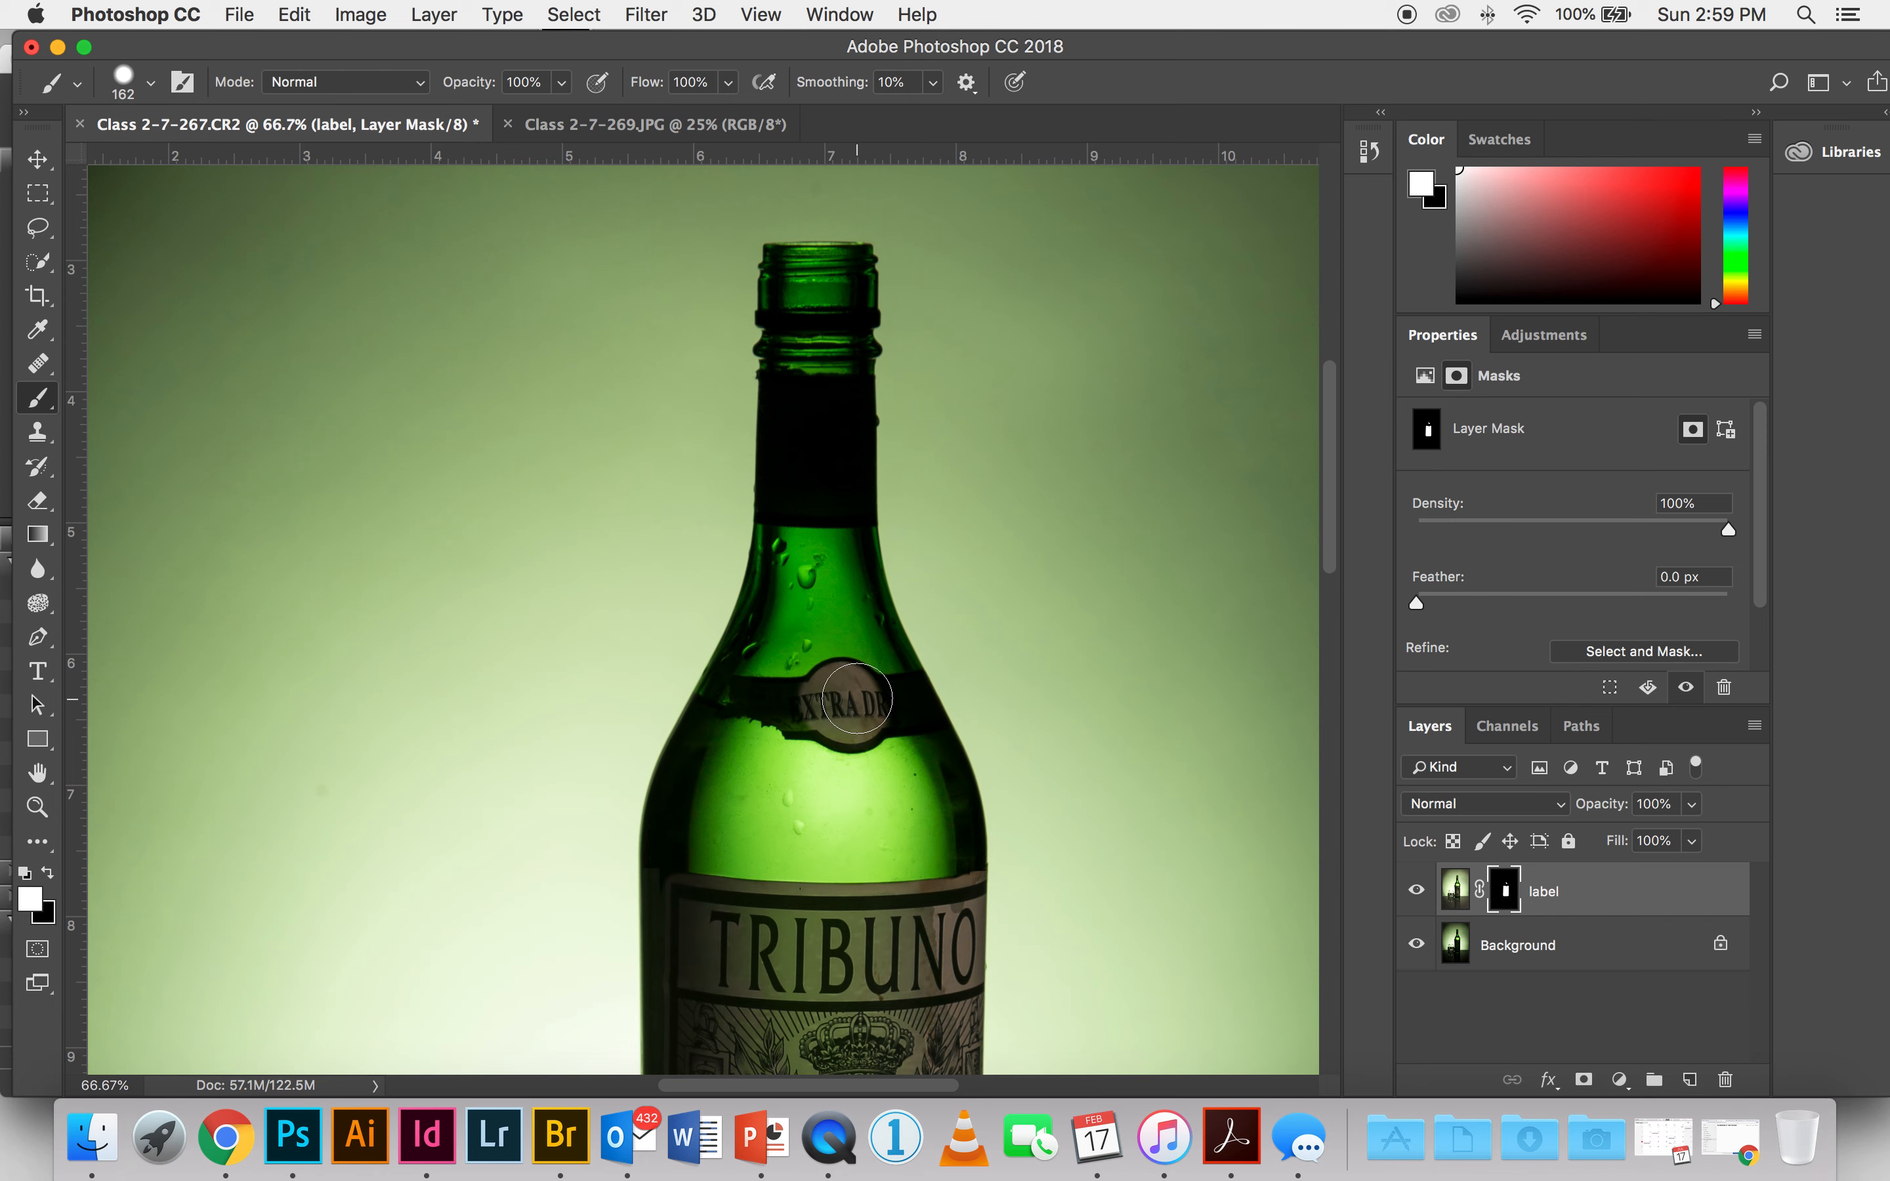
key("super+plus")
key("super+plus")
key("super+plus")
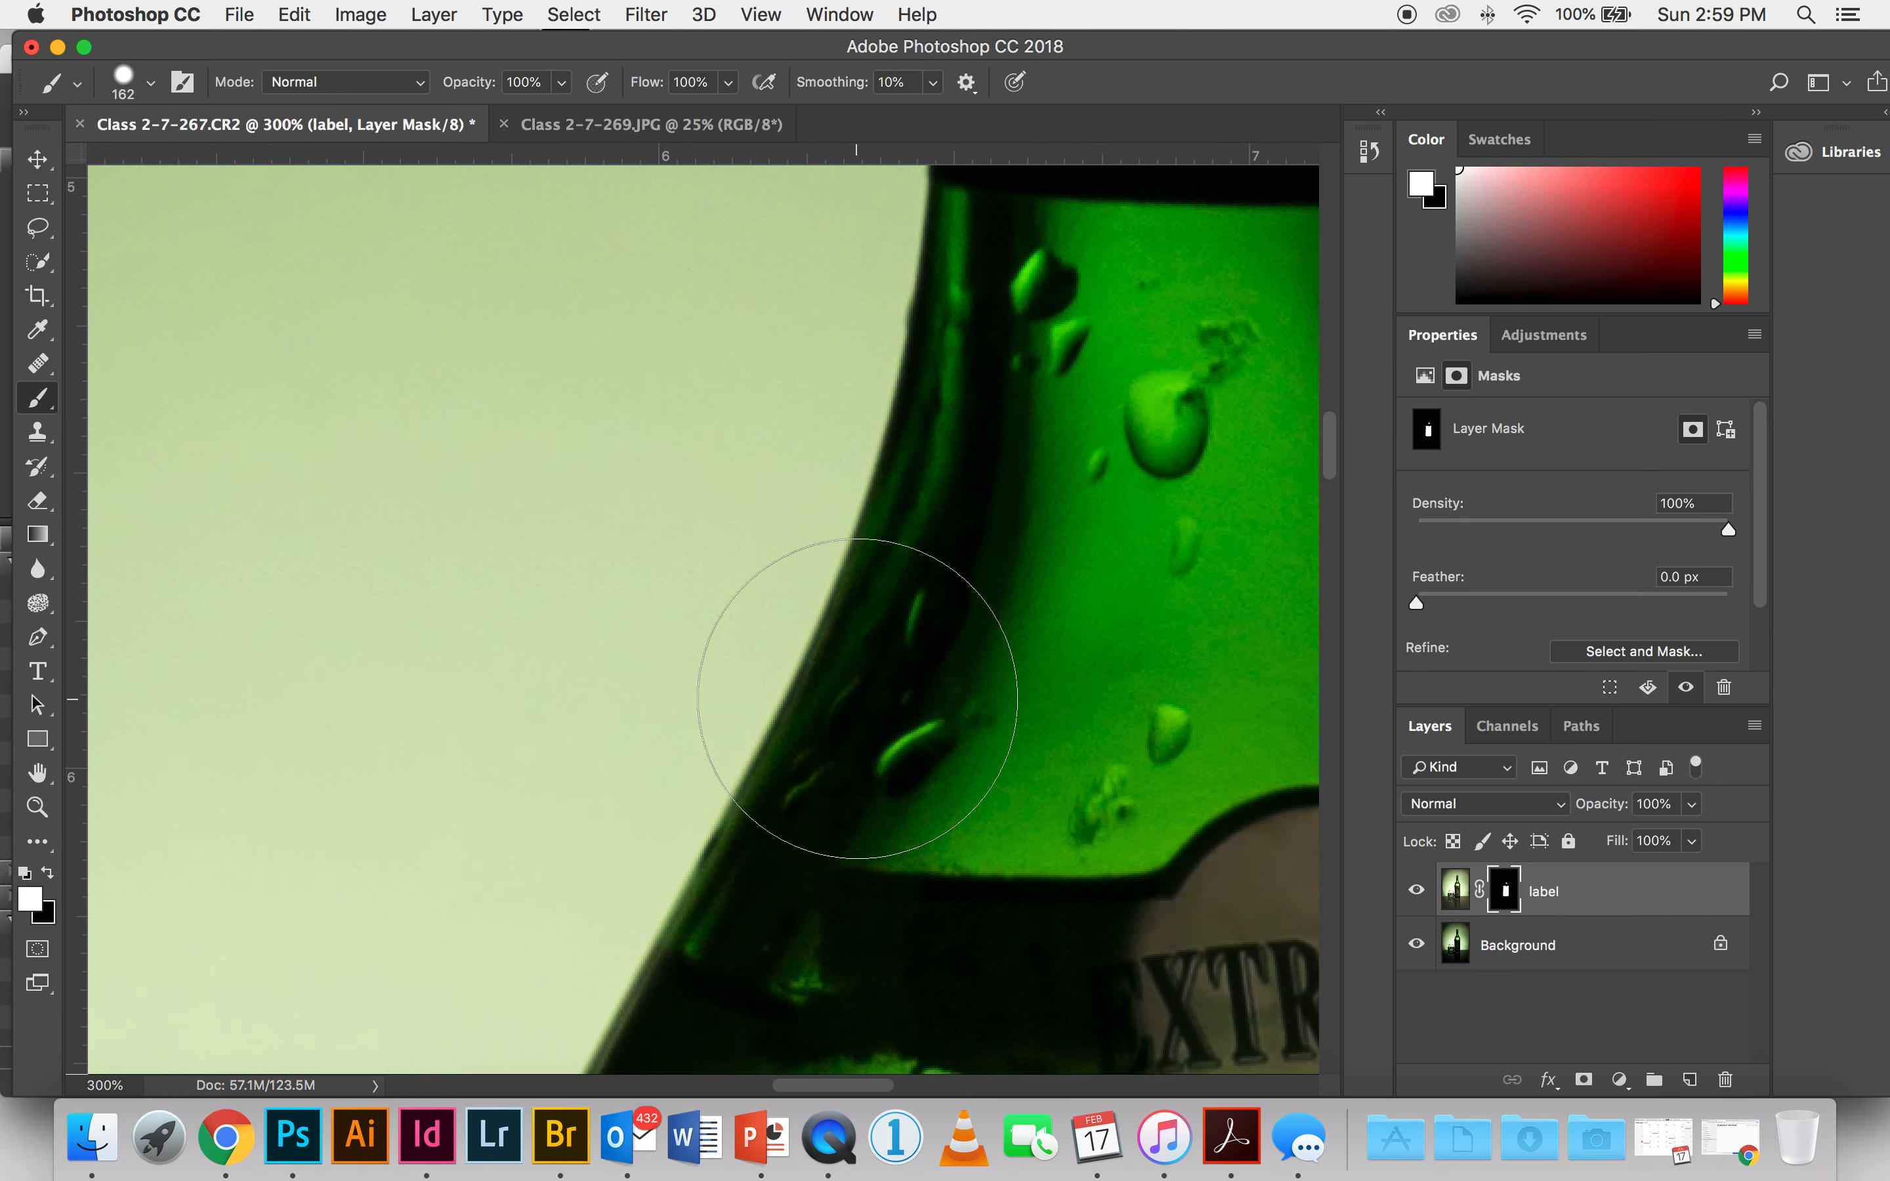
scroll(941, 687, "down", 5)
scroll(940, 687, "right", 5)
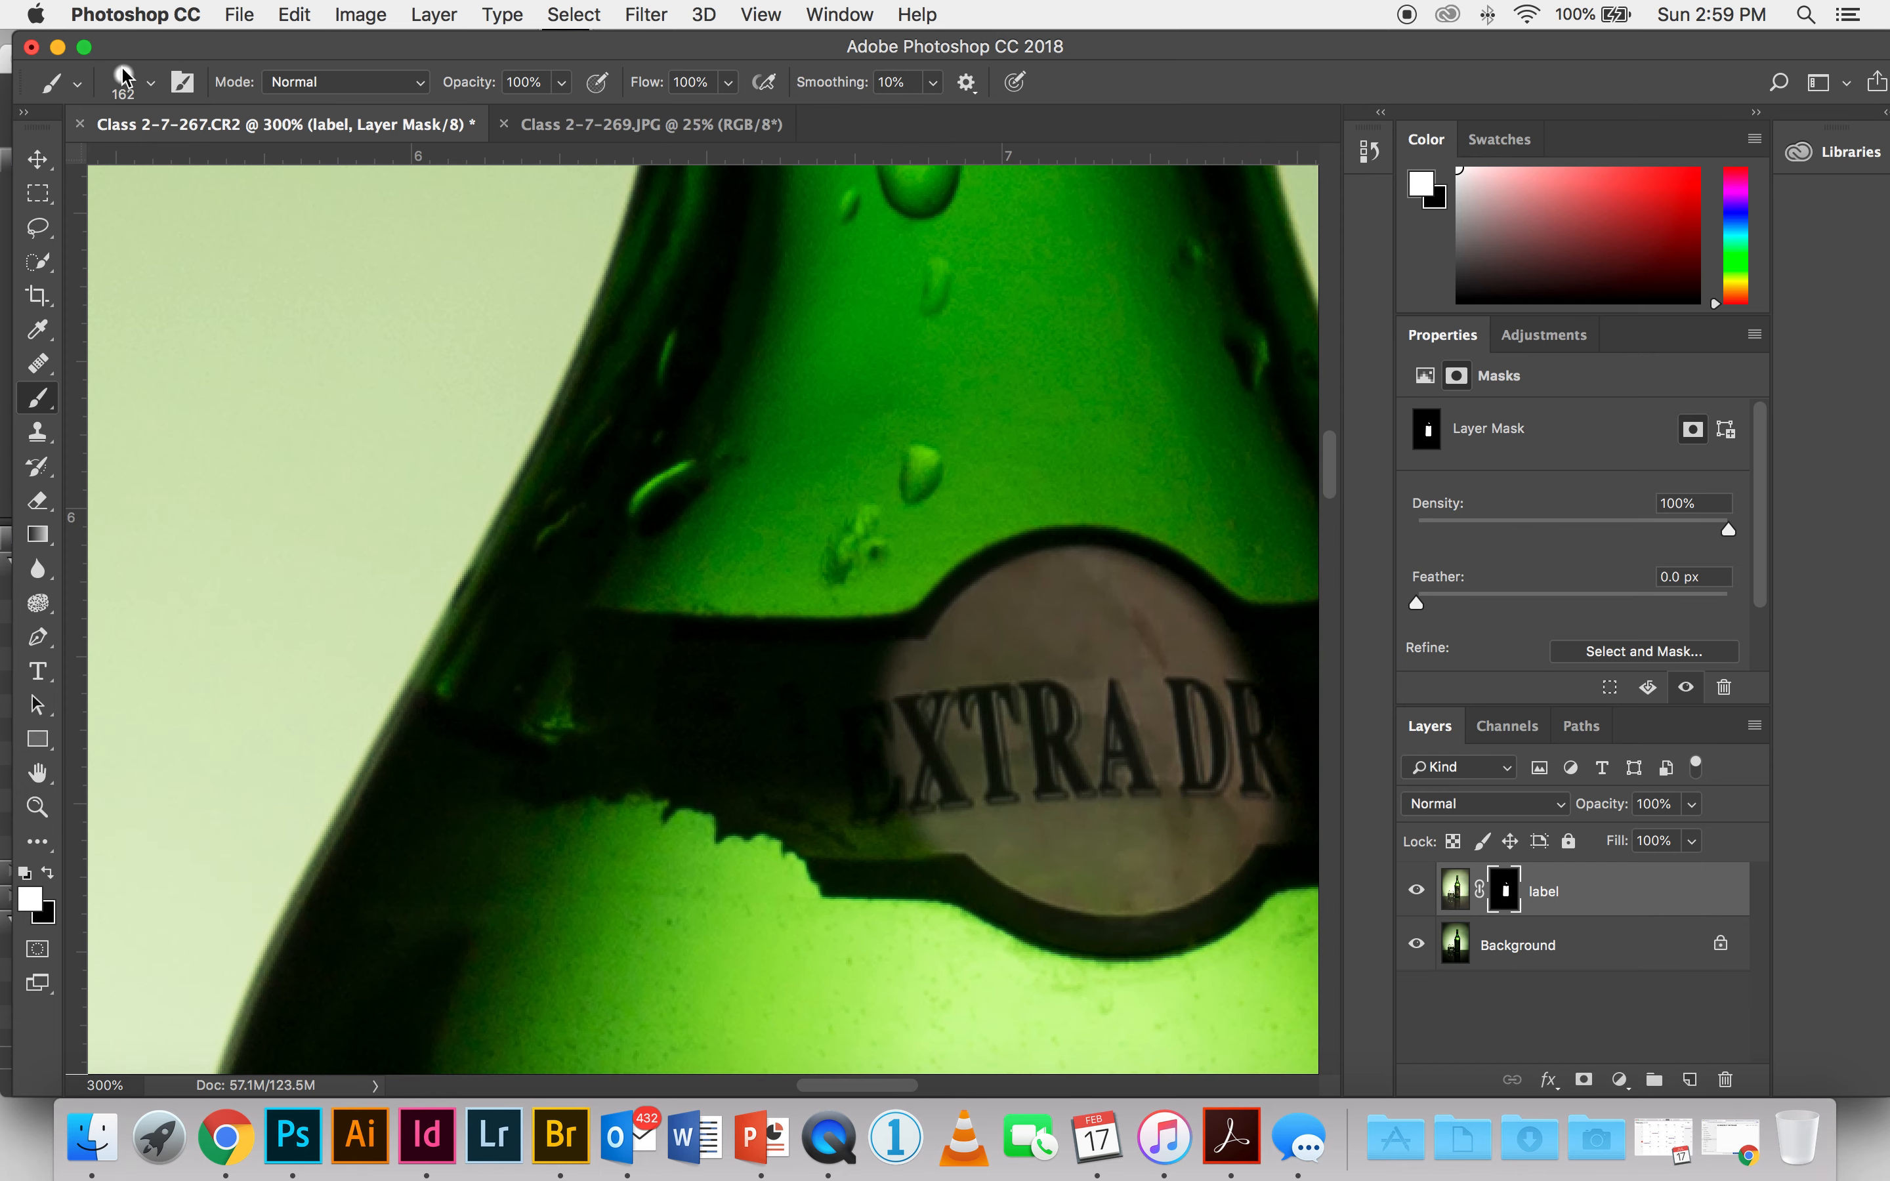
left_click(153, 84)
left_click(205, 159)
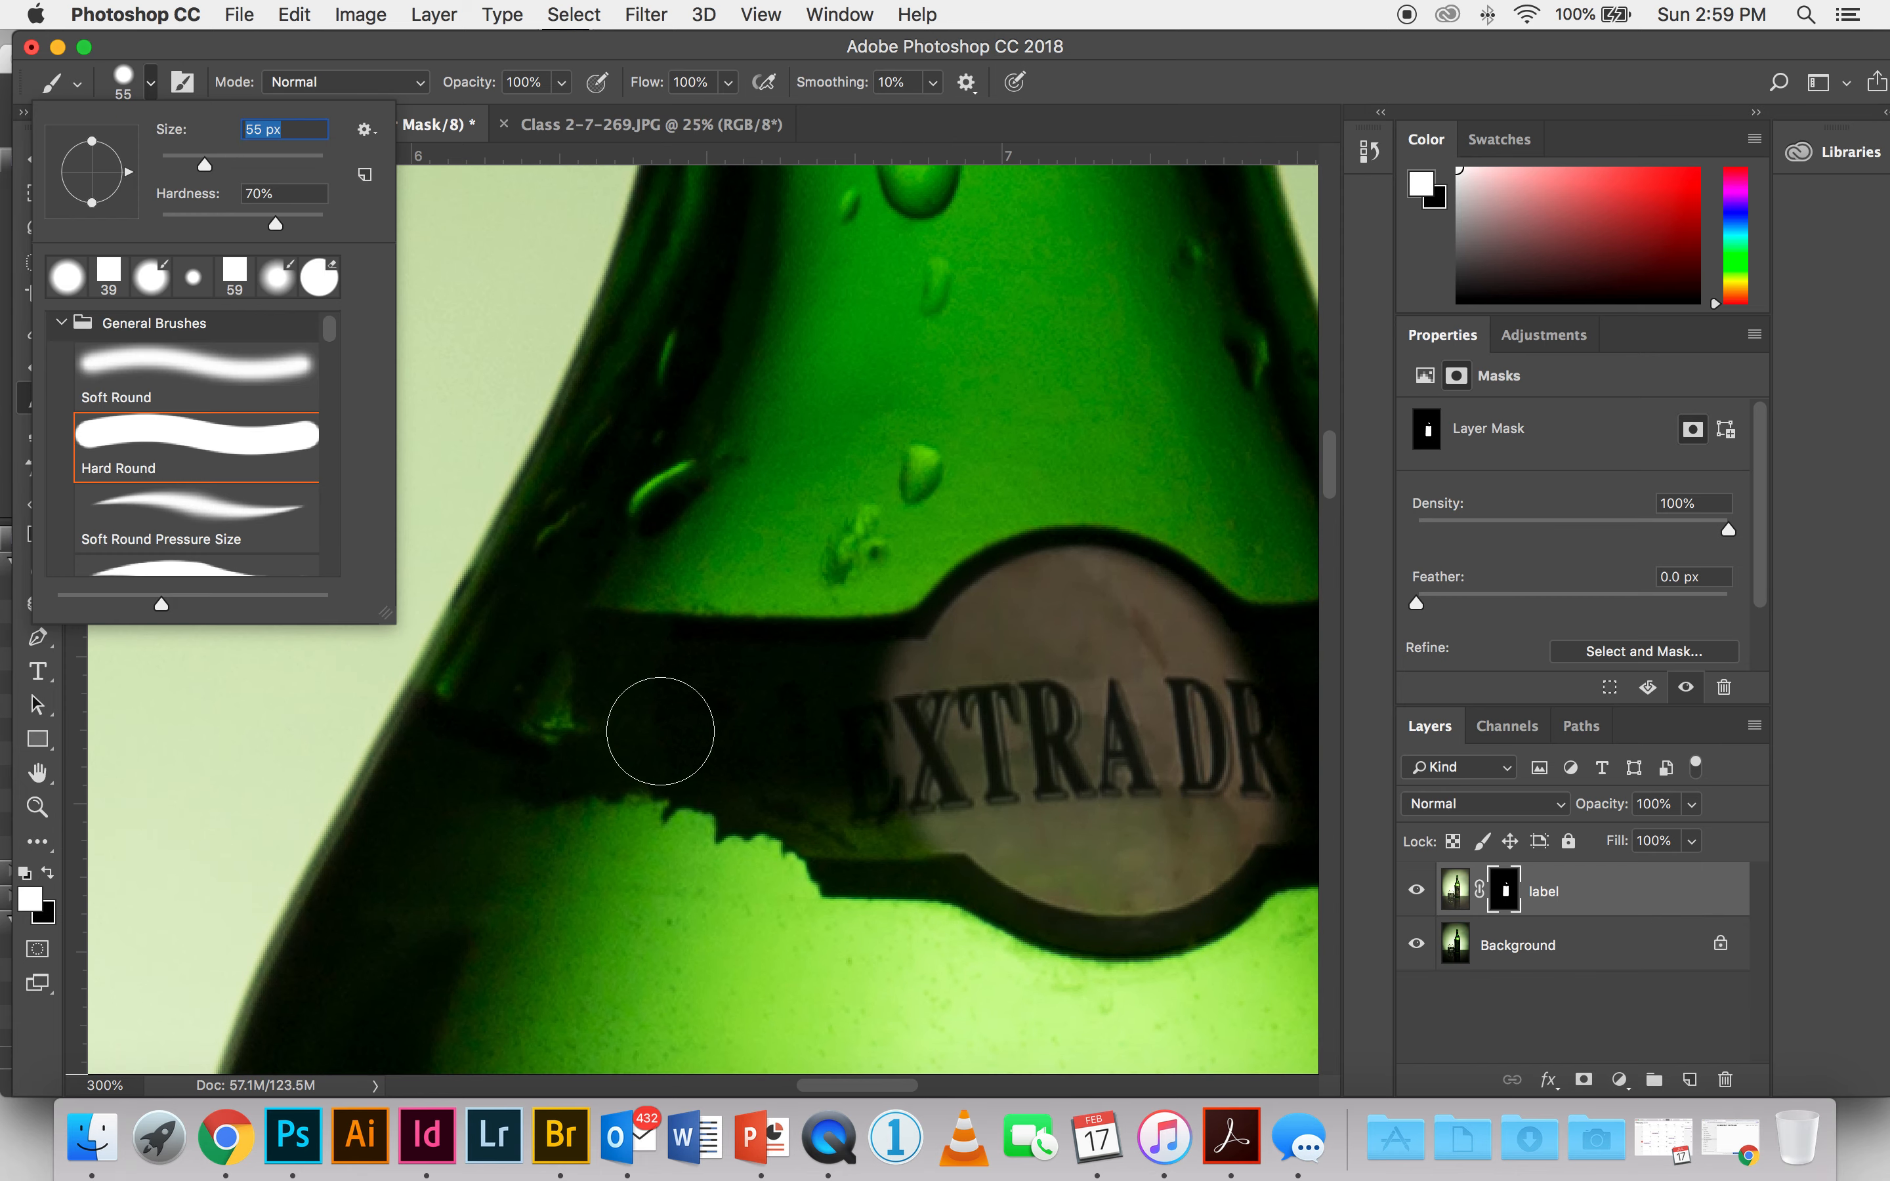
mouse_move(625, 663)
left_mouse_down()
mouse_move(709, 675)
mouse_move(919, 633)
mouse_move(691, 693)
mouse_move(664, 722)
mouse_move(789, 762)
mouse_move(805, 742)
mouse_move(749, 774)
left_mouse_up()
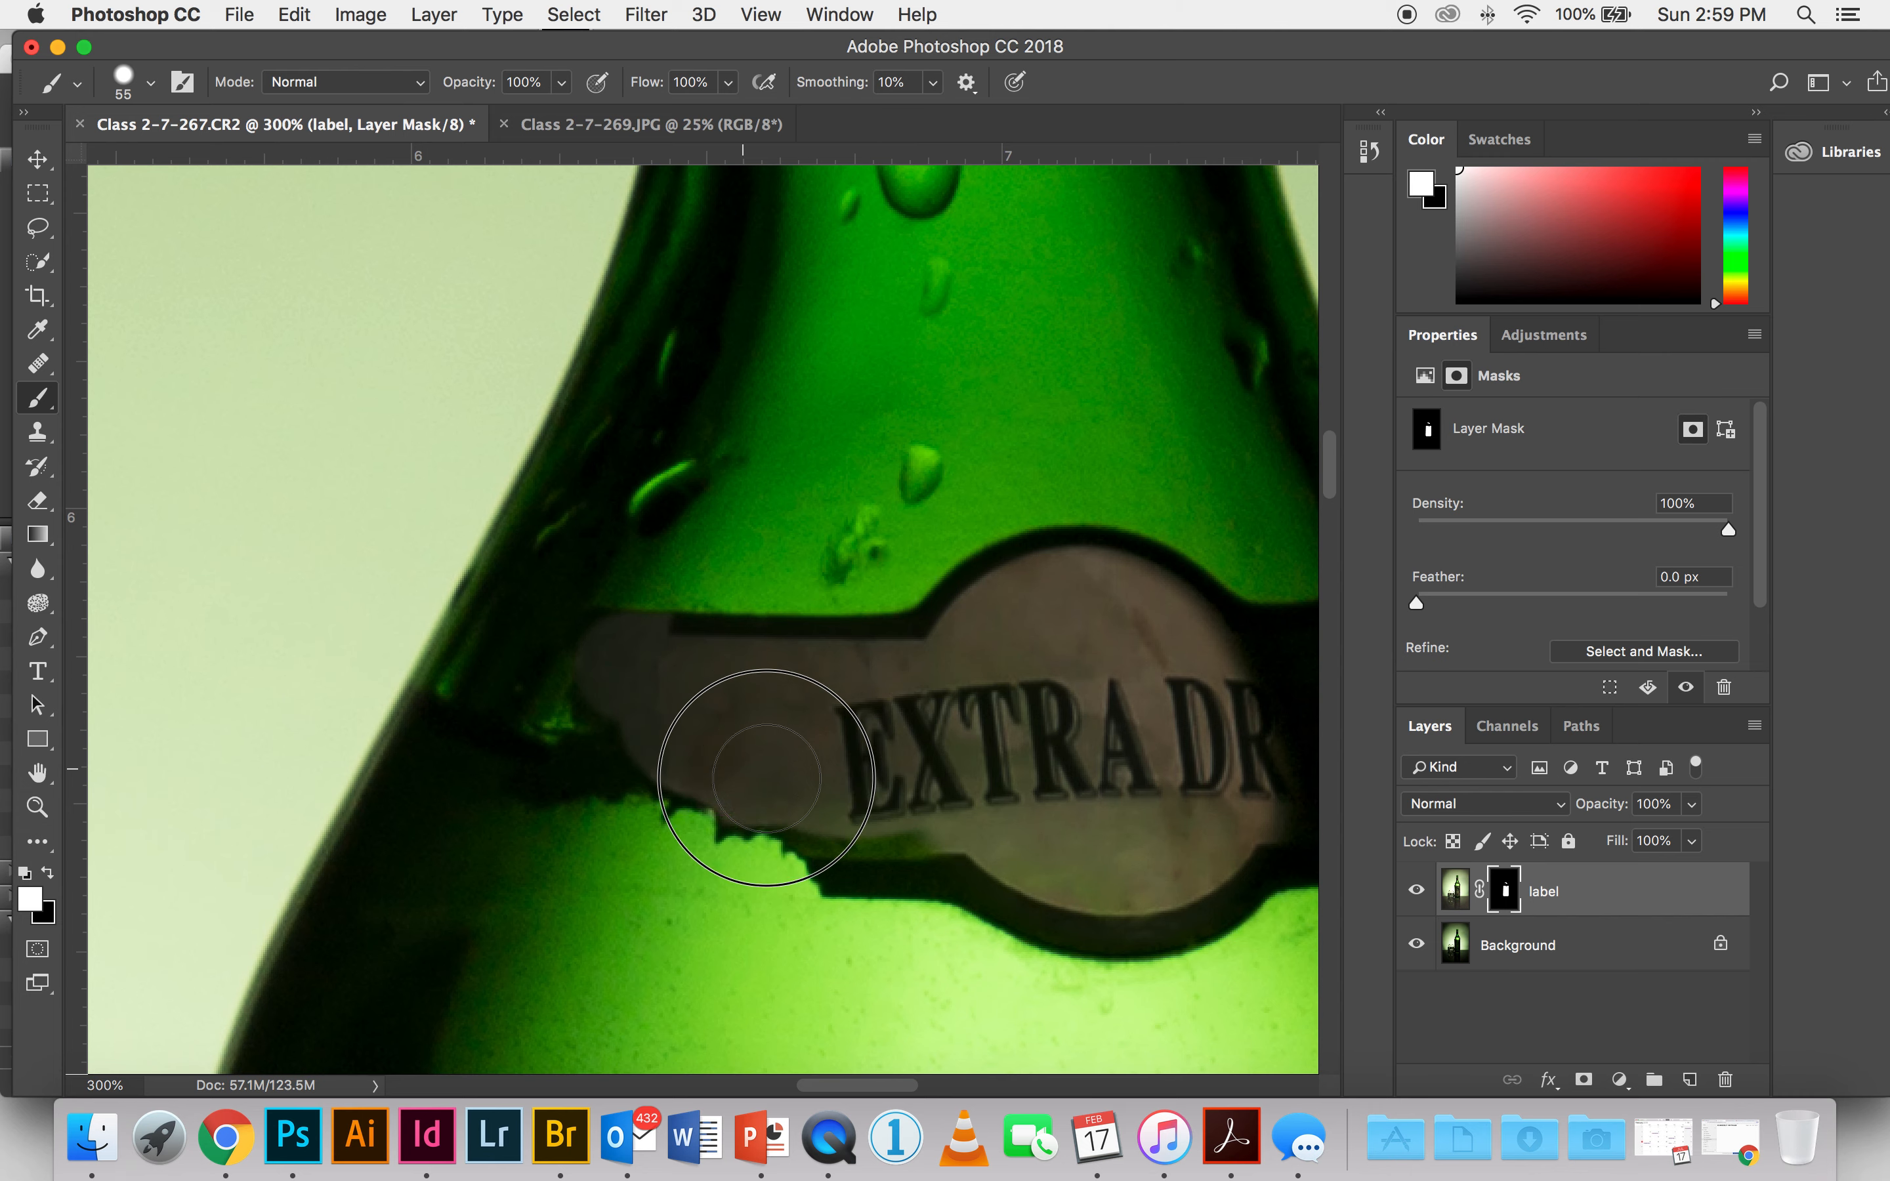
left_click_drag(978, 801, 546, 802)
mouse_move(641, 633)
left_mouse_down()
mouse_move(894, 674)
mouse_move(922, 802)
mouse_move(900, 825)
mouse_move(730, 824)
mouse_move(690, 800)
mouse_move(698, 756)
mouse_move(864, 743)
left_mouse_up()
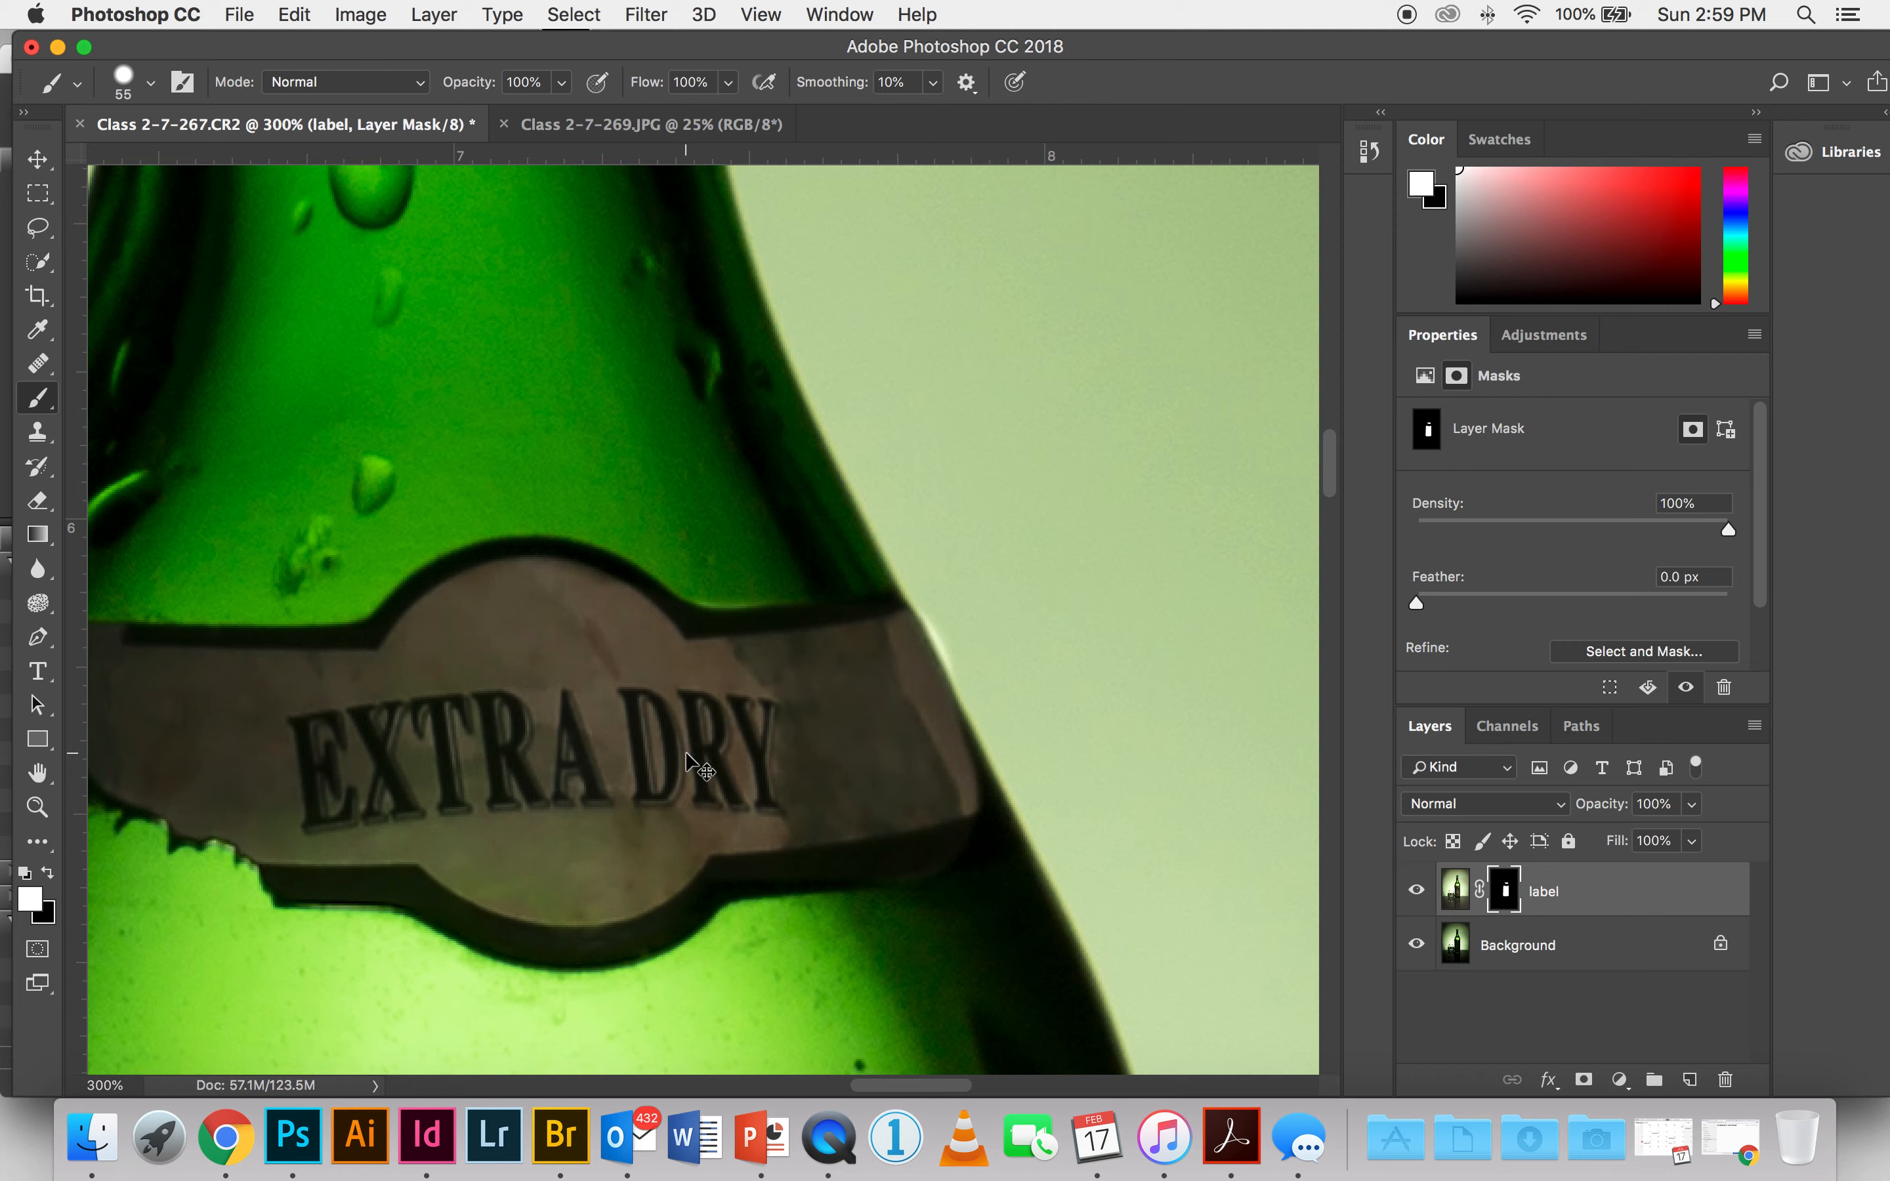
Step: Compare the whole image with and without the label layer, and examine the main label's masked edges close up
key("super+0")
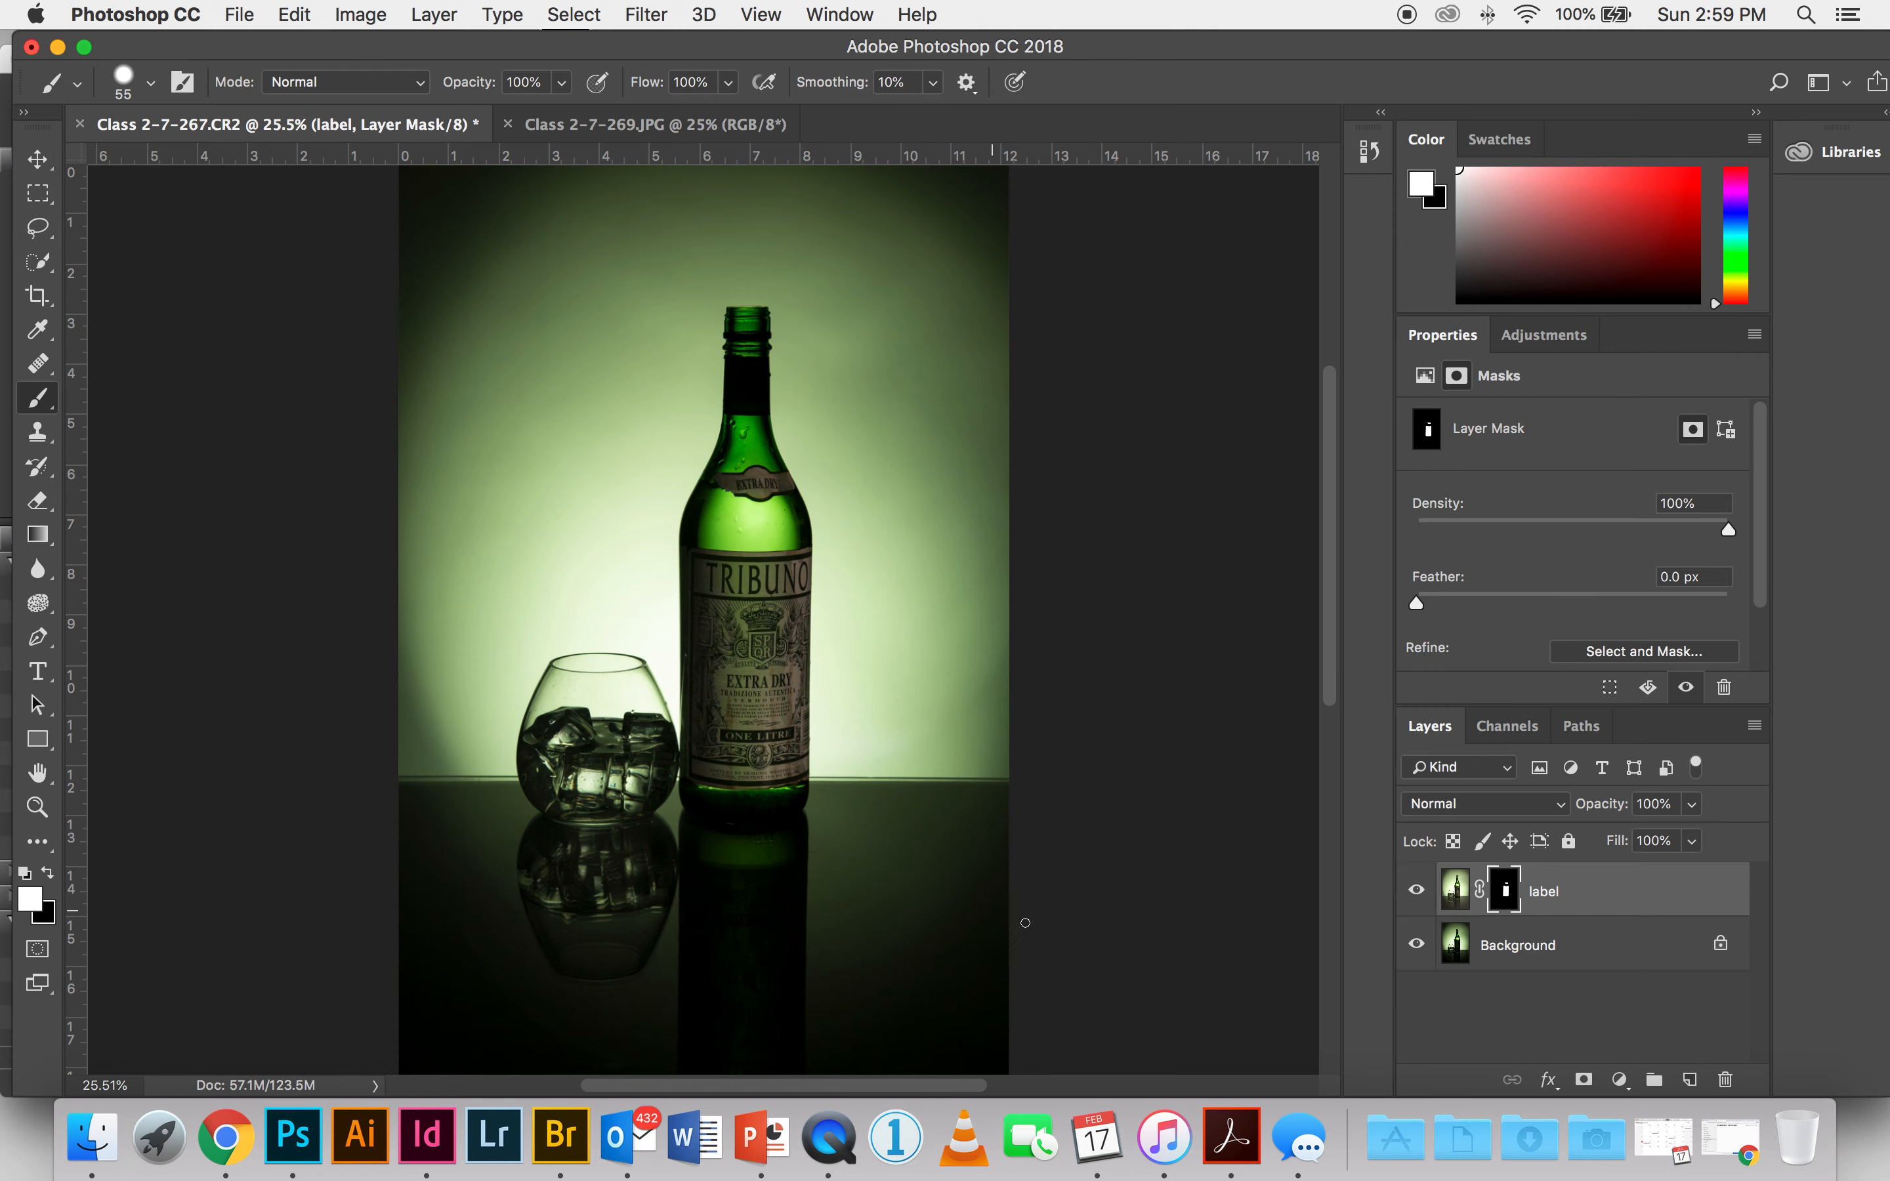
left_click(1417, 890)
left_click(1416, 891)
key("super+equal")
key("super+equal")
key("super+equal")
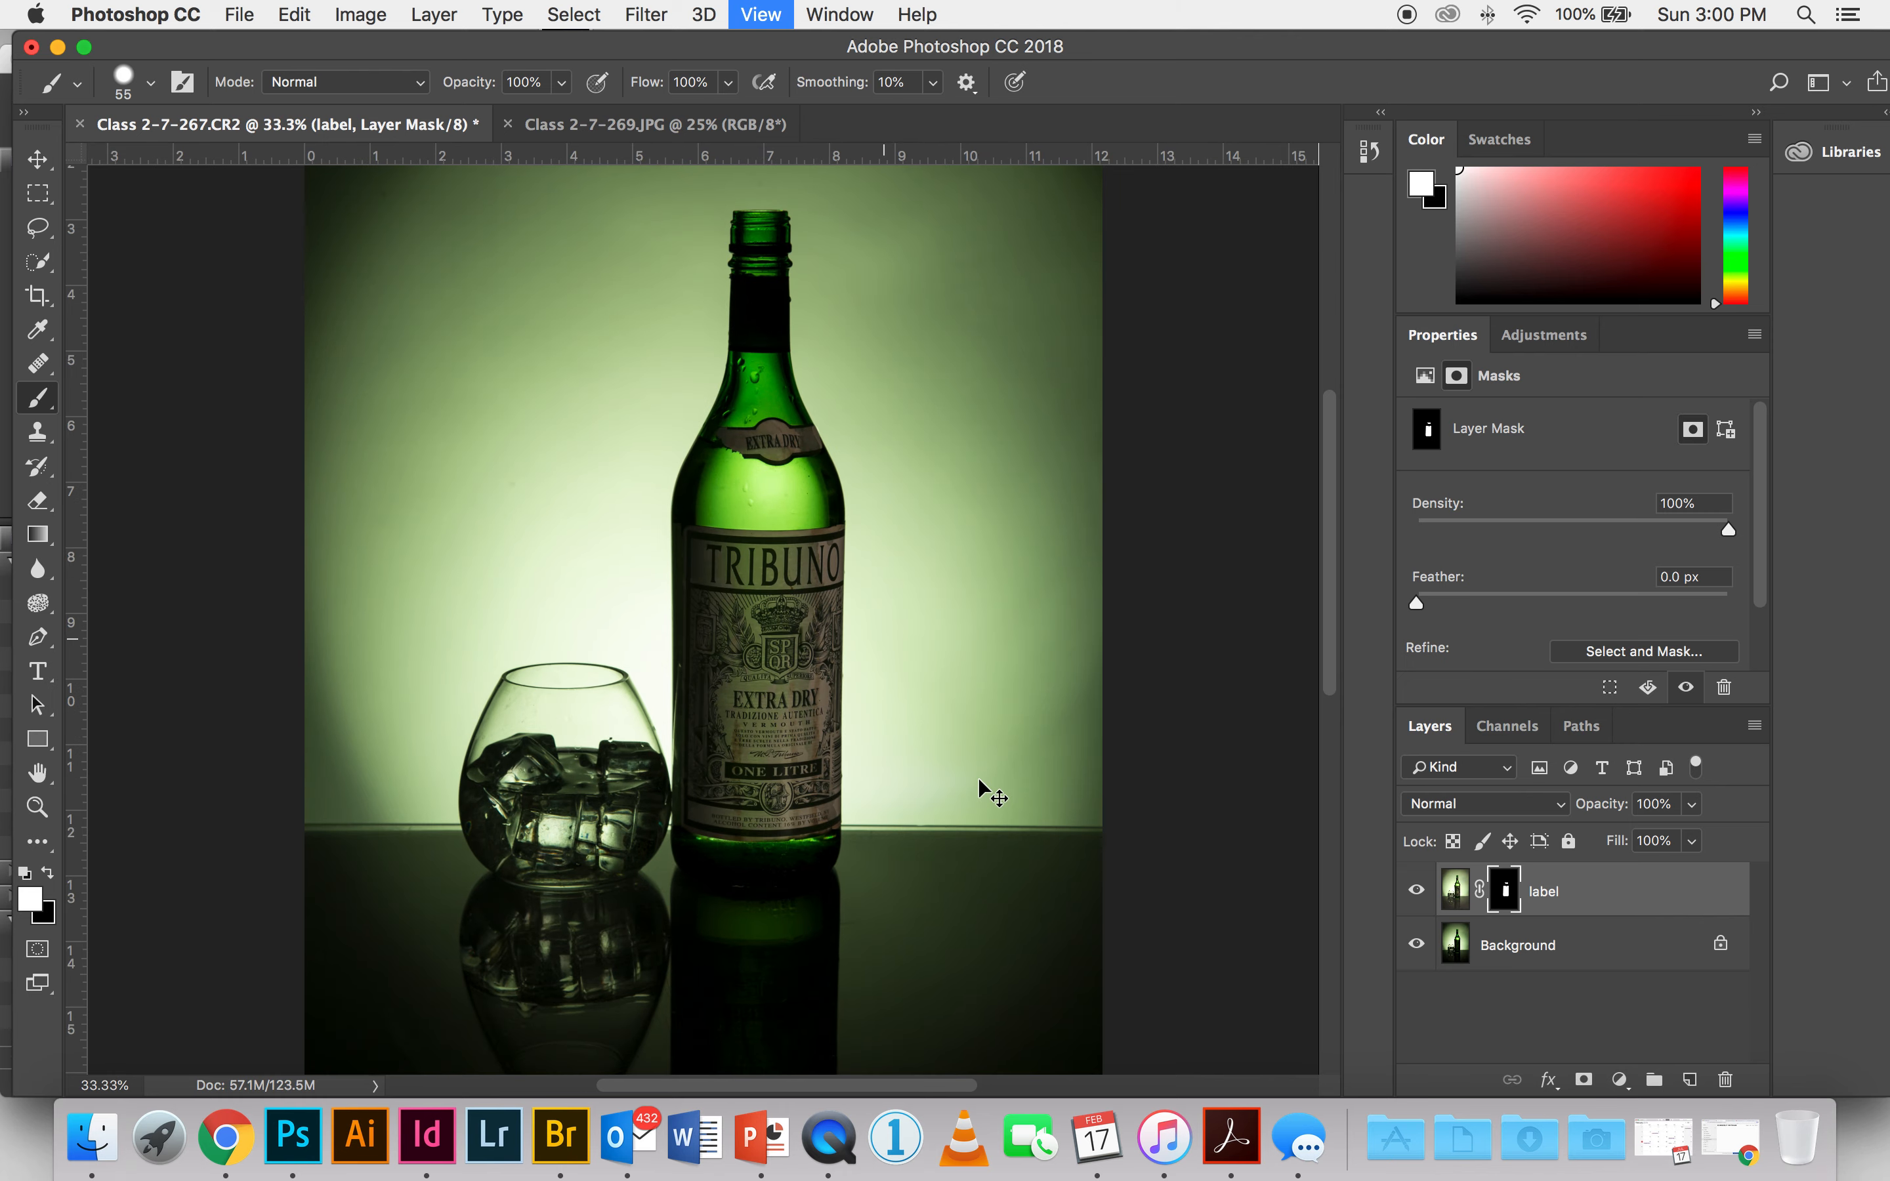
key("super+equal")
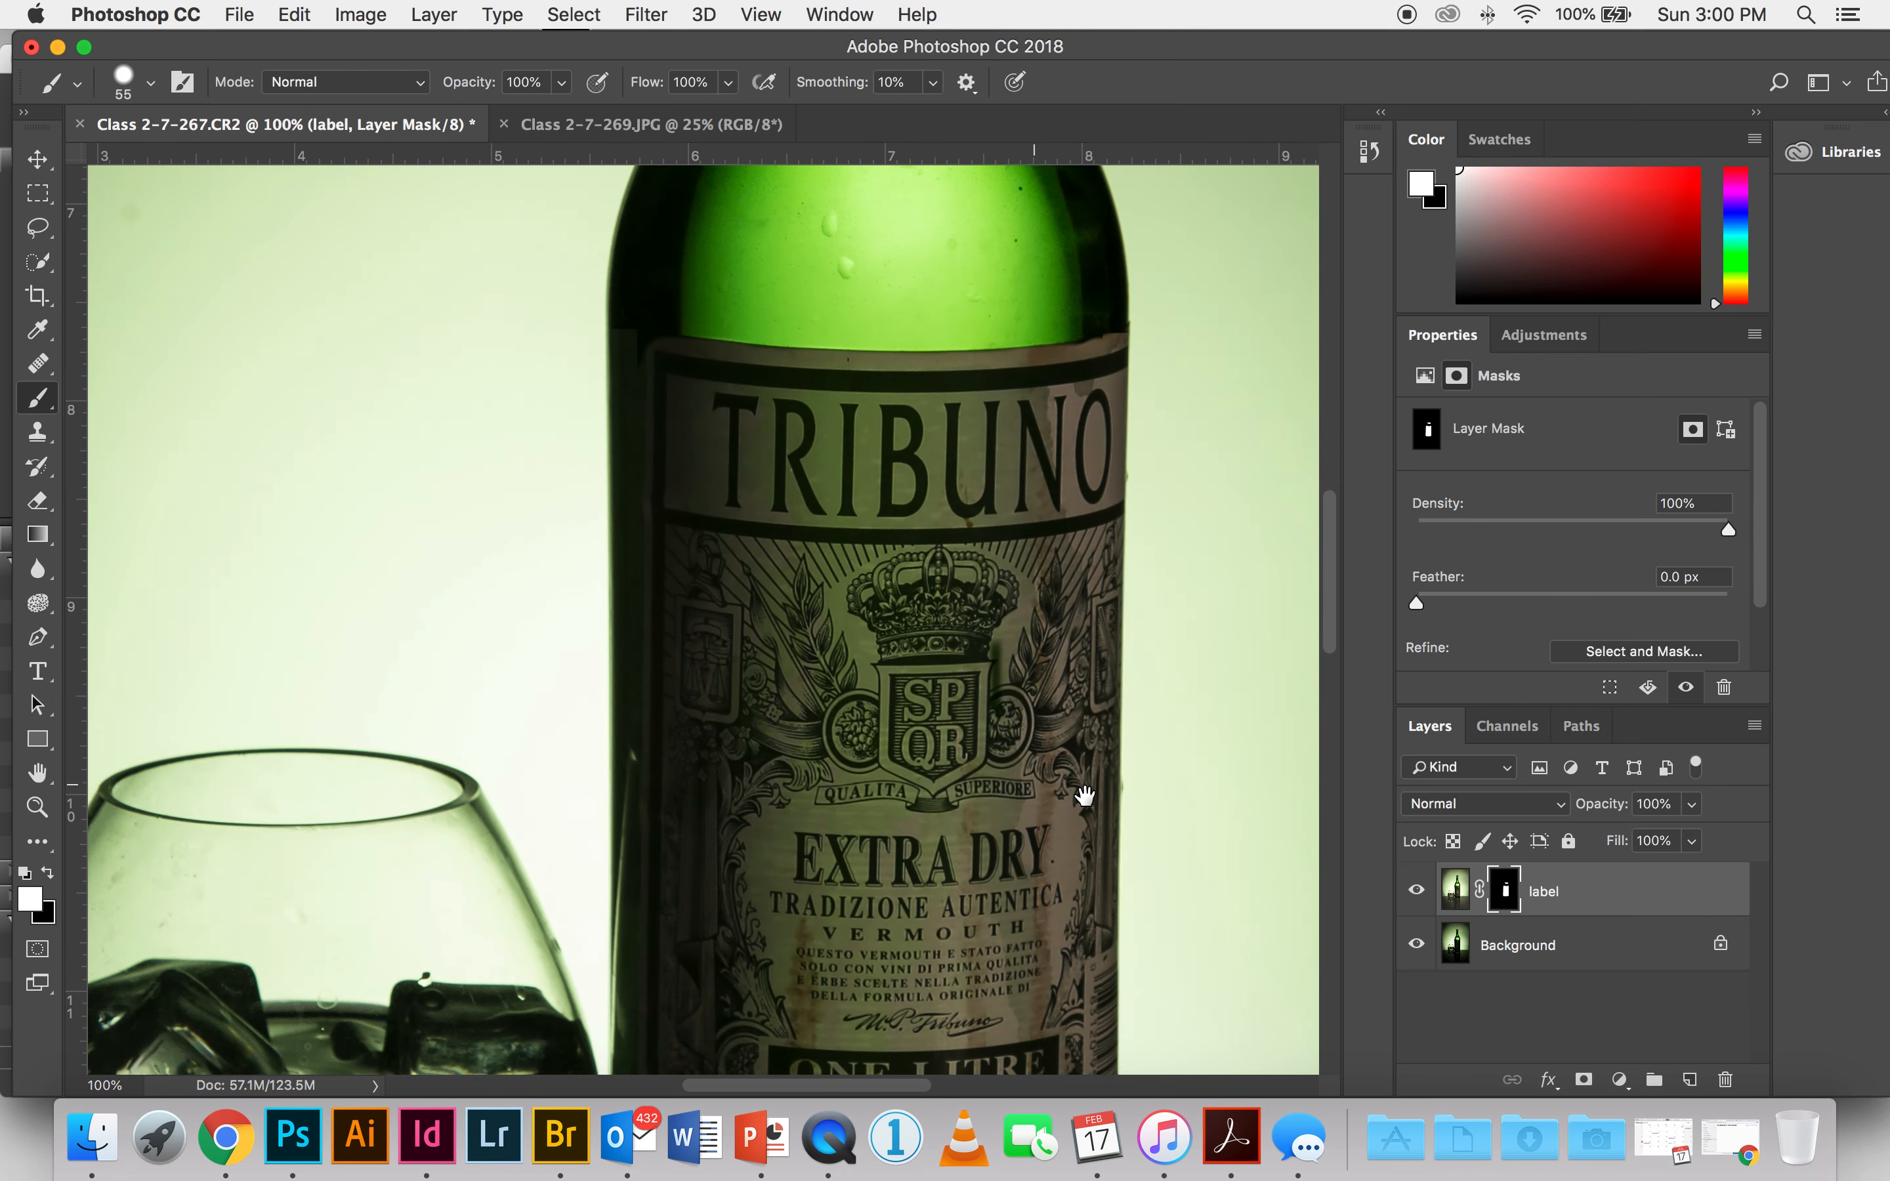
Step: Compare the lower part of the main label with and without the label layer
scroll(1084, 575, "down", 3)
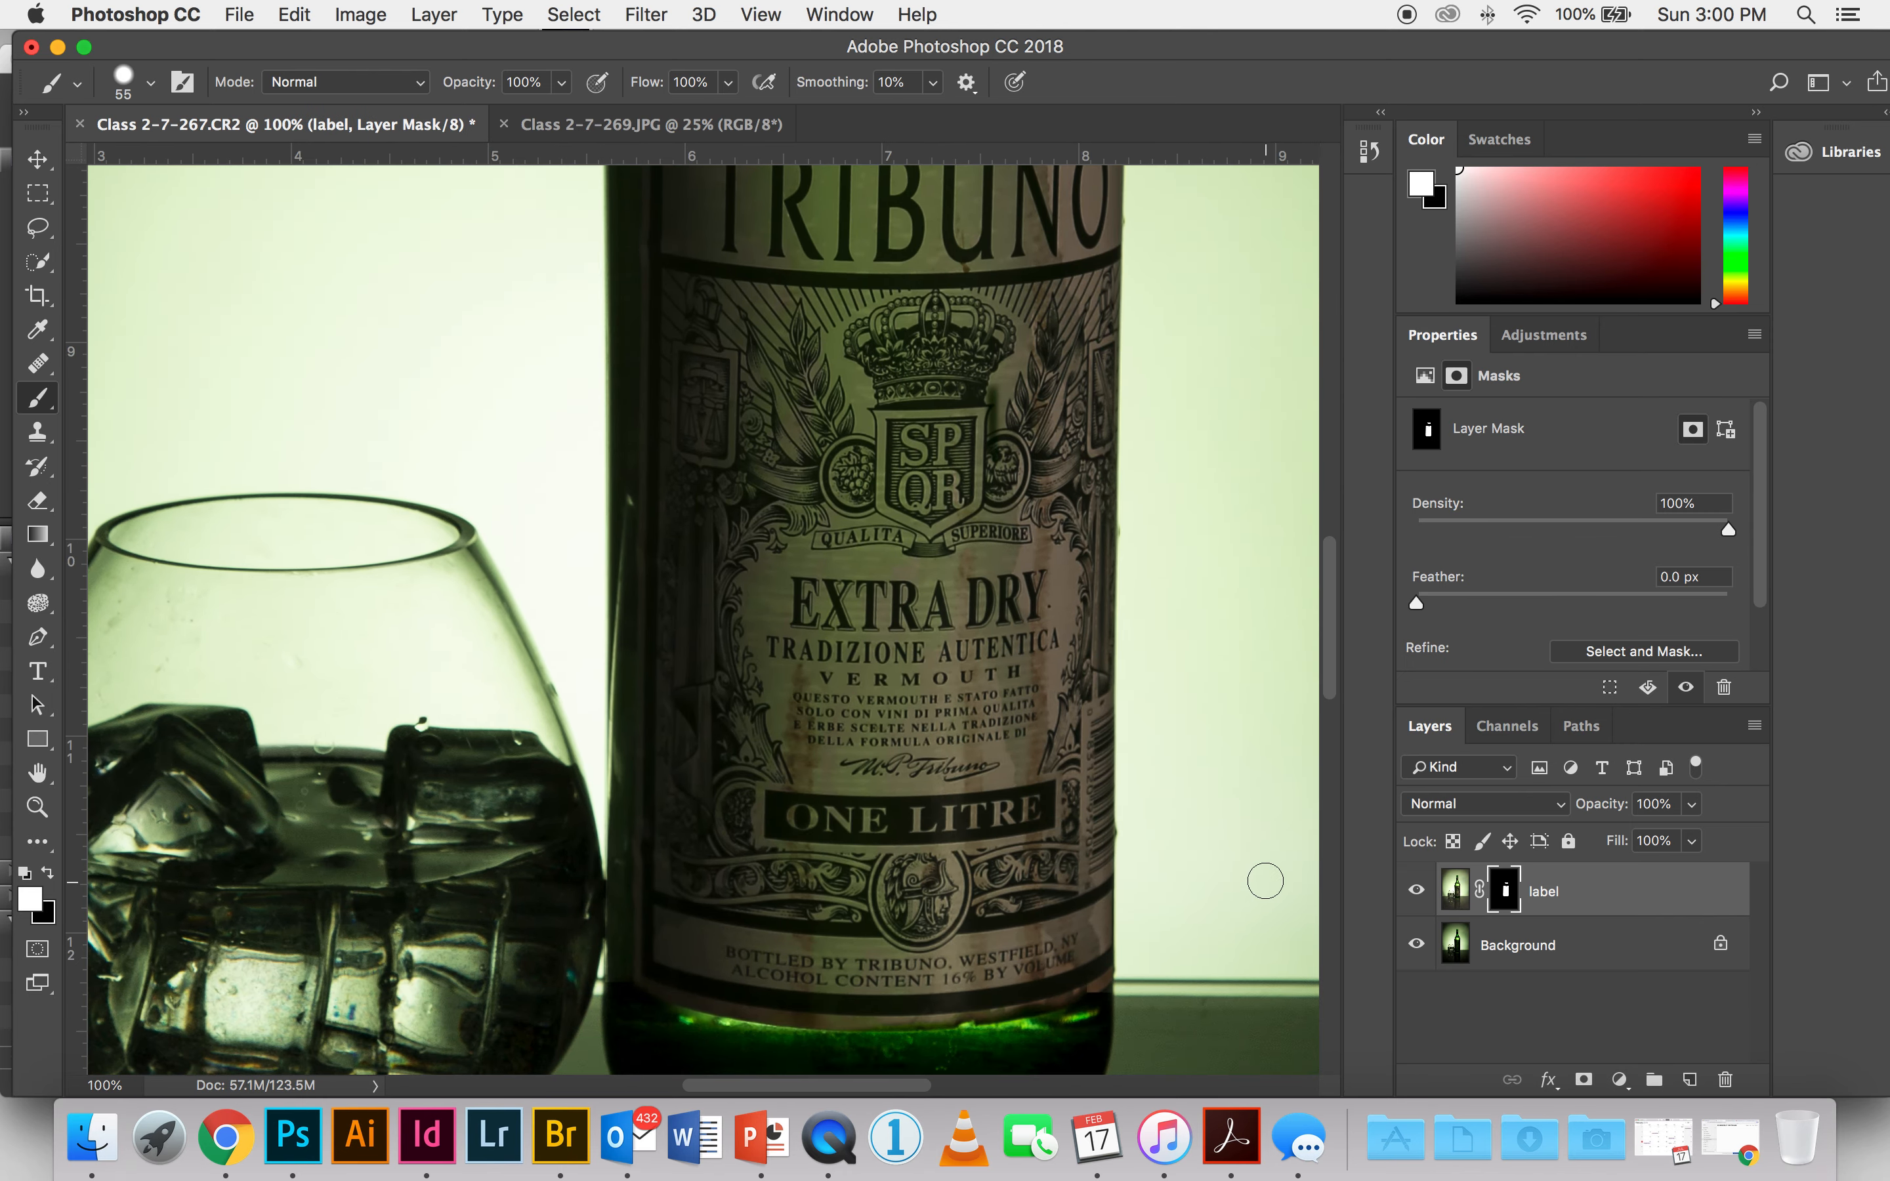
left_click(1415, 891)
left_click(1415, 890)
Step: Add a new empty layer directly above the Background and name it "retouch"
left_click_drag(1042, 821, 743, 632)
mouse_move(929, 695)
left_mouse_down()
mouse_move(645, 697)
mouse_move(625, 607)
left_mouse_up()
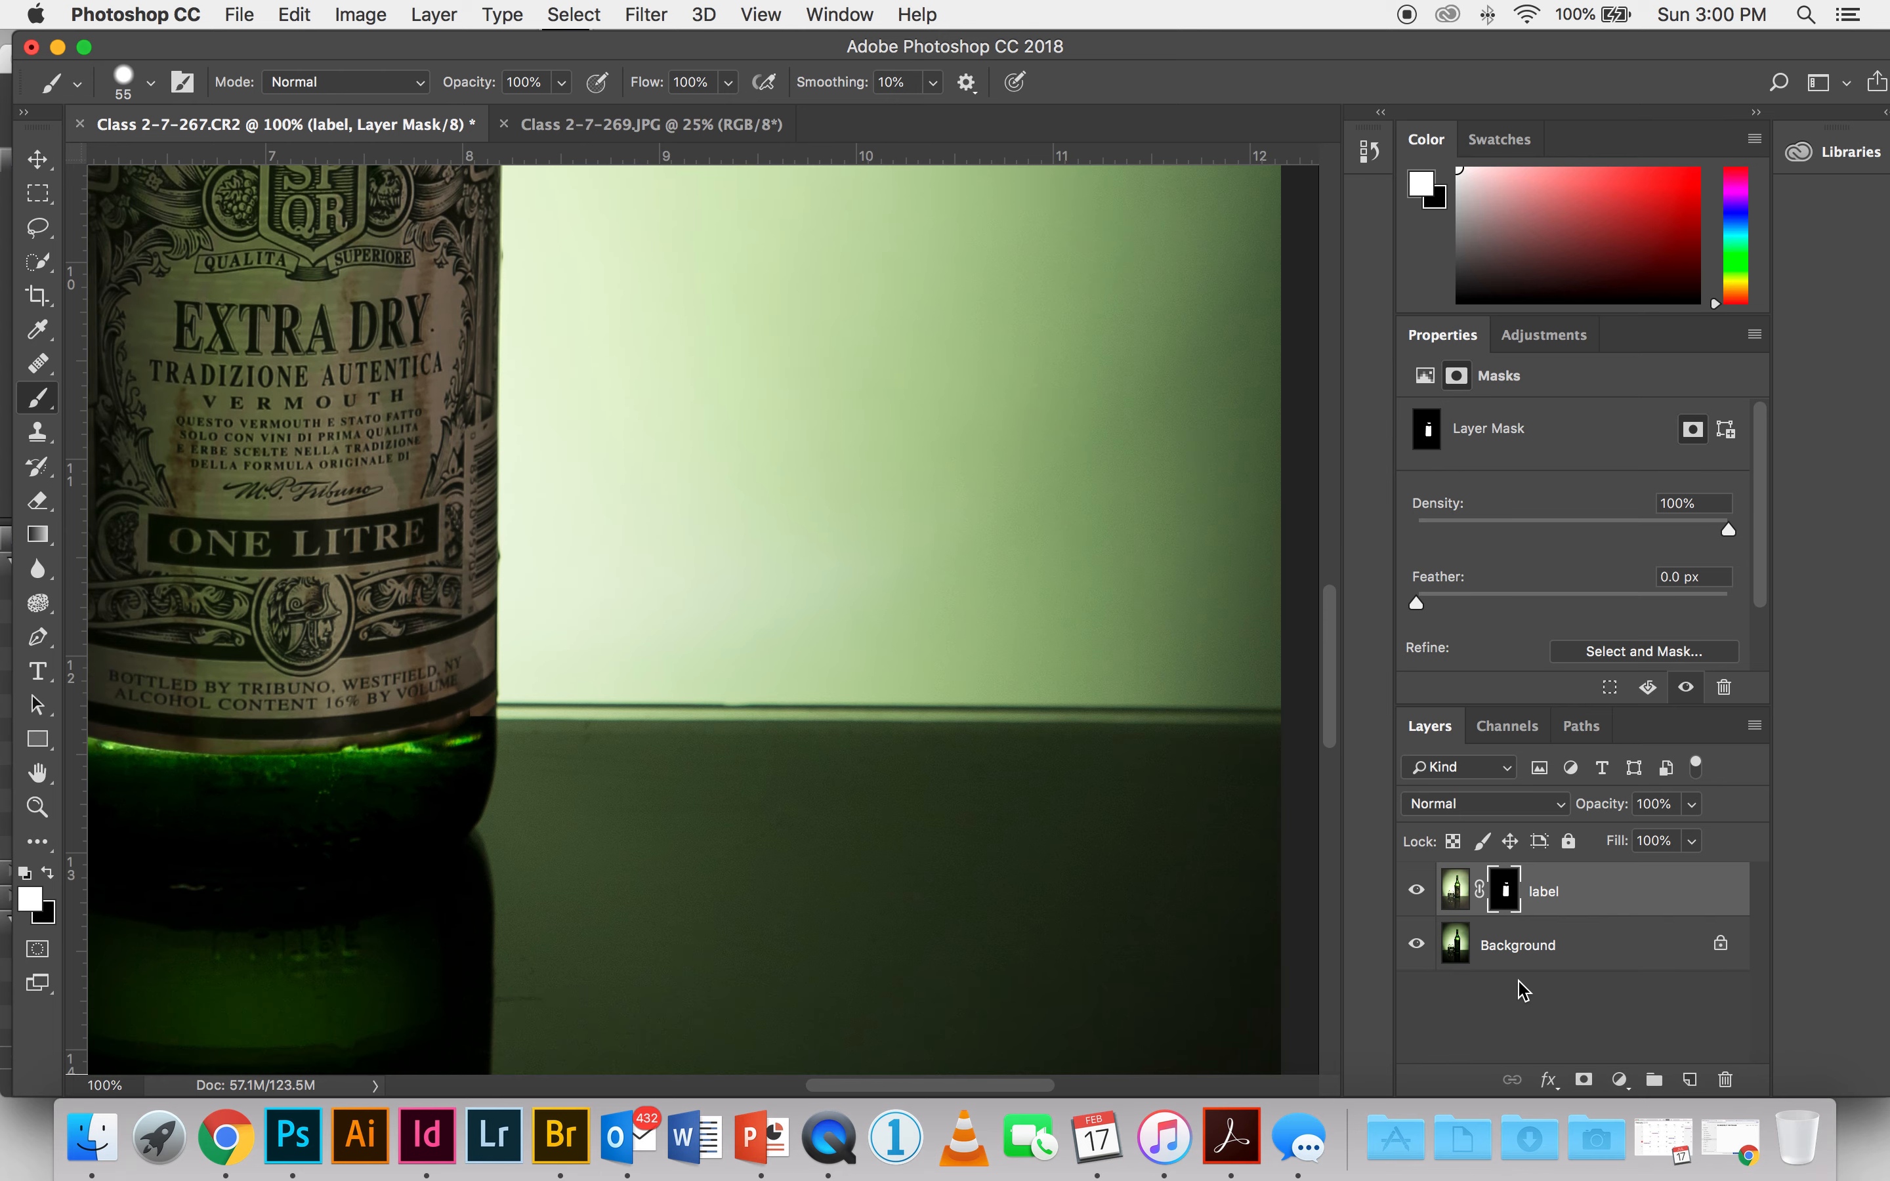
left_click(1535, 945)
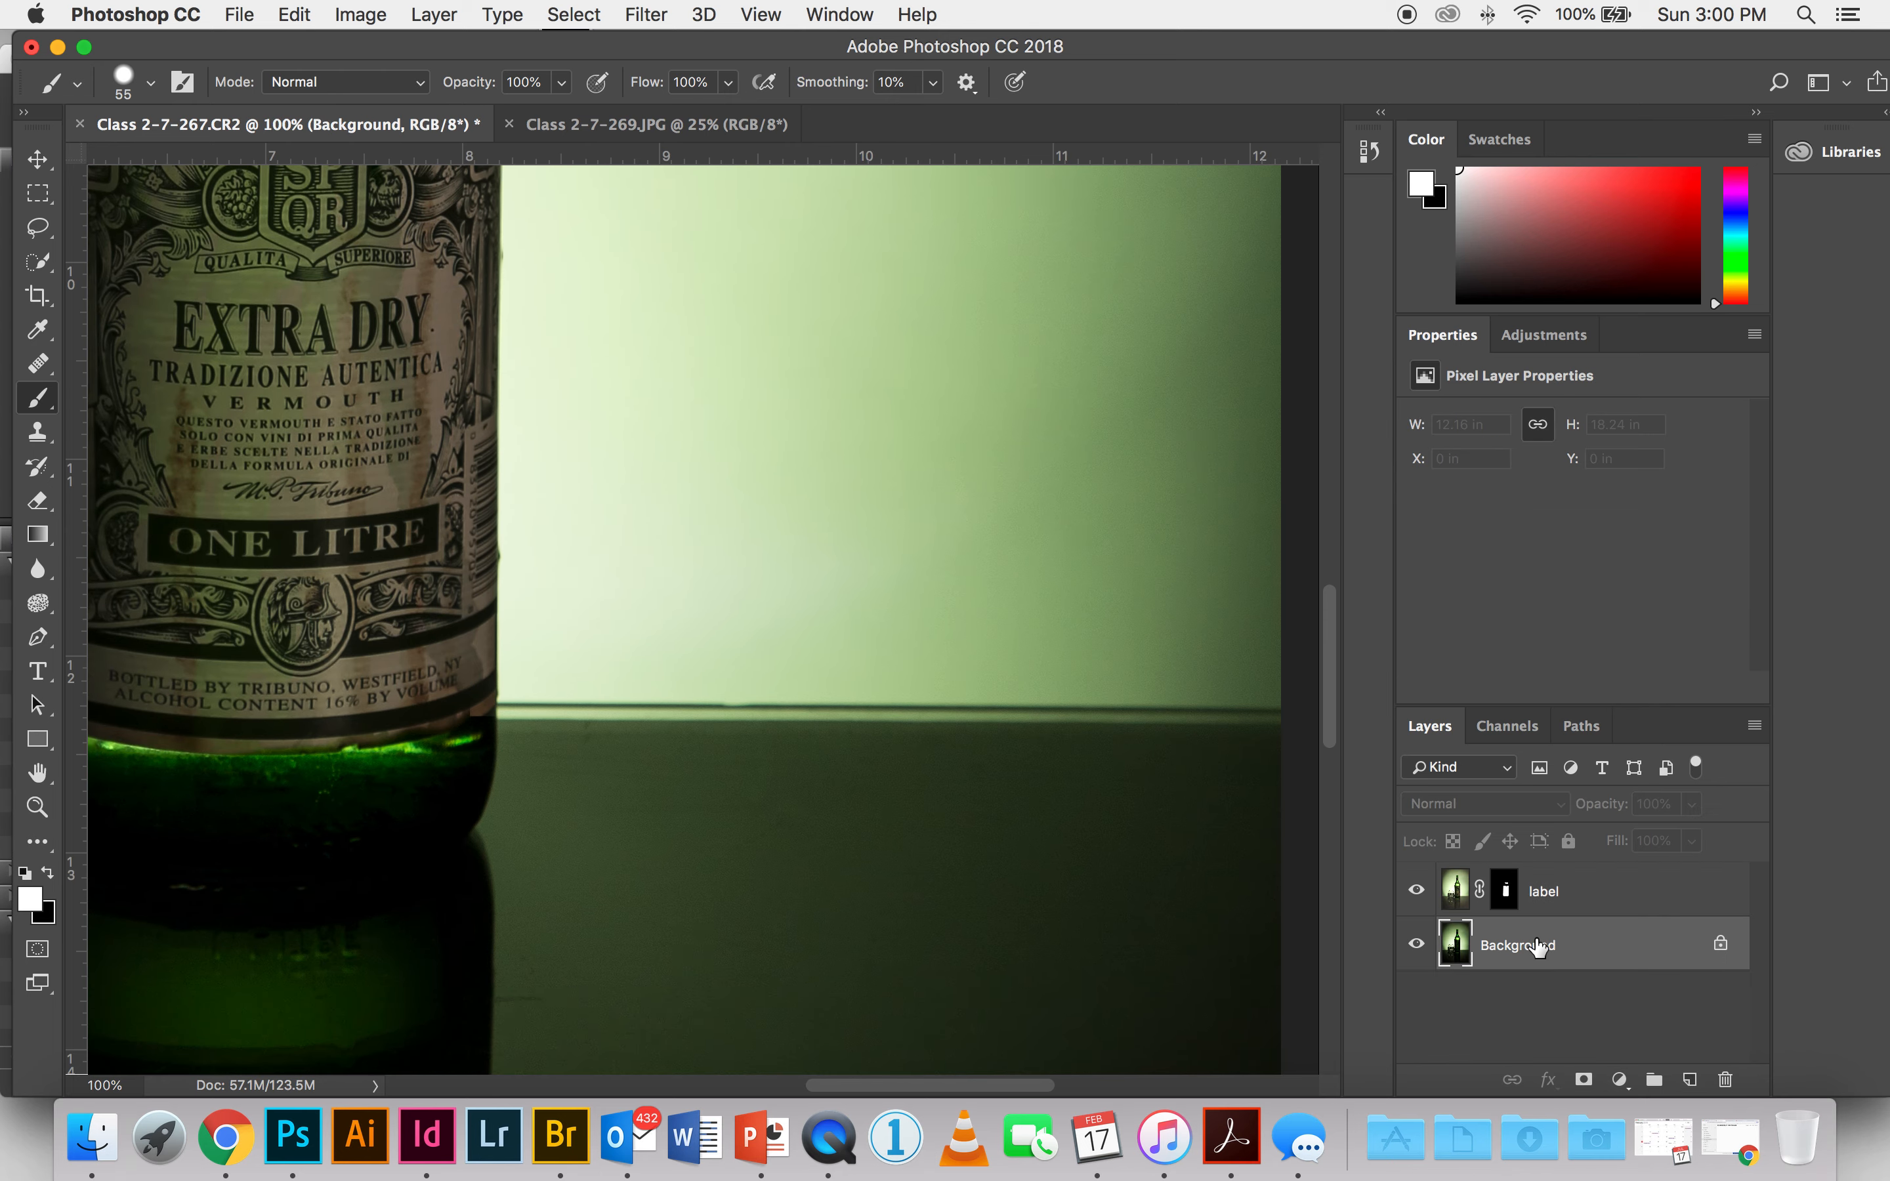
left_click(1689, 1080)
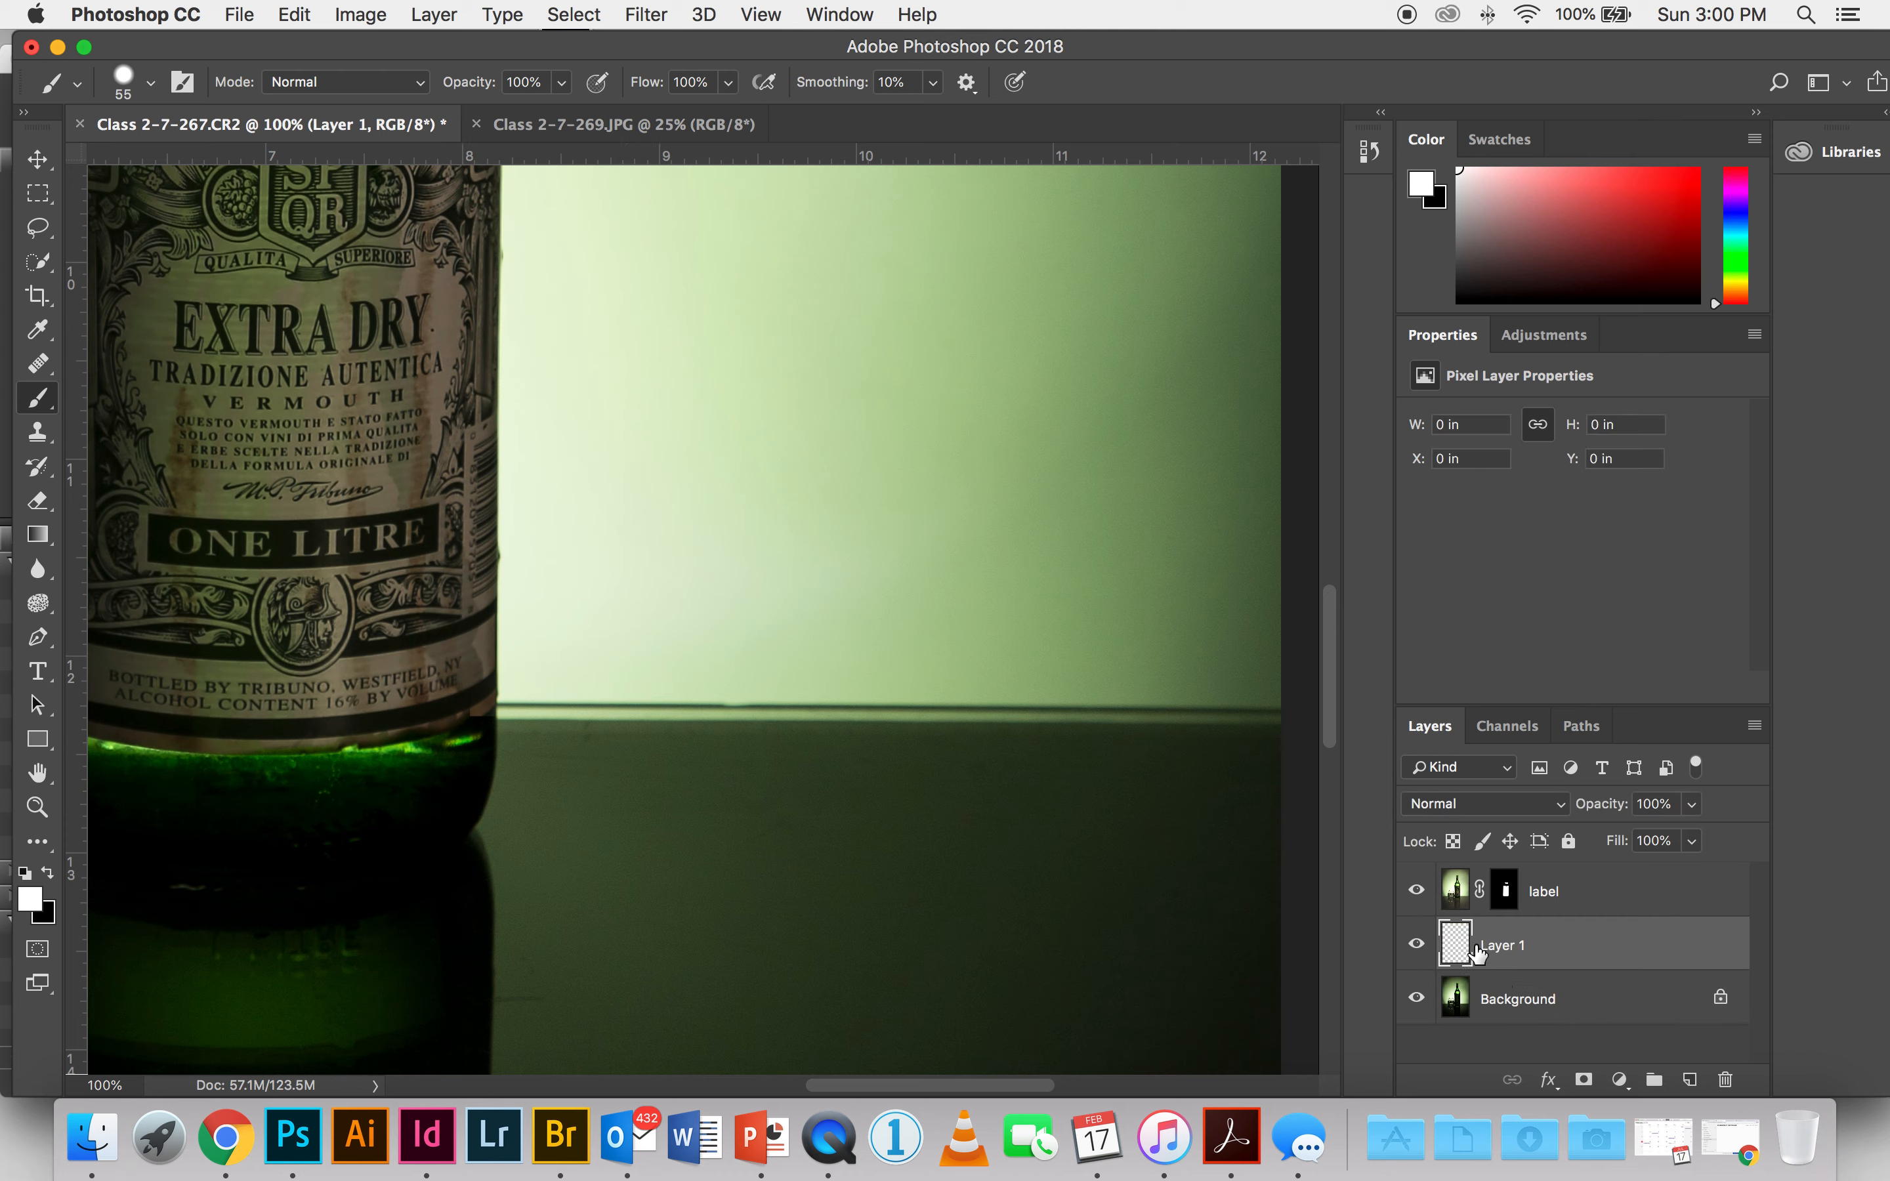
double_click(1500, 947)
type("retouch")
key("Return")
Step: Remove the dark table-edge line between the bottle and the image's right edge using Clone Stamp with a 59 px square brush
left_click_drag(874, 624, 683, 624)
key("super+r")
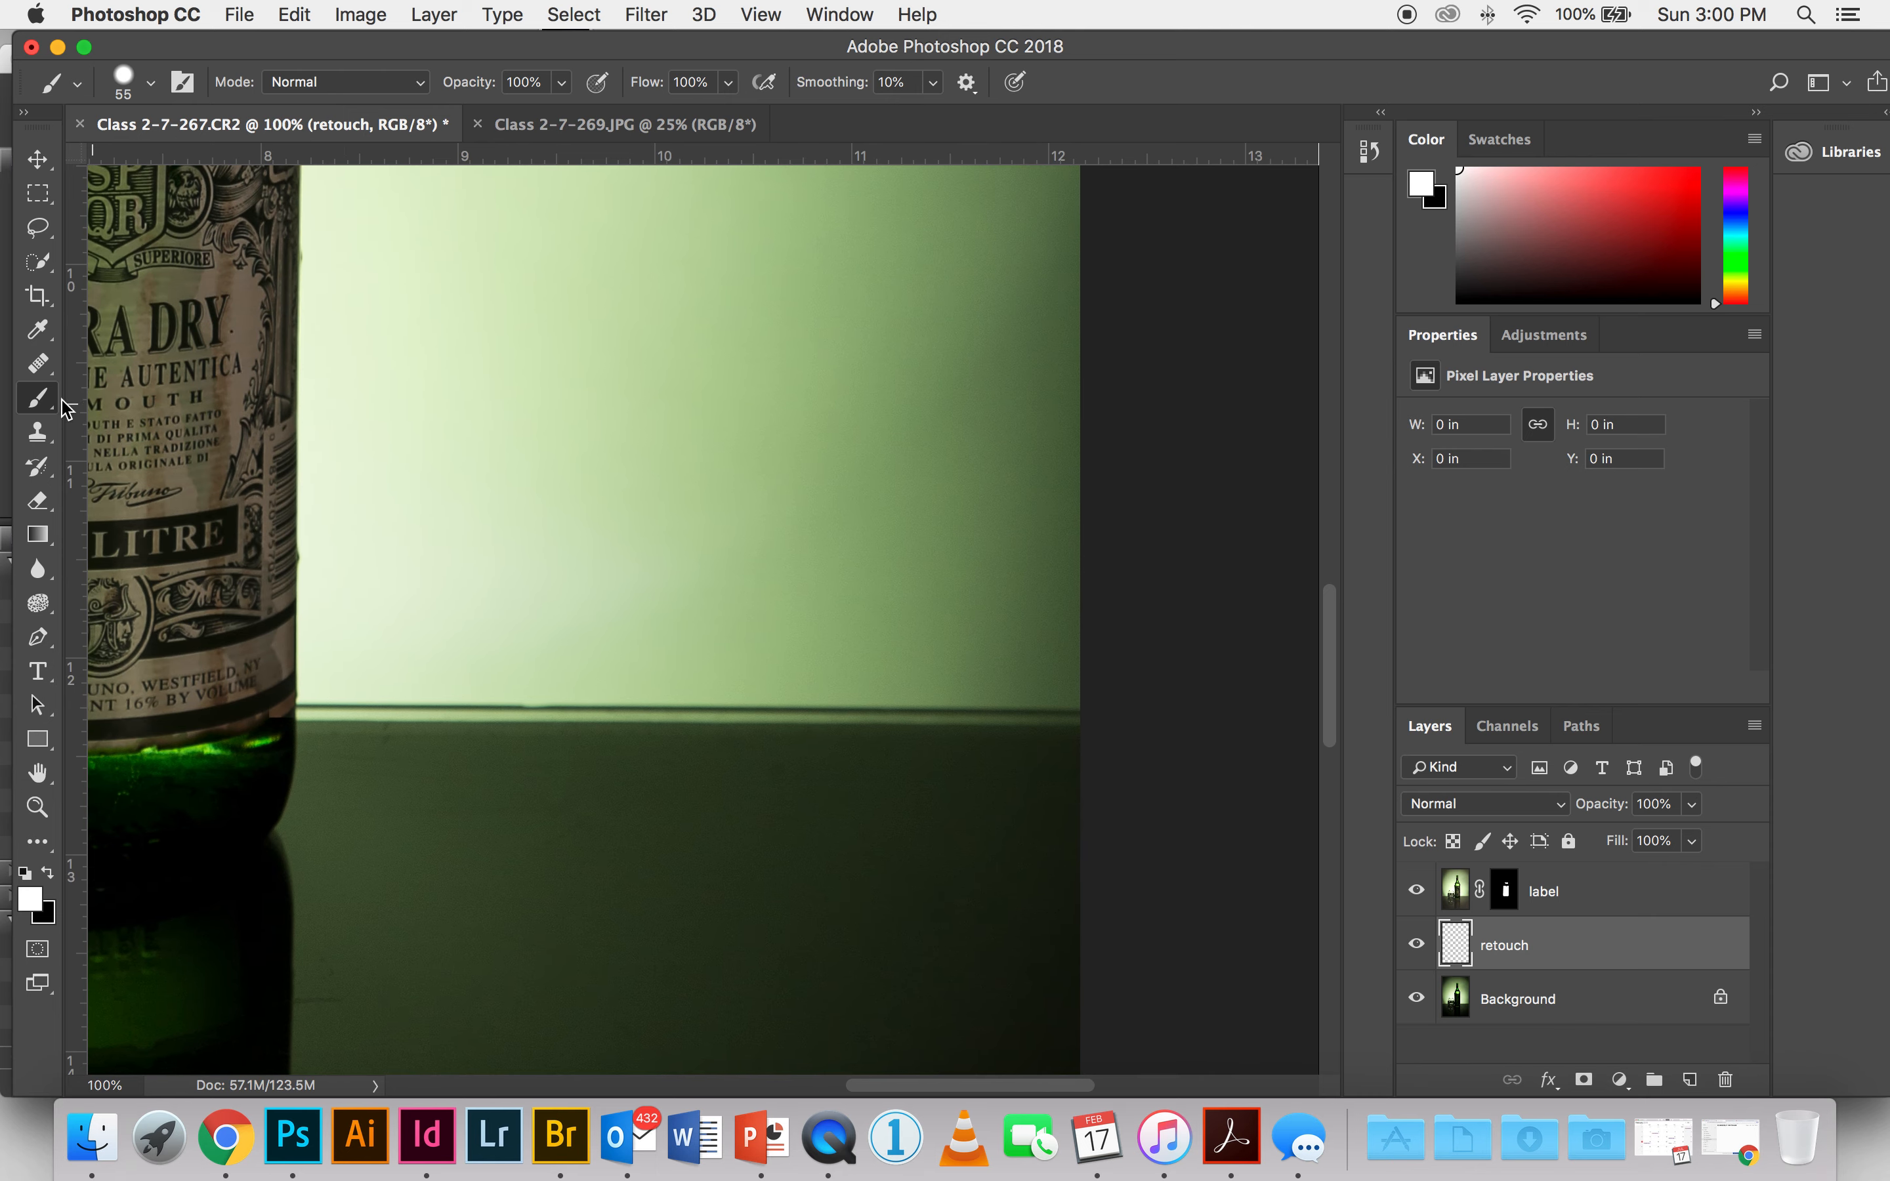
left_click(40, 434)
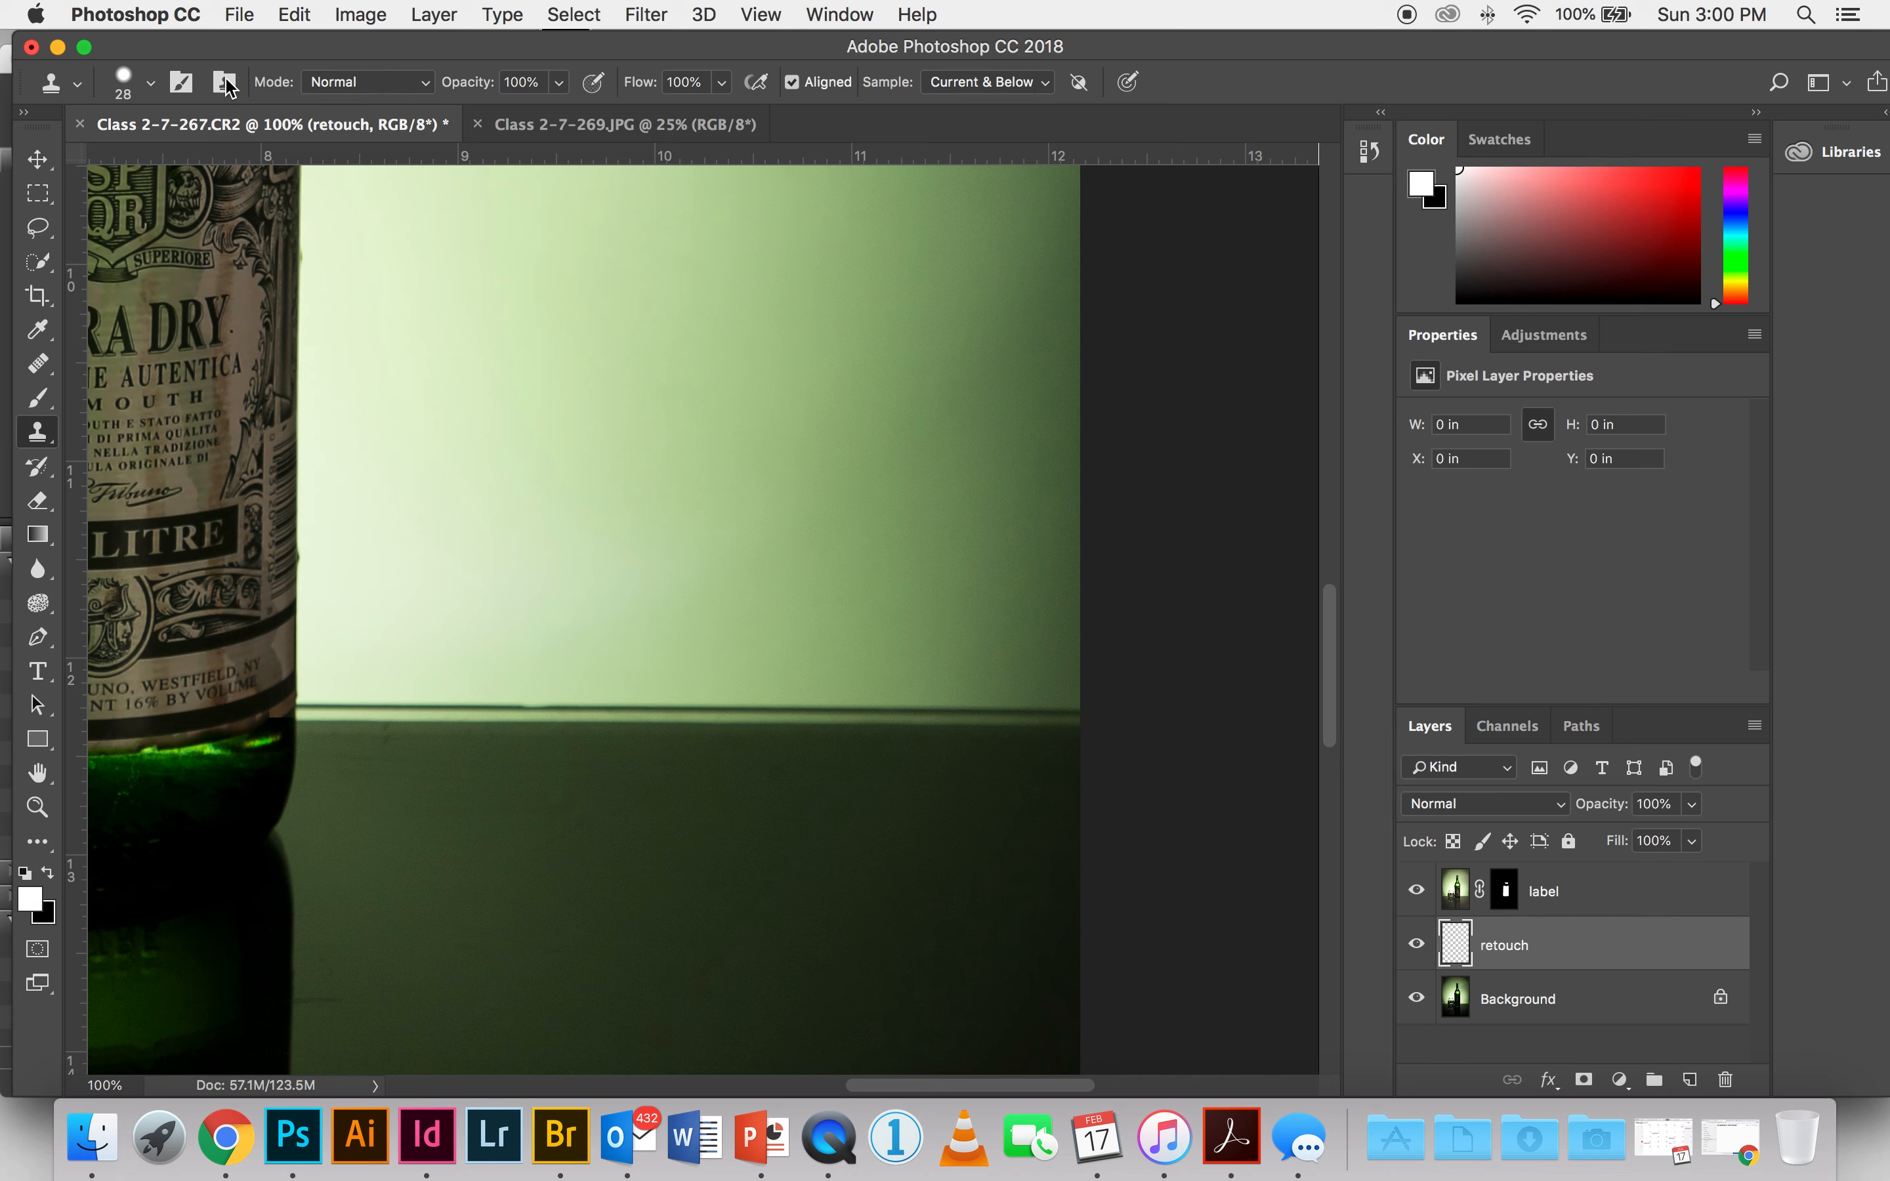
left_click(151, 82)
left_click(234, 276)
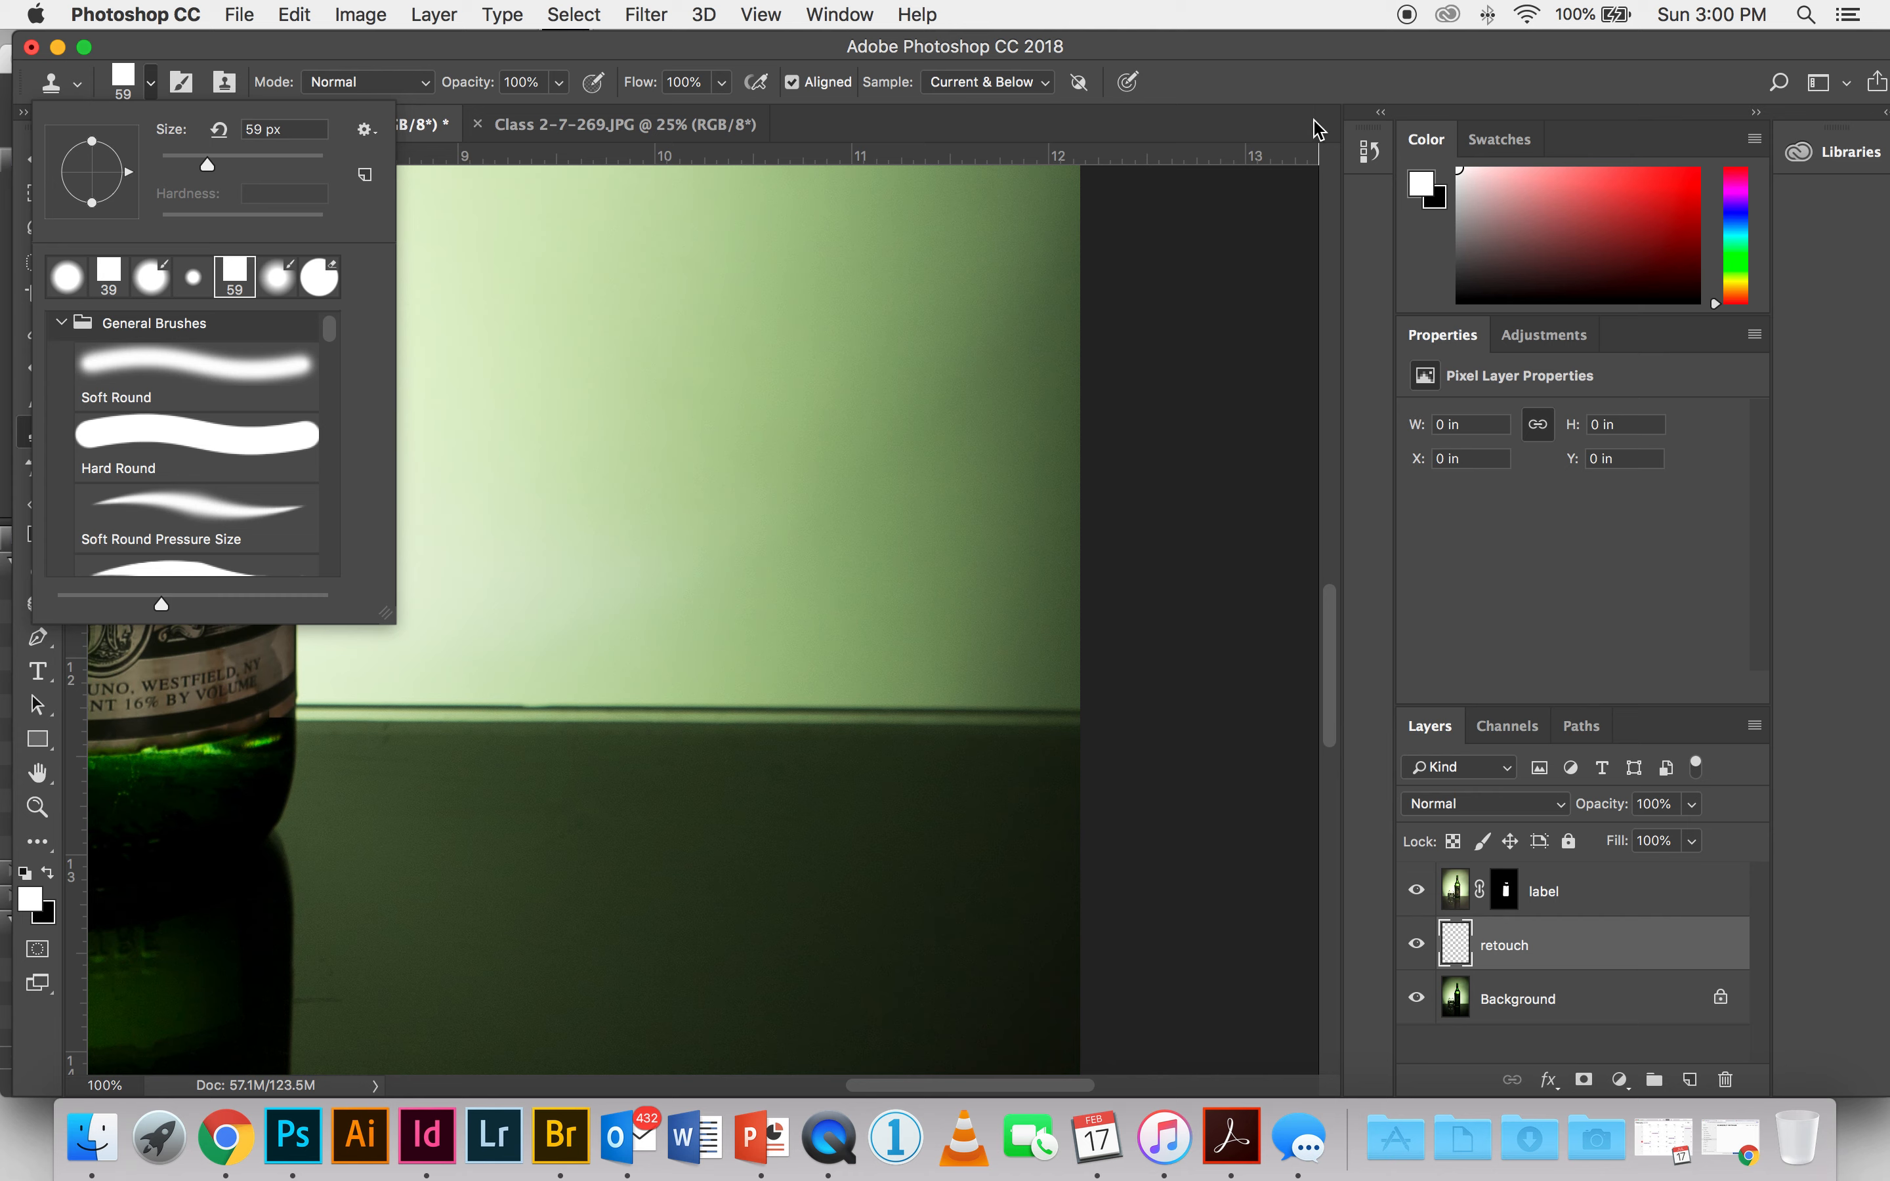
left_click(1233, 98)
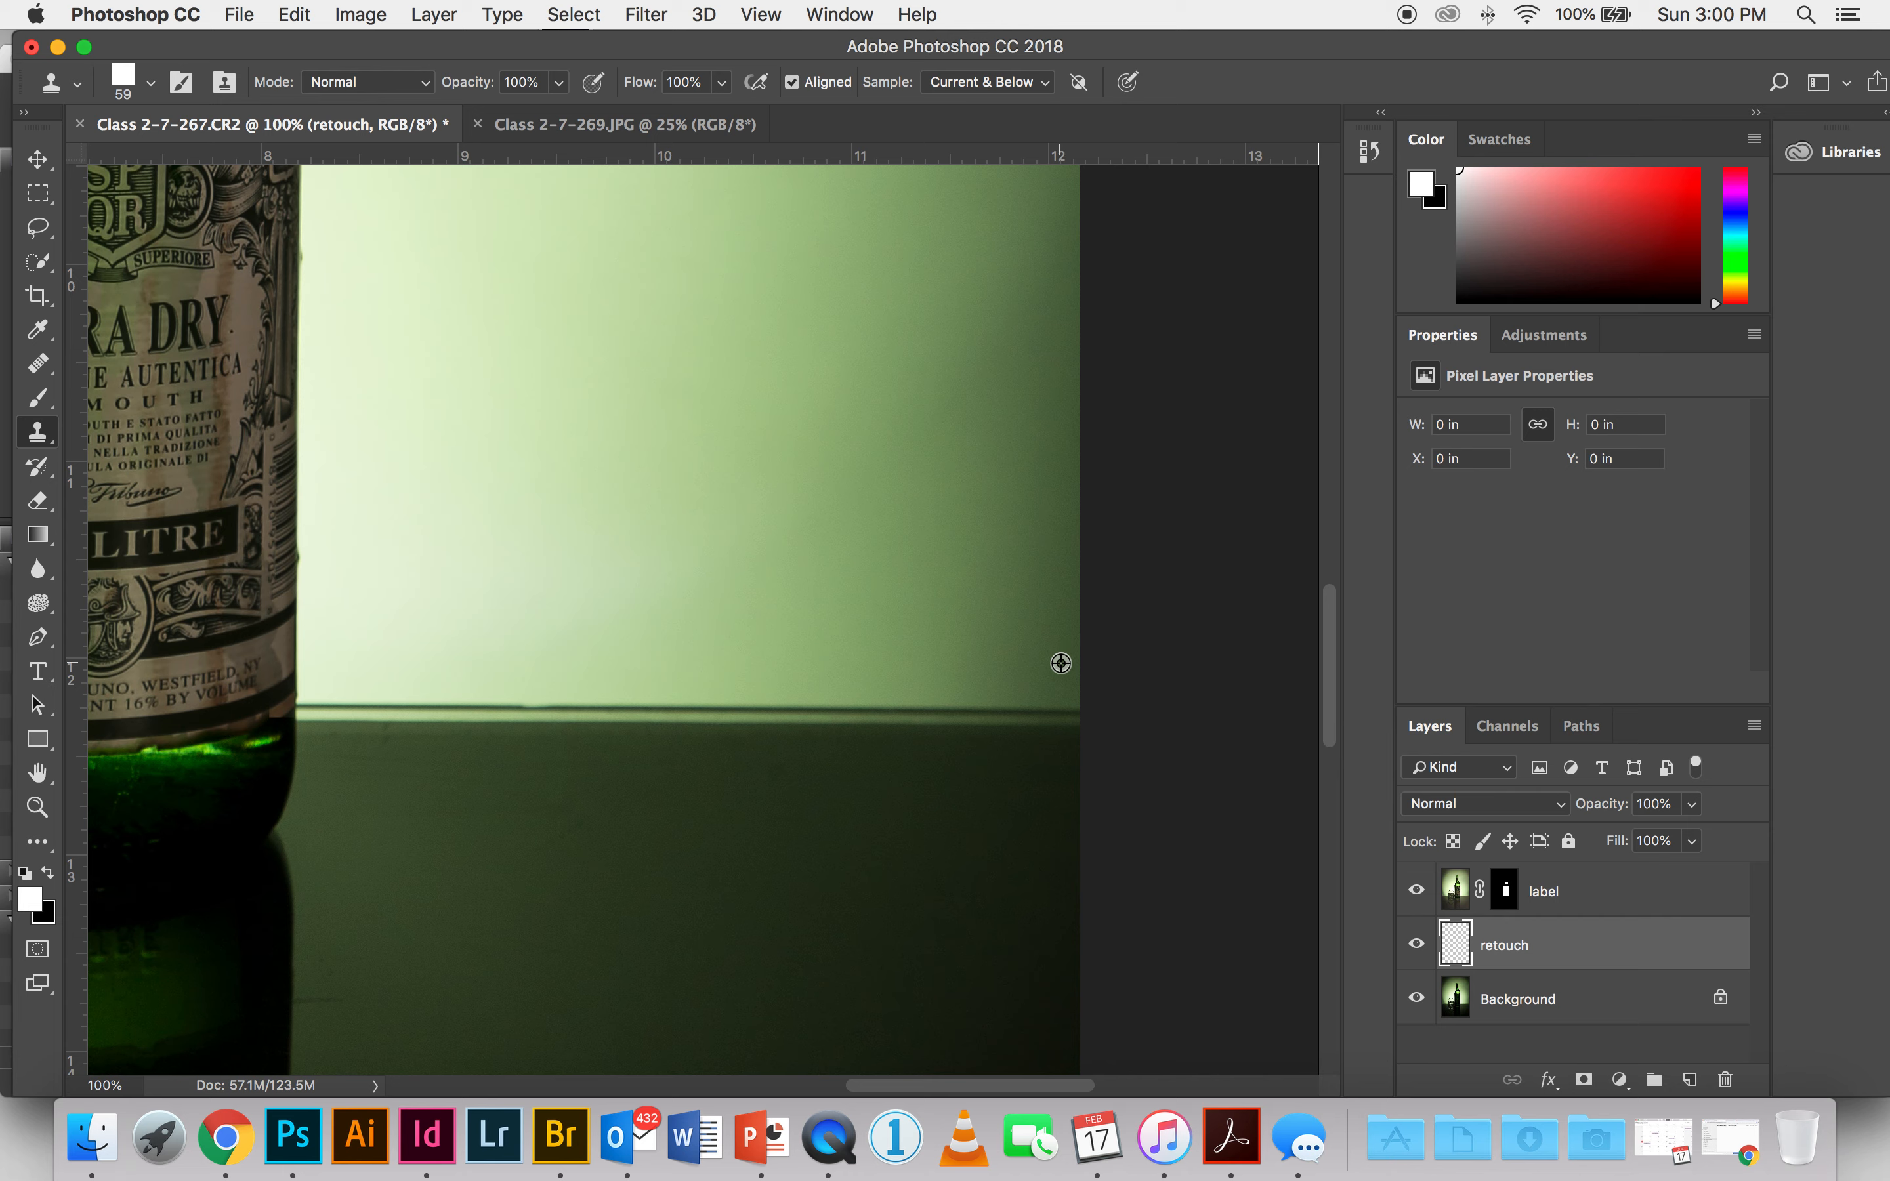
left_click(1064, 704)
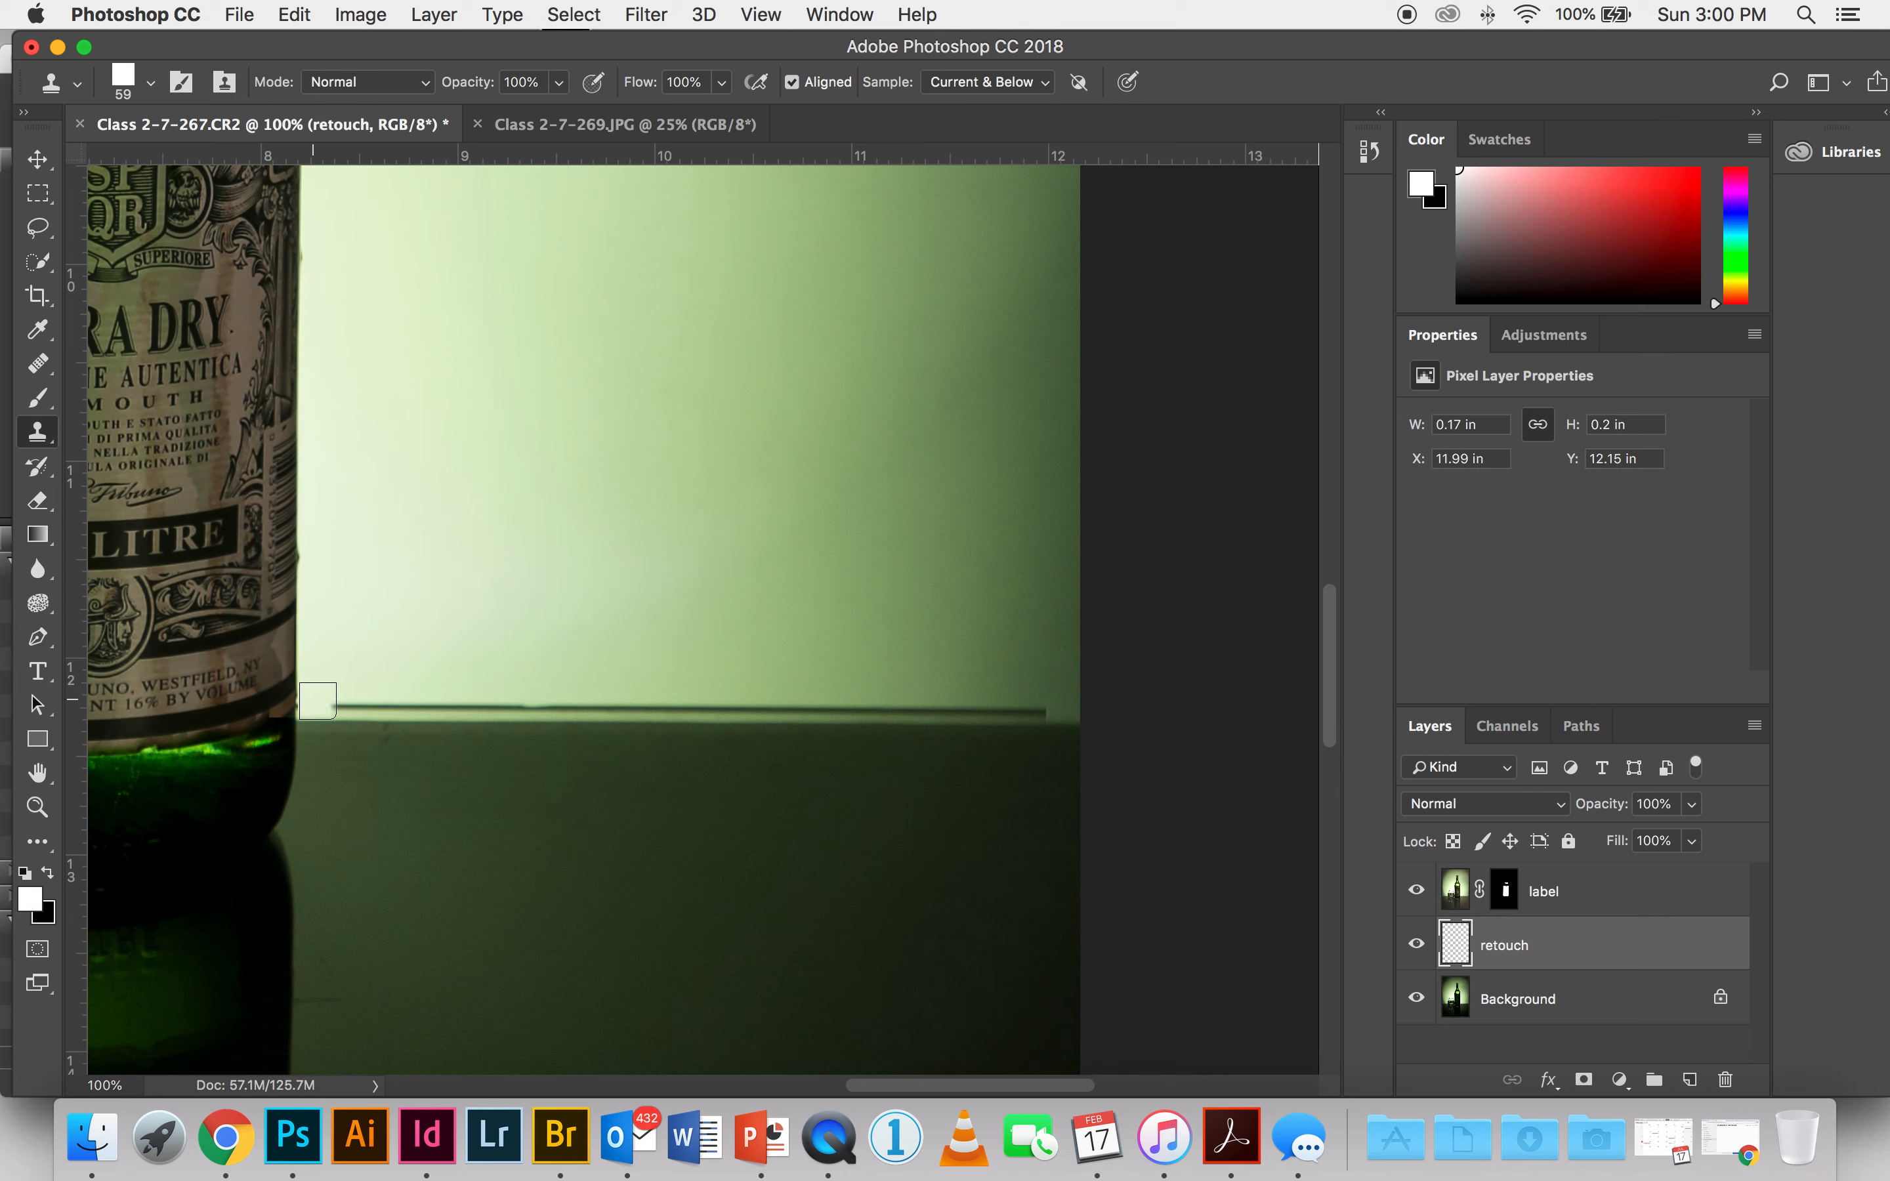
left_click(317, 701, "shift")
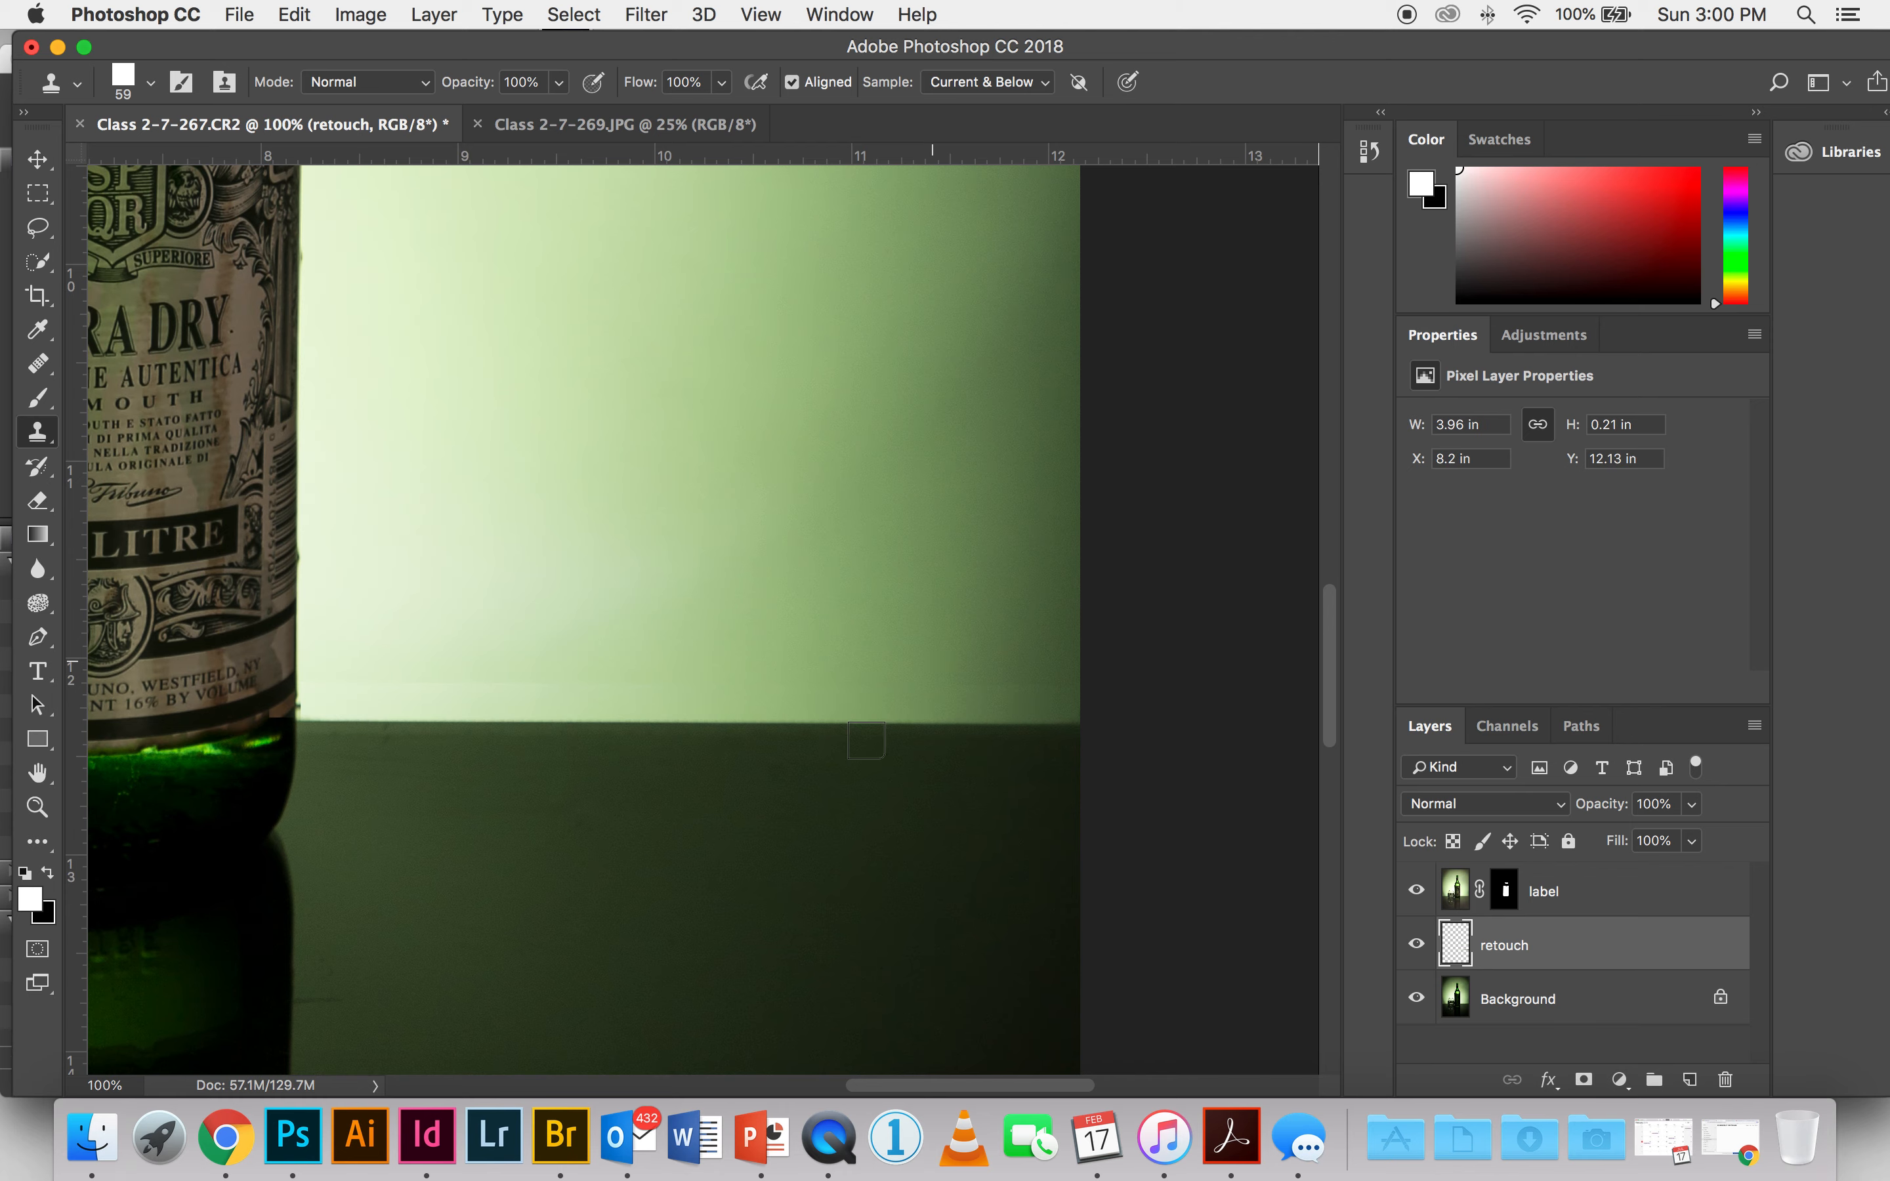
Step: Clone out the dark table-edge line between the image's left edge and the glass on the retouch layer
scroll(1278, 708, "left", 15)
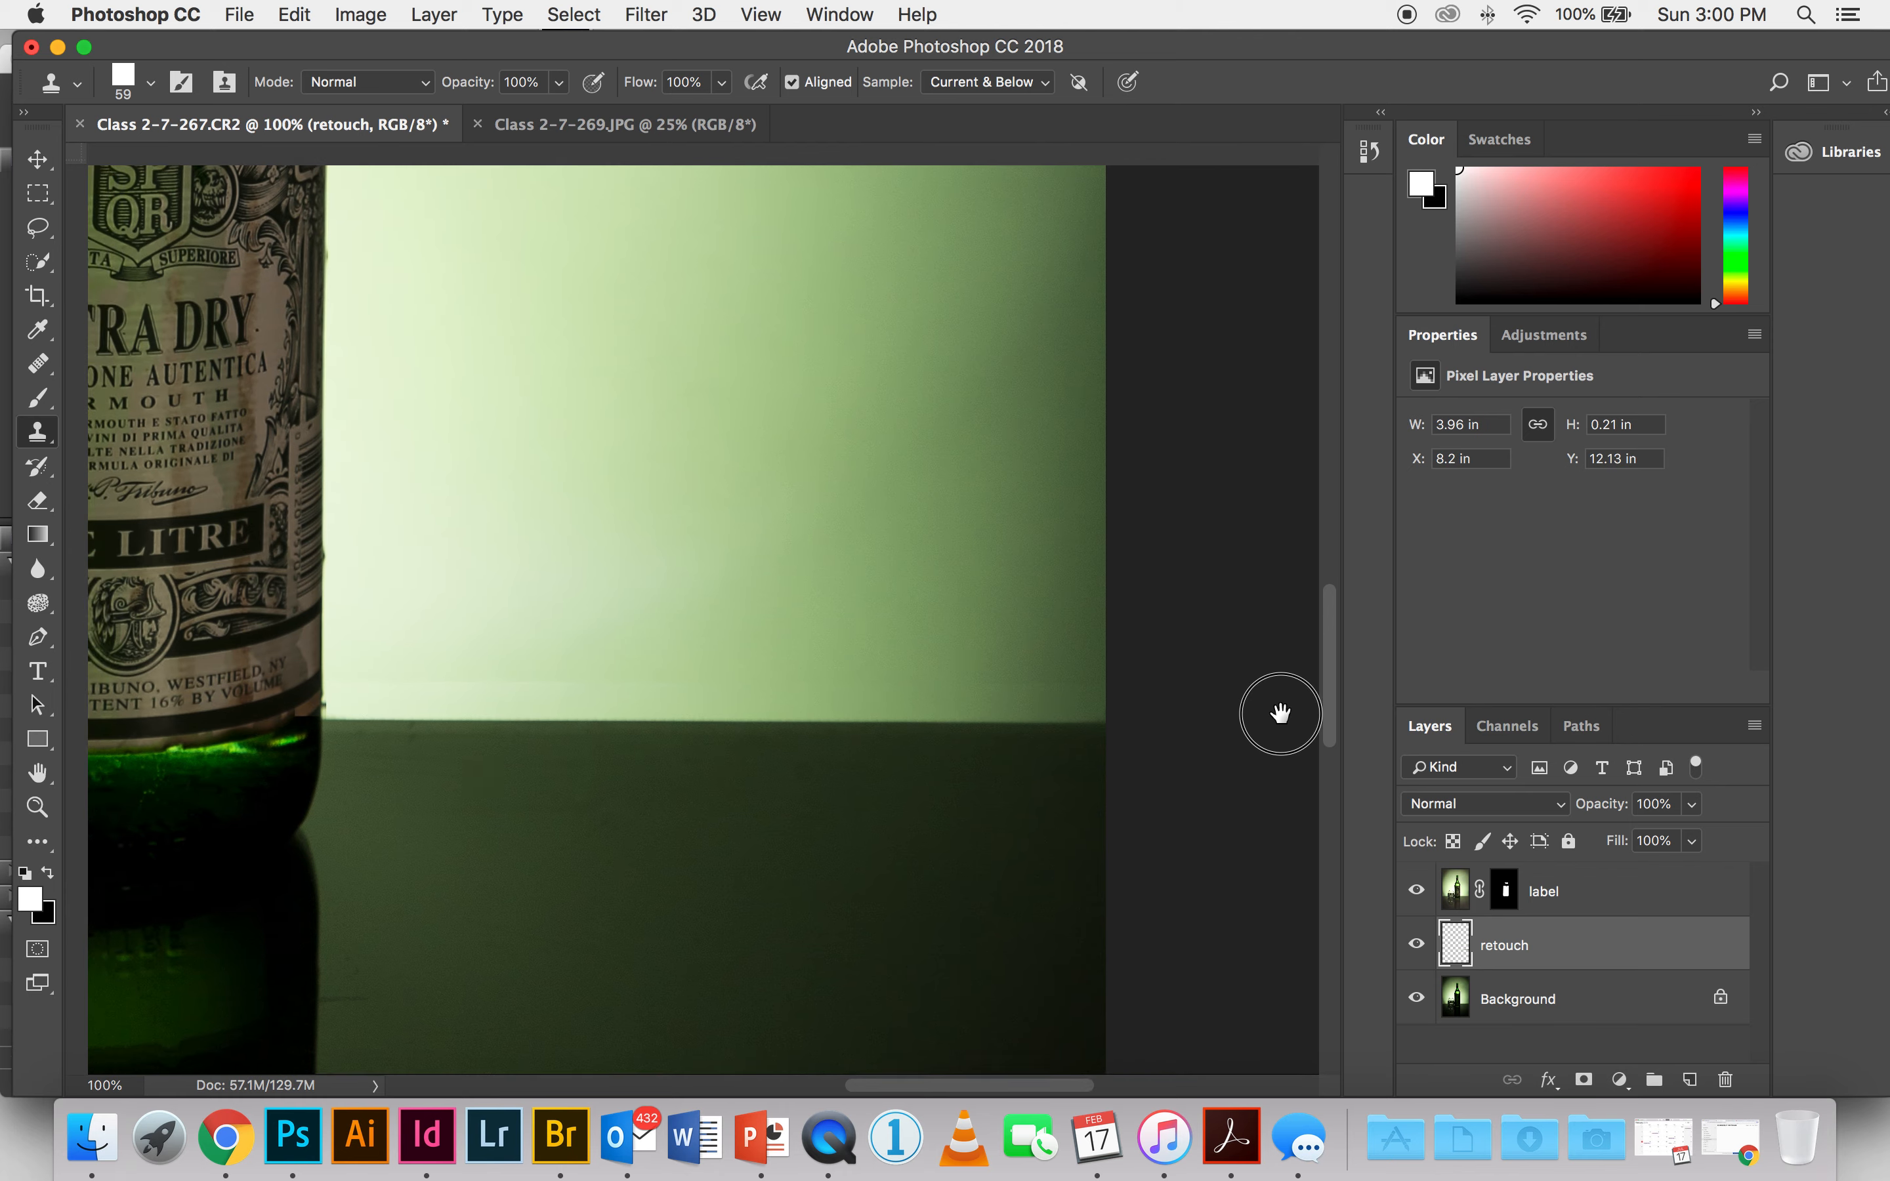
scroll(991, 723, "left", 8)
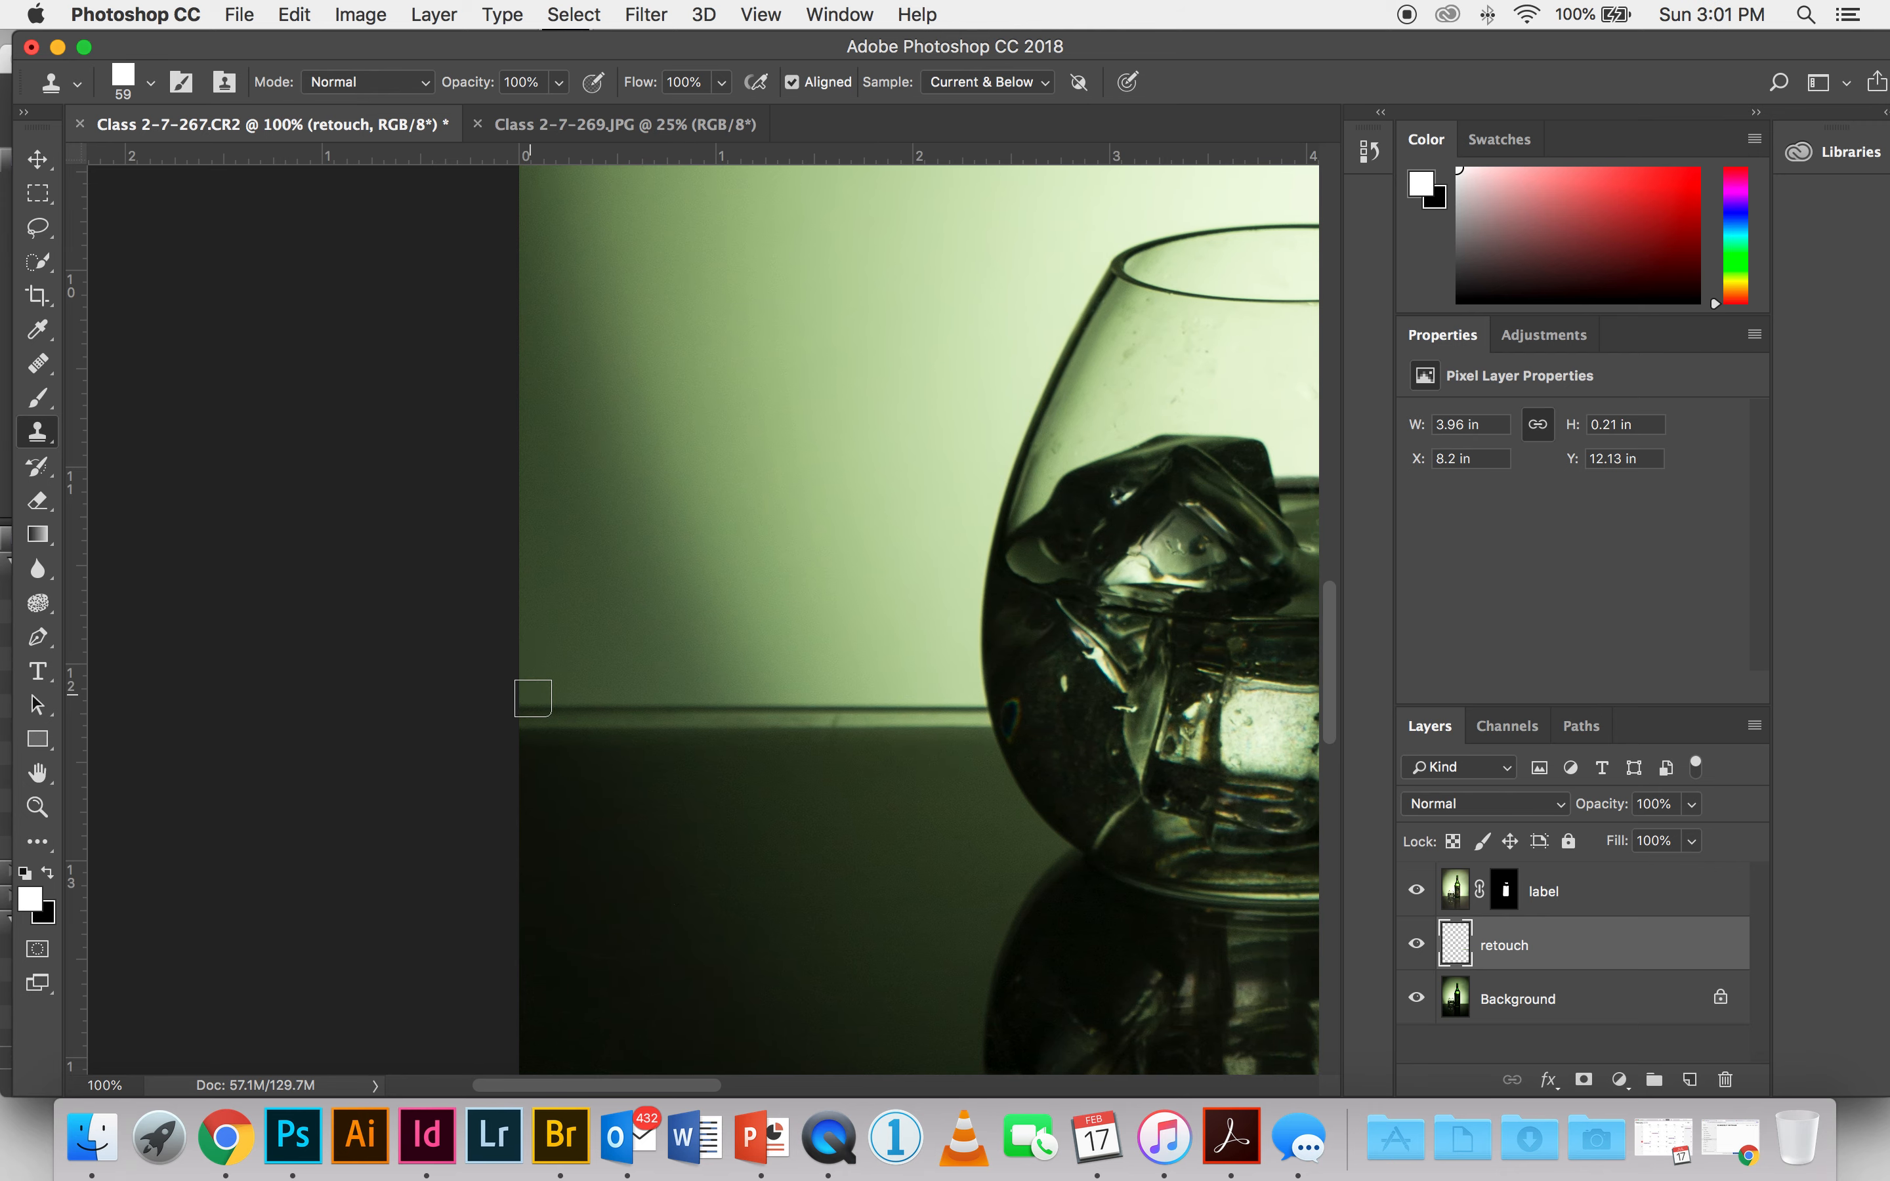
left_click(533, 707)
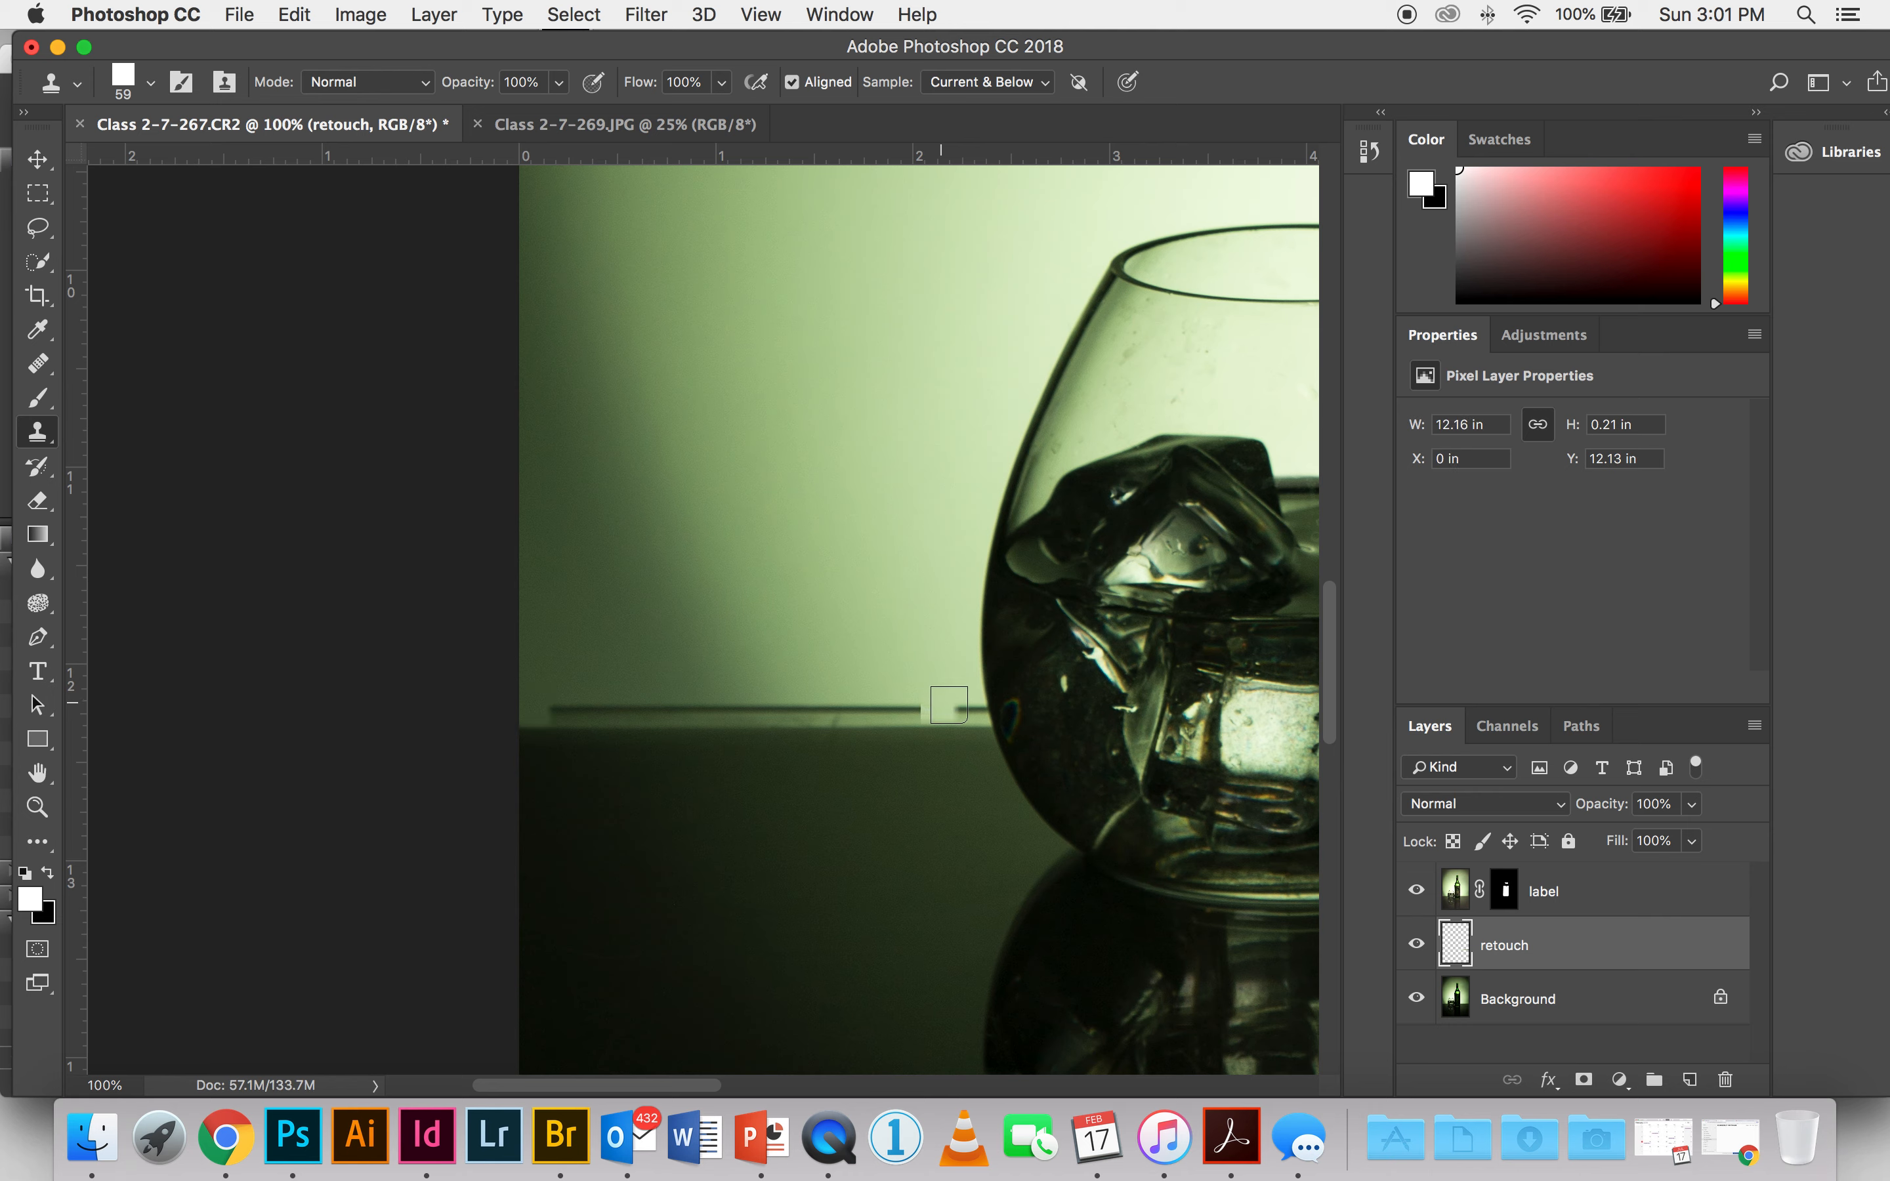
left_click(949, 707, "shift")
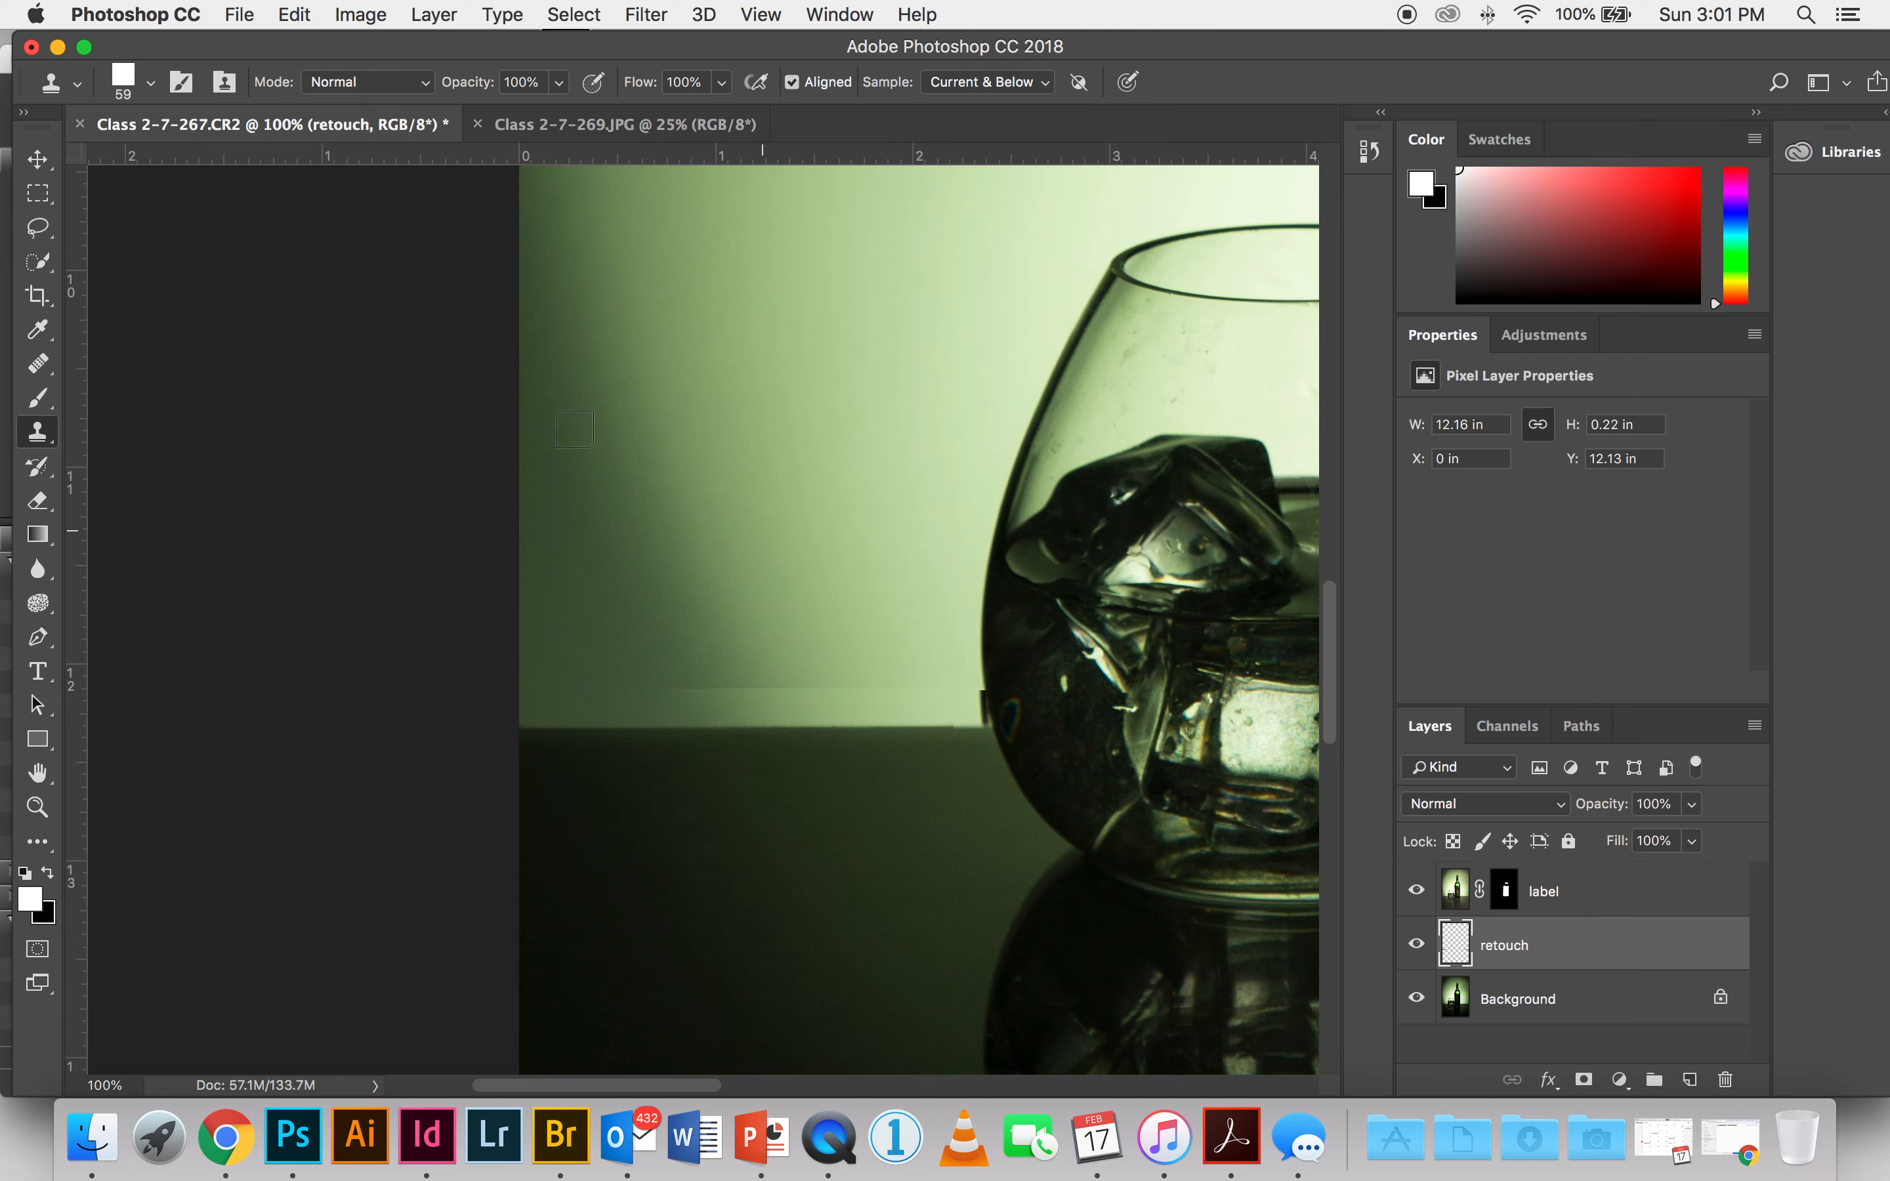
Step: Compare the whole image with the label and retouch layers hidden and shown, checking the cleaned table edge
key("super+0")
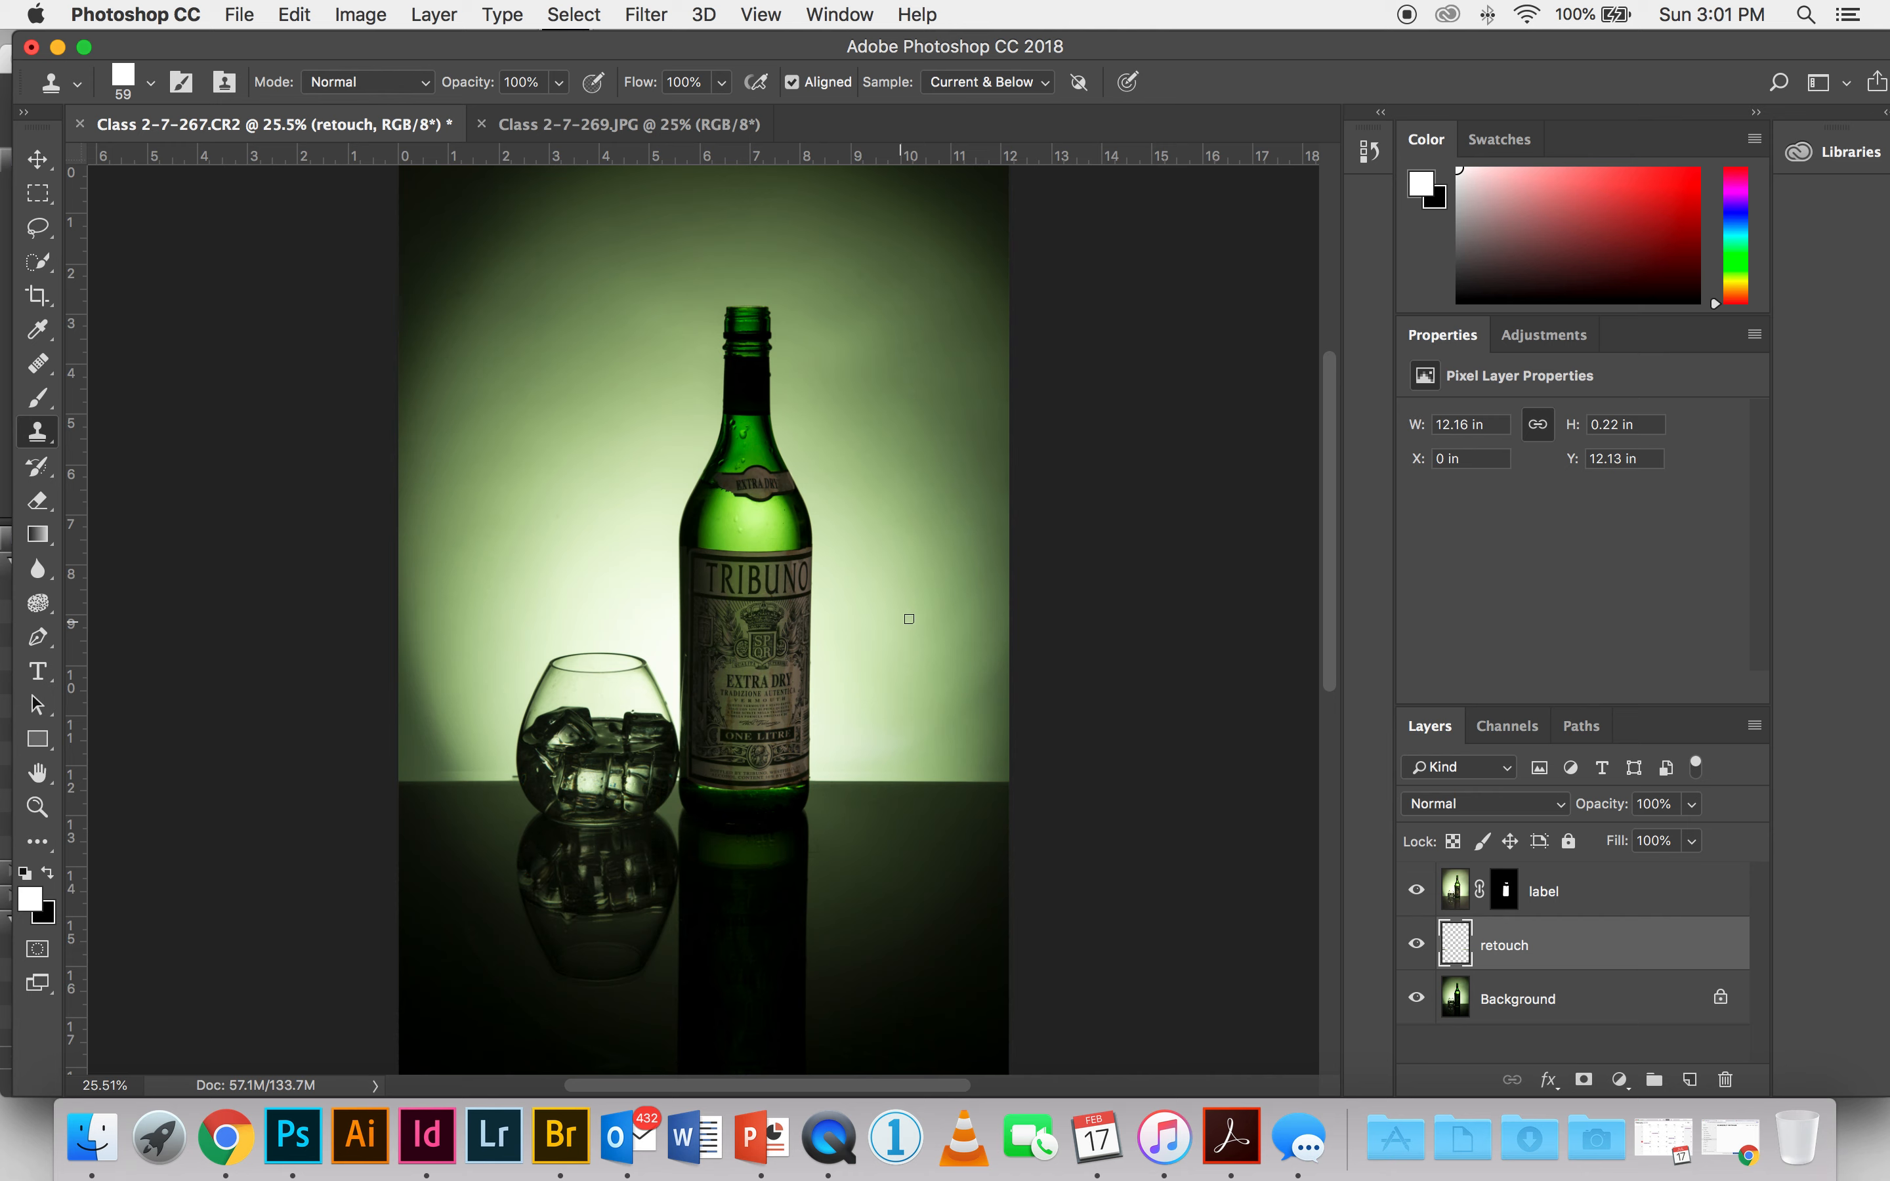
left_click(1416, 890)
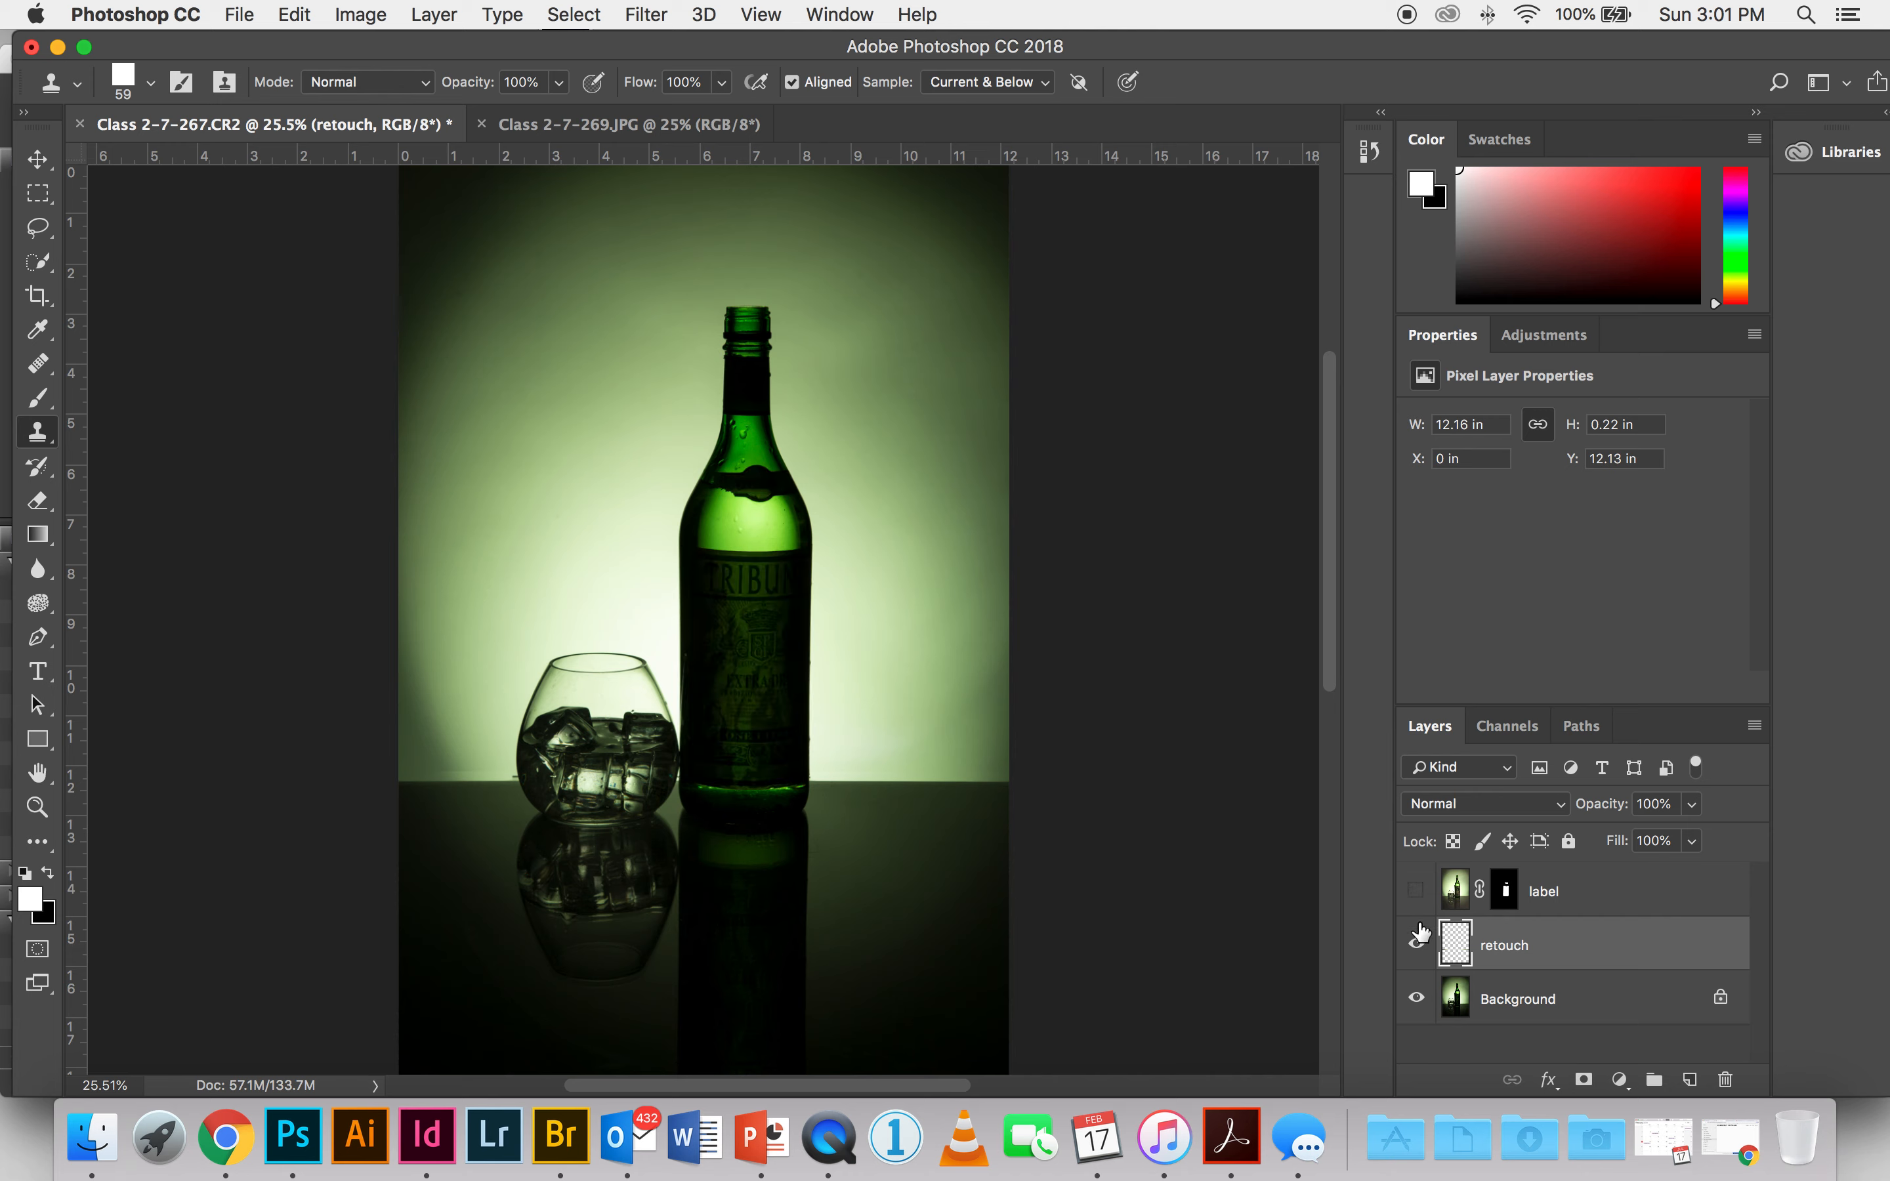
left_click(1416, 945)
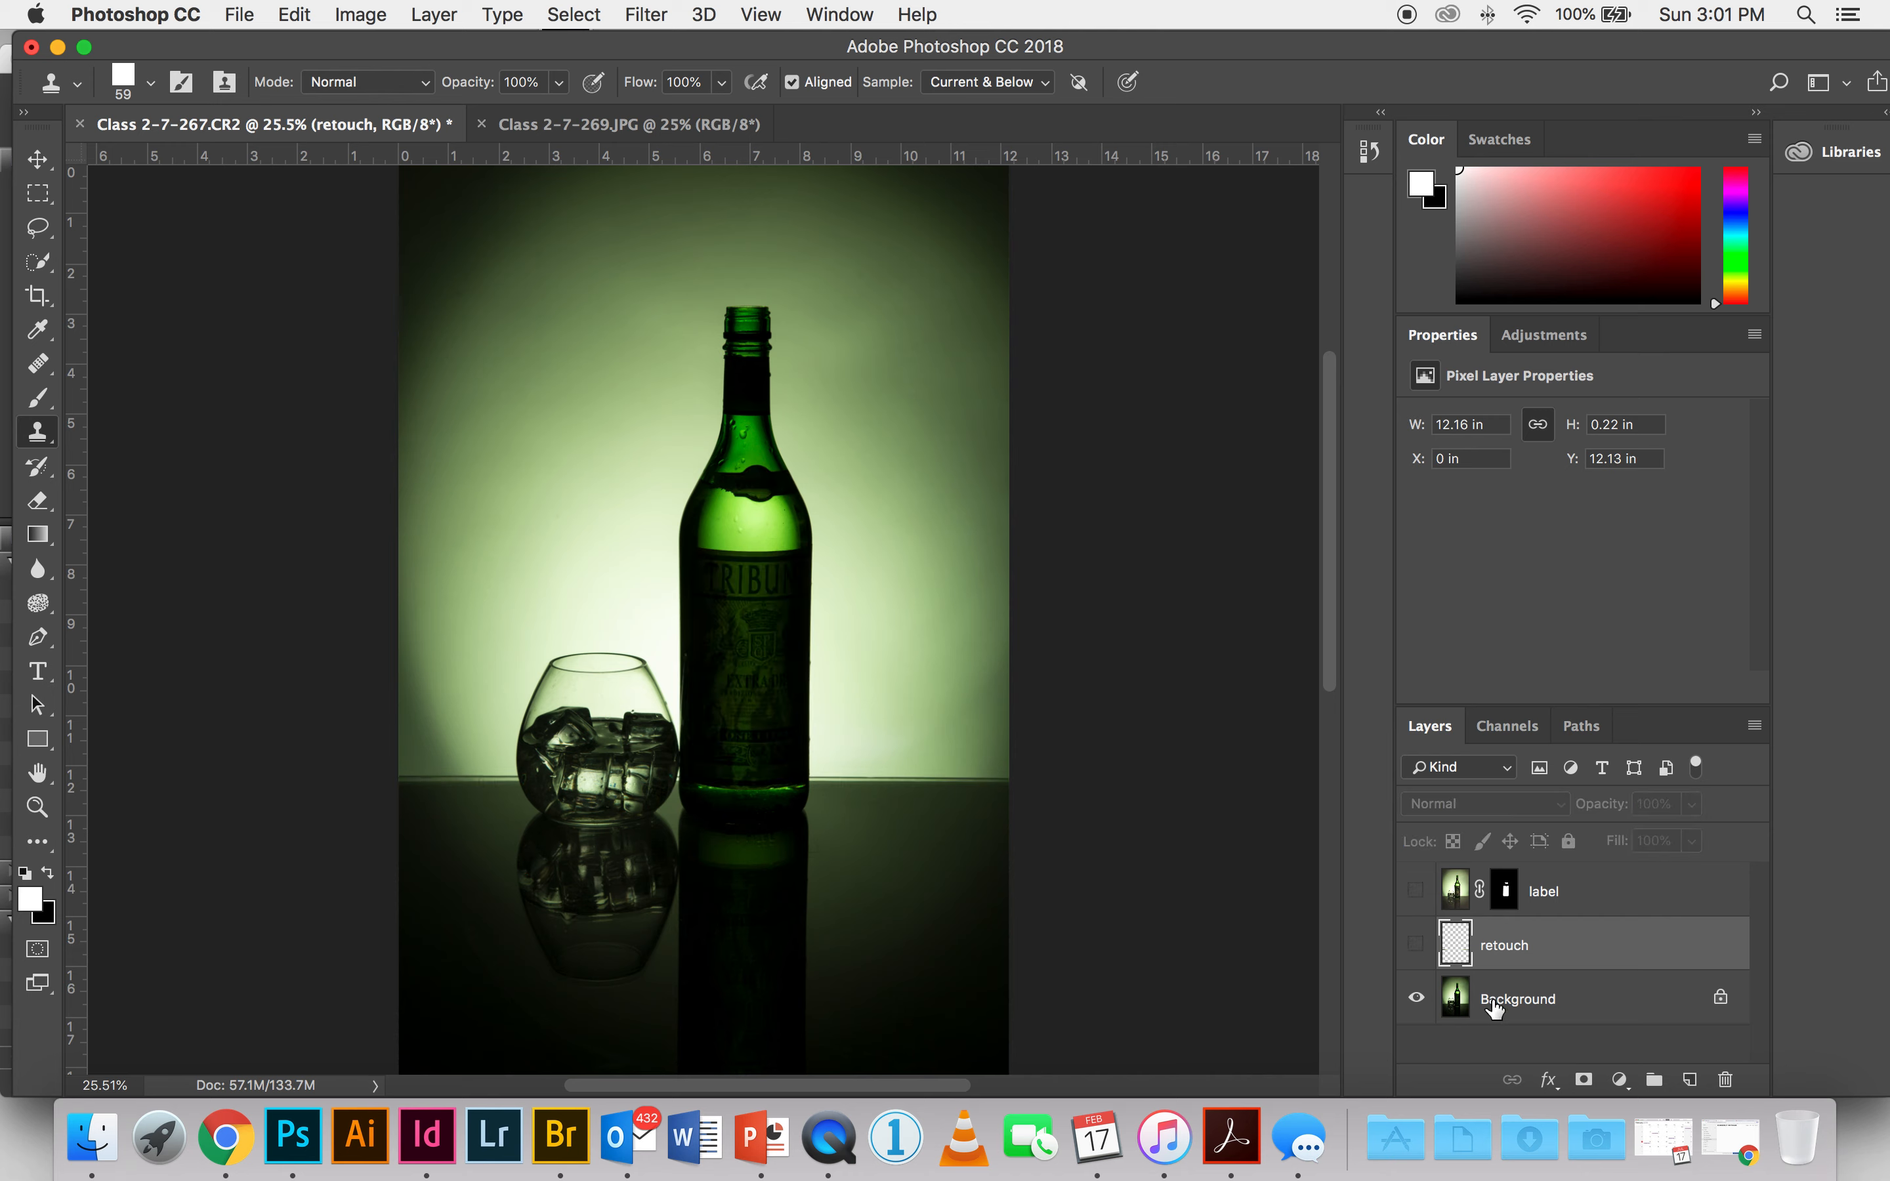
left_click(1416, 944)
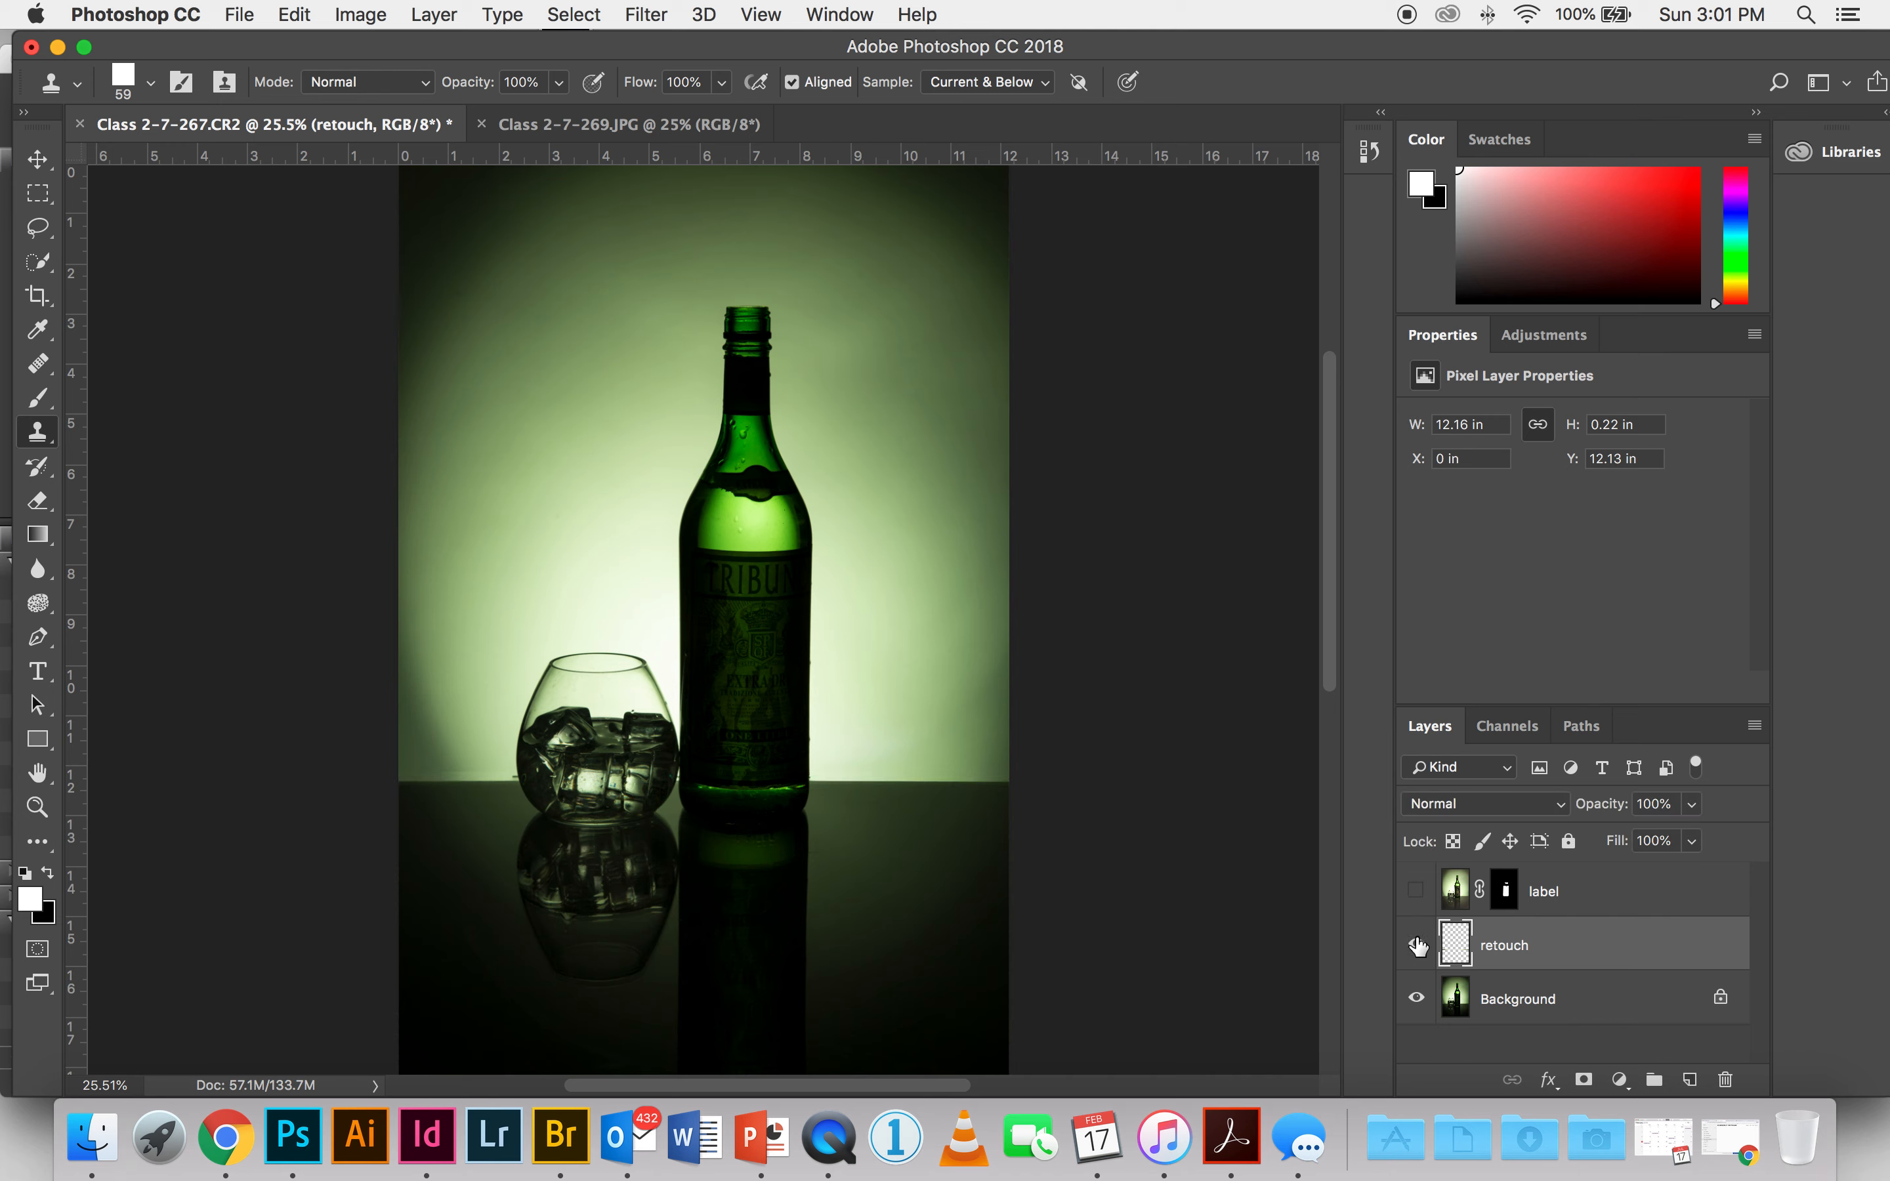
left_click(1416, 944)
left_click(1416, 944)
left_click(1415, 890)
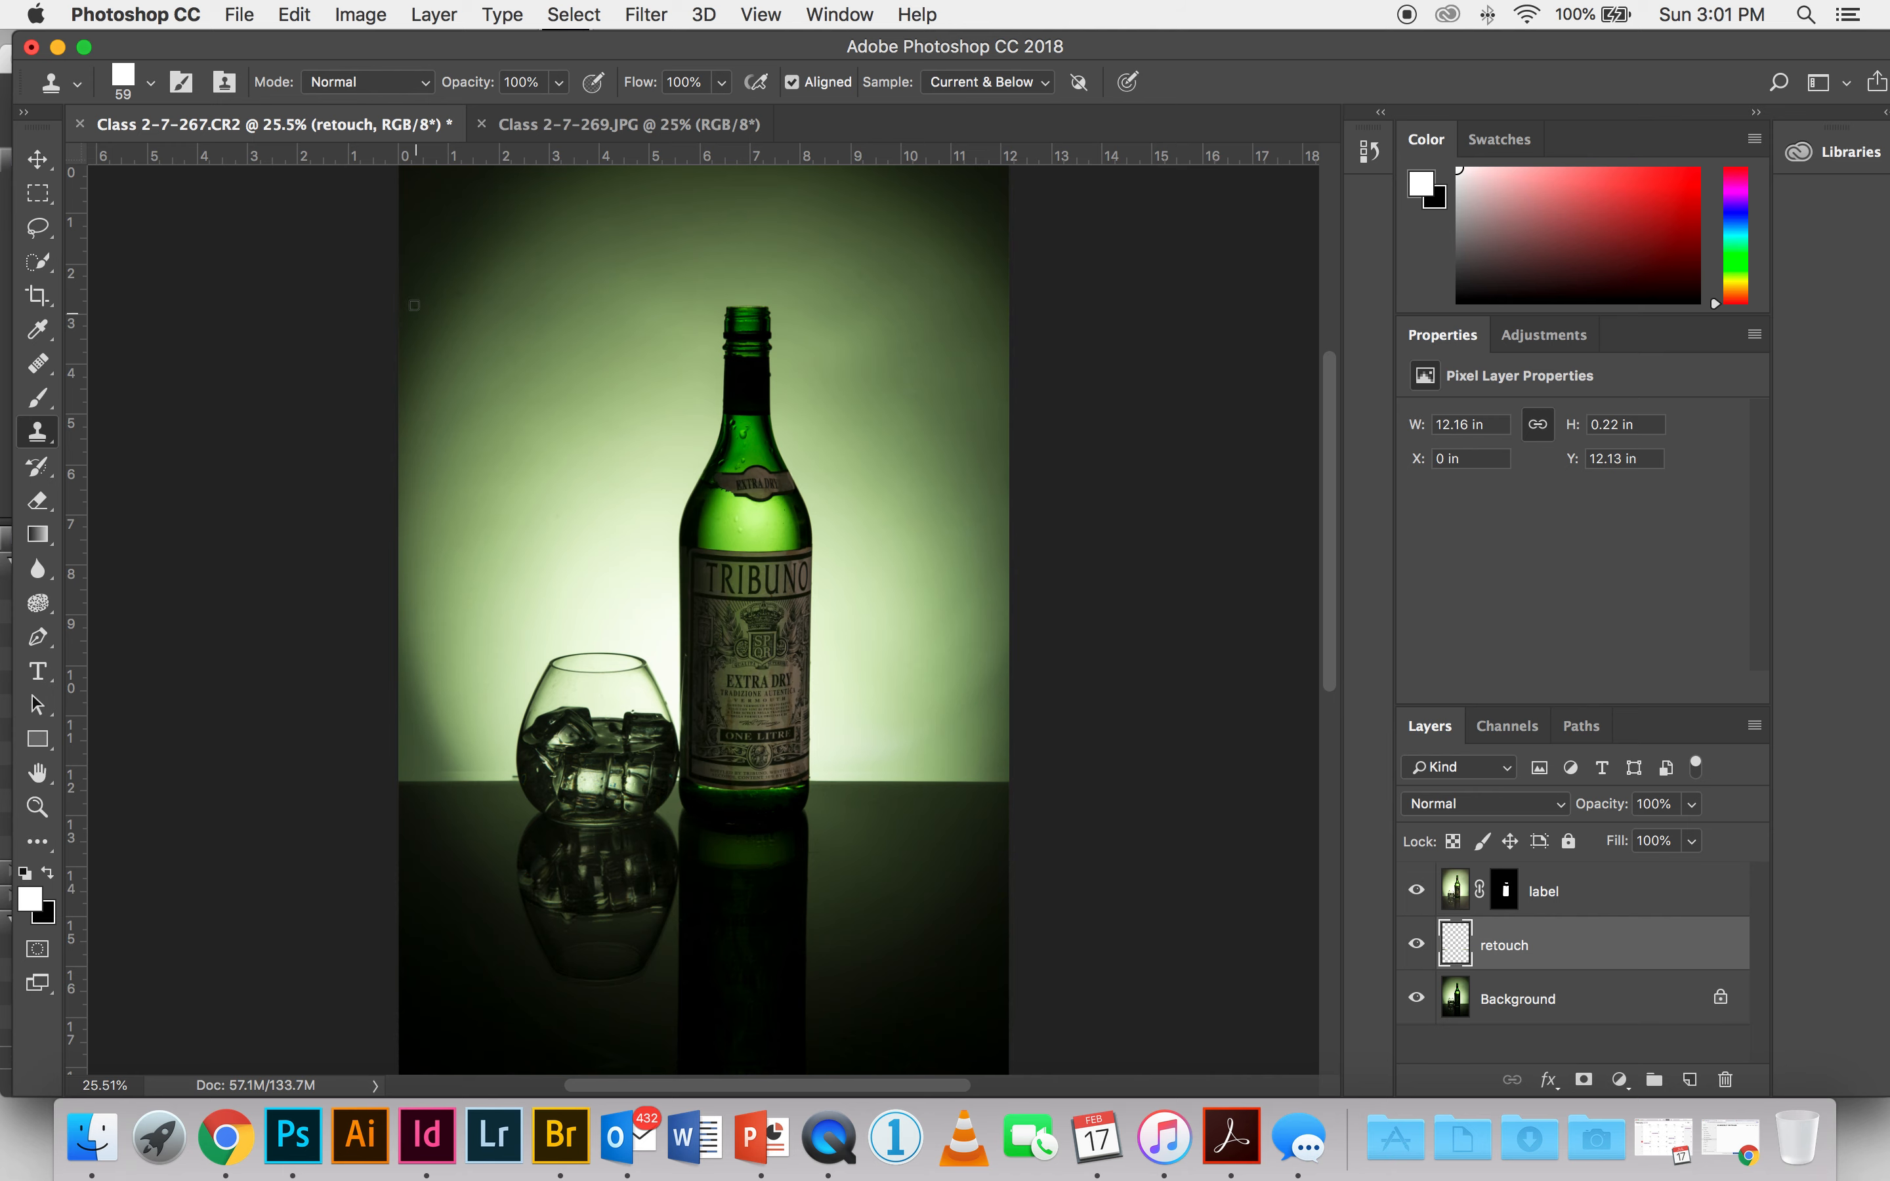
Step: Crop the image slightly tighter around the bottle and glass, to about 11.4 in wide
left_click(36, 296)
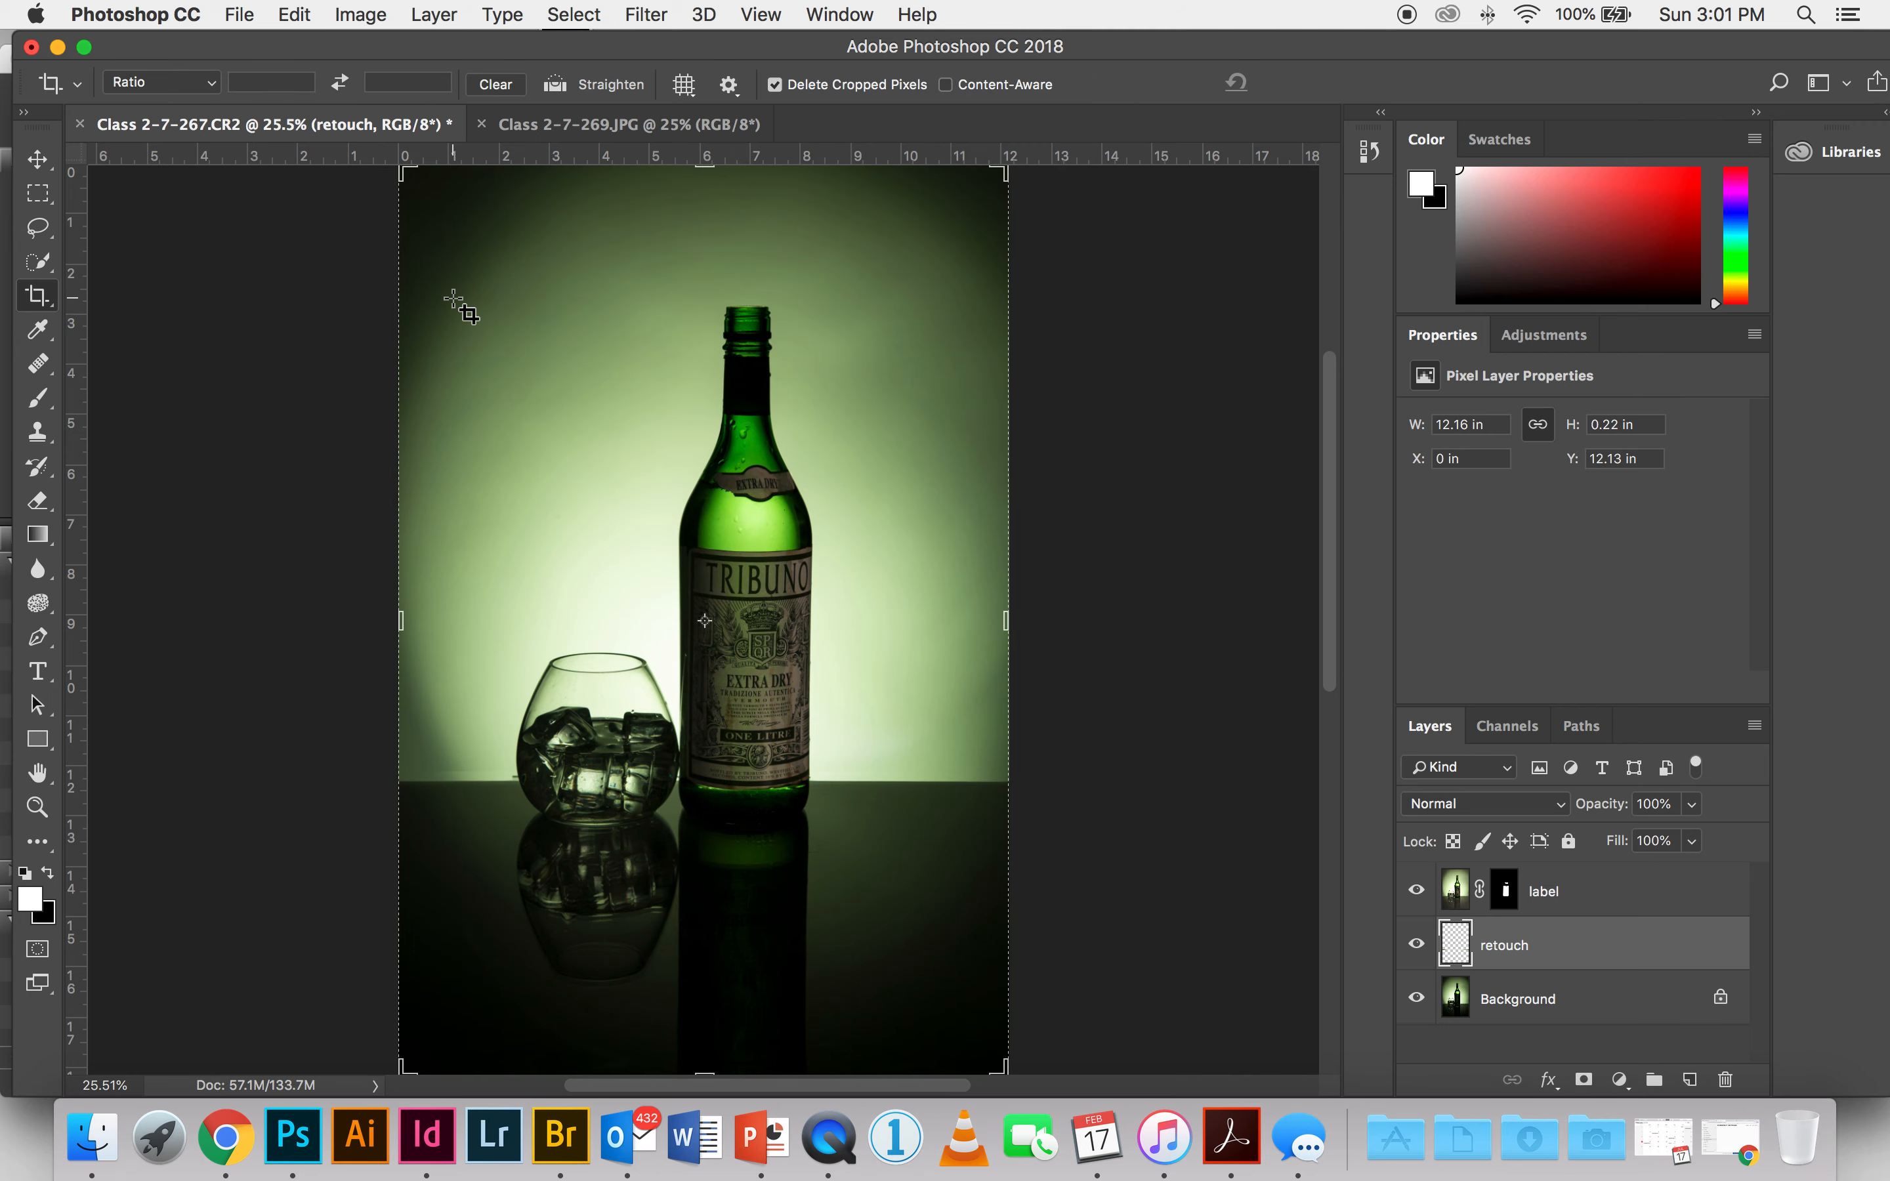
left_click(404, 178)
left_click_drag(404, 178, 423, 206)
left_click_drag(757, 521, 769, 529)
key("Return")
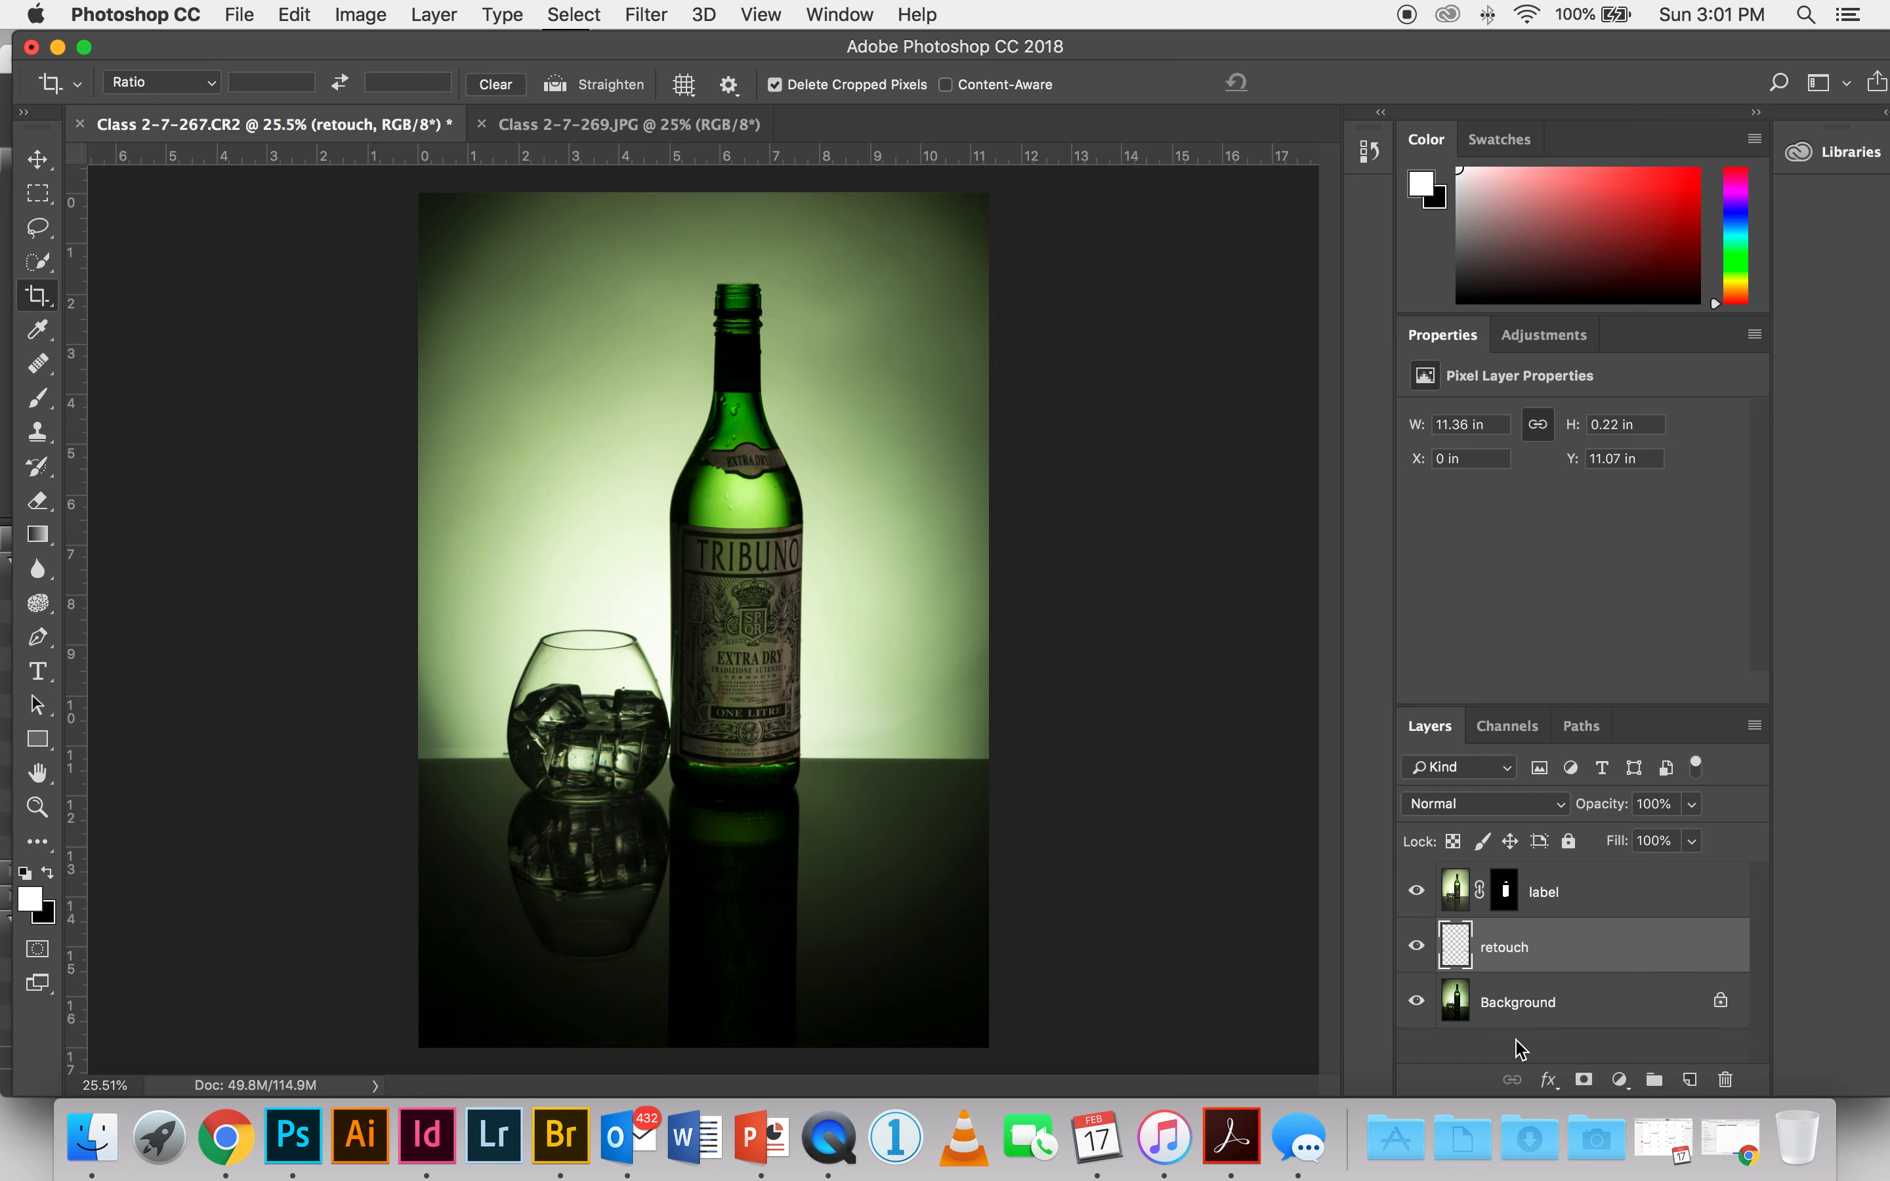
Step: Save the layered image to the Desktop as the TIFF Glass_label.tif, with no image compression and RLE layer compression
left_click(241, 16)
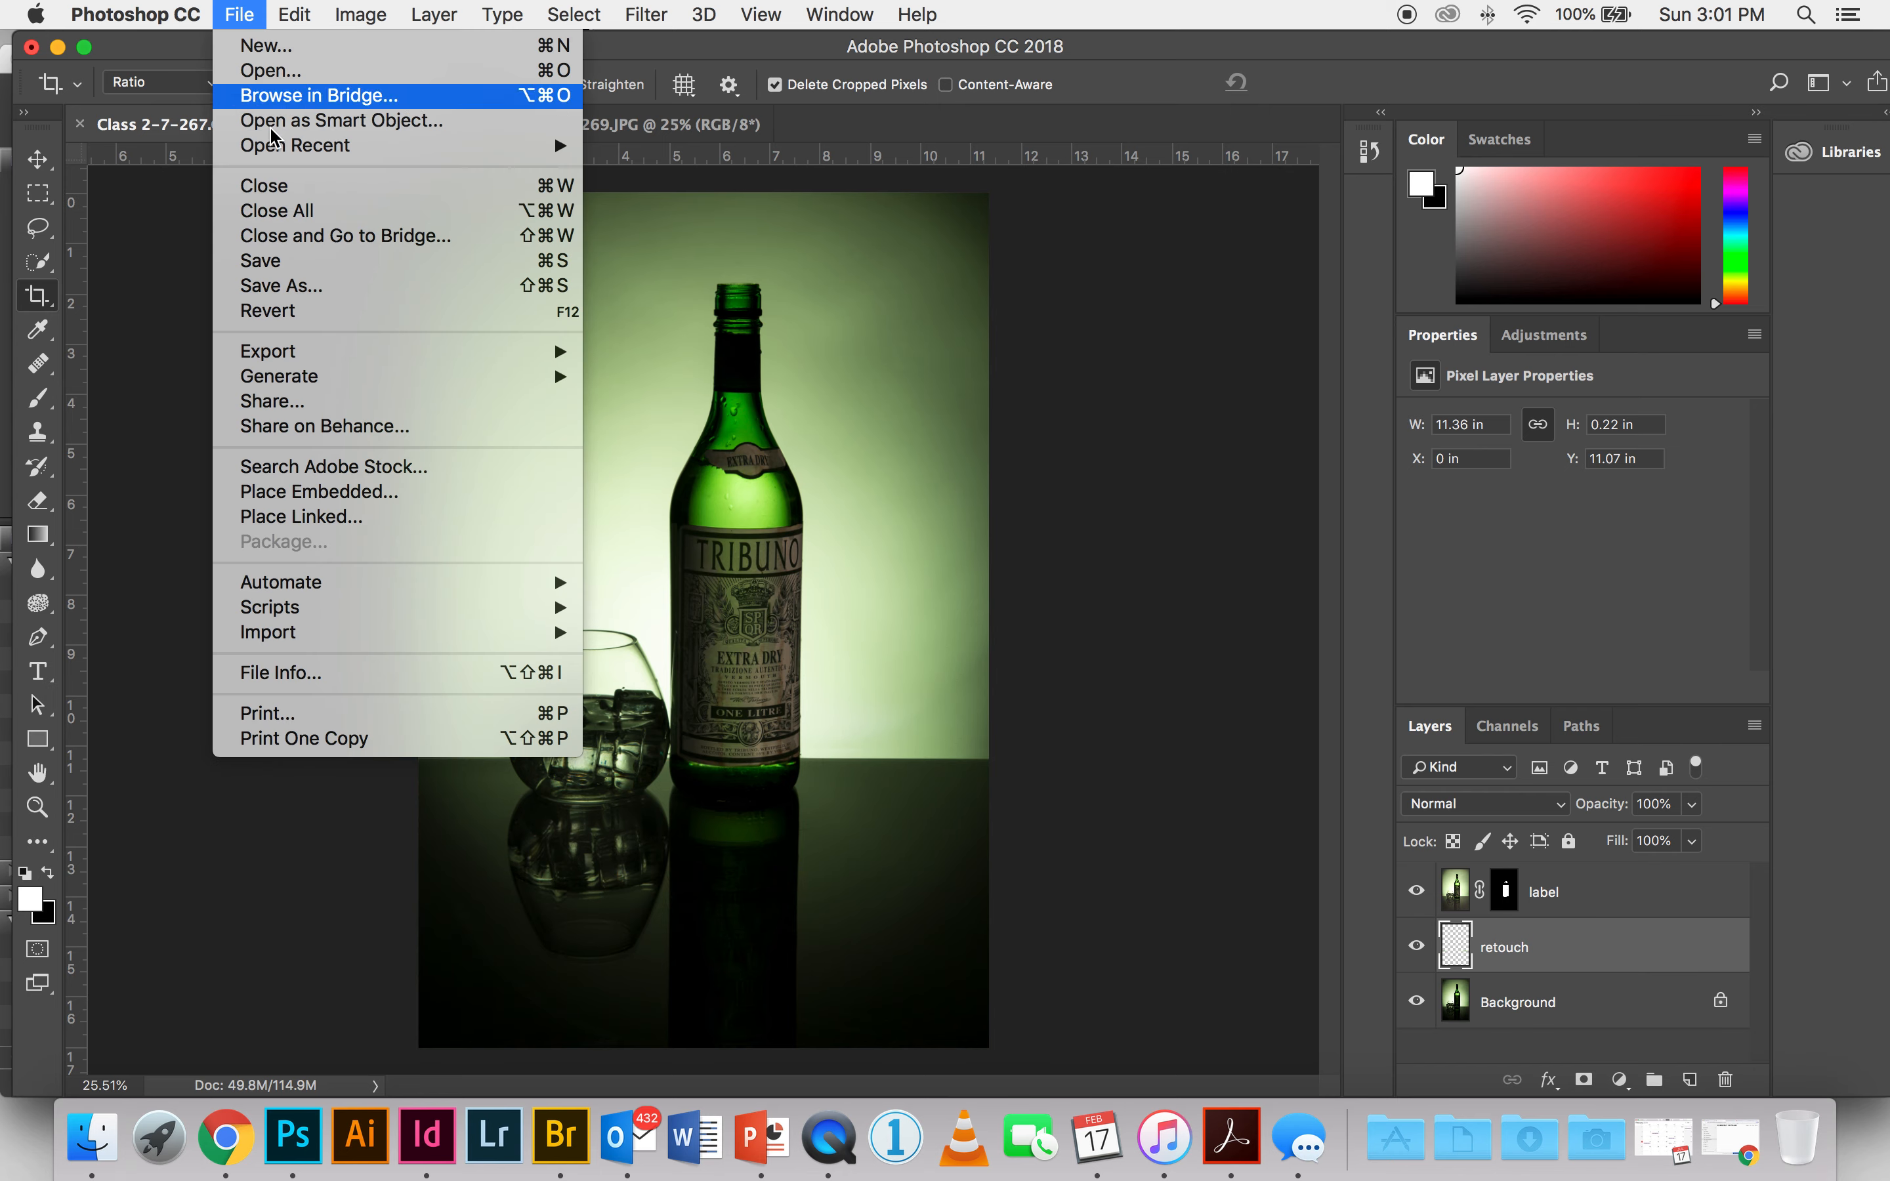
left_click(296, 287)
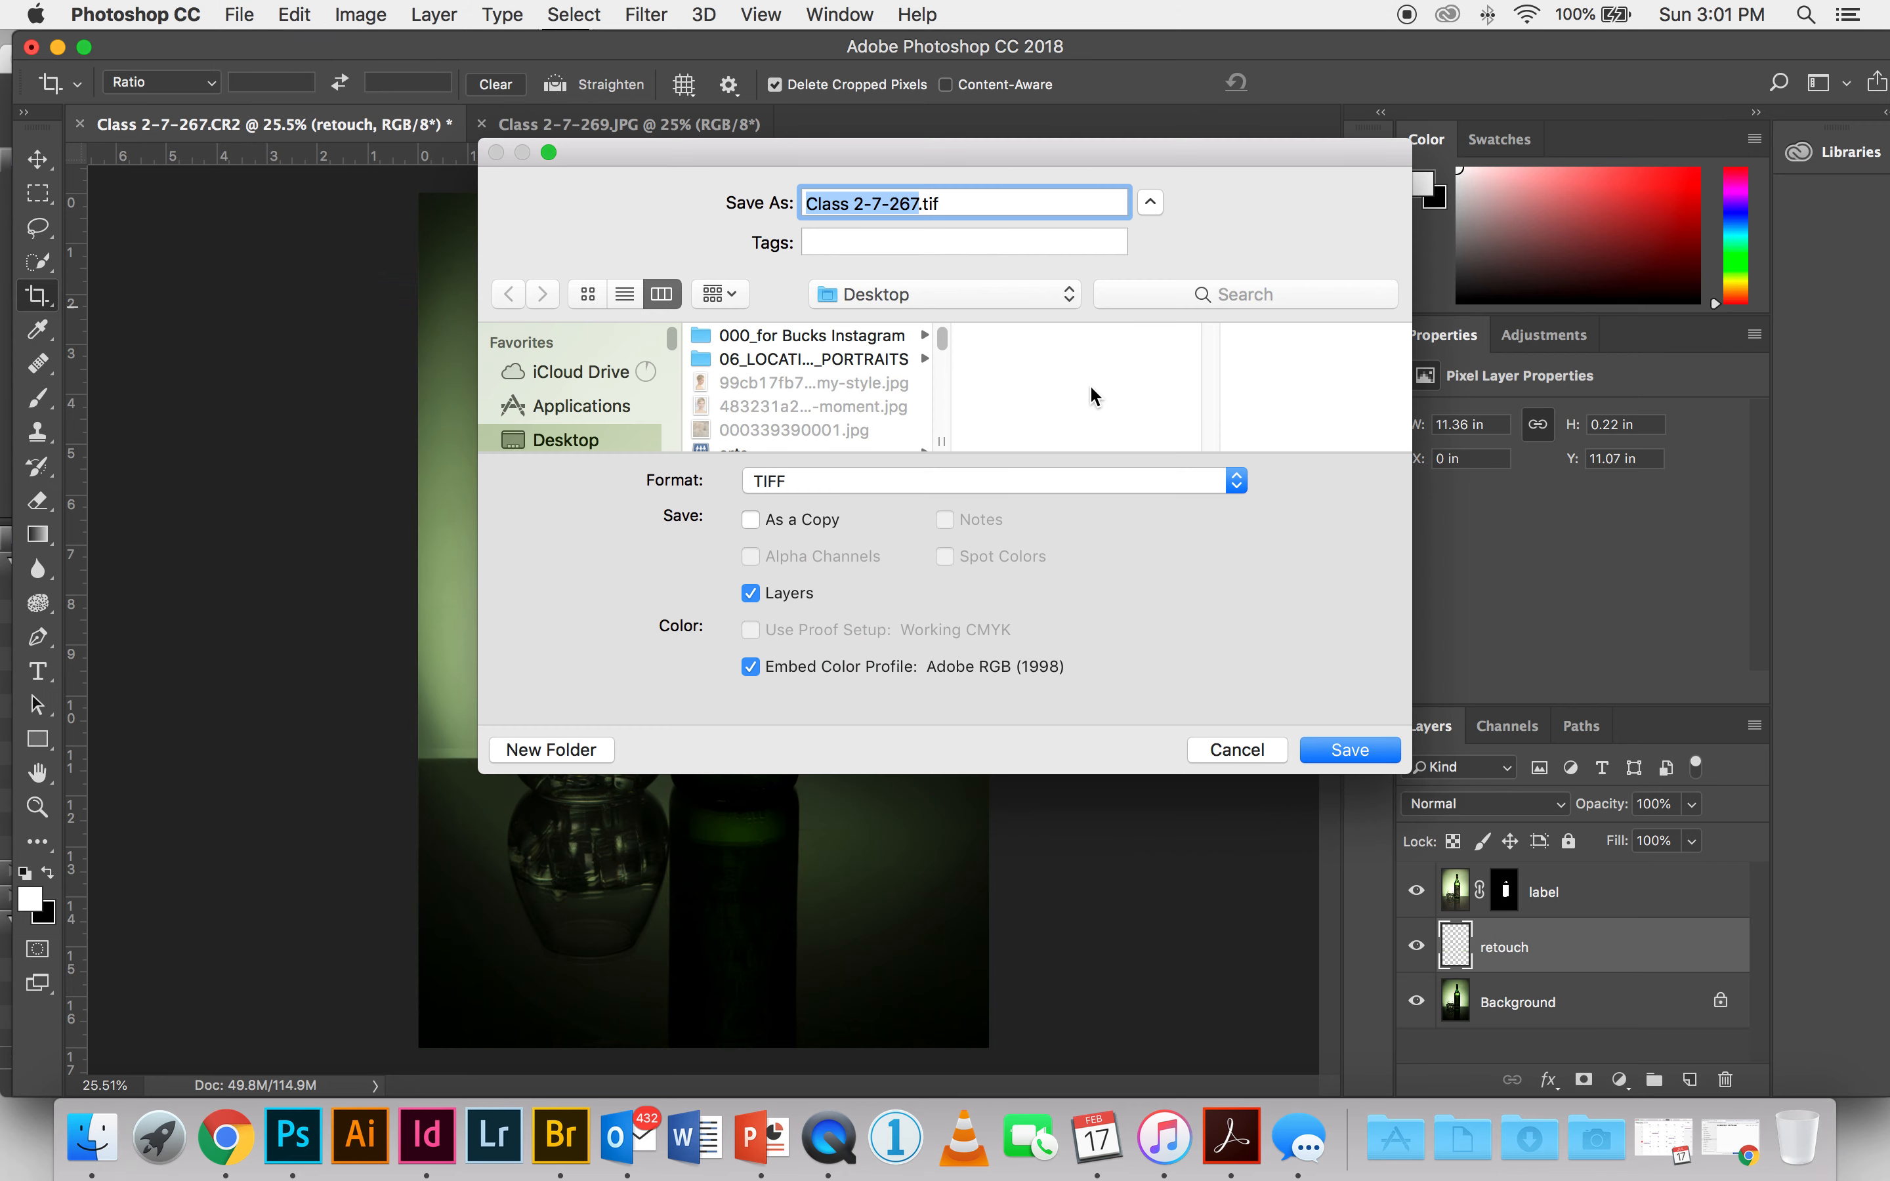
type("Glass")
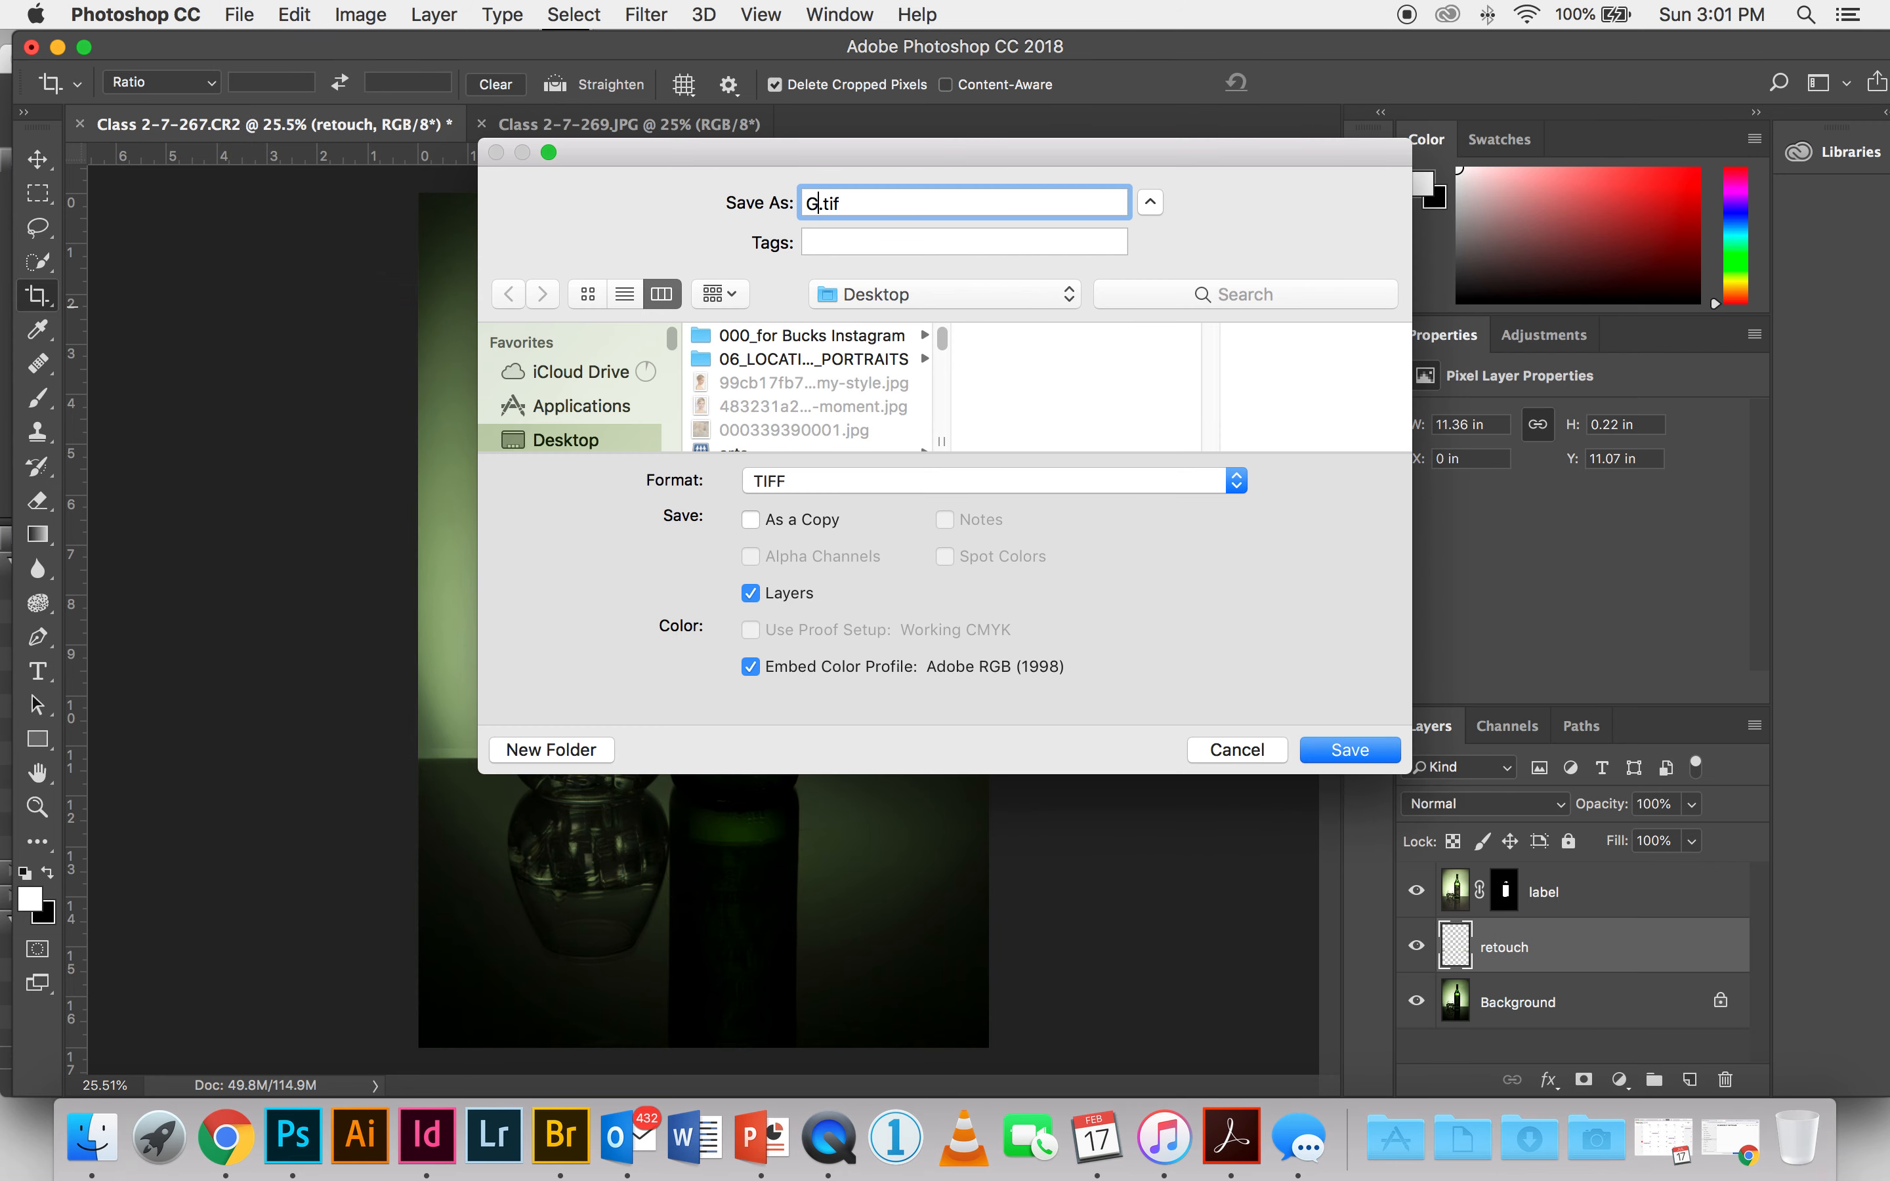
type("_label")
left_click(1353, 750)
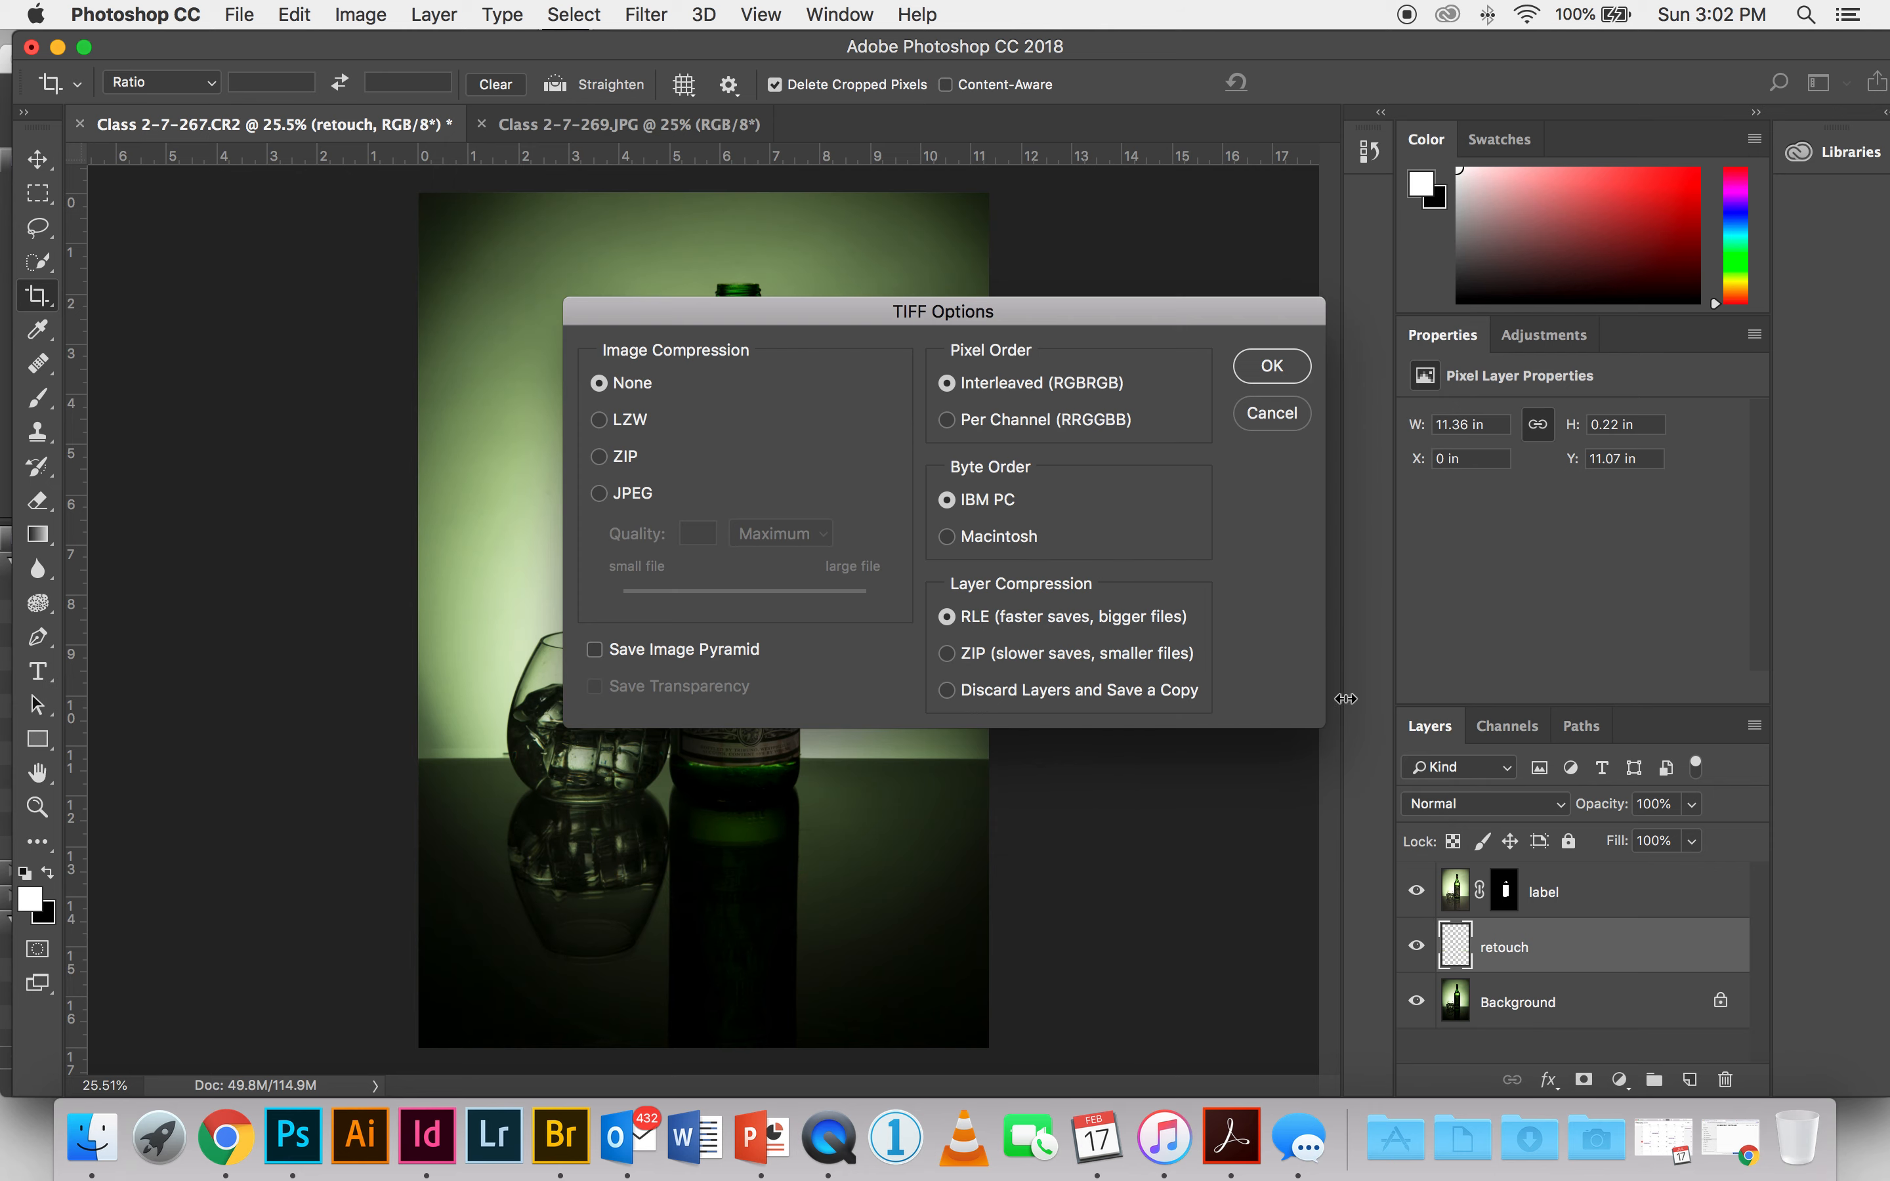
left_click(1270, 366)
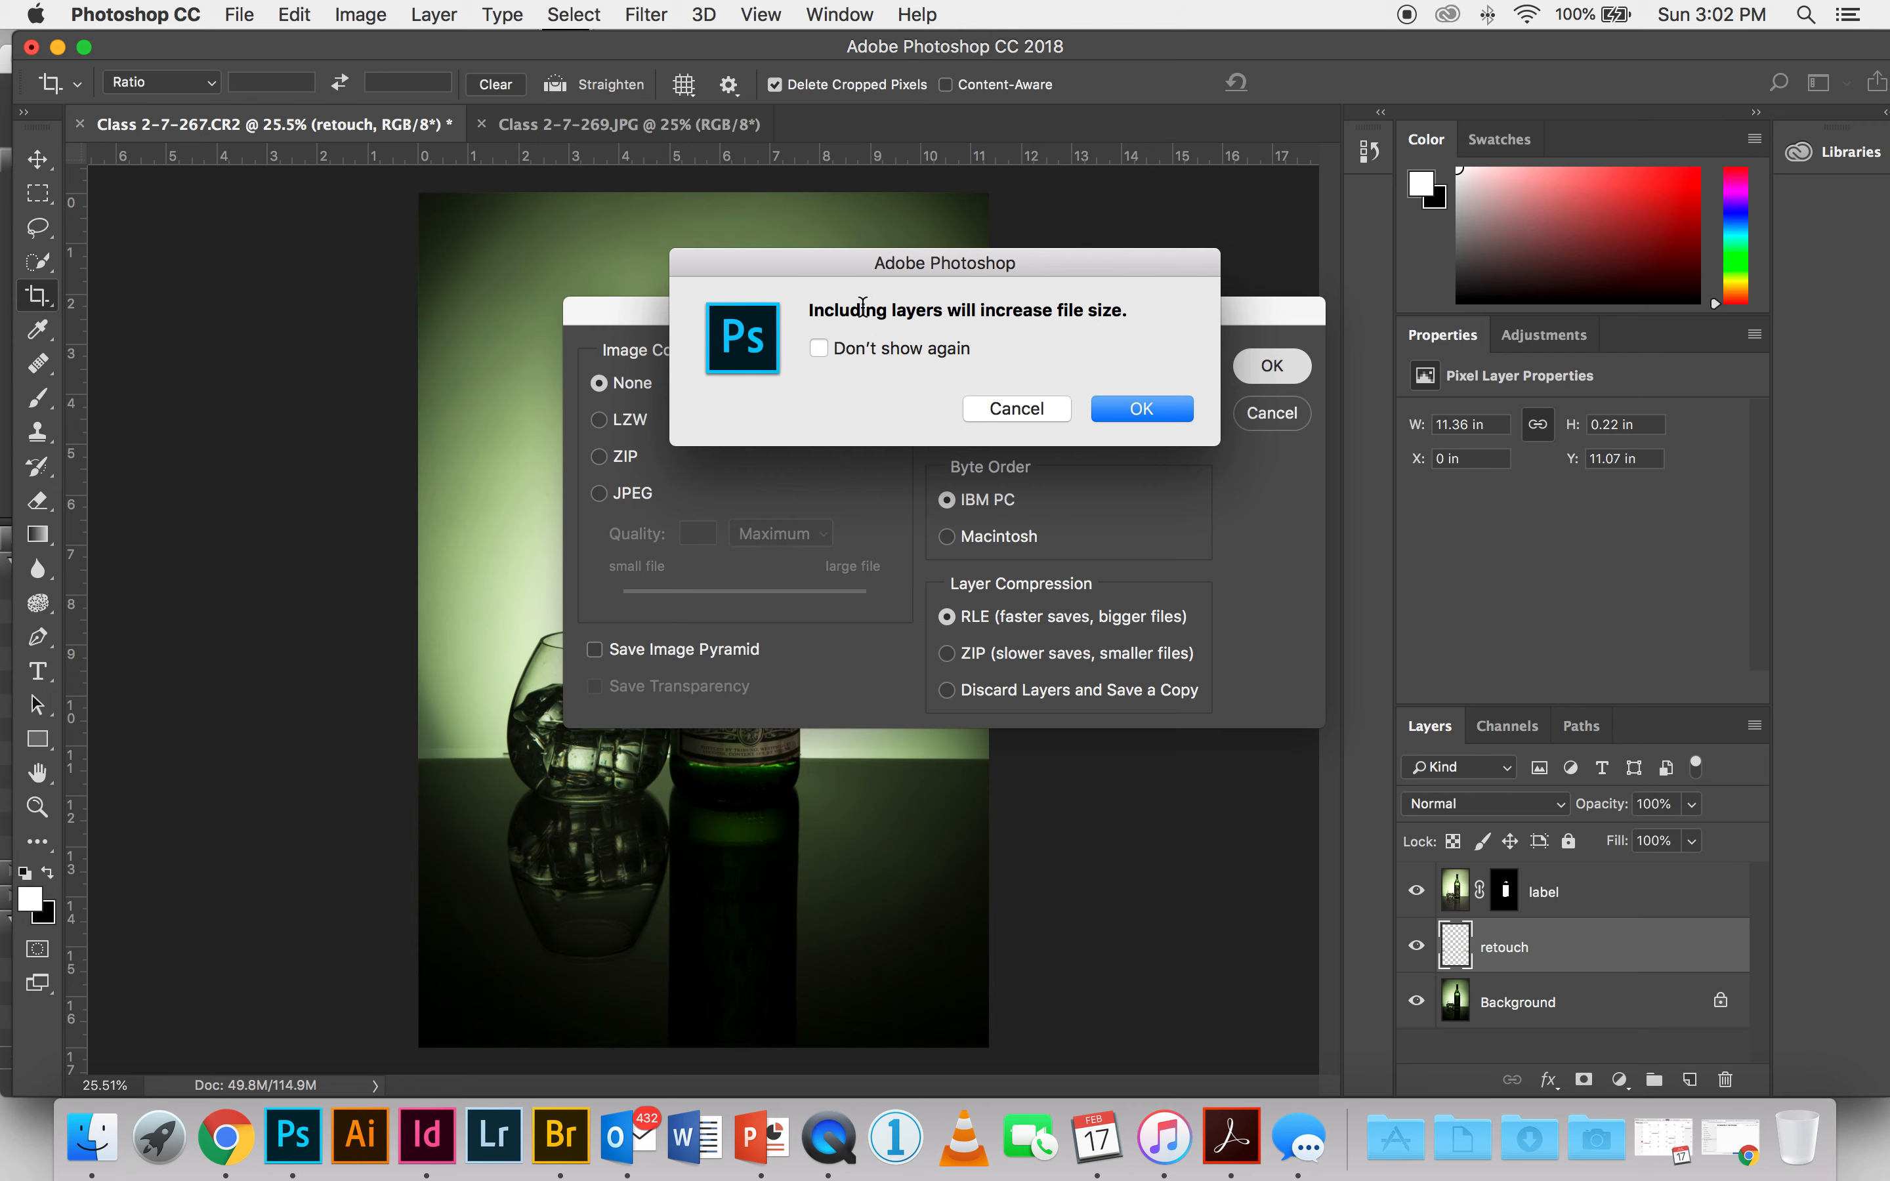
left_click(1142, 411)
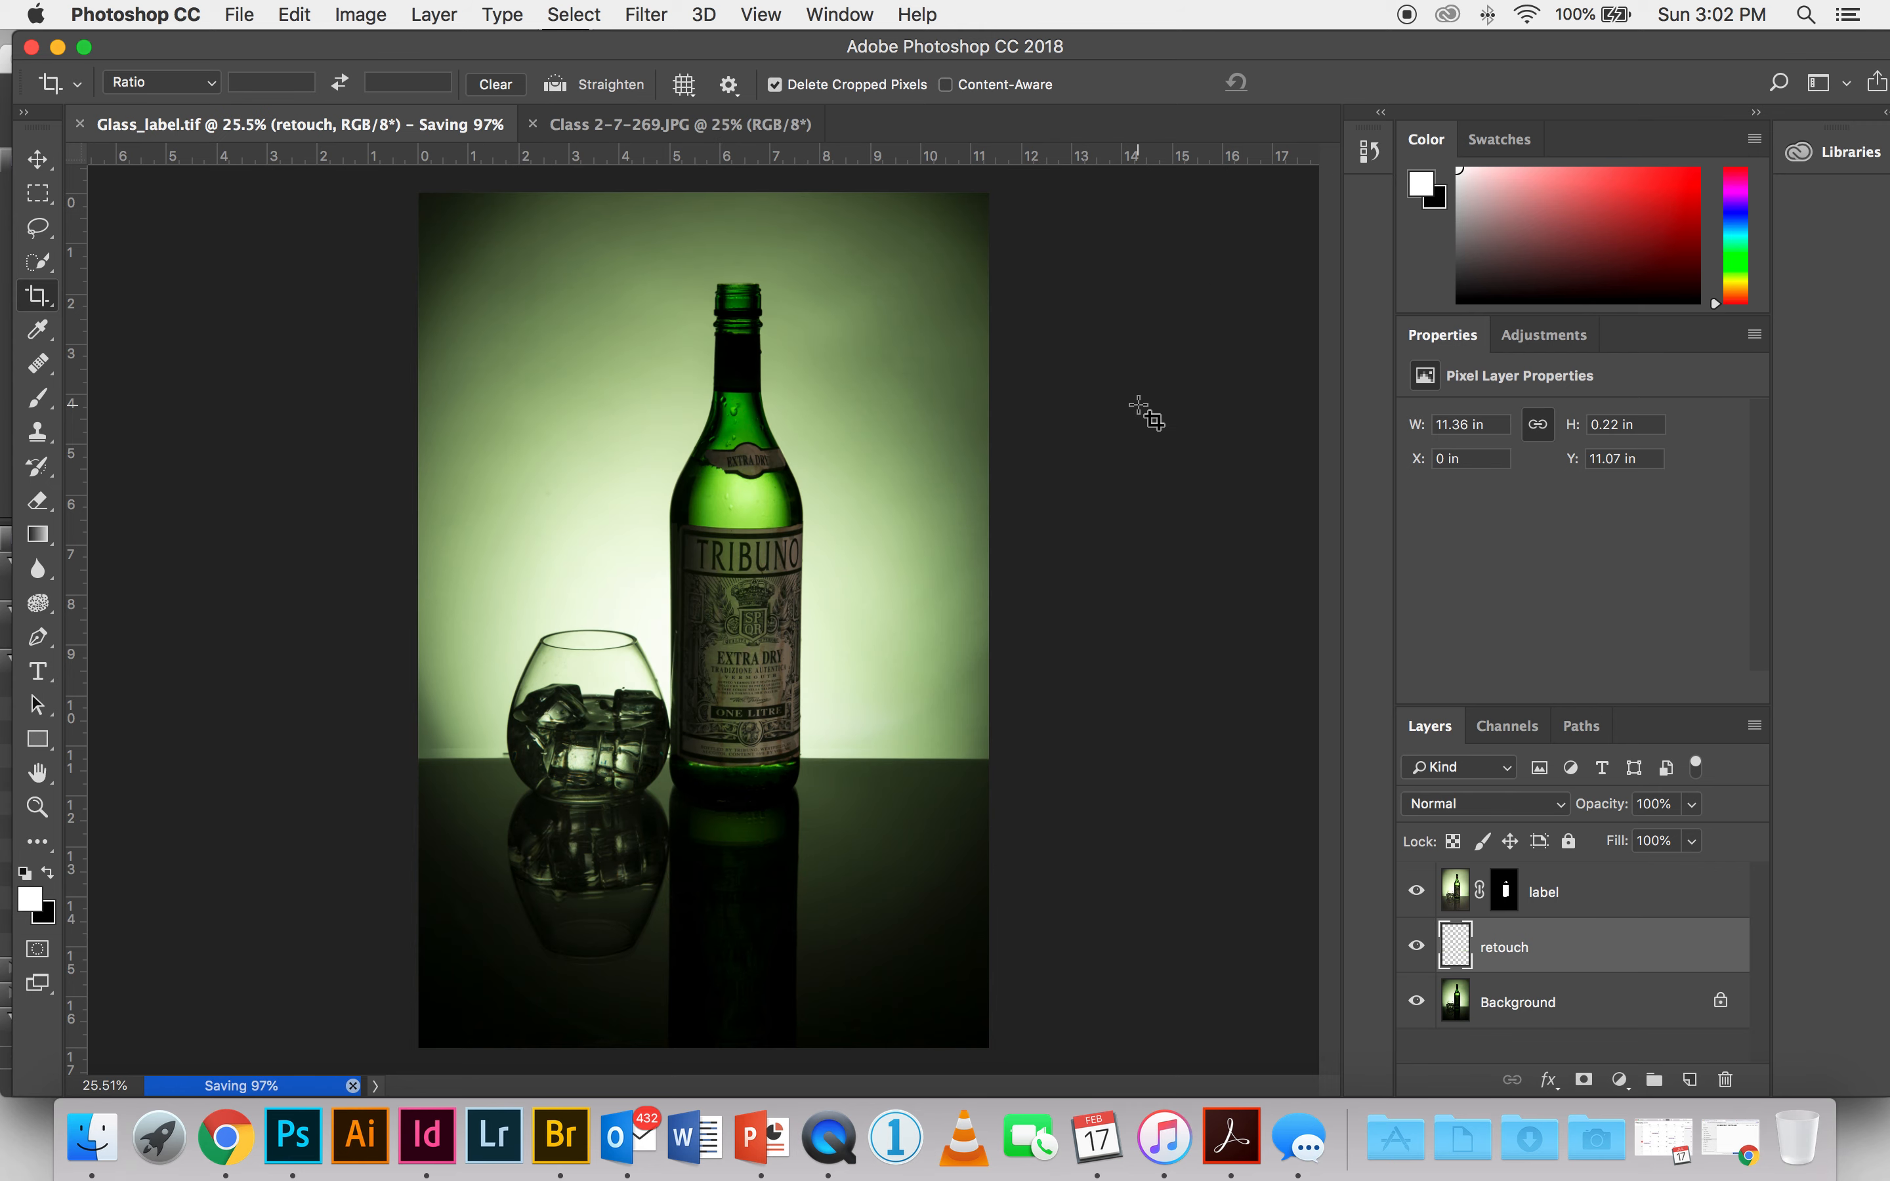